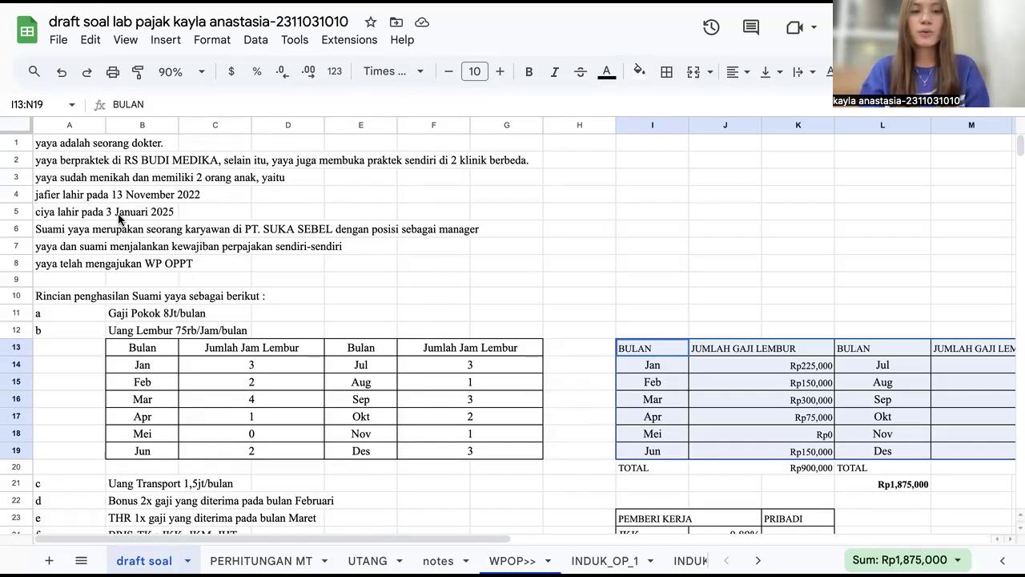
Step: Scroll down the problem sheet and highlight the heading of the husband's income details in row 10
scroll(118, 218, "down", 1)
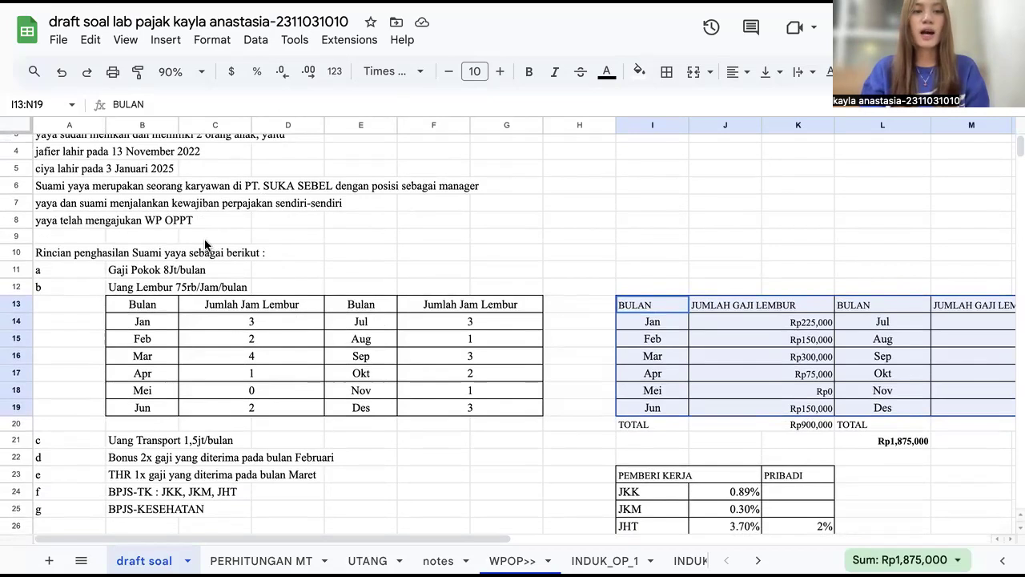
scroll(95, 221, "down", 1)
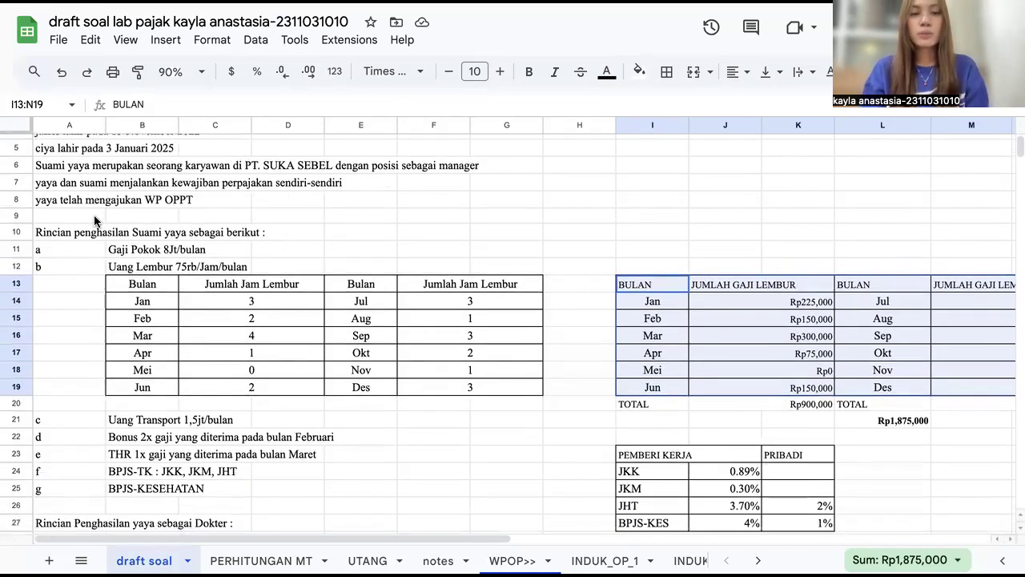
scroll(177, 246, "down", 2)
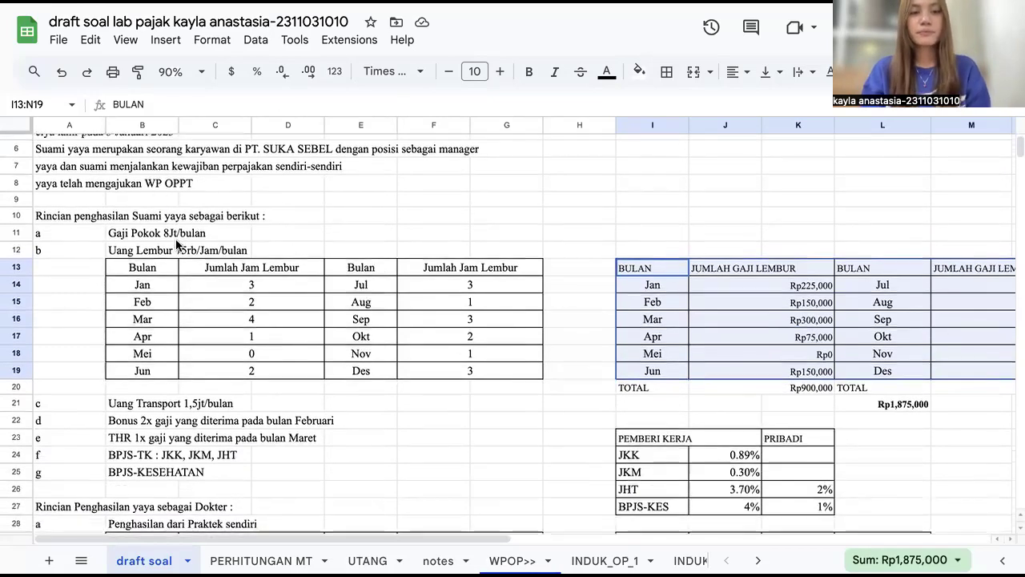
scroll(176, 245, "down", 1)
left_click_drag(70, 180, 425, 175)
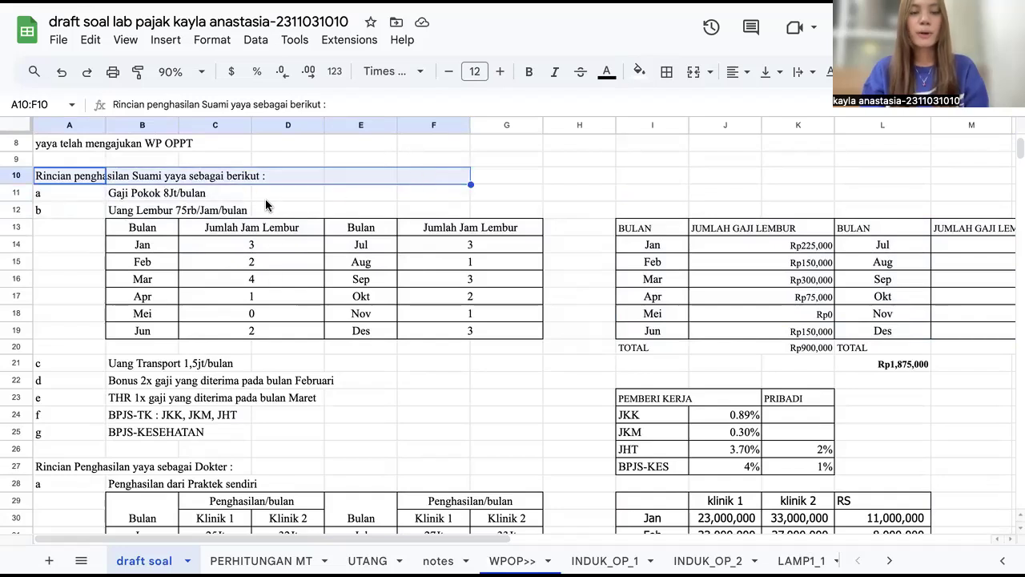
Step: Highlight the overtime pay line and the monthly overtime hours table beneath it
left_click(59, 199)
left_click(153, 210)
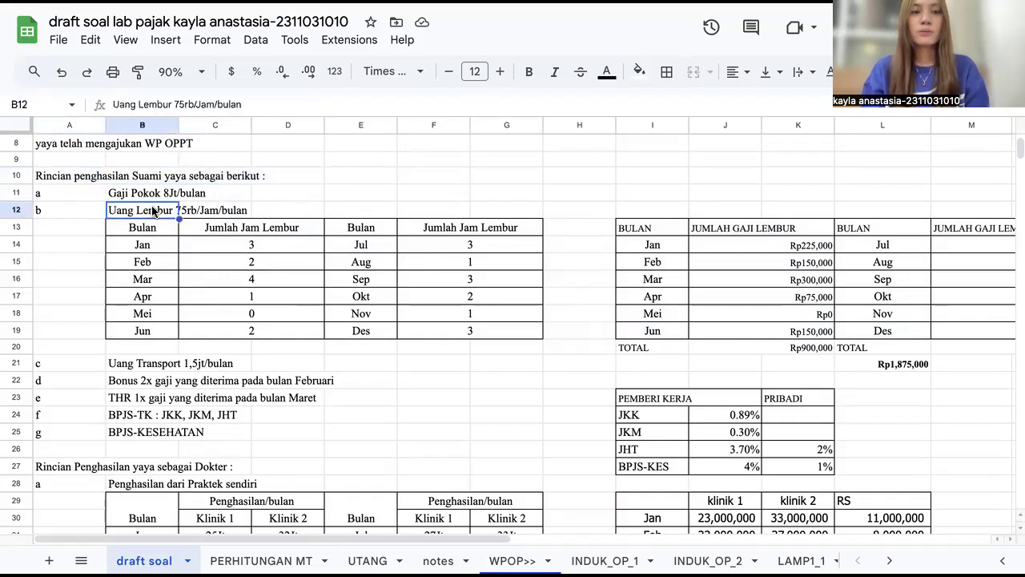
left_click_drag(85, 211, 263, 213)
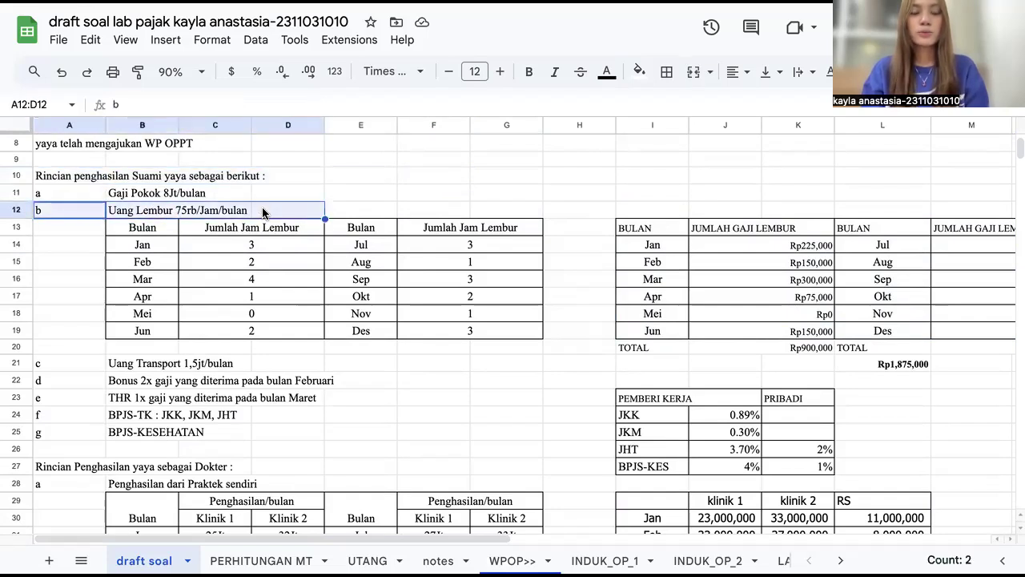
scroll(337, 359, "down", 2)
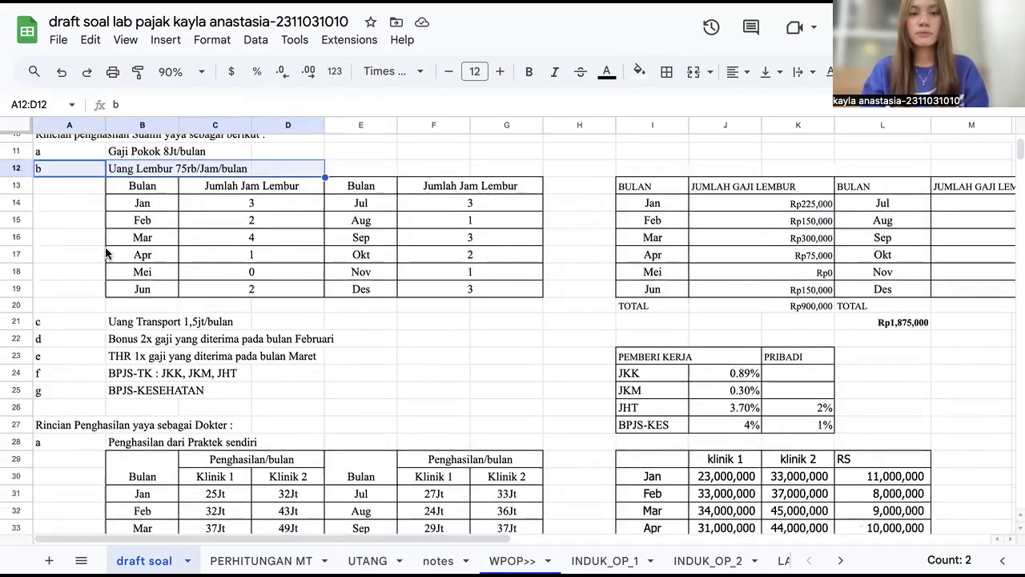
left_click_drag(144, 193, 488, 294)
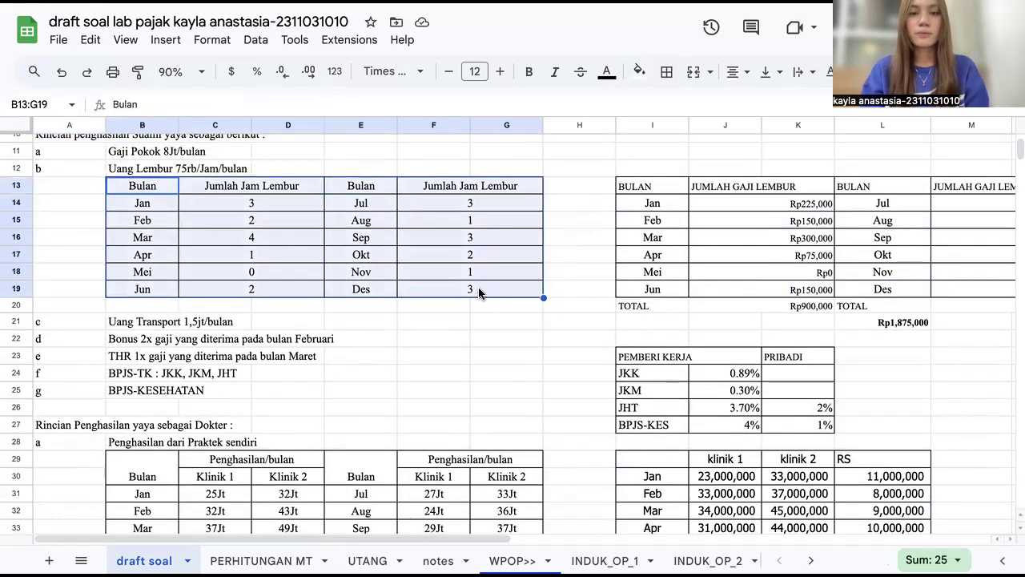
Step: Highlight the monthly overtime pay calculation table beside the overtime hours table
scroll(443, 291, "right", 3)
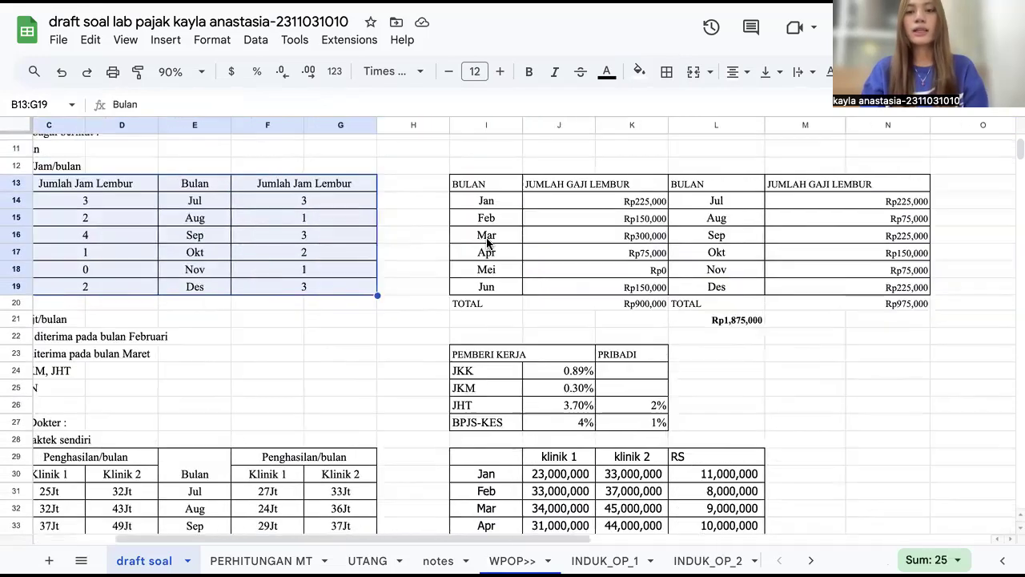
left_click_drag(469, 185, 902, 304)
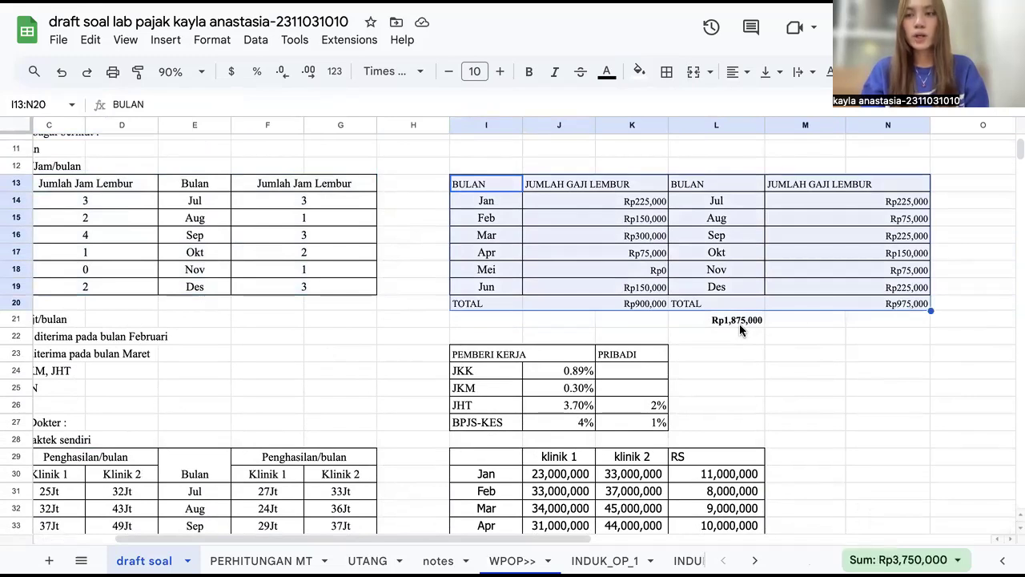
scroll(394, 347, "left", 5)
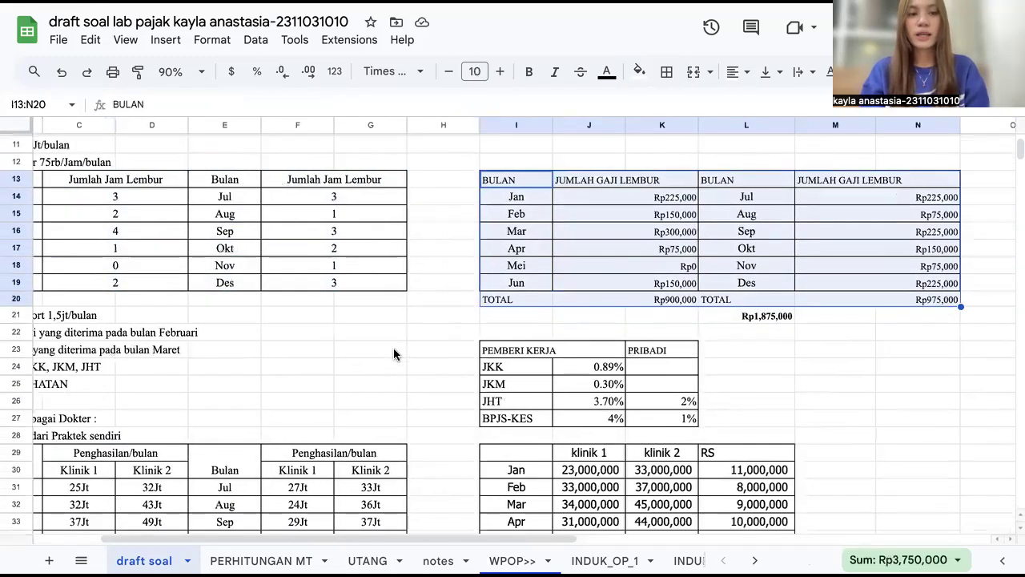
Step: Highlight the transport, February bonus, March THR, BPJS-TK and BPJS-Kesehatan income items one after another
scroll(121, 270, "down", 1)
left_click(216, 268)
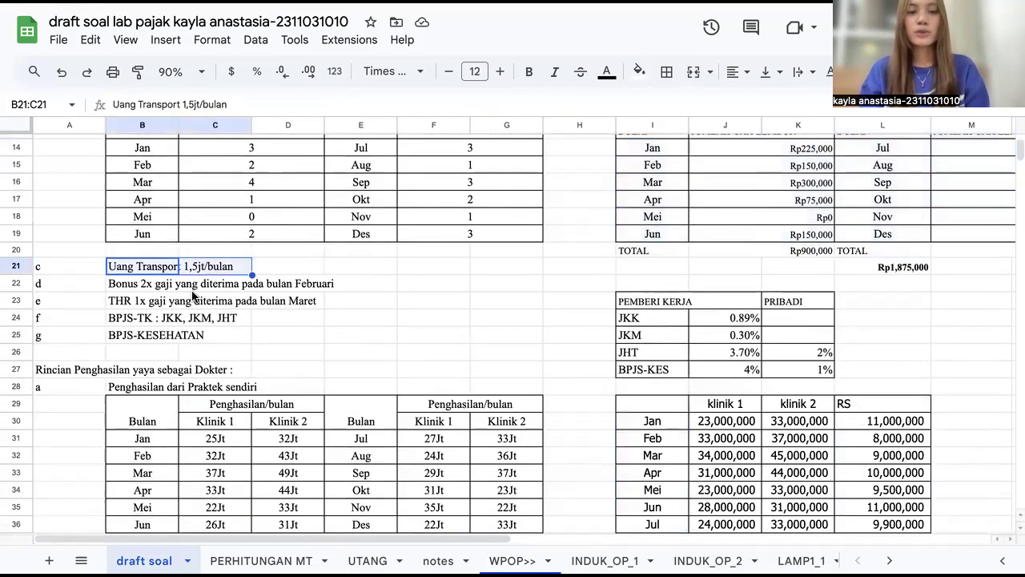
scroll(192, 296, "down", 1)
left_click(132, 243)
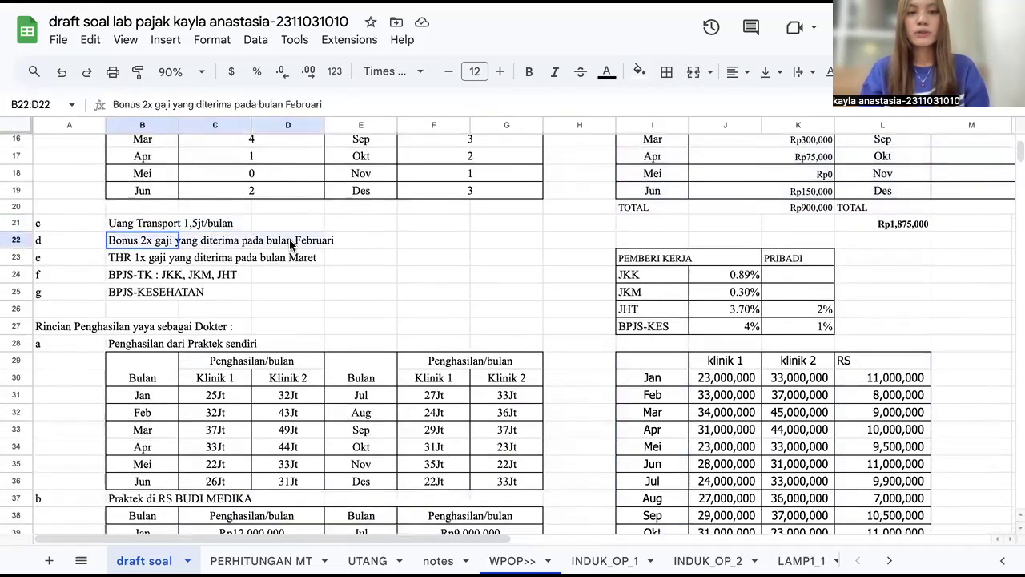
left_click_drag(324, 243, 327, 244)
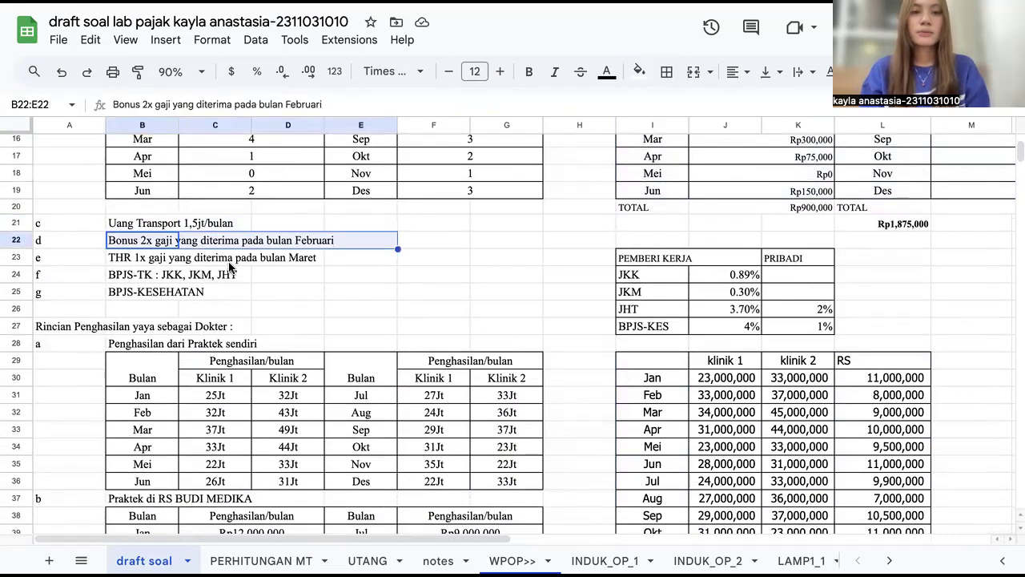
scroll(230, 257, "down", 1)
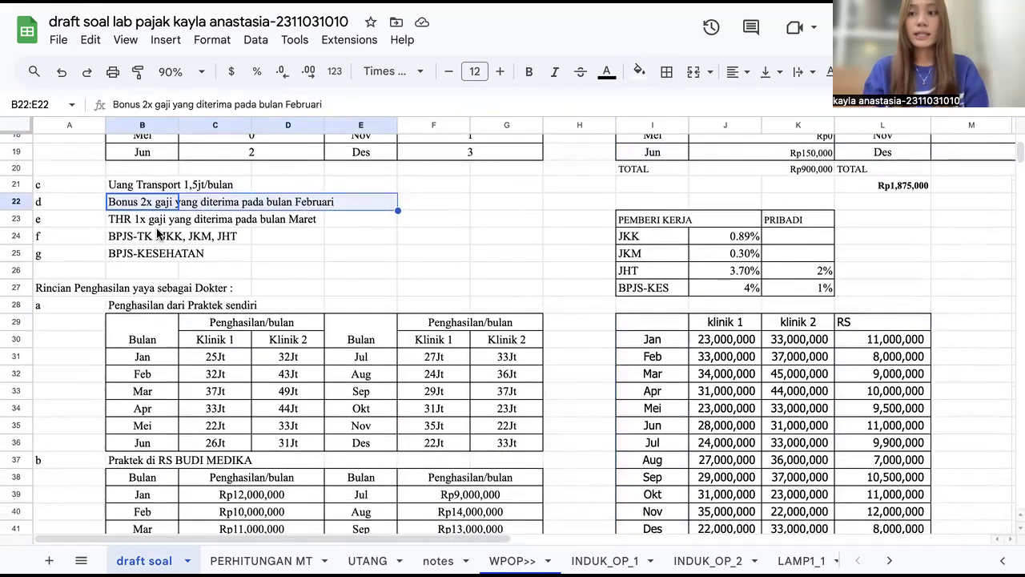
left_click_drag(120, 218, 363, 218)
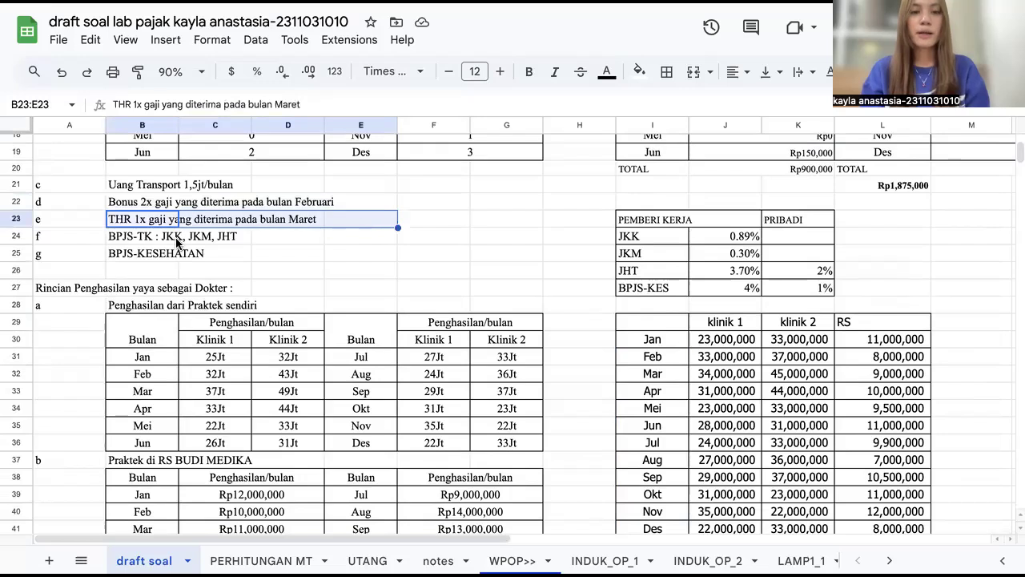
left_click_drag(124, 242, 251, 240)
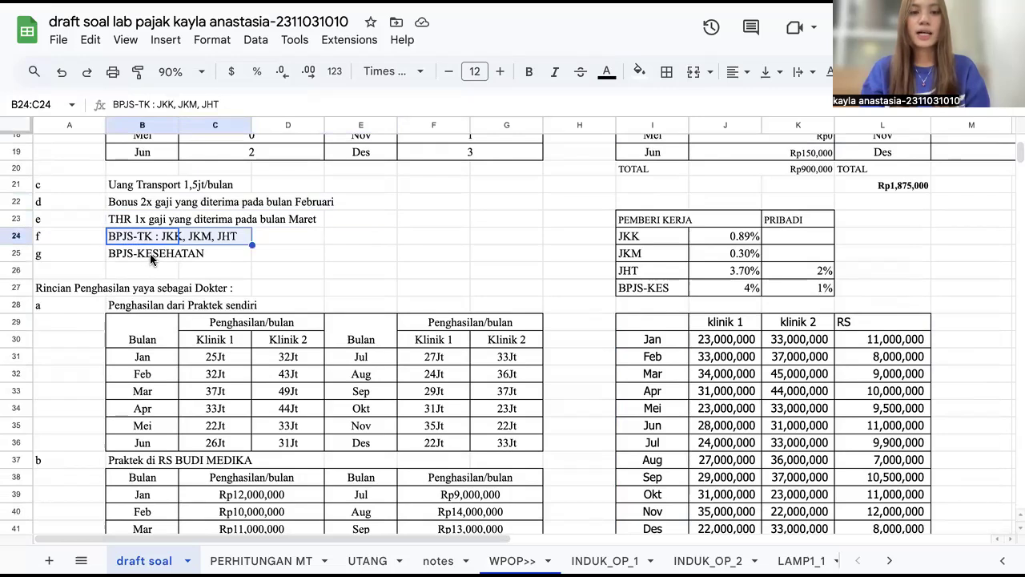
left_click_drag(123, 260, 211, 257)
Step: Highlight the employer and personal BPJS contribution rate table, then scroll to the doctor's income section
left_click_drag(636, 220, 807, 285)
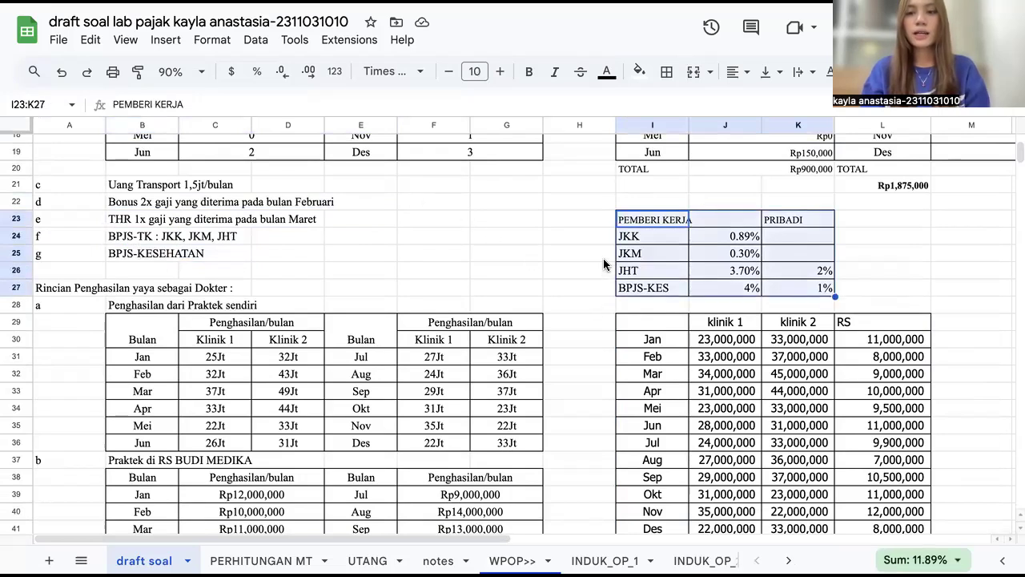
scroll(604, 264, "down", 3)
scroll(604, 264, "down", 1)
scroll(369, 384, "down", 2)
scroll(361, 377, "up", 2)
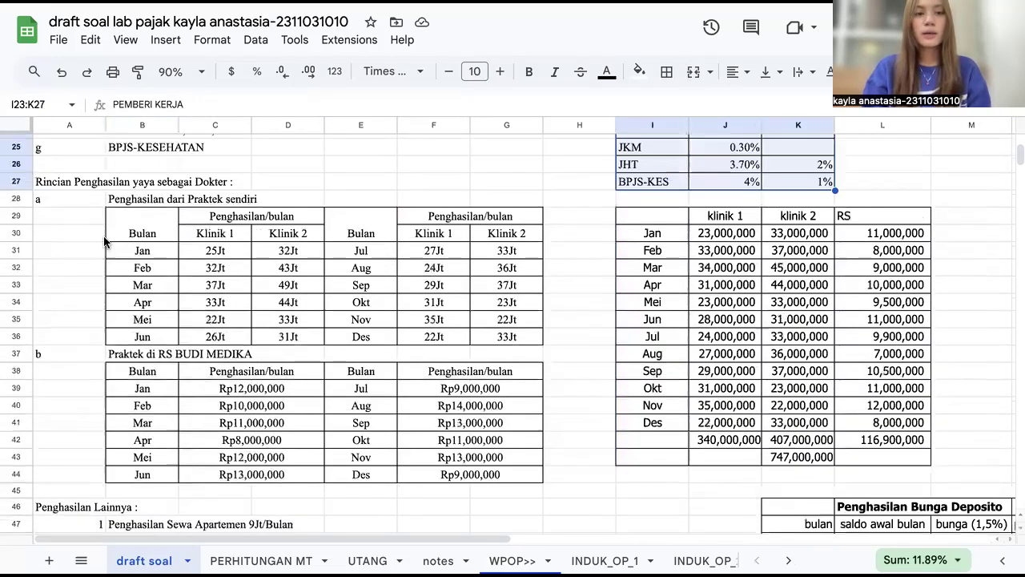
Step: Highlight the private practice and RS BUDI MEDIKA income tables and the monthly clinic and hospital summary table
left_click_drag(120, 216, 479, 339)
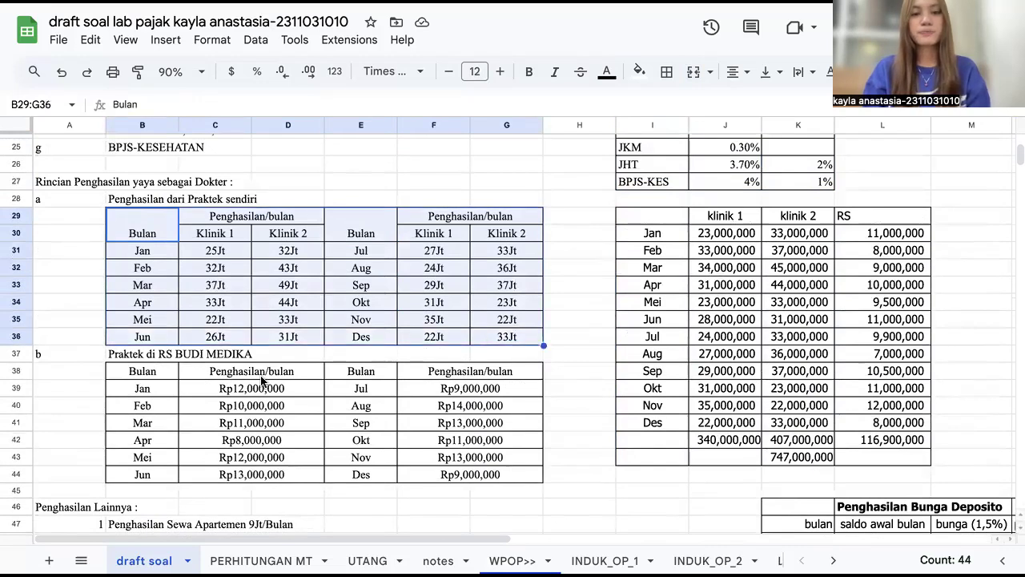
left_click_drag(132, 371, 474, 487)
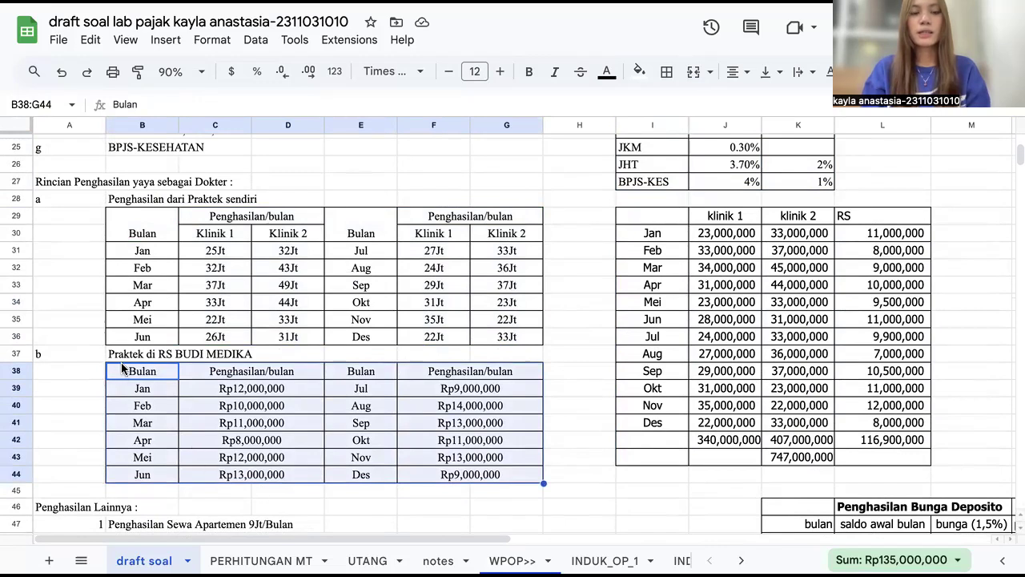
left_click_drag(642, 210, 904, 450)
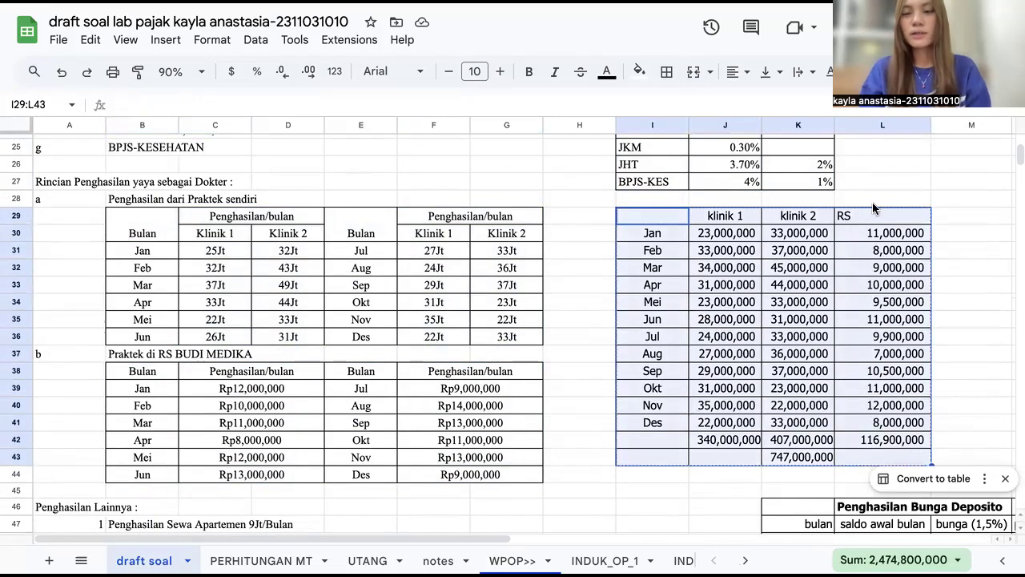
Step: Scroll down and highlight the other income items for apartment rent and deposit interest
scroll(762, 294, "down", 1)
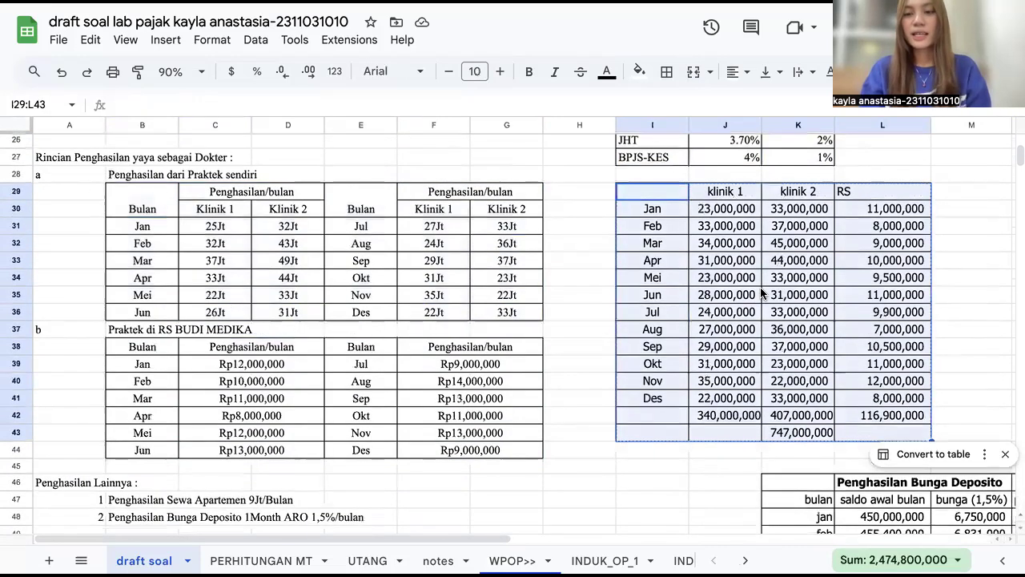
scroll(761, 294, "down", 1)
scroll(717, 302, "down", 1)
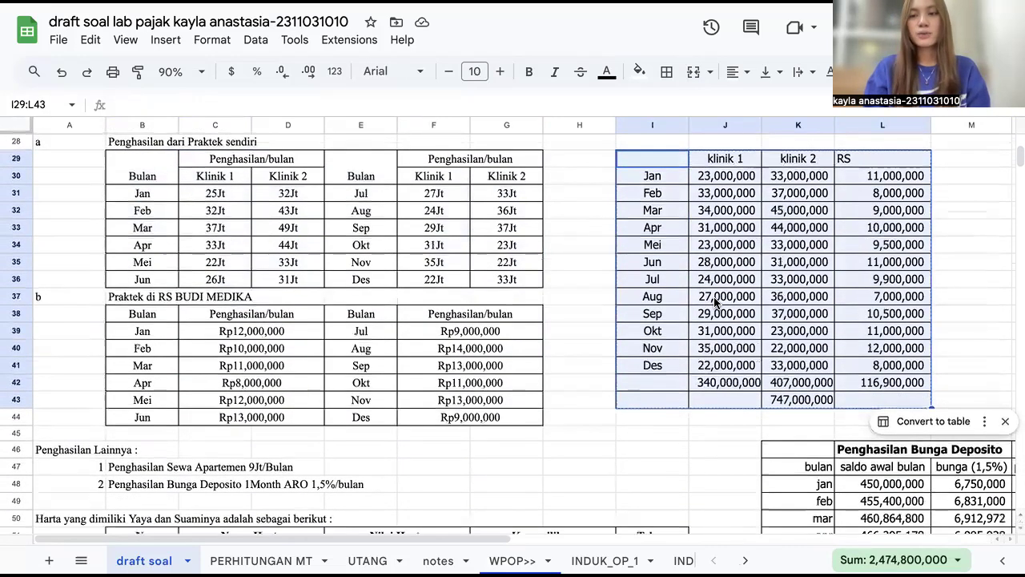
scroll(424, 346, "down", 3)
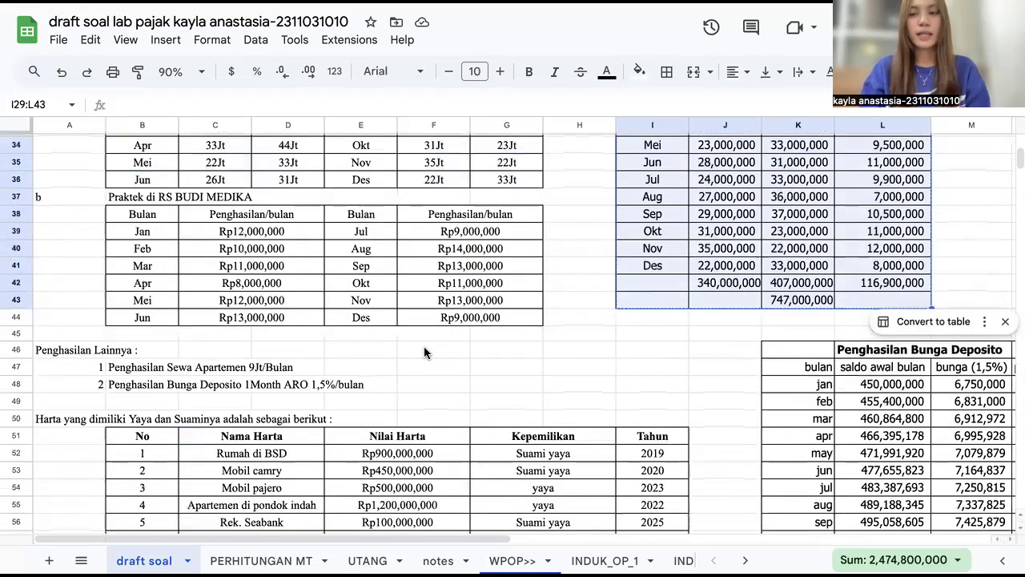
scroll(424, 346, "down", 4)
scroll(200, 264, "down", 2)
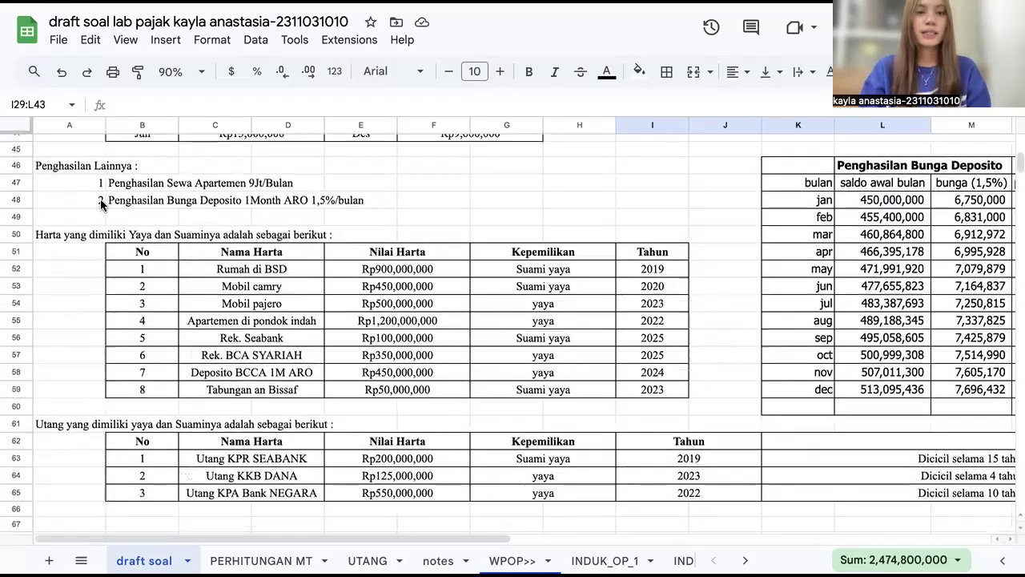
left_click_drag(83, 183, 357, 206)
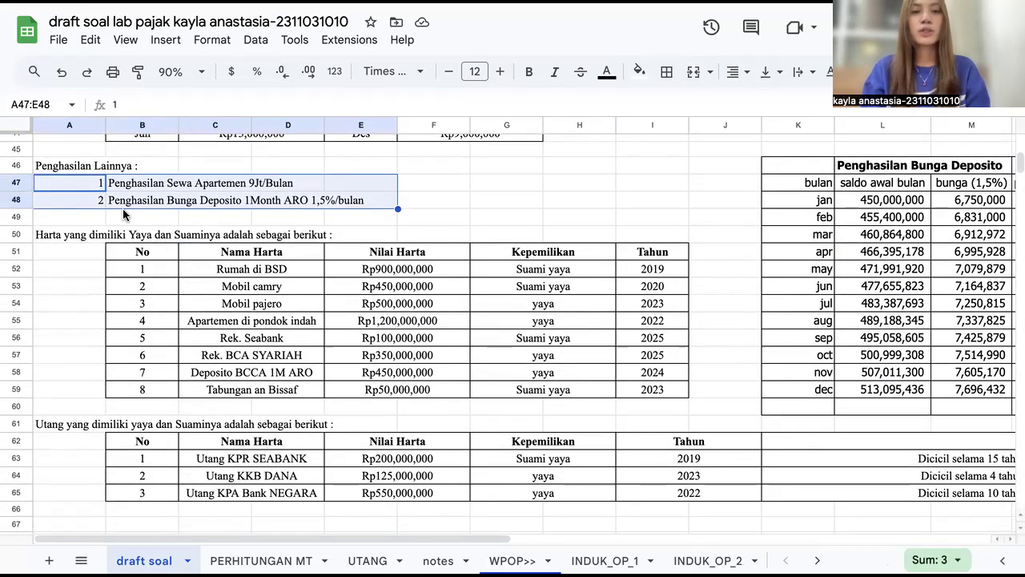
Step: Highlight the tables of assets and debts owned by the couple
scroll(123, 208, "down", 1)
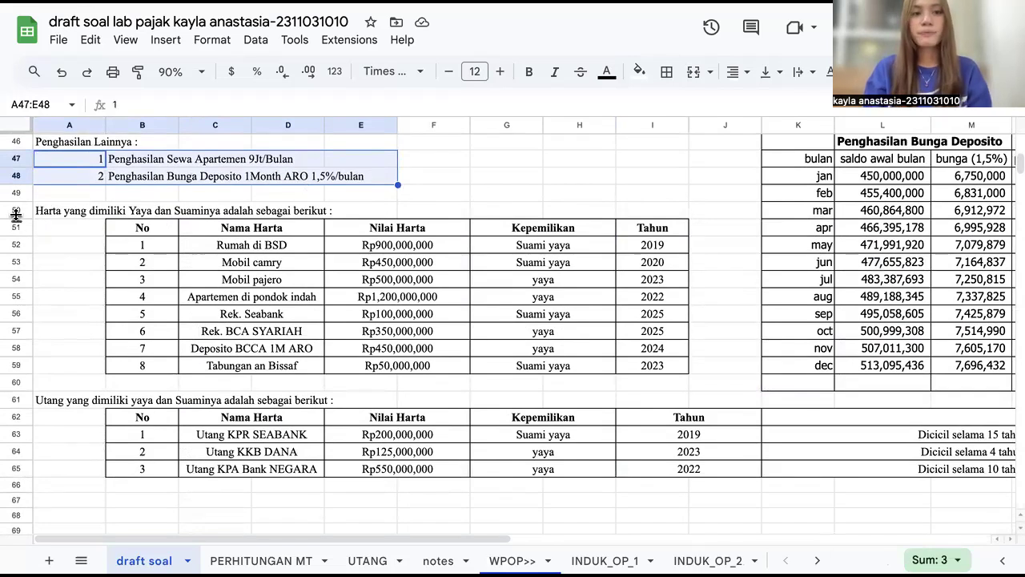
left_click_drag(55, 210, 713, 443)
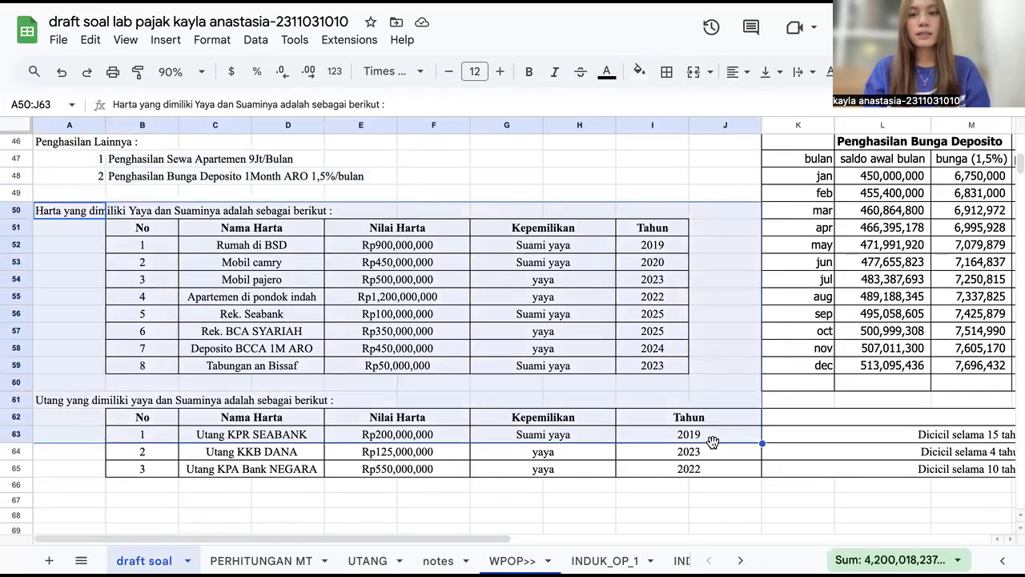
left_click(73, 317)
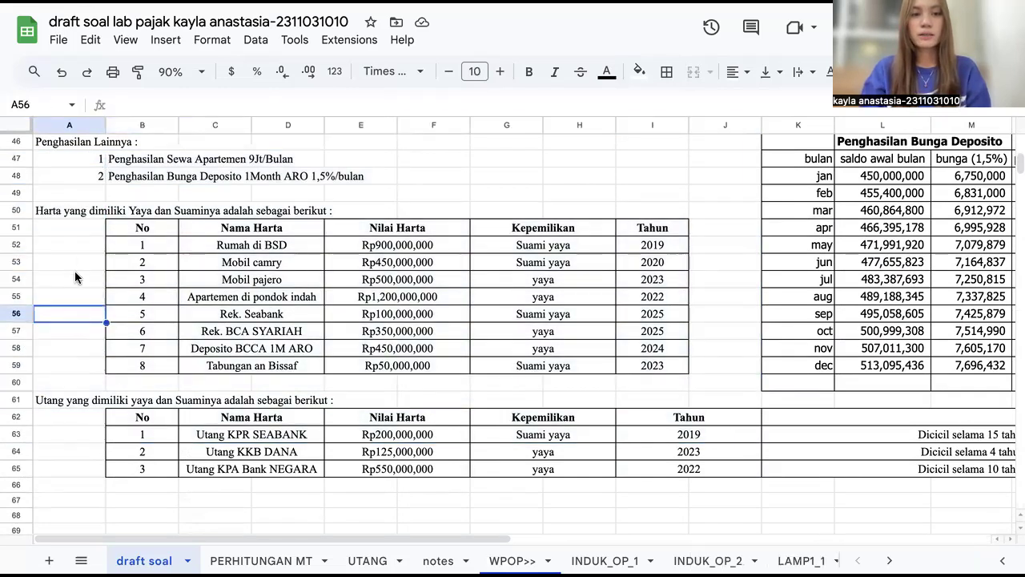
left_click_drag(55, 213, 730, 293)
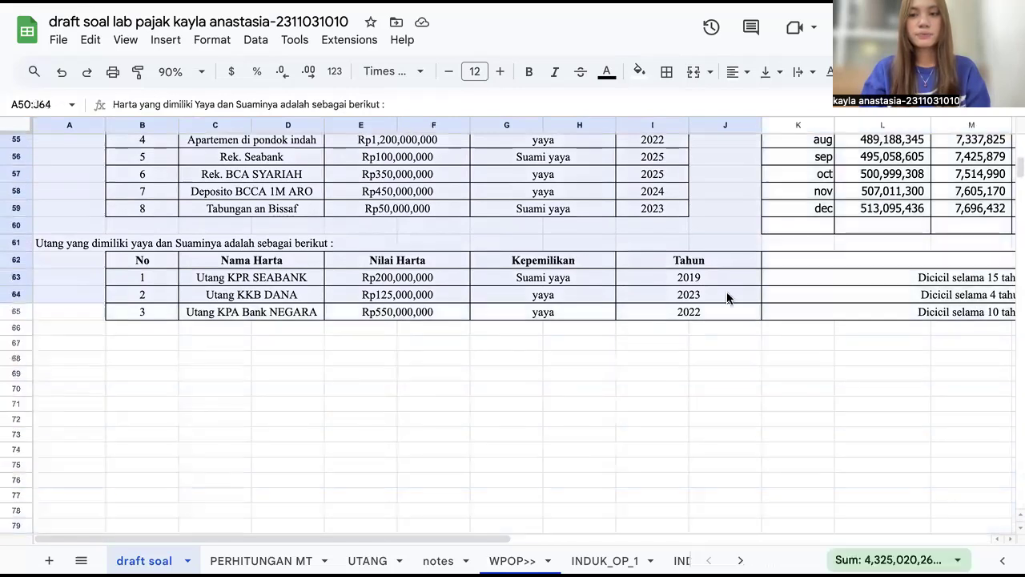
scroll(730, 304, "up", 5)
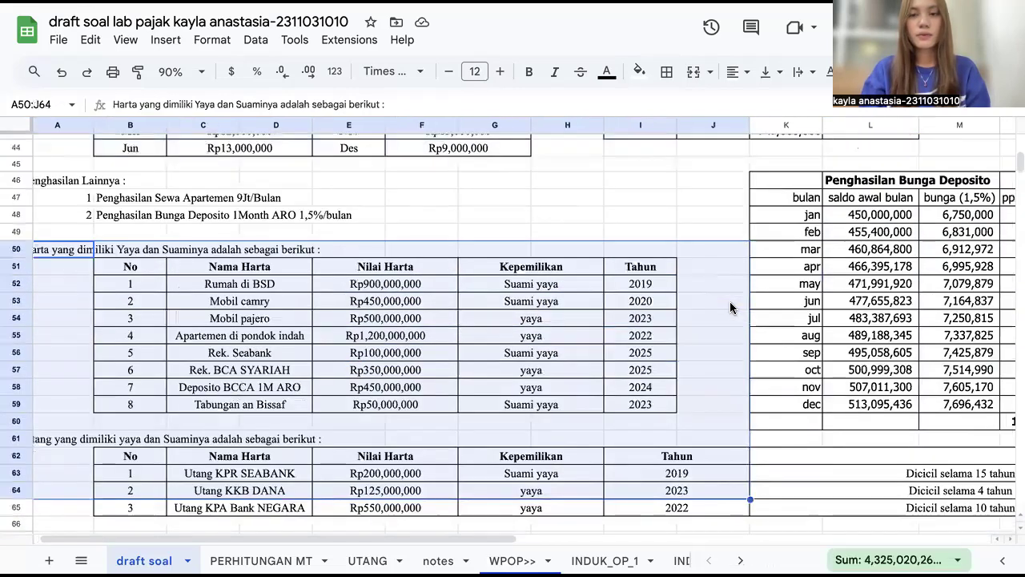
Step: Highlight the monthly deposit interest calculation table
scroll(730, 304, "right", 4)
left_click(946, 310)
left_click_drag(461, 199, 826, 452)
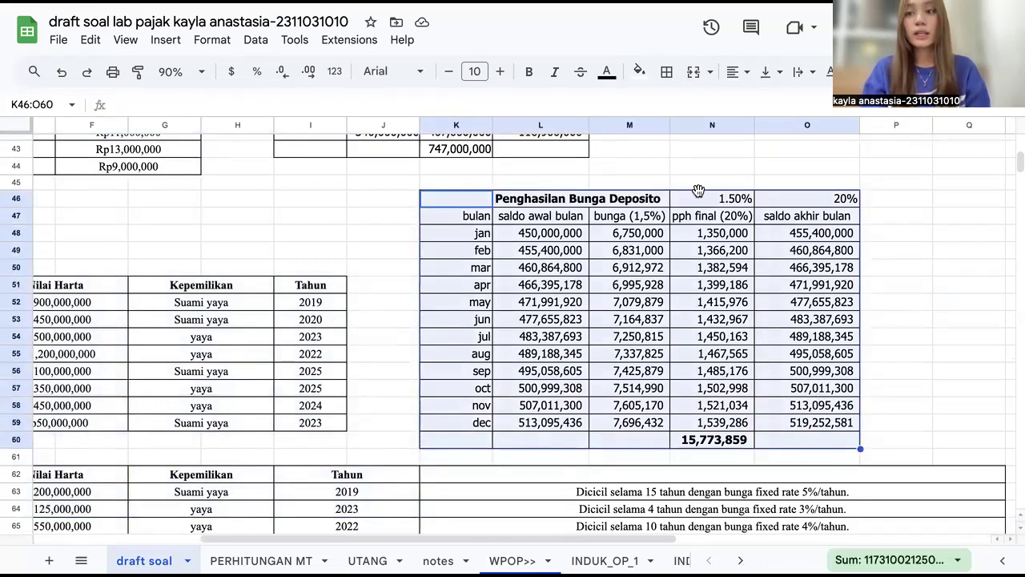
Step: Inspect the formula of the deposit interest total cell, then open the PERHITUNGAN MT sheet
left_click(682, 409)
left_click(707, 440)
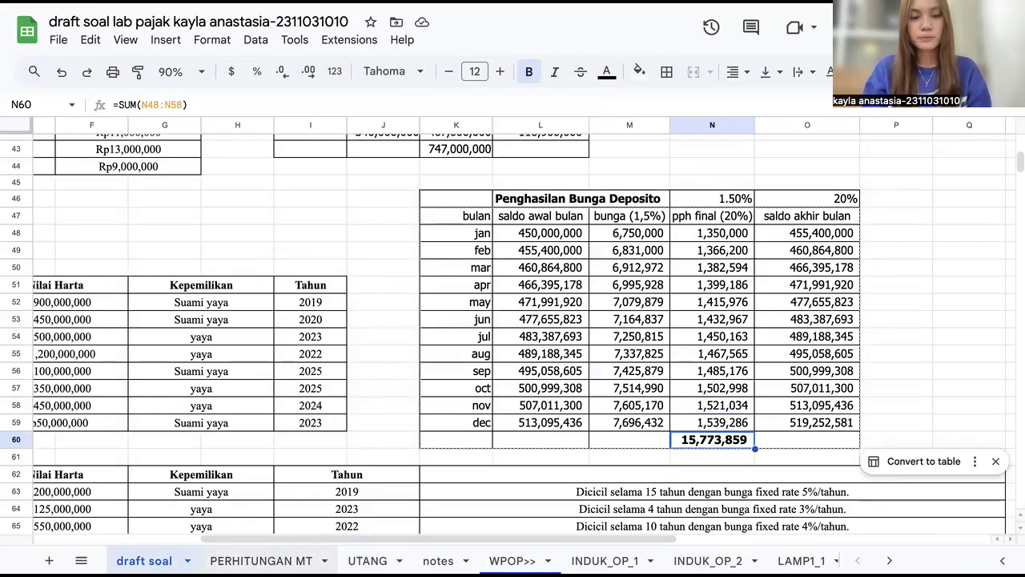
left_click(262, 561)
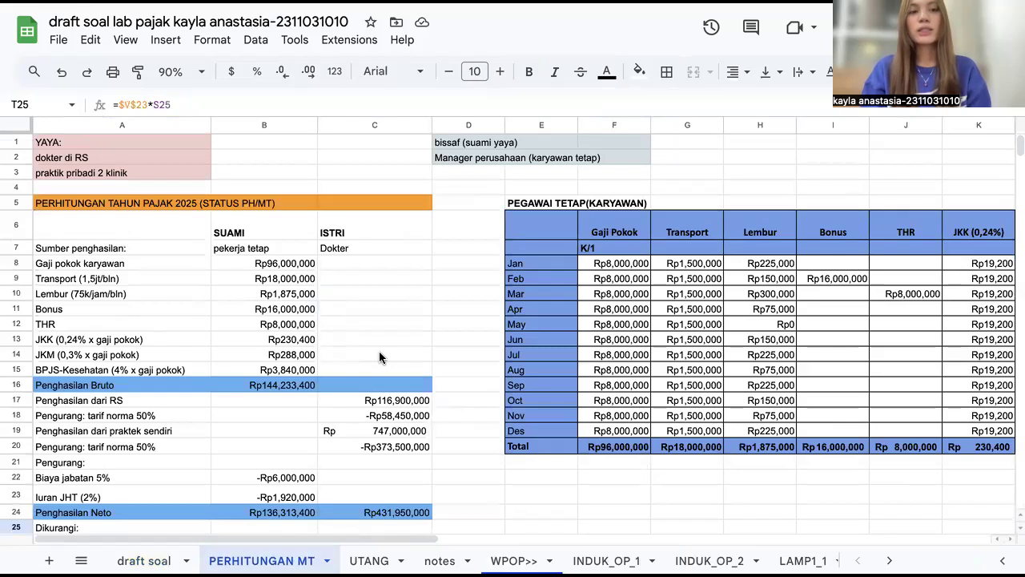
Step: Highlight the notes describing the wife's and the husband's occupations at the top of the sheet
left_click(98, 142)
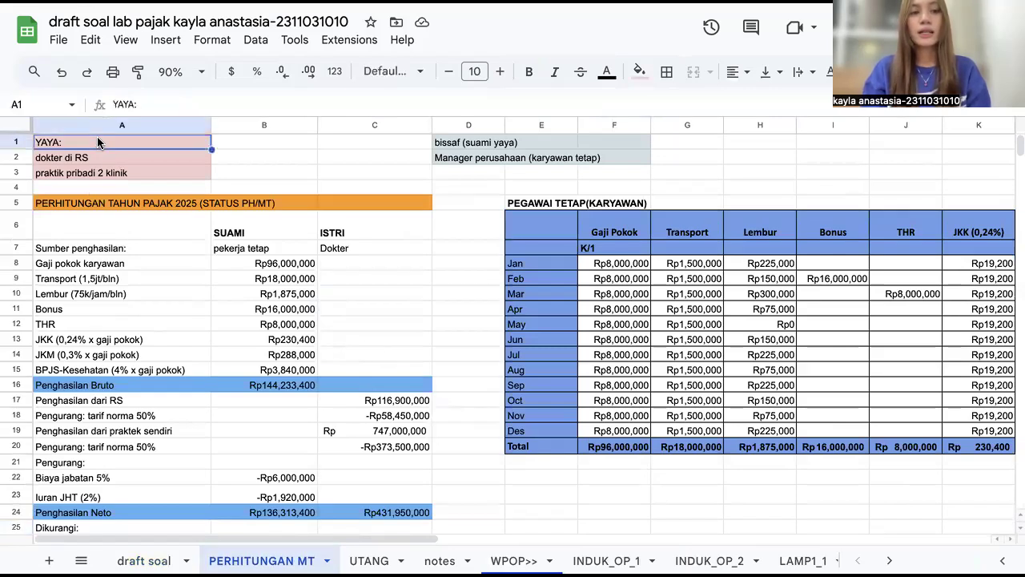
left_click(71, 174)
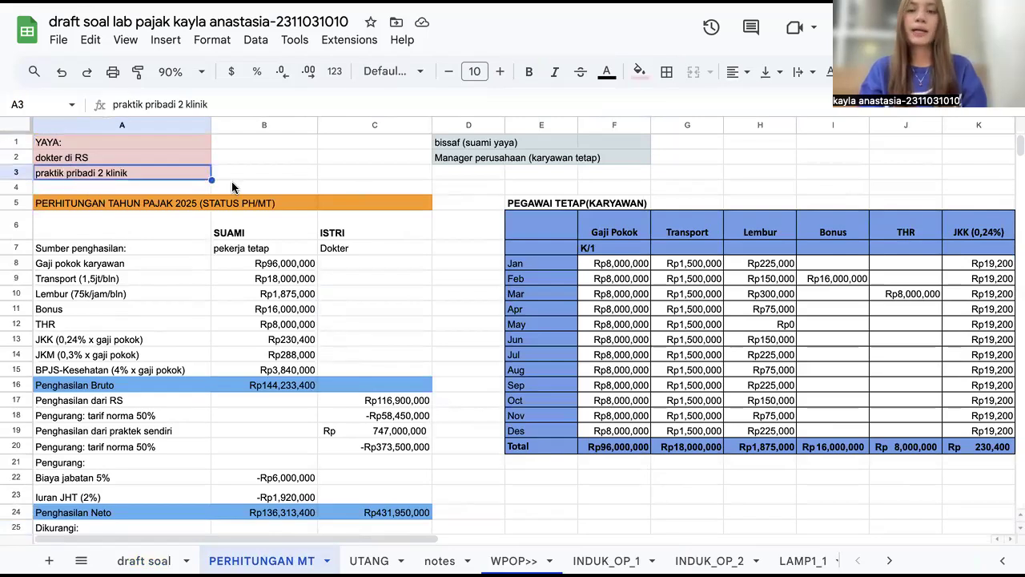
left_click(459, 143)
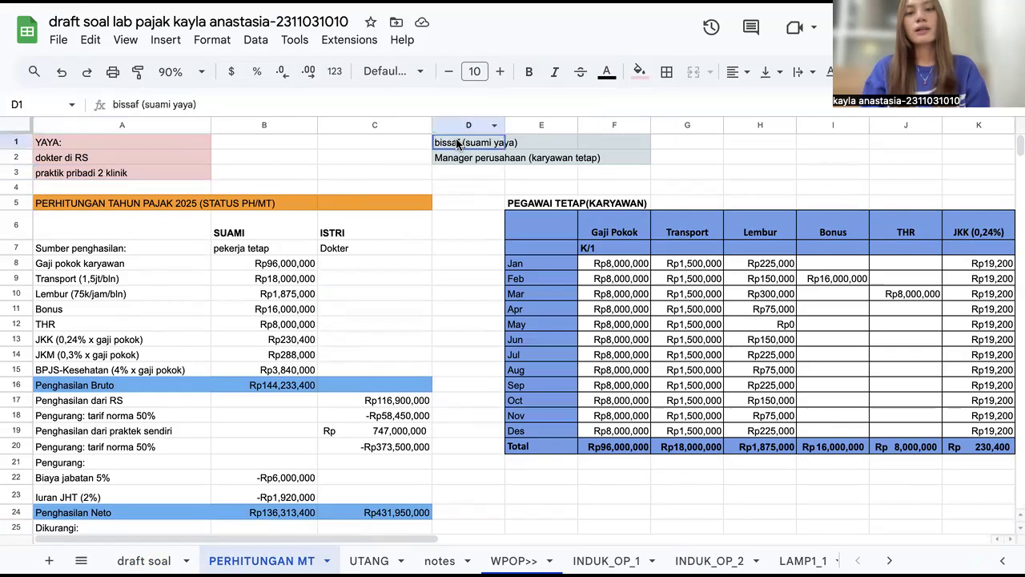
left_click_drag(457, 148, 463, 160)
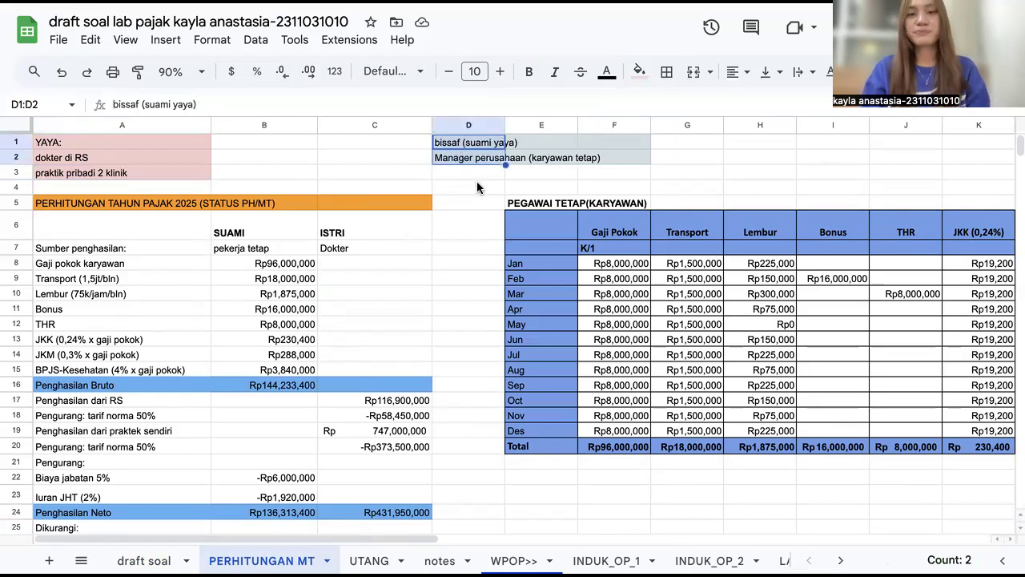
left_click(465, 215)
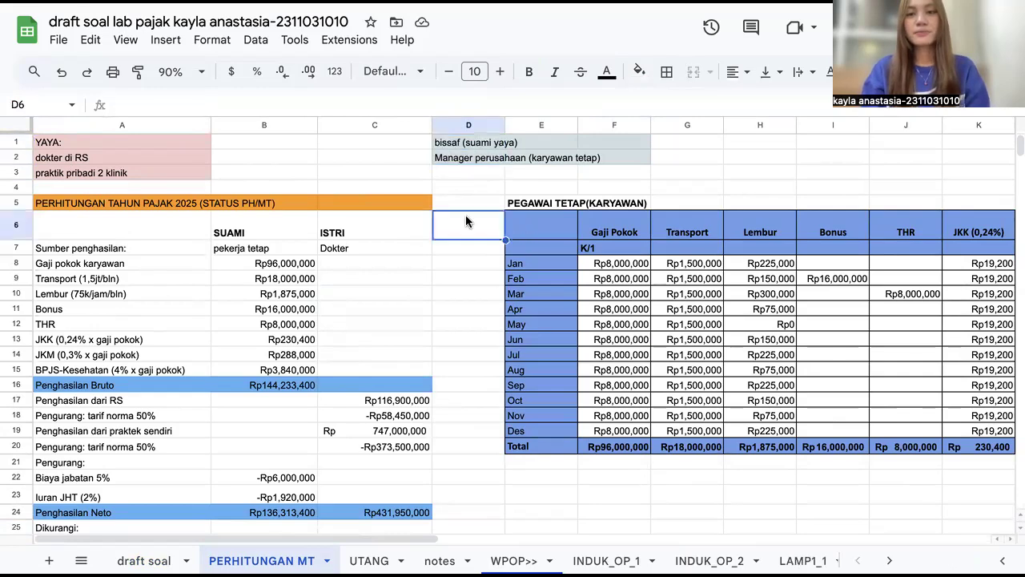
Step: Select the husband's permanent-employee monthly income table from Gaji Pokok to TER Bulanan
scroll(465, 215, "down", 1)
scroll(466, 215, "right", 3)
scroll(466, 215, "down", 1)
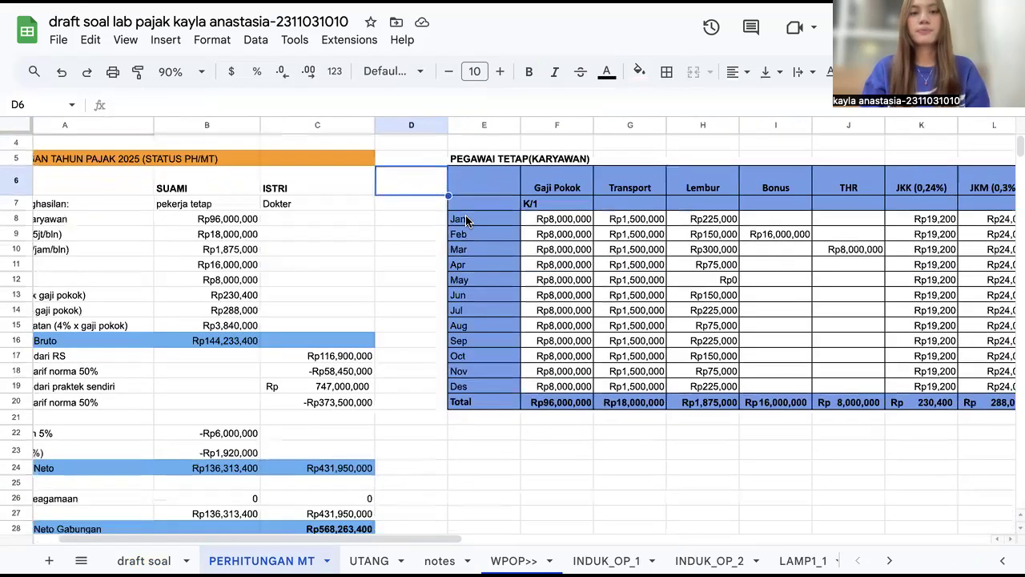
scroll(465, 216, "right", 3)
scroll(465, 216, "up", 1)
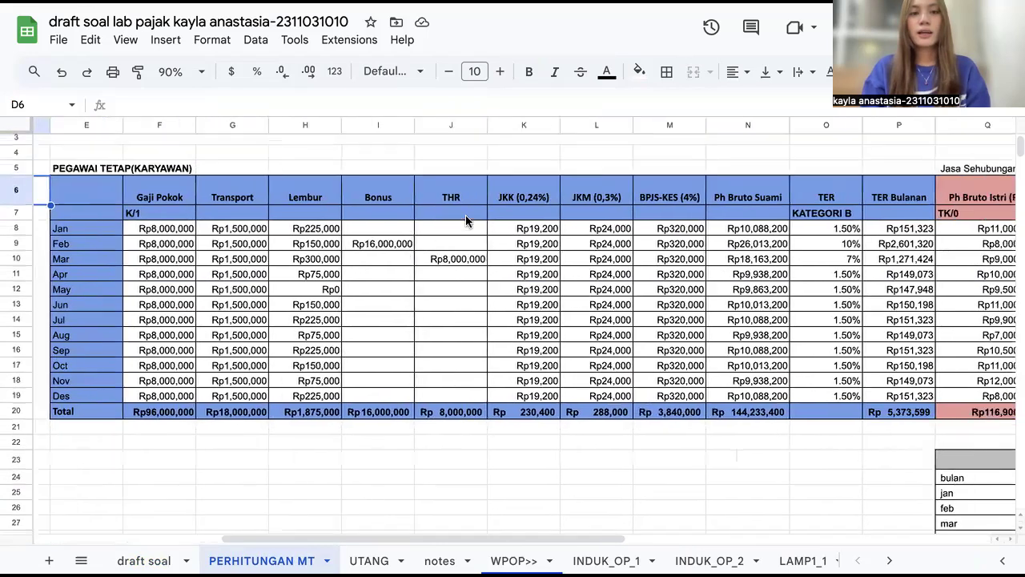
scroll(465, 215, "left", 1)
scroll(465, 215, "up", 1)
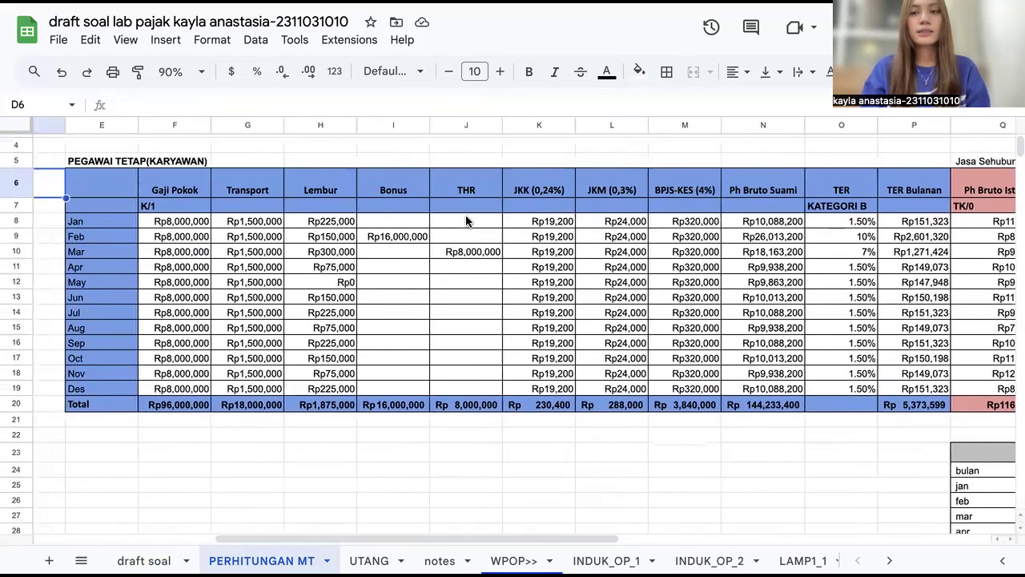
scroll(465, 213, "up", 2)
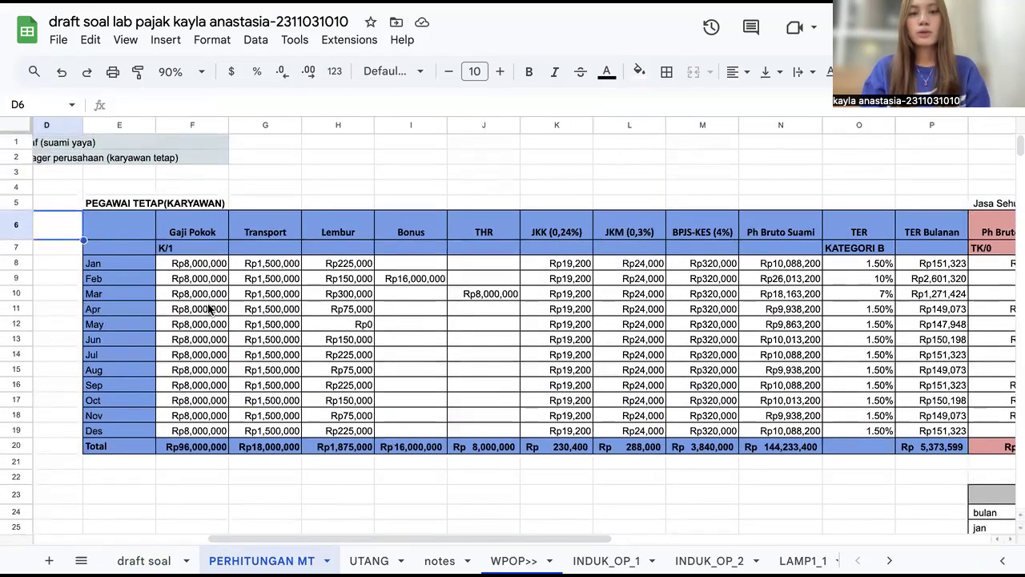
left_click_drag(135, 234, 338, 246)
left_click_drag(718, 364, 923, 454)
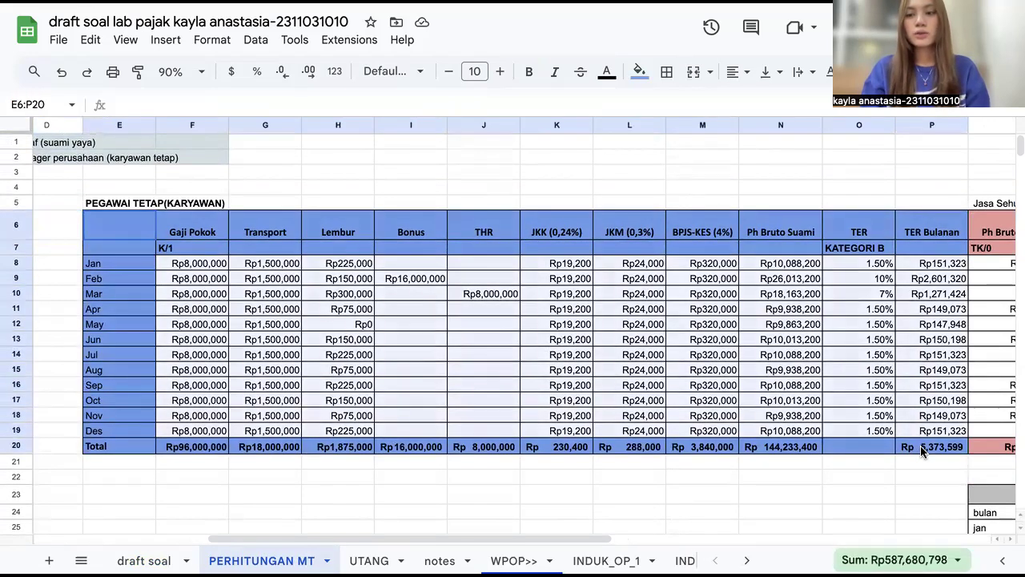
Step: Inspect the monthly JKK (0,24%) formula and the JKK column total formula
scroll(276, 451, "down", 3)
scroll(276, 451, "right", 1)
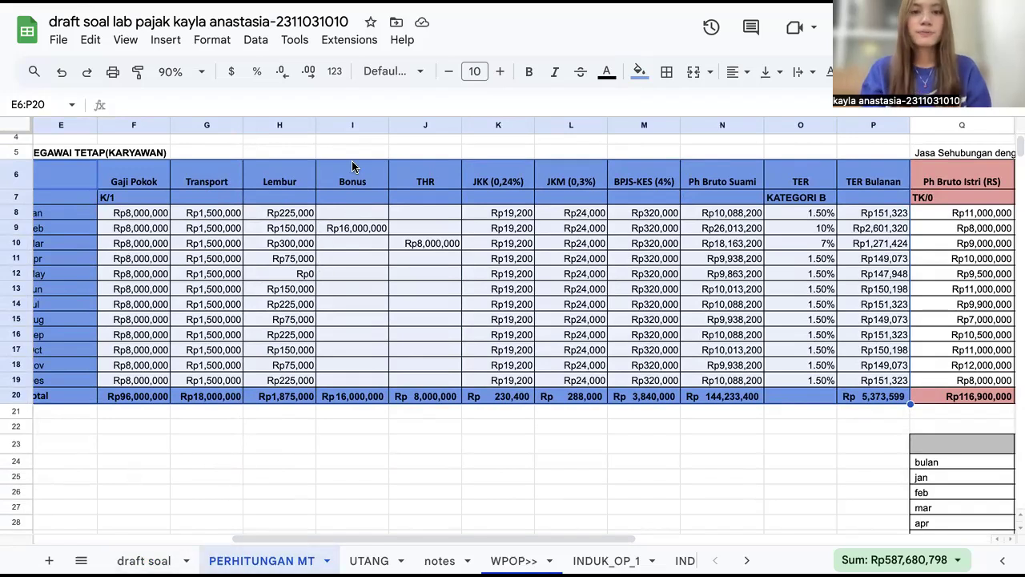
scroll(422, 197, "left", 2)
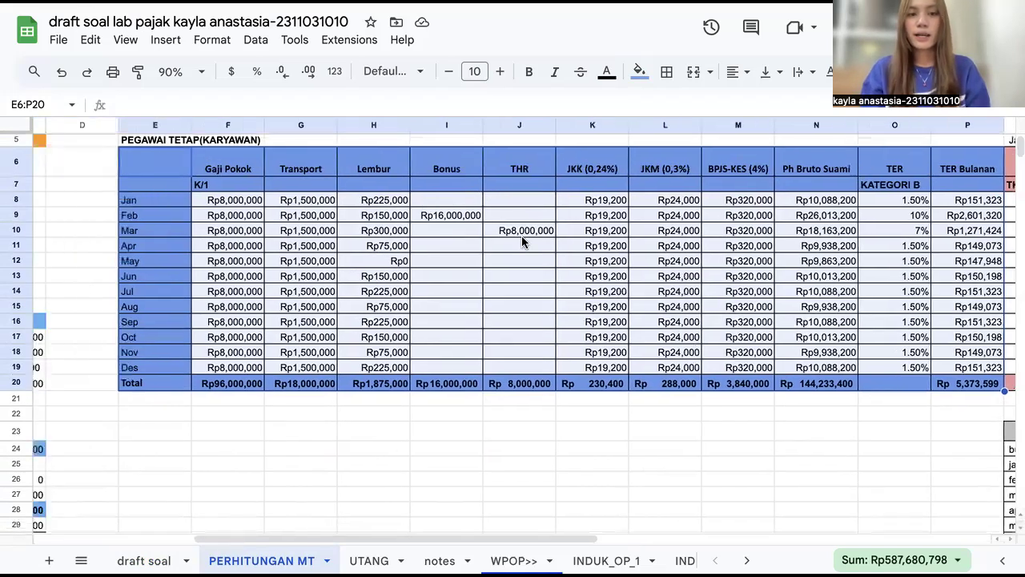
scroll(521, 236, "right", 2)
scroll(521, 235, "down", 1)
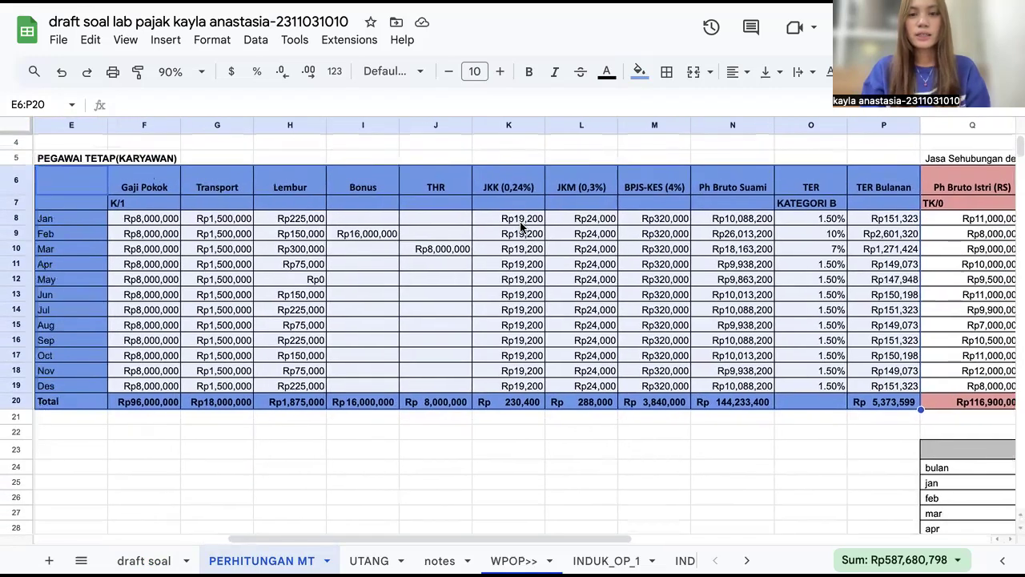
left_click(521, 224)
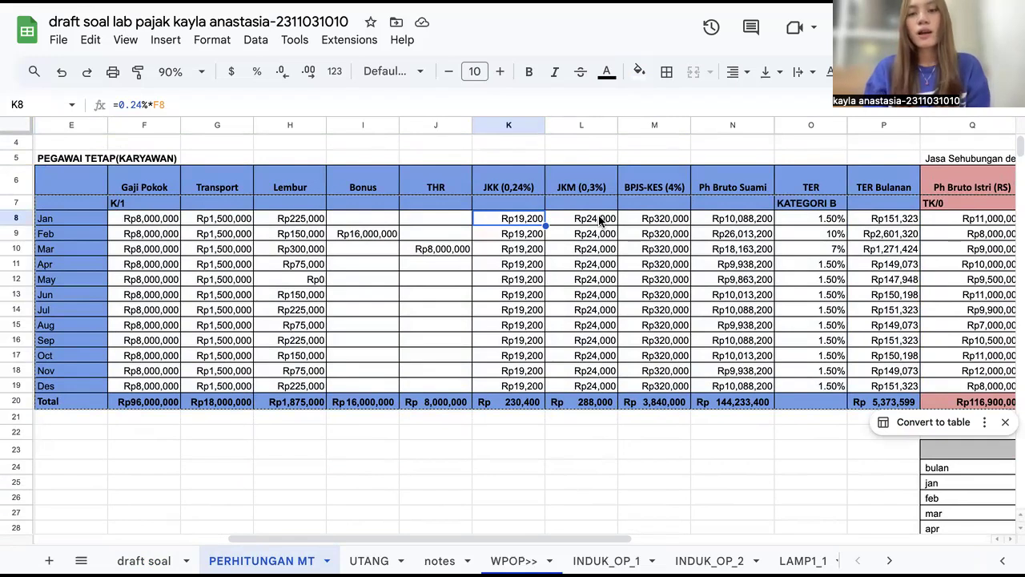
left_click(508, 403)
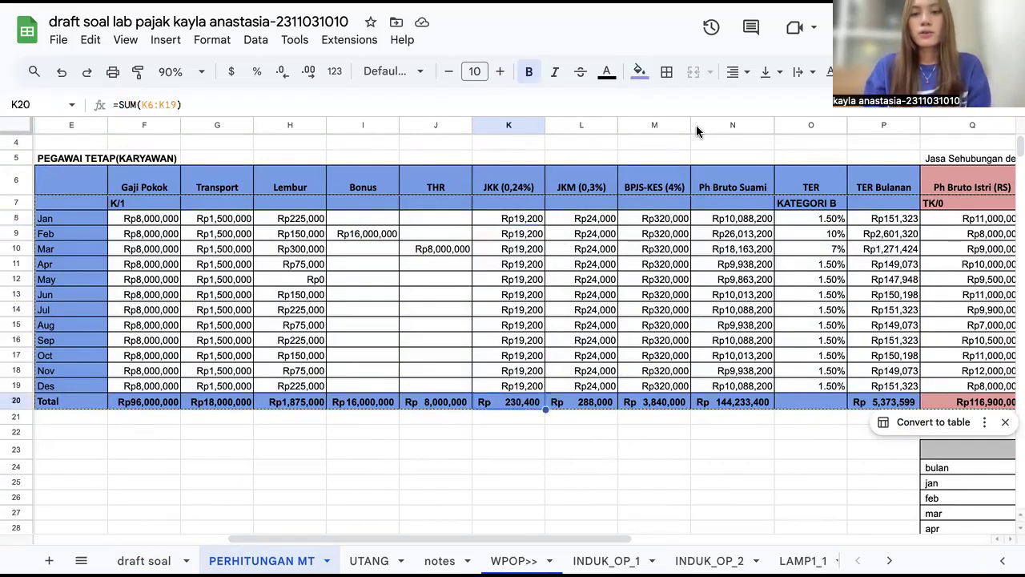
Step: Inspect the monthly JKM (0,3%) and BPJS-KES (4%) formulas together with their column totals
left_click(580, 219)
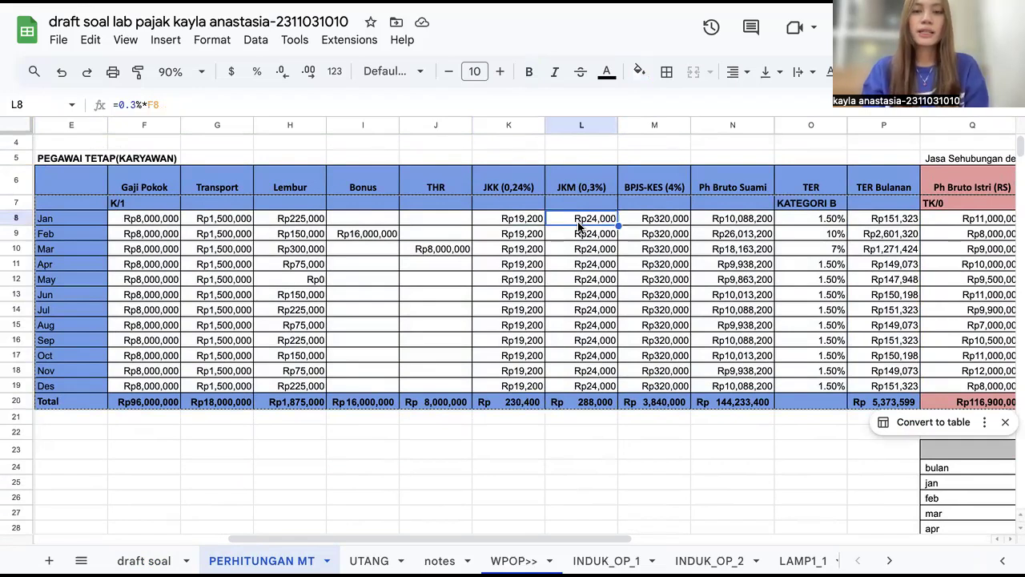
left_click(592, 402)
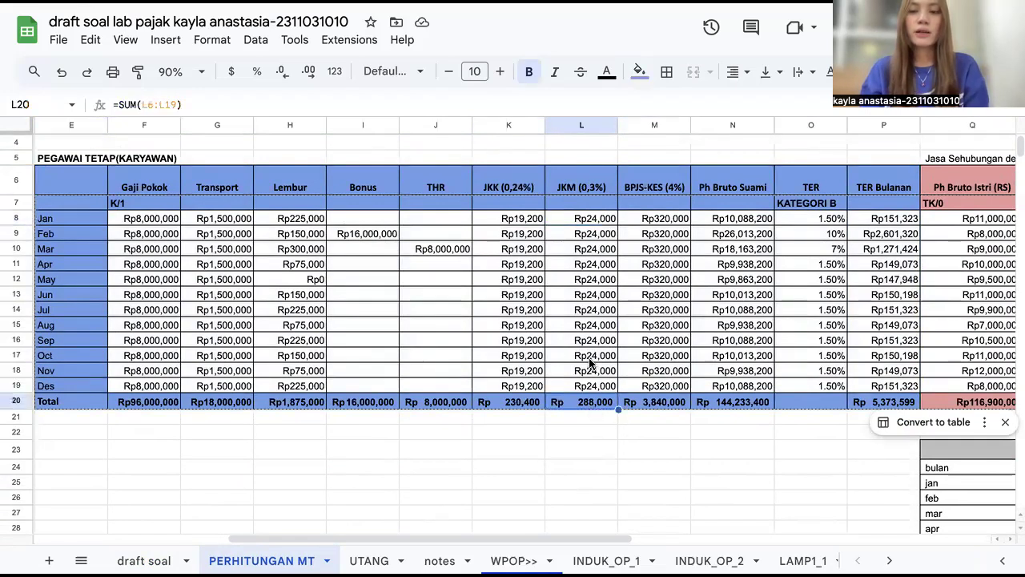
left_click(651, 224)
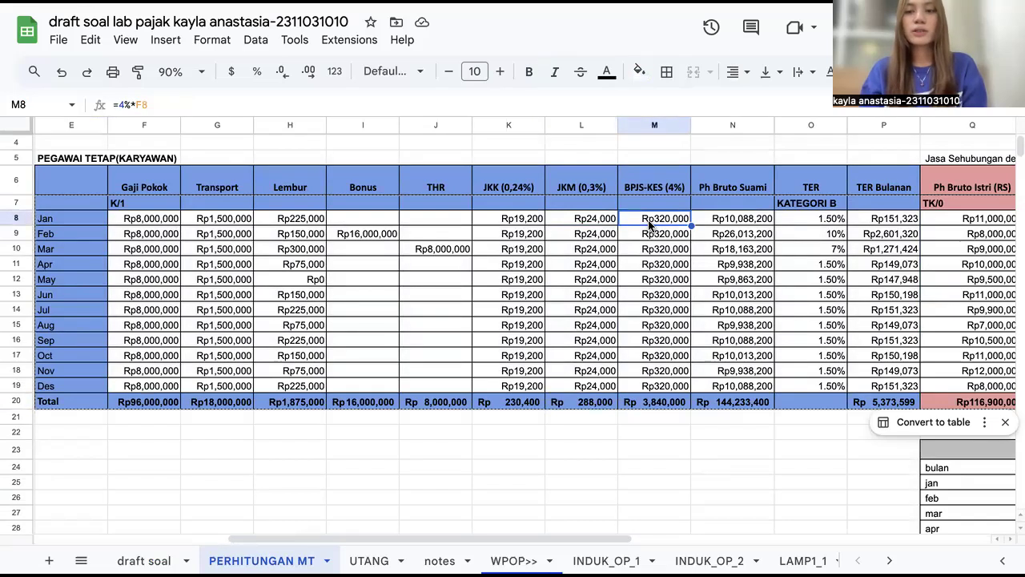
left_click(662, 403)
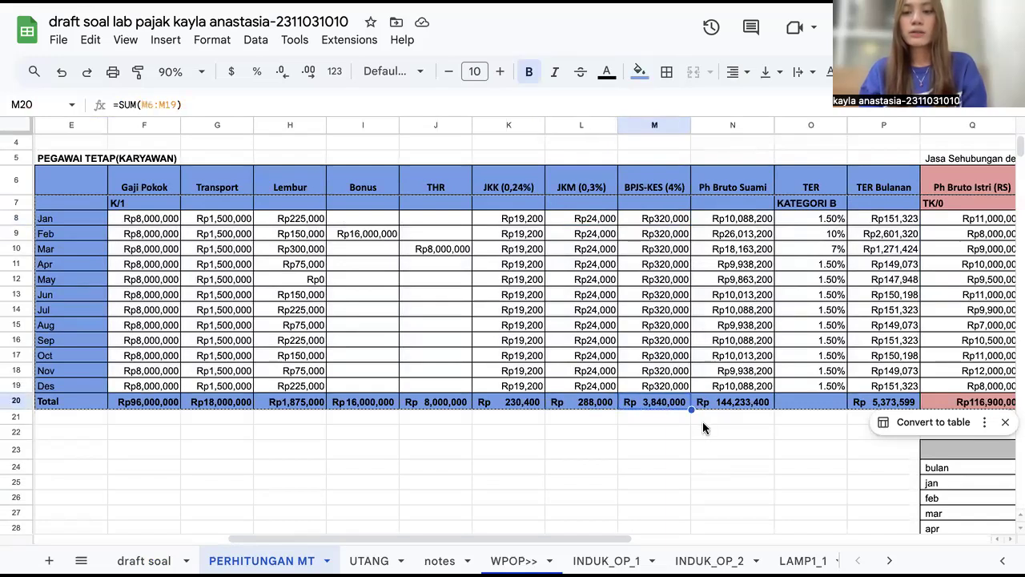
Step: Inspect the husband's monthly gross income formula and the totals of Ph Bruto Suami and TER Bulanan
left_click(721, 221)
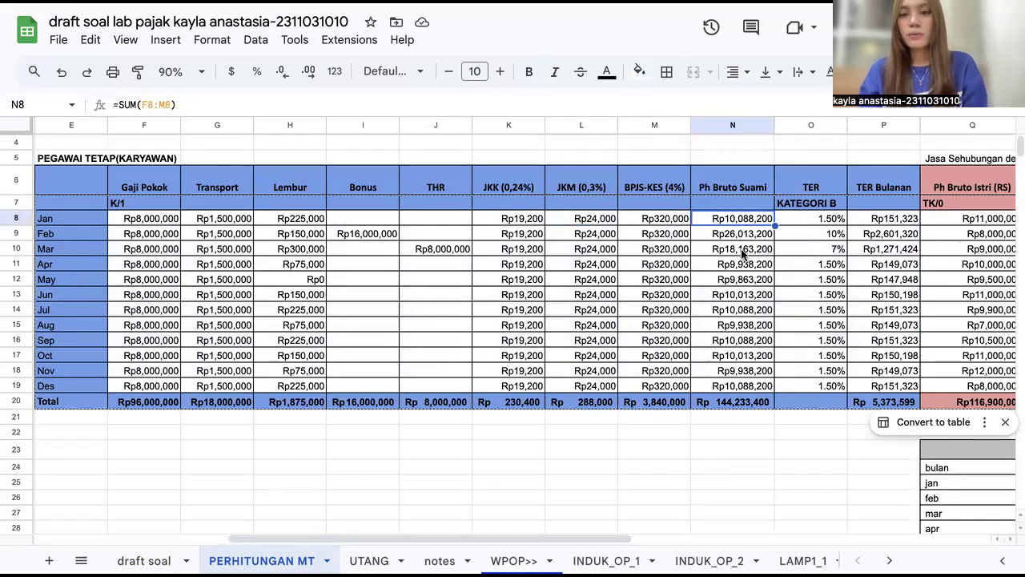
left_click(734, 403)
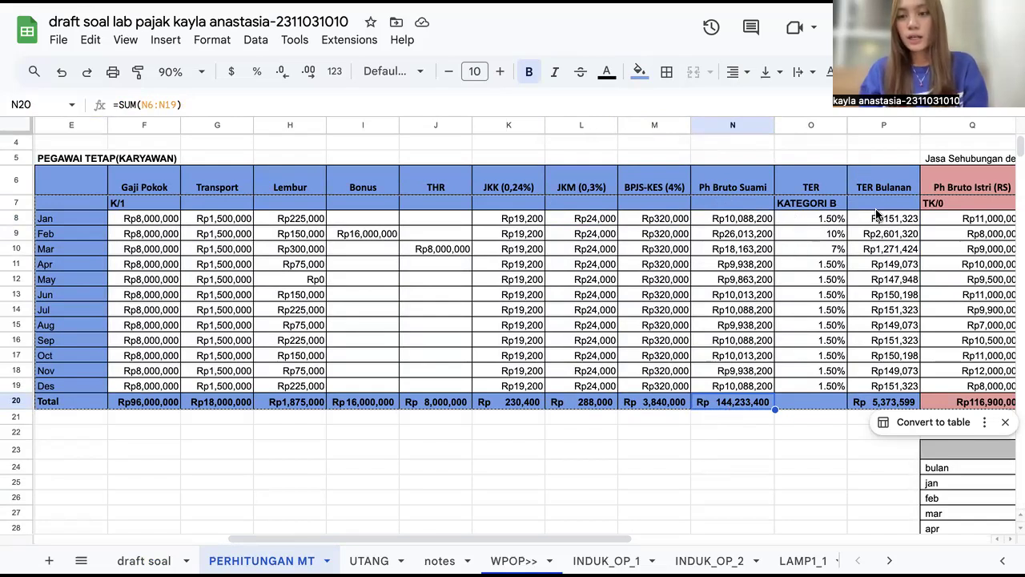
left_click(863, 403)
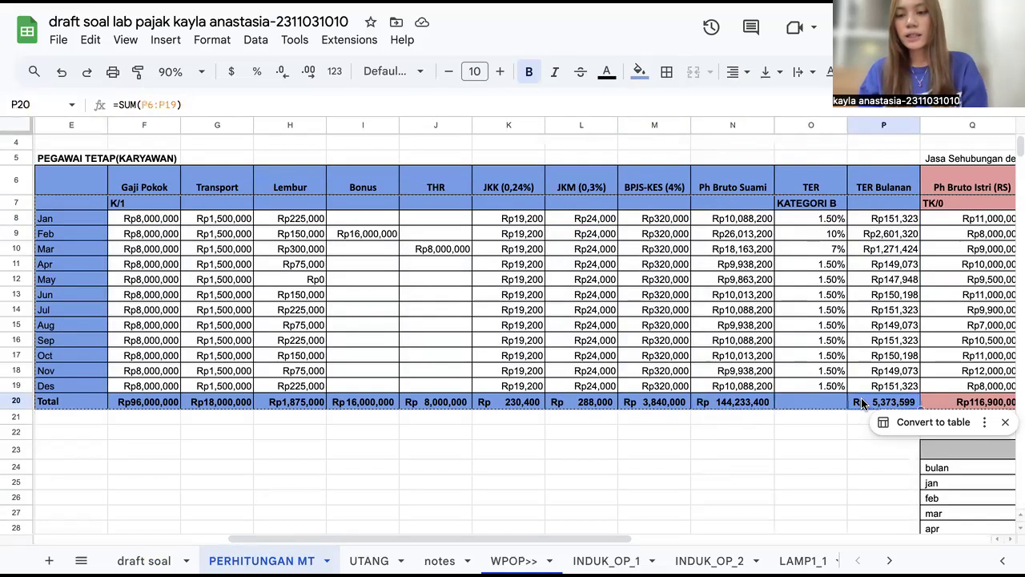
Step: Select the wife's freelance services income table (Jasa Sehubungan dengan Pekerjaan Bebas)
scroll(862, 402, "down", 2)
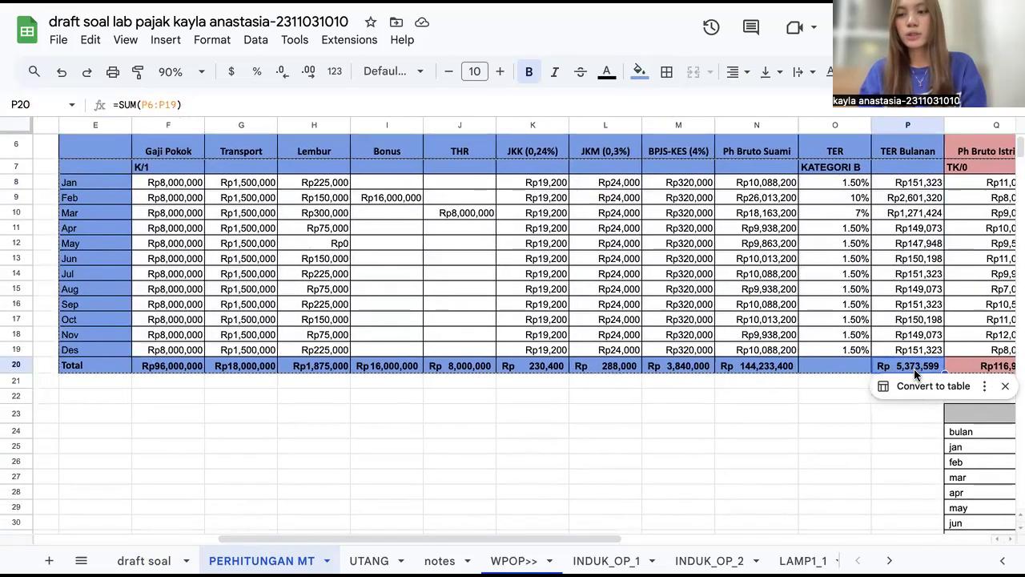
scroll(491, 322, "right", 3)
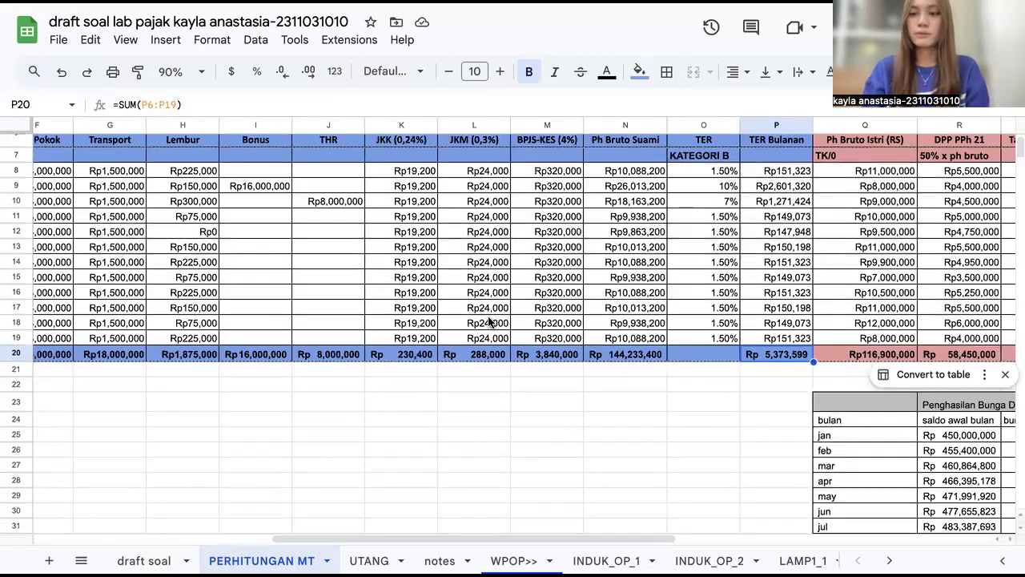
scroll(490, 322, "right", 5)
scroll(490, 322, "up", 2)
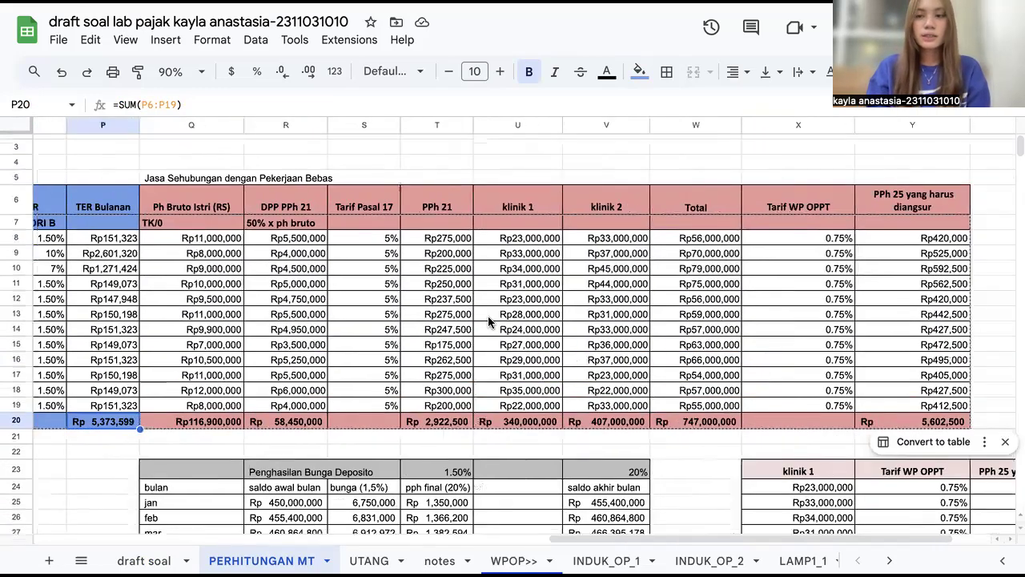
scroll(204, 178, "right", 1)
left_click_drag(127, 177, 913, 424)
scroll(912, 425, "down", 2)
scroll(911, 424, "left", 1)
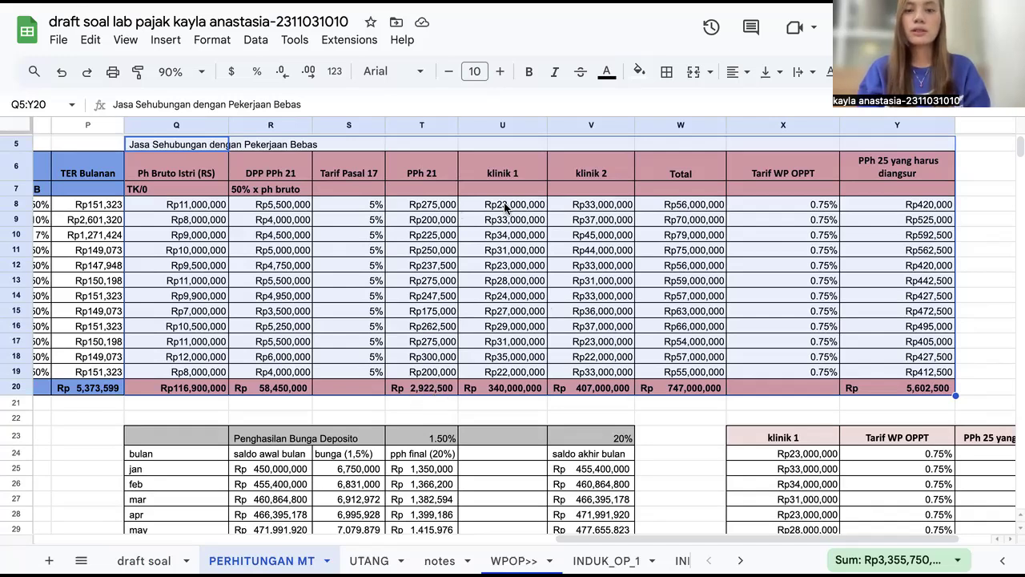
Step: Highlight the klinik 1 and klinik 2 income columns, then the Total column
left_click(525, 178)
left_click_drag(526, 164, 599, 385)
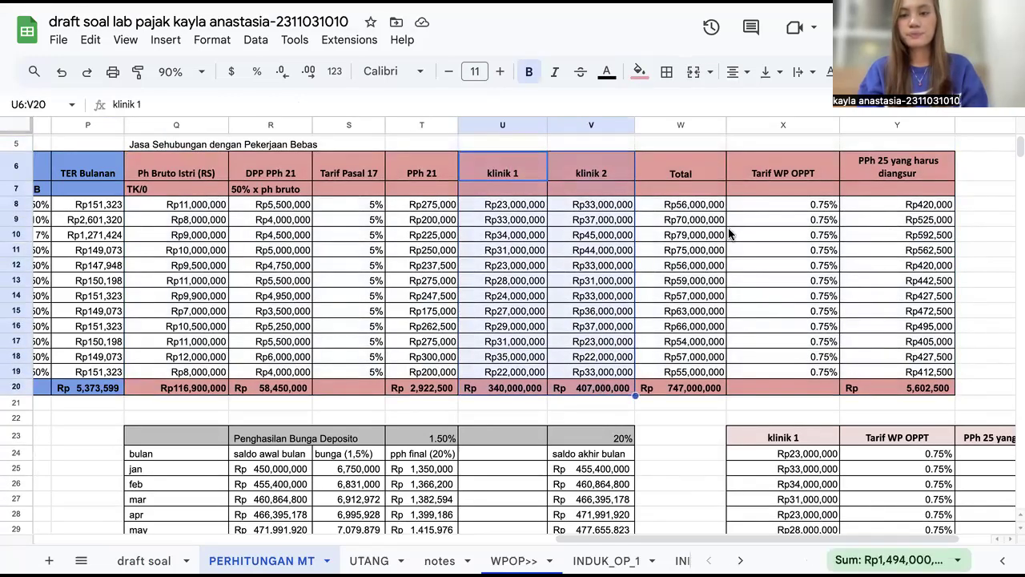
left_click_drag(691, 173, 711, 388)
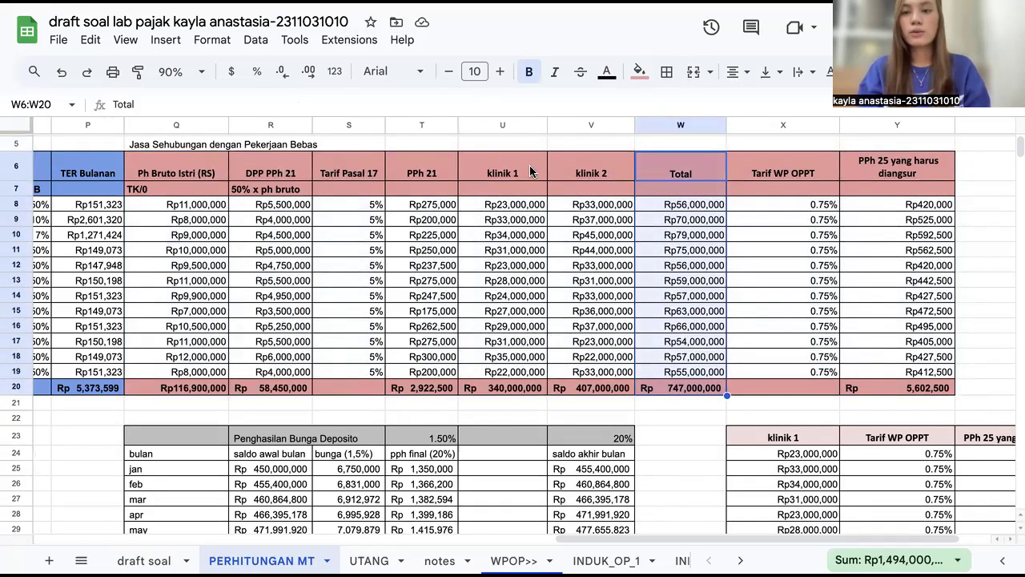
Step: Review the 0.75% WP OPPT tariff cells and the PPh 25 installment column header
left_click(778, 359)
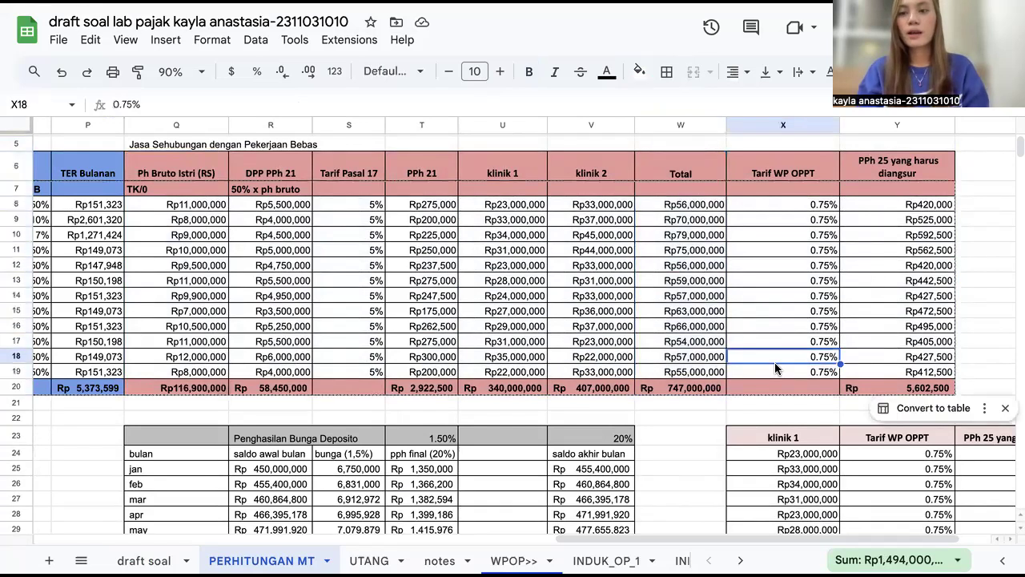
left_click(783, 187)
left_click(788, 215)
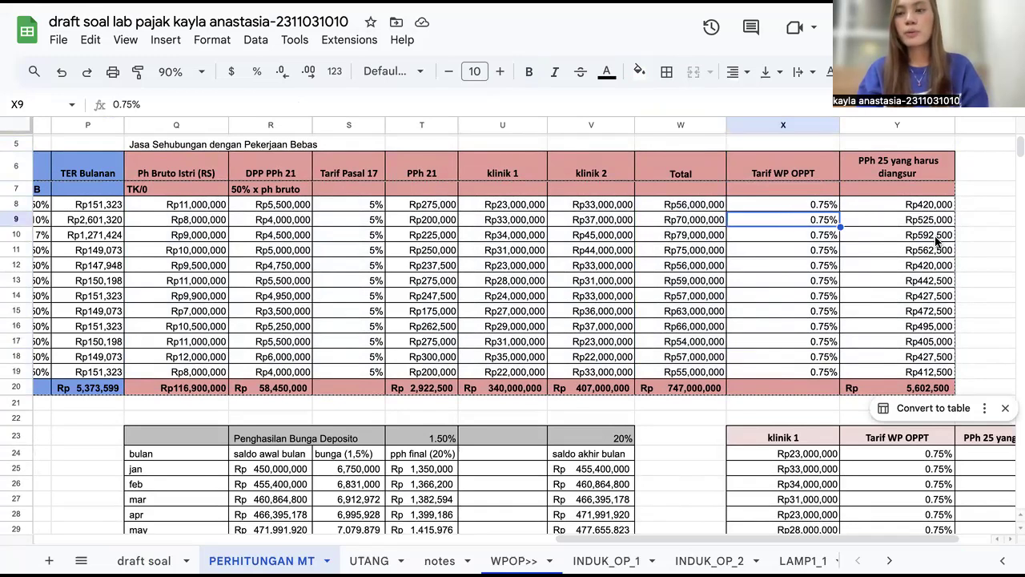
left_click(934, 175)
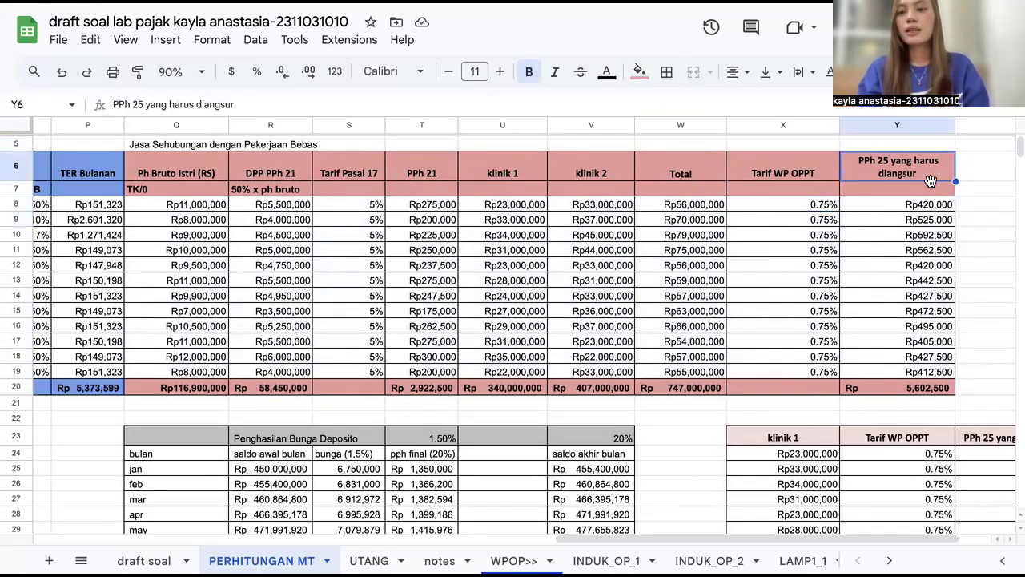
Step: Select the monthly PPh 25 installment amounts to check their formula and total
left_click(899, 389)
scroll(904, 180, "down", 1)
left_click_drag(903, 179, 898, 343)
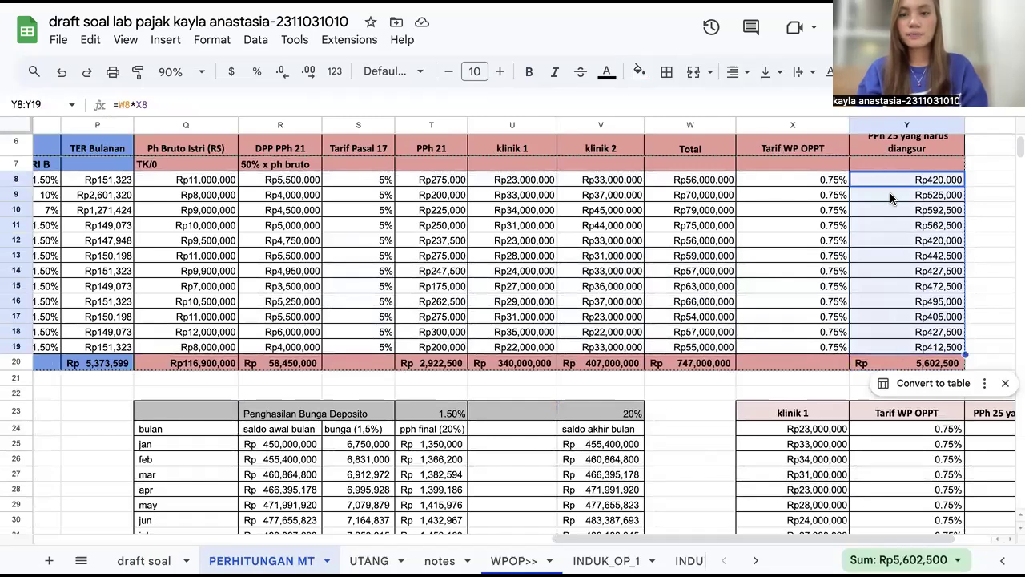
Step: Inspect the January Total formula summing both clinics and the January OPPT tariff cell
left_click(675, 181)
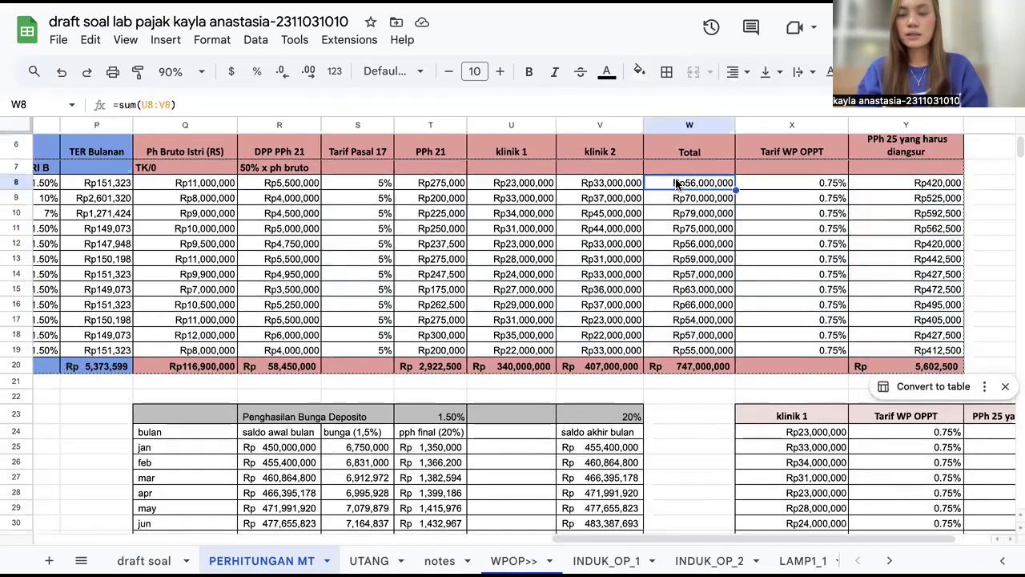
scroll(675, 182, "up", 3)
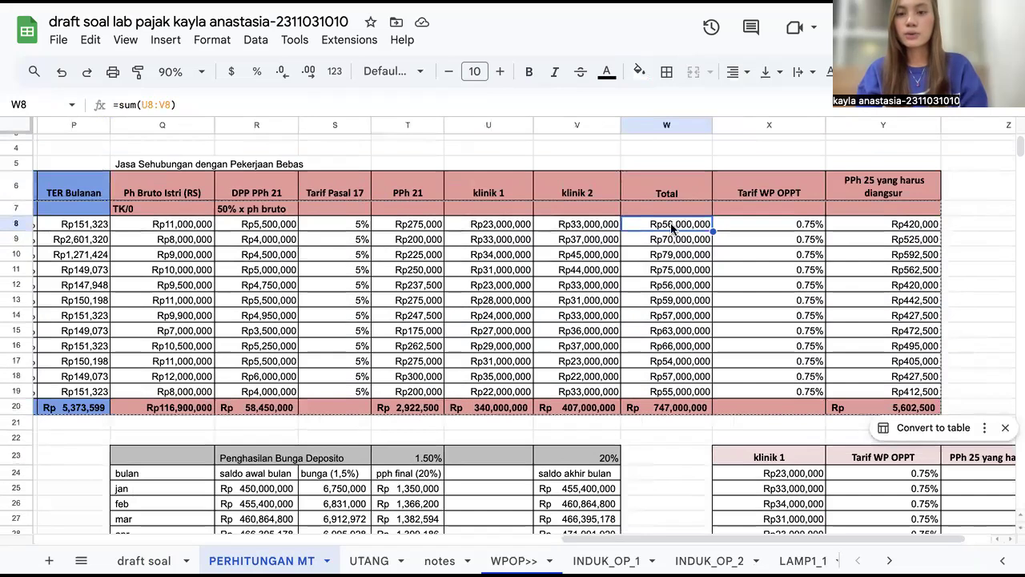
left_click(752, 230)
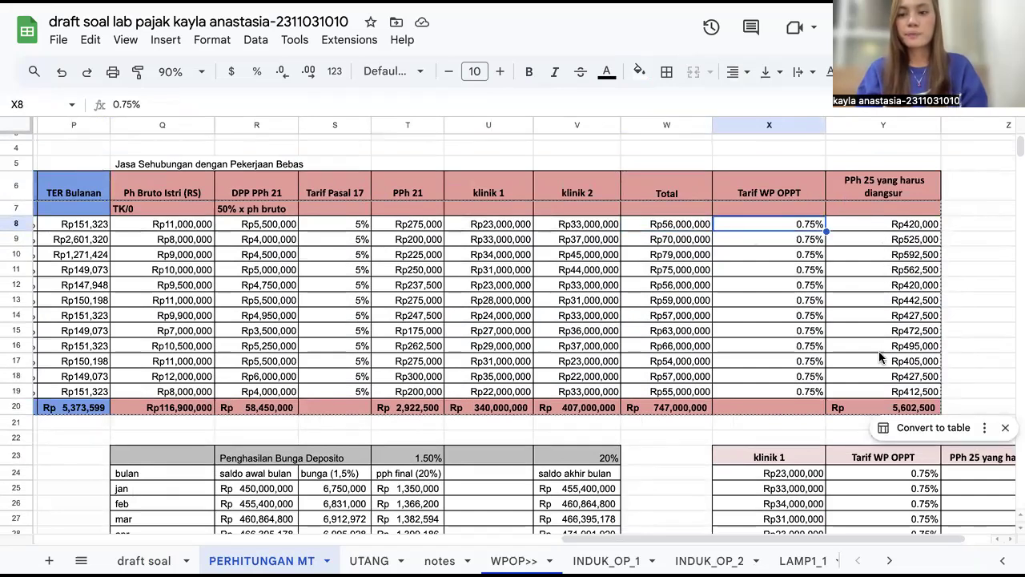
Step: Select the PPh 25 installment total and review the klinik 1 and klinik 2 installment tables below it
left_click(865, 409)
scroll(867, 398, "down", 1)
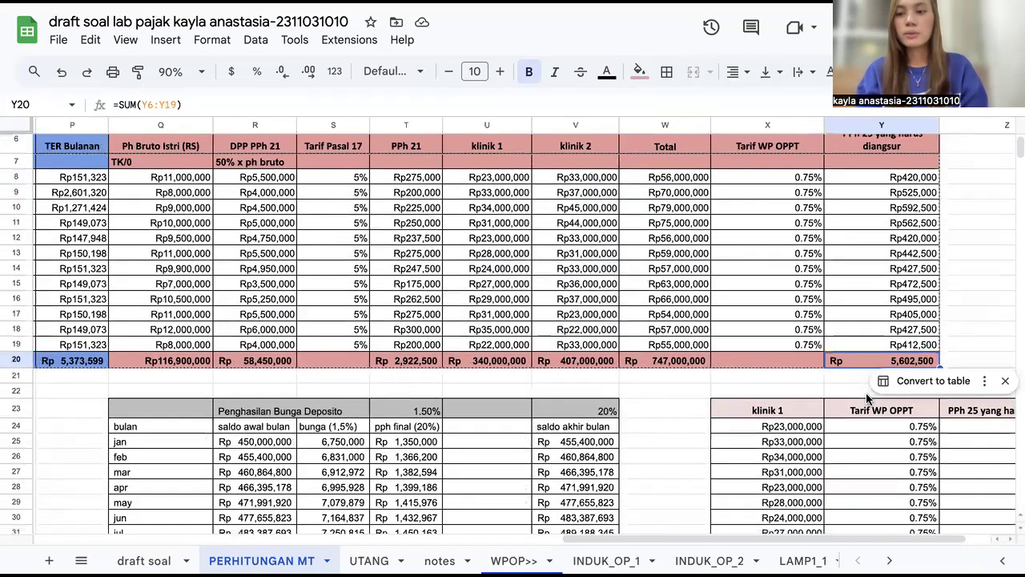
scroll(868, 398, "down", 1)
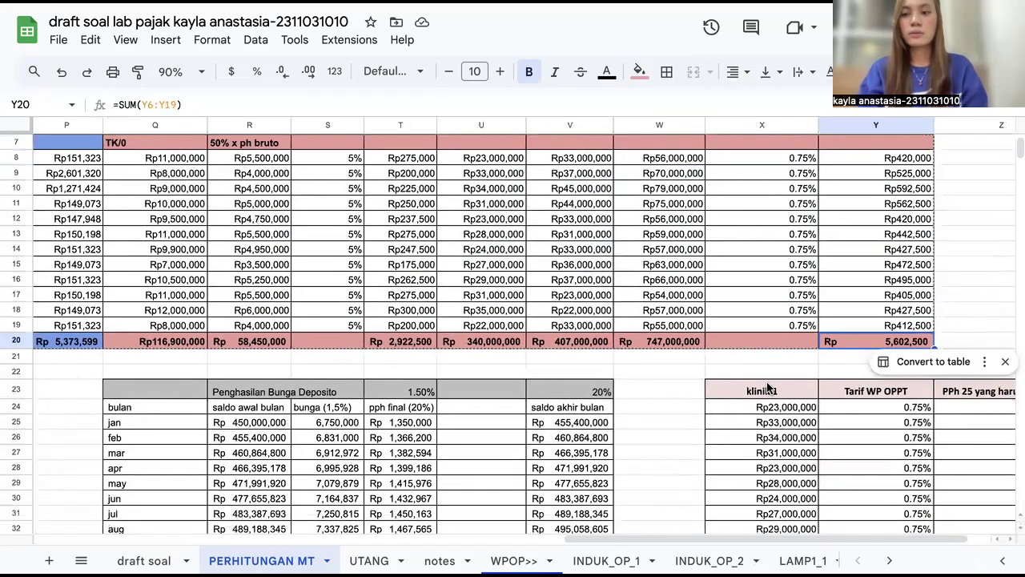
scroll(753, 324, "down", 3)
scroll(753, 324, "down", 3)
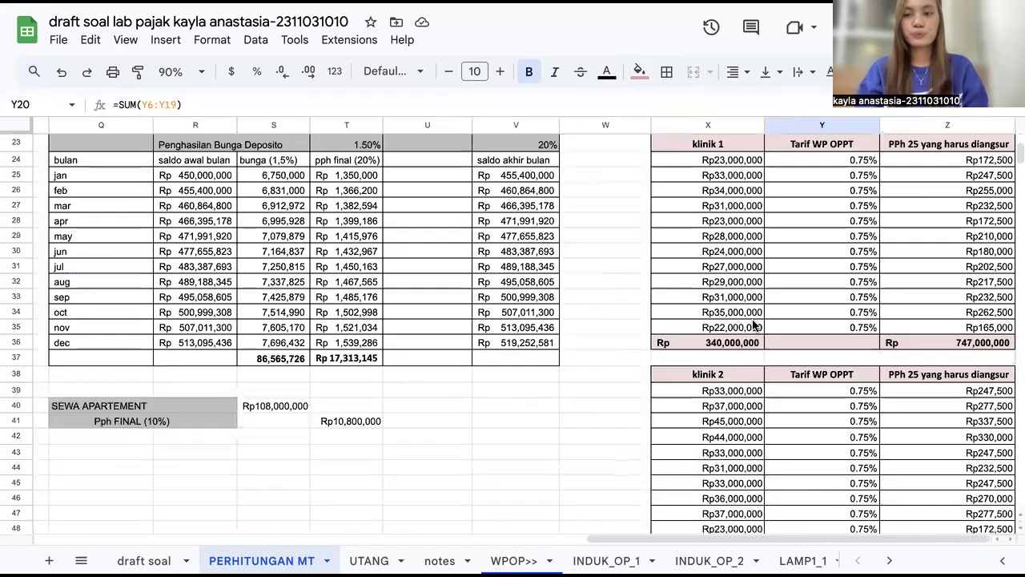
scroll(753, 324, "down", 3)
Step: Highlight the Penghasilan Bunga Deposito table with monthly balances, 1.5% interest and 20% final tax
scroll(753, 323, "up", 3)
scroll(752, 323, "left", 2)
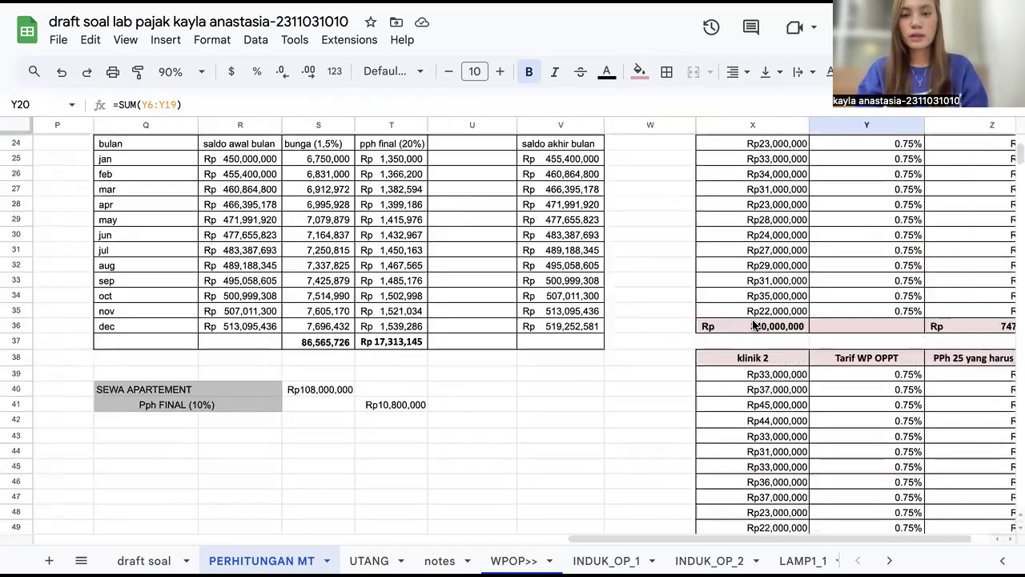
scroll(752, 319, "up", 2)
scroll(753, 319, "left", 1)
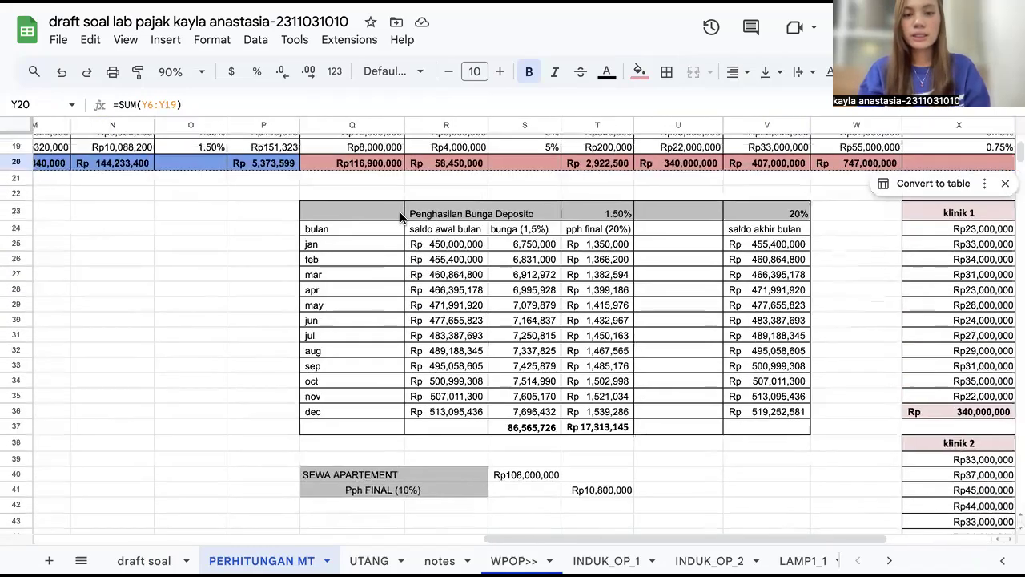
left_click_drag(353, 213, 776, 430)
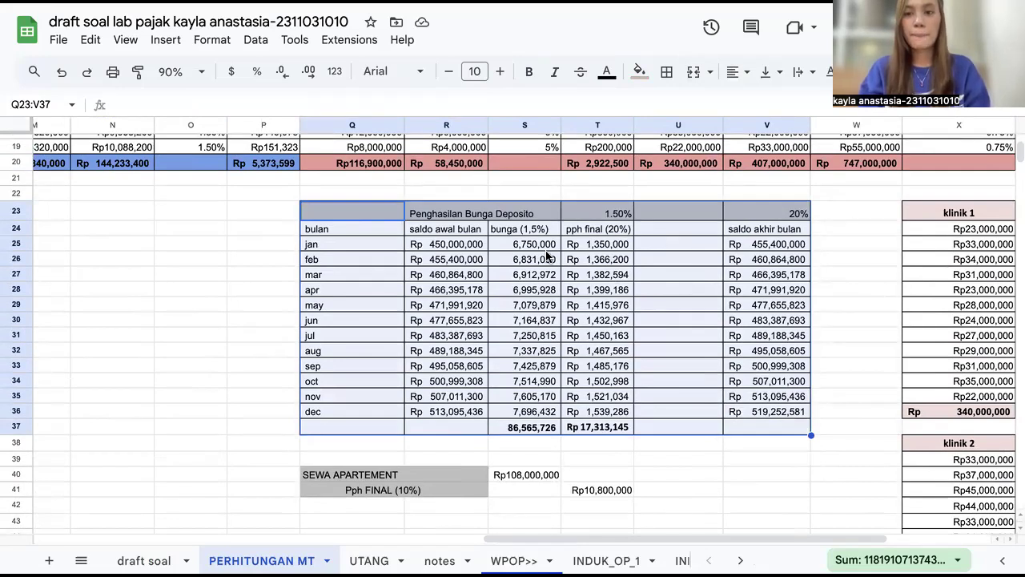
left_click(655, 365)
scroll(436, 473, "down", 2)
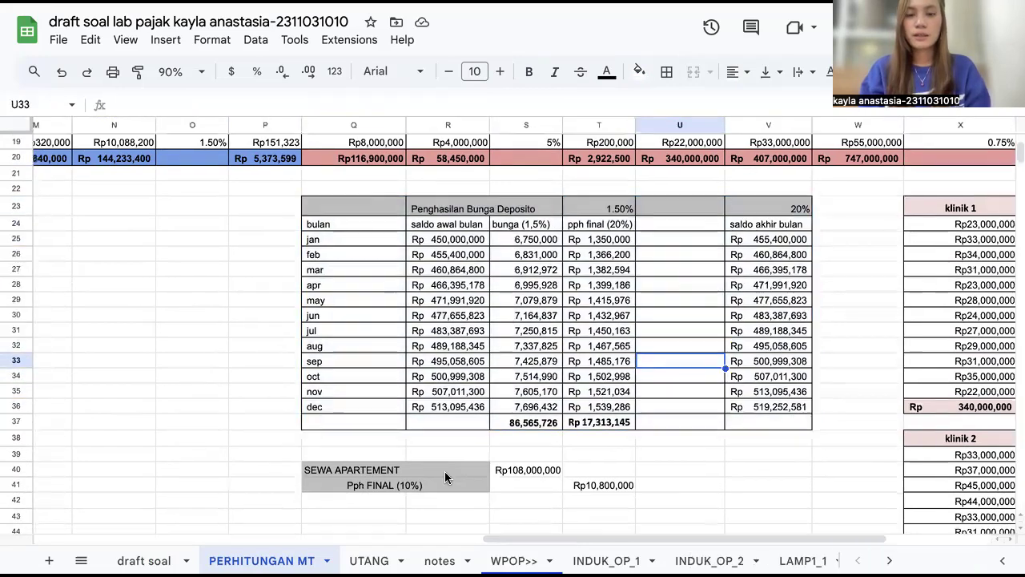
Step: Select the SEWA APARTEMENT income and its 10% PPh FINAL cells
left_click_drag(353, 446, 613, 462)
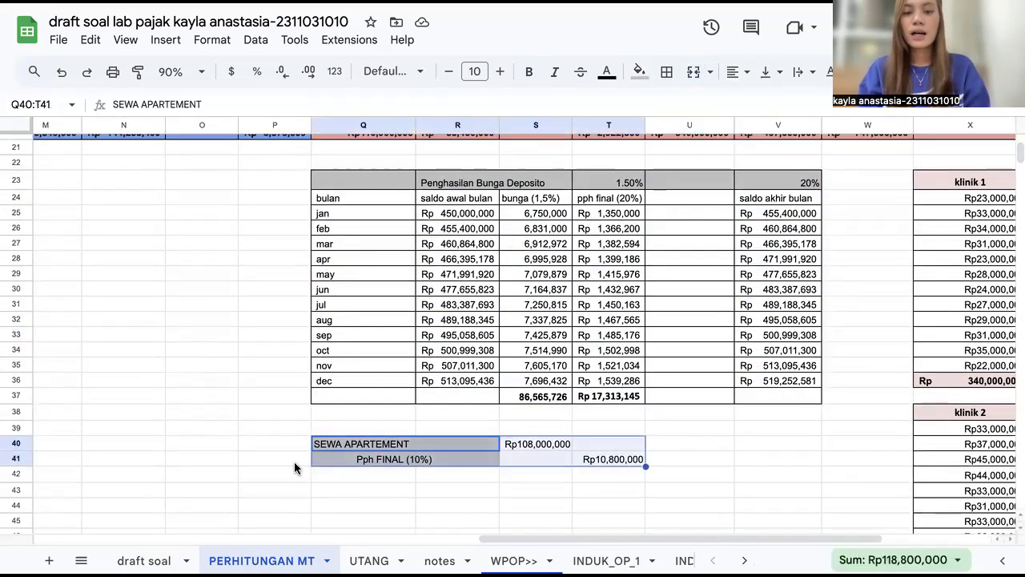
scroll(584, 455, "down", 3)
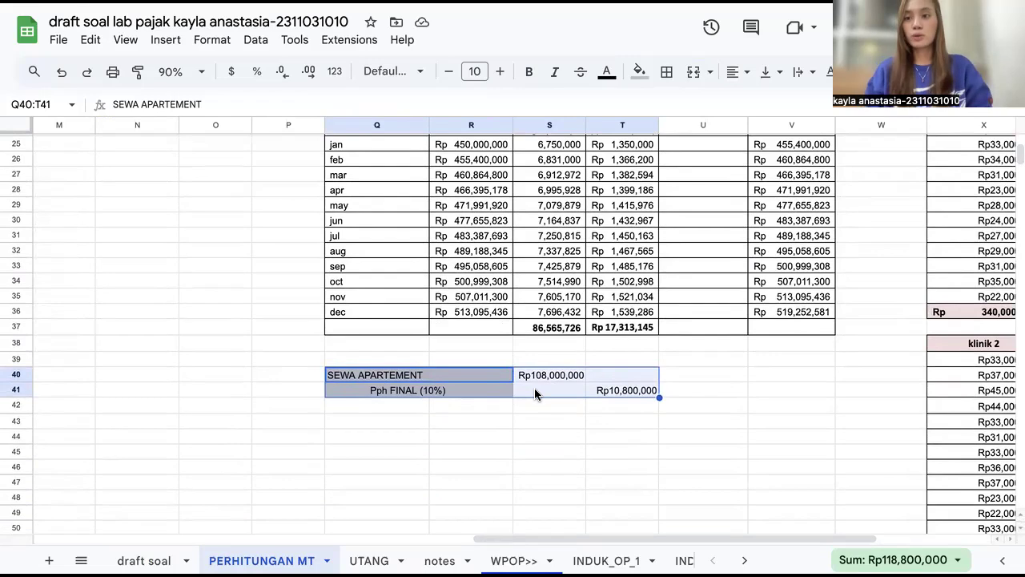
scroll(535, 388, "left", 10)
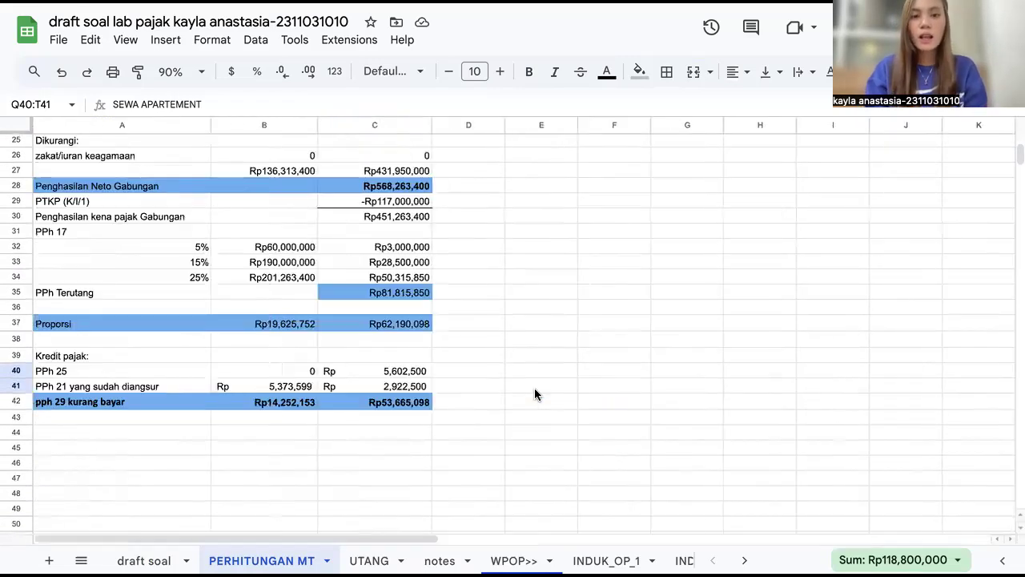
Step: Return to the top of the sheet and select the PERHITUNGAN TAHUN PAJAK 2025 (STATUS PH/MT) heading
scroll(535, 388, "up", 5)
scroll(534, 387, "up", 4)
left_click(120, 187)
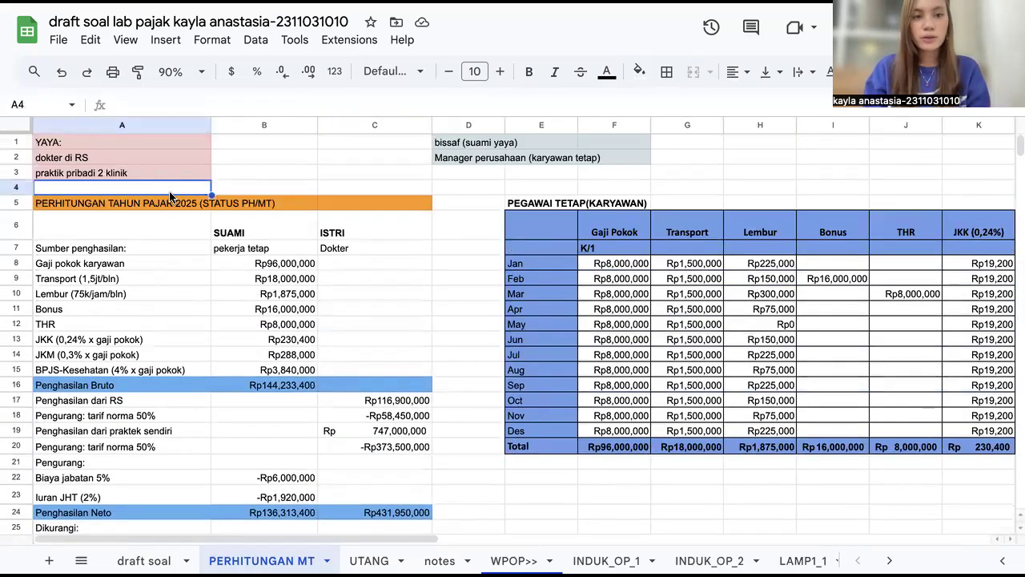
left_click(367, 181)
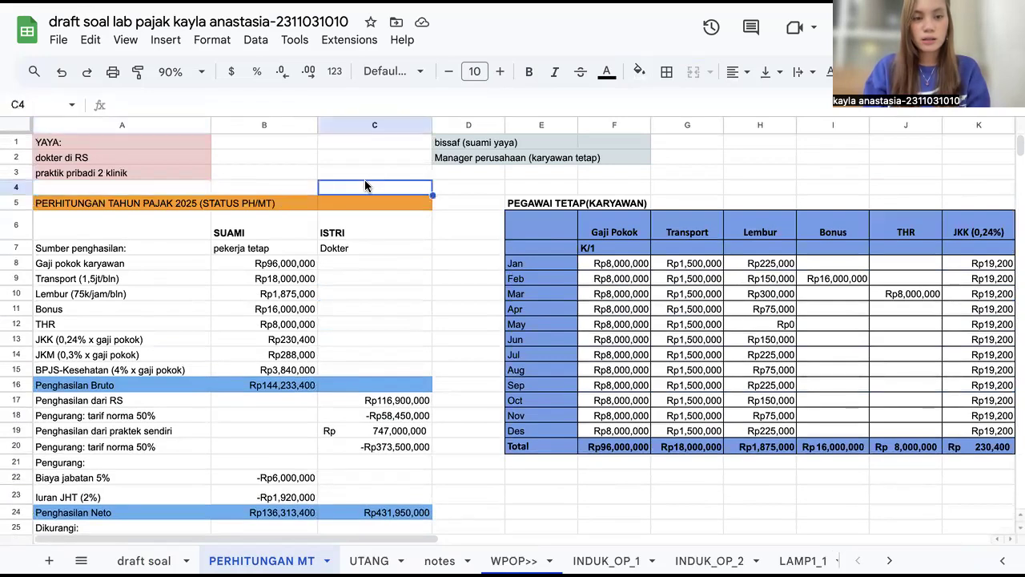
left_click(106, 202)
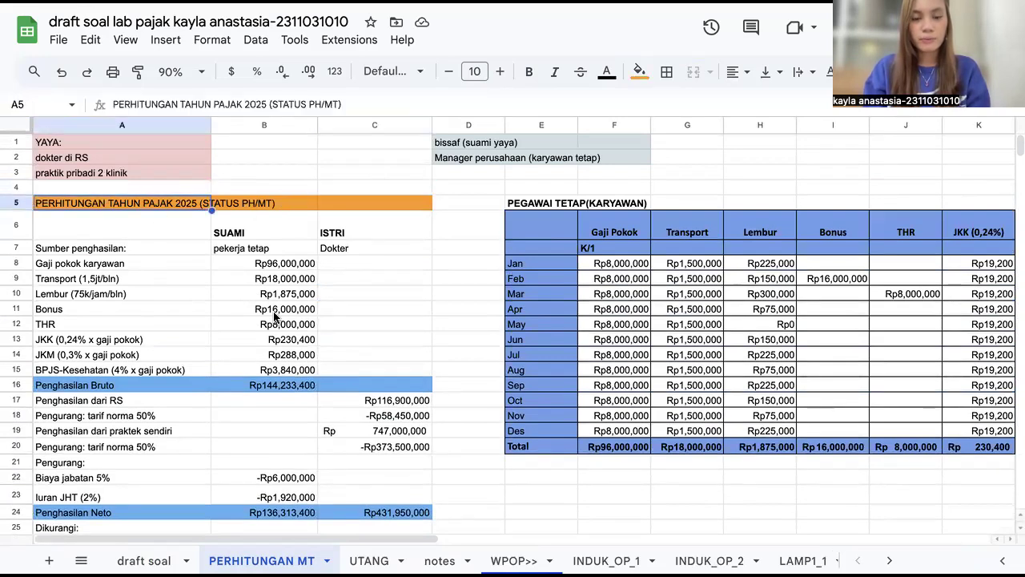
Step: Highlight the husband's SUAMI income column, then inspect the basic salary, transport and overtime formulas
scroll(271, 335, "down", 1)
scroll(267, 331, "down", 3)
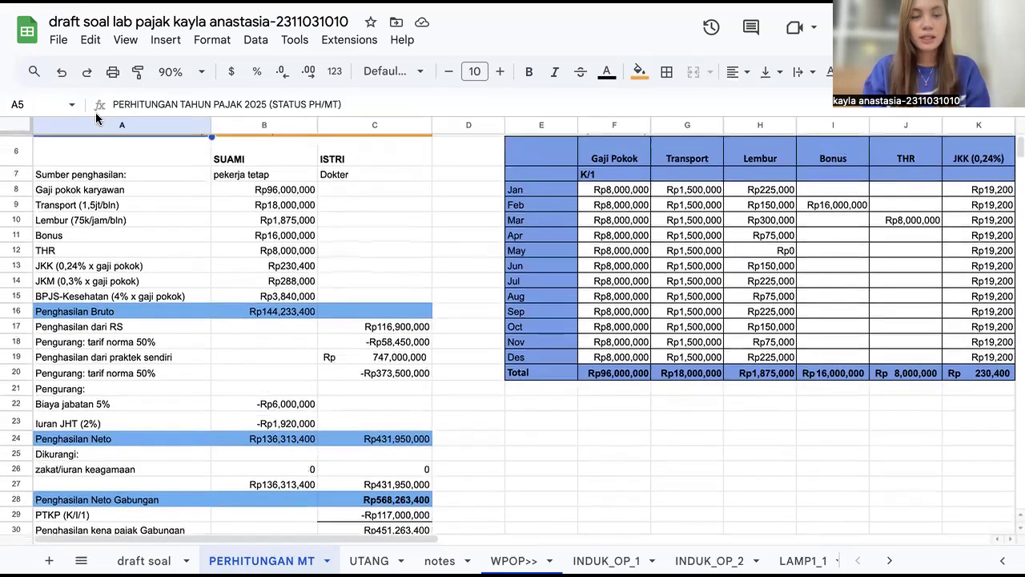
left_click_drag(258, 159, 272, 314)
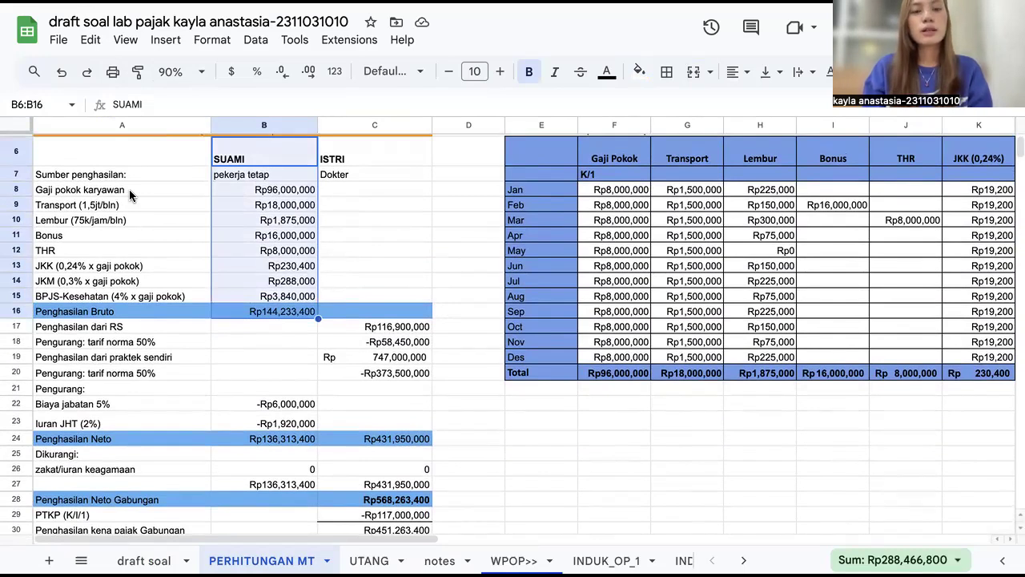
left_click(262, 192)
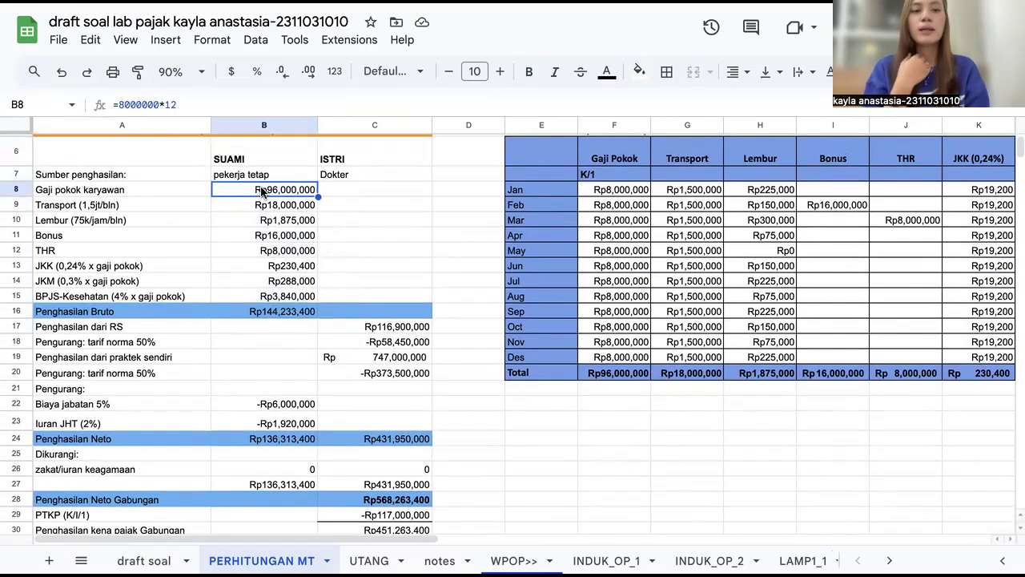
key("Down")
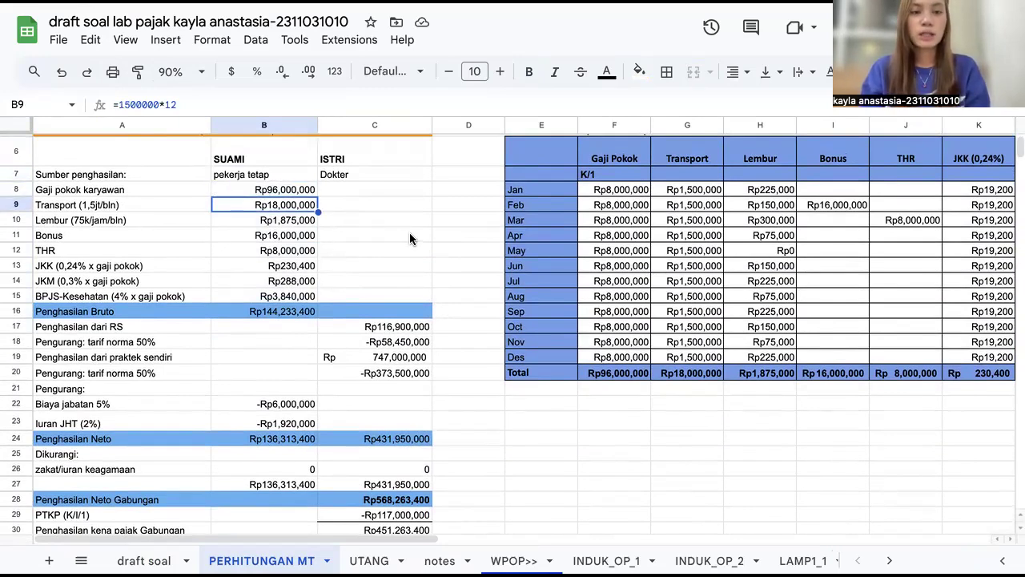
key("Down")
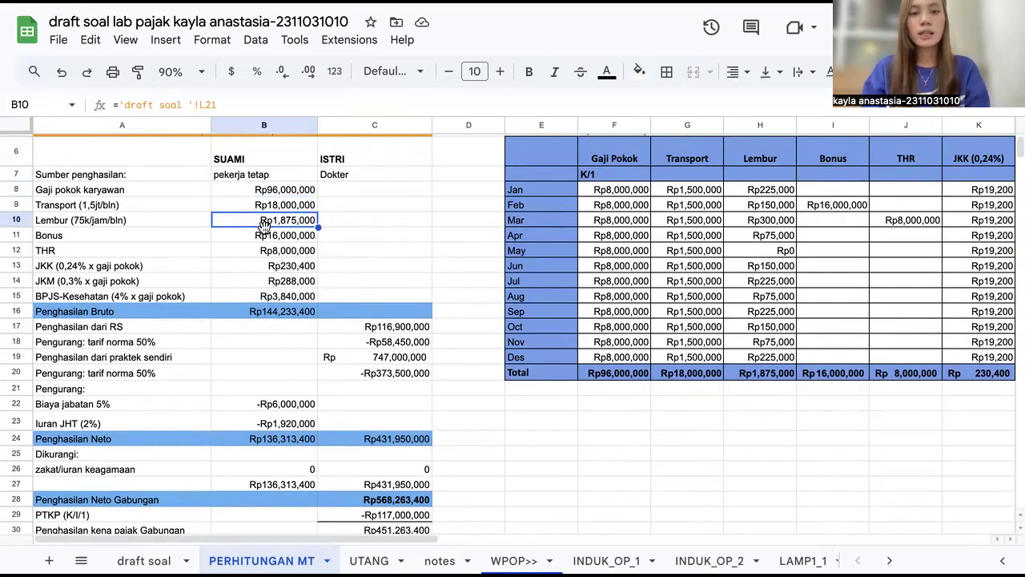
Step: Switch to the draft soal sheet to review the overtime pay and JKK/JKM contribution rate tables, then return
left_click(144, 560)
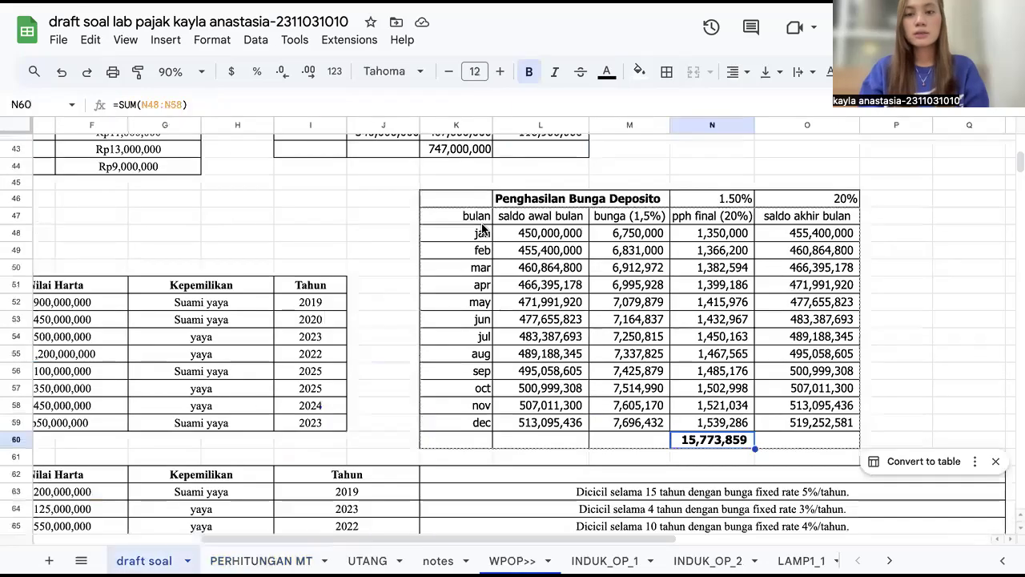
scroll(482, 229, "up", 10)
scroll(482, 228, "left", 2)
scroll(481, 228, "down", 3)
scroll(482, 222, "down", 2)
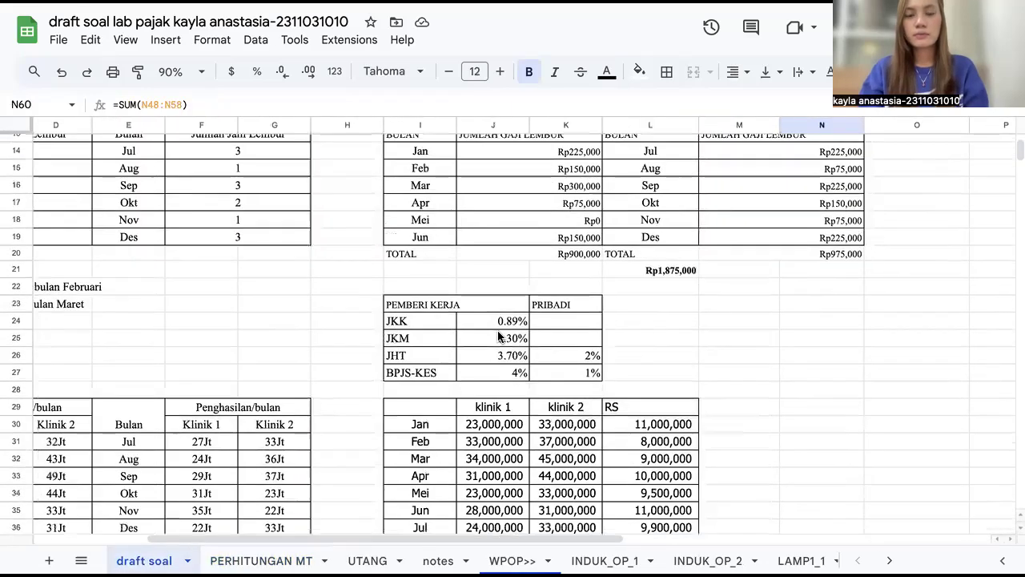
scroll(481, 222, "up", 5)
scroll(482, 223, "right", 1)
left_click(395, 203)
left_click_drag(395, 203, 731, 335)
left_click(261, 560)
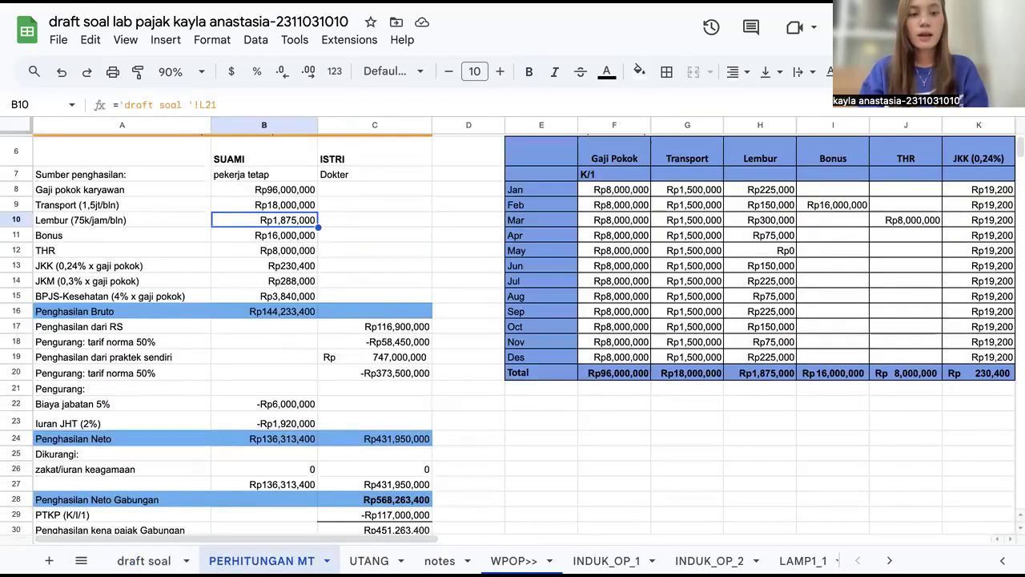
Step: Inspect the husband's bonus, THR, JKK, JKM and BPJS-Kesehatan formulas and the Penghasilan Bruto sum
left_click(264, 236)
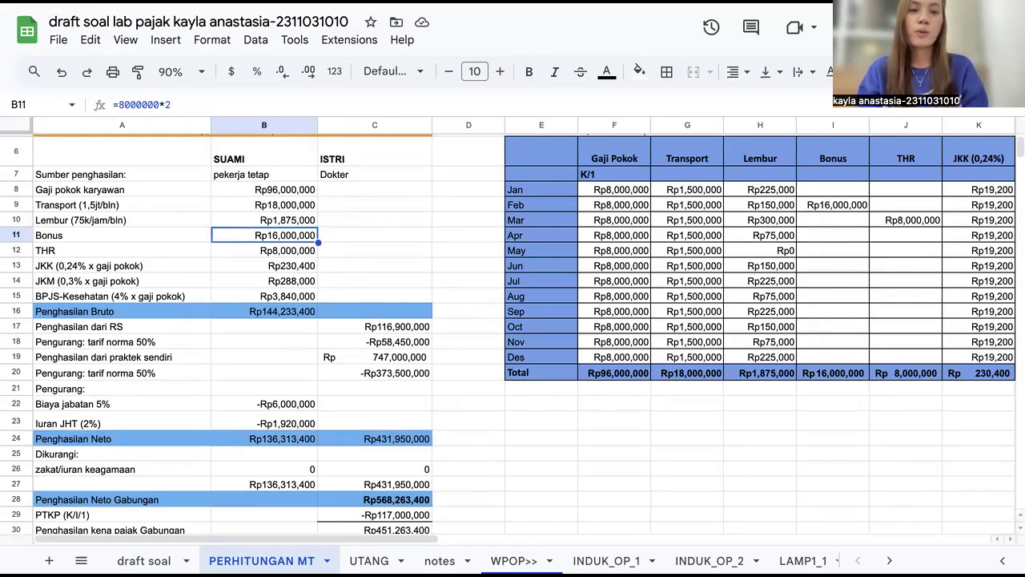
left_click(264, 250)
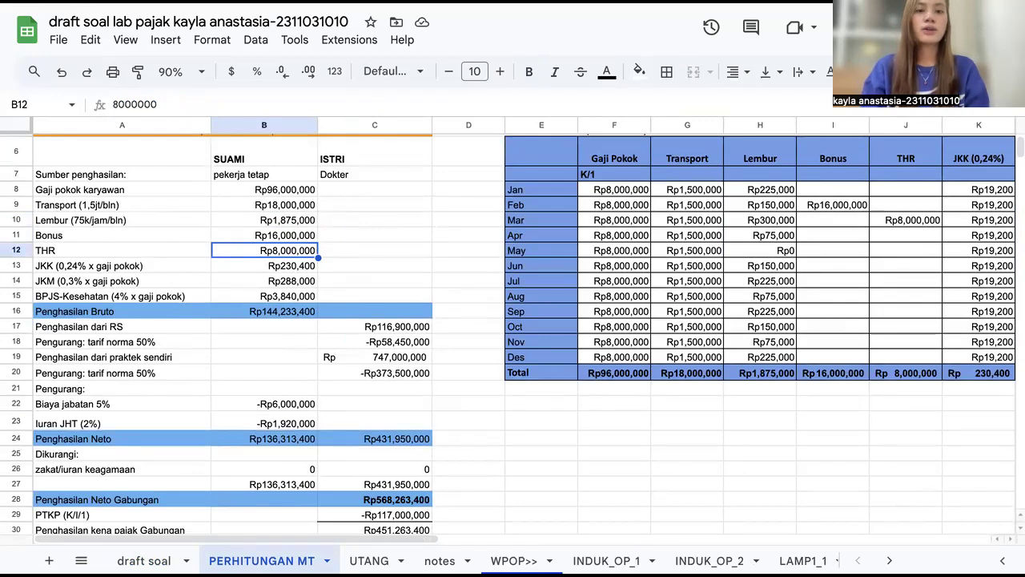
left_click(264, 266)
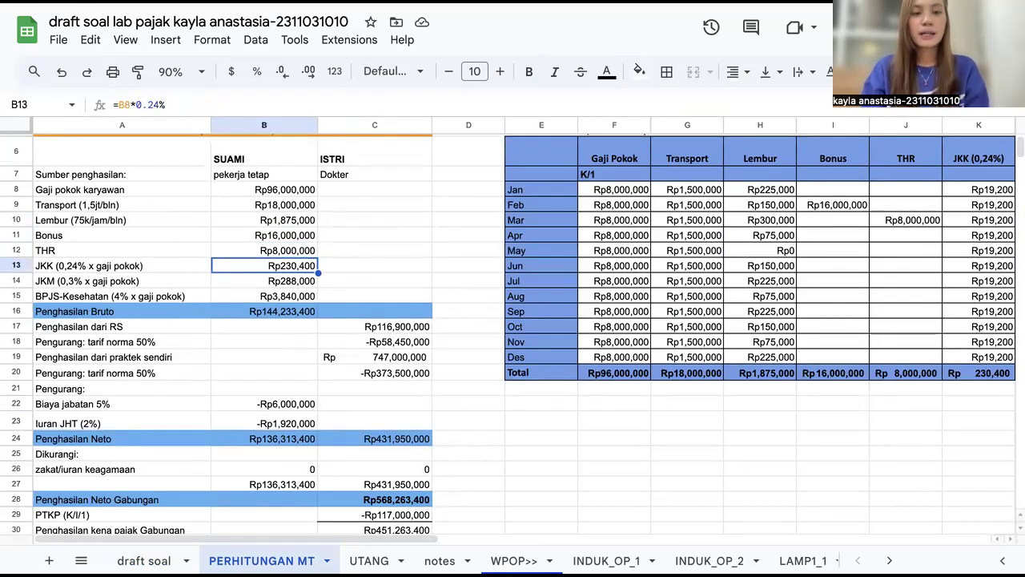
left_click(264, 282)
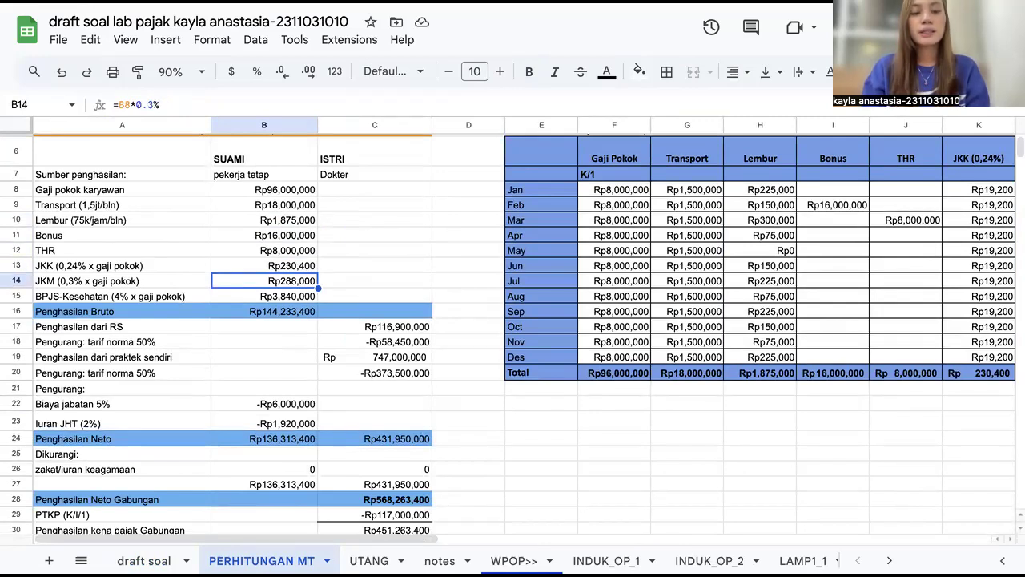
left_click(264, 296)
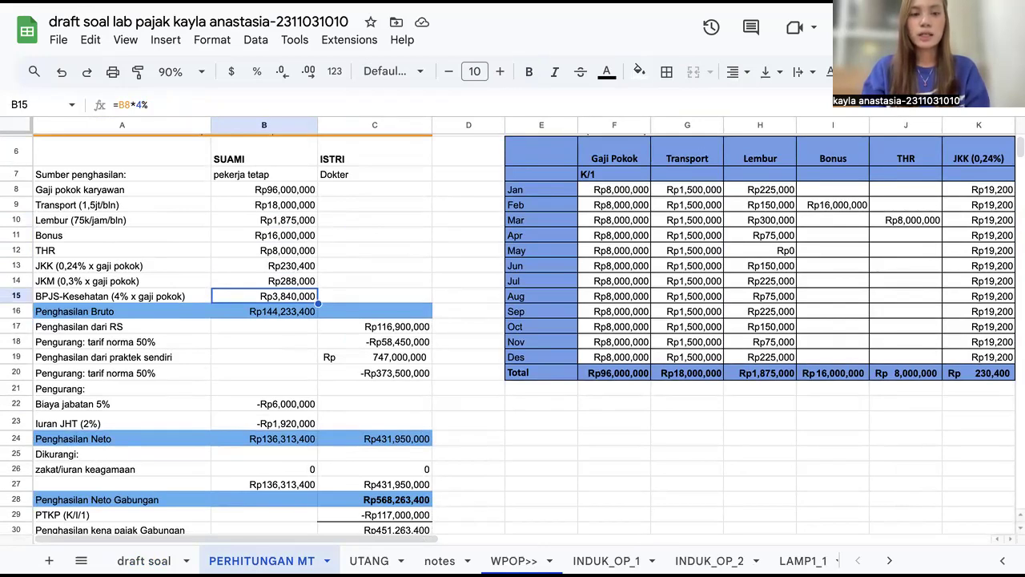
key("Down")
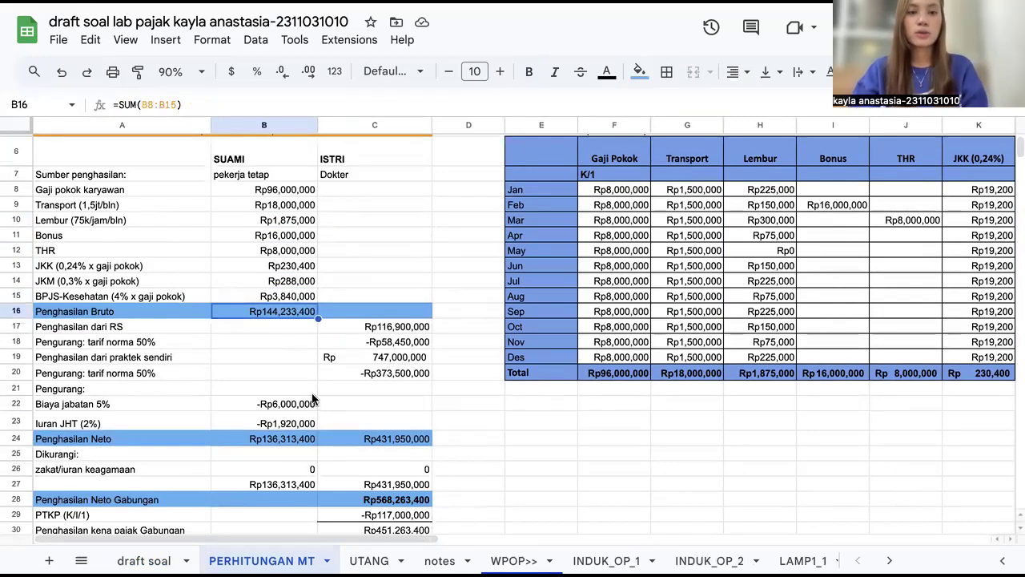
Step: Inspect the wife's RS income reference, the 5% job expense, 2% JHT deduction and the Penghasilan Neto sum
scroll(317, 404, "down", 1)
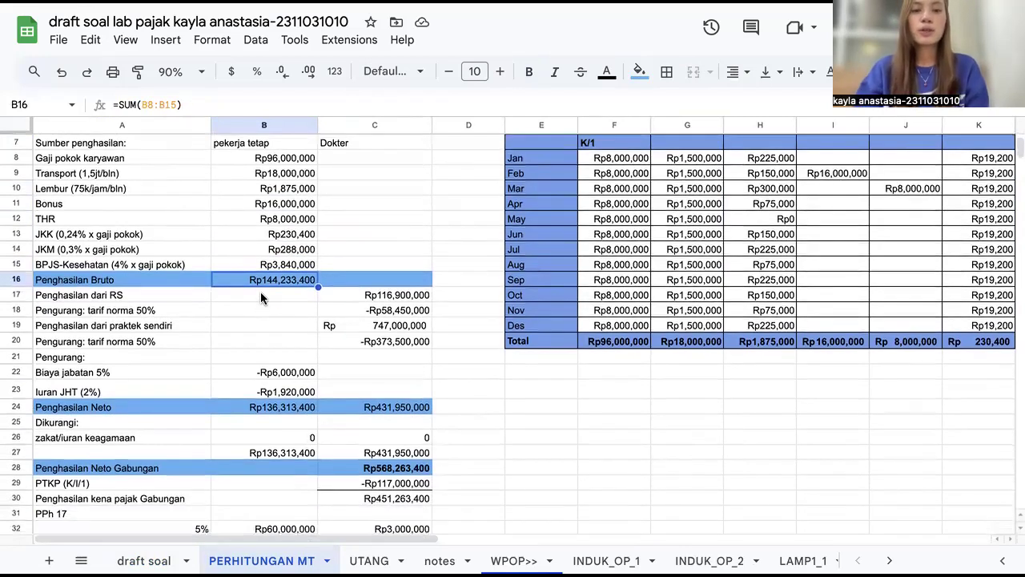
left_click(361, 297)
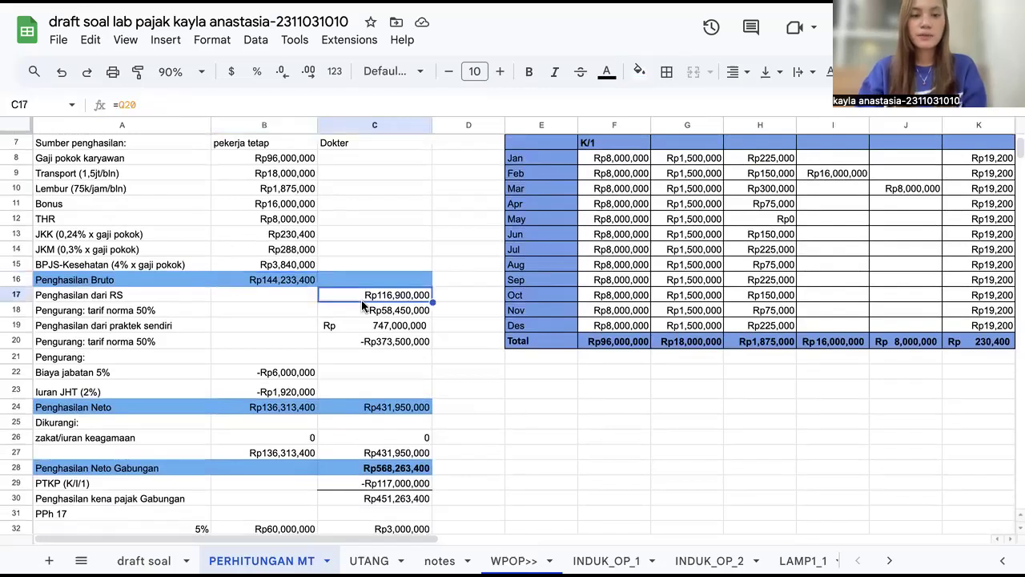
left_click(280, 374)
scroll(279, 377, "down", 2)
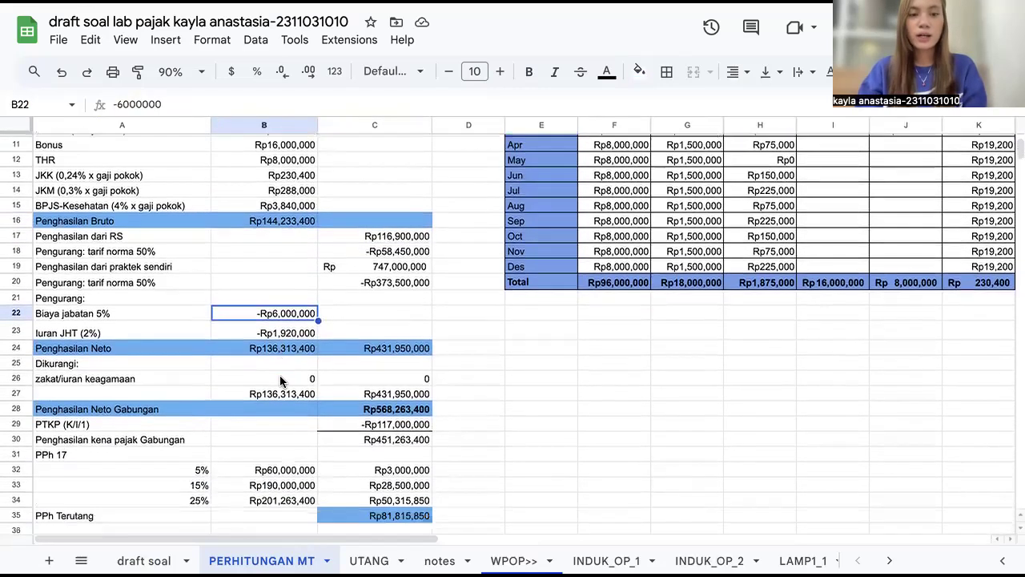
scroll(279, 375, "down", 1)
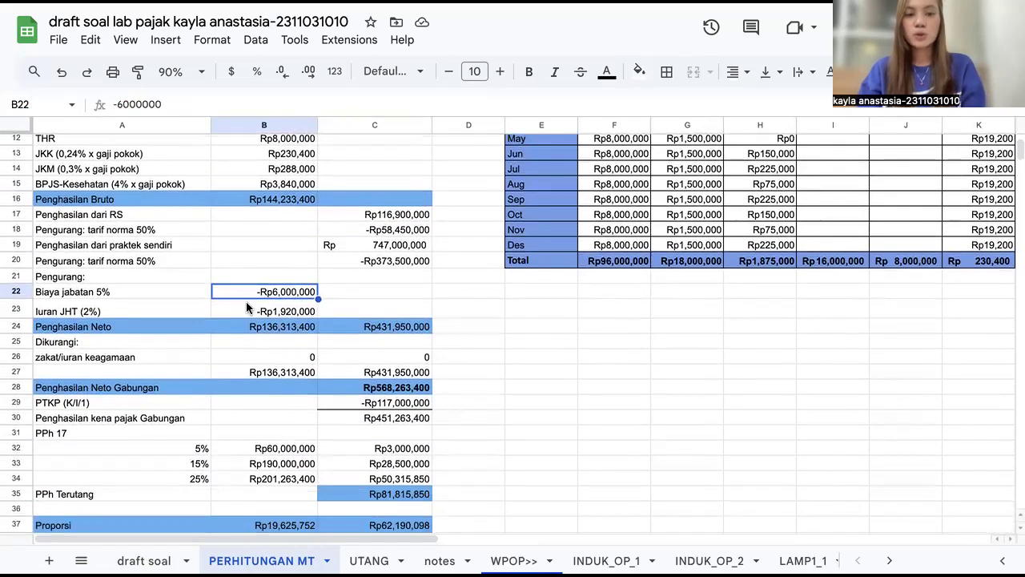
left_click(224, 307)
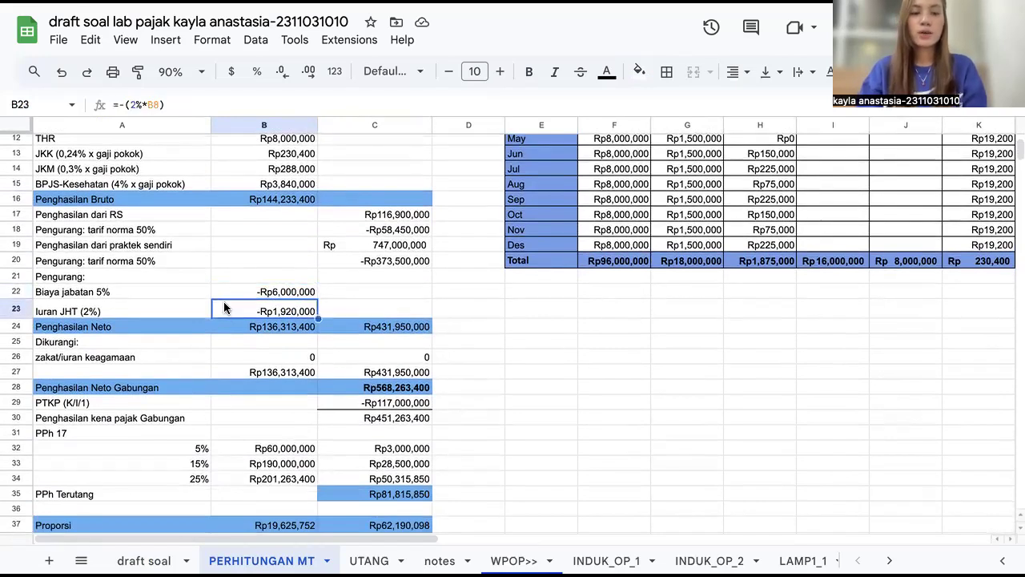
left_click(266, 326)
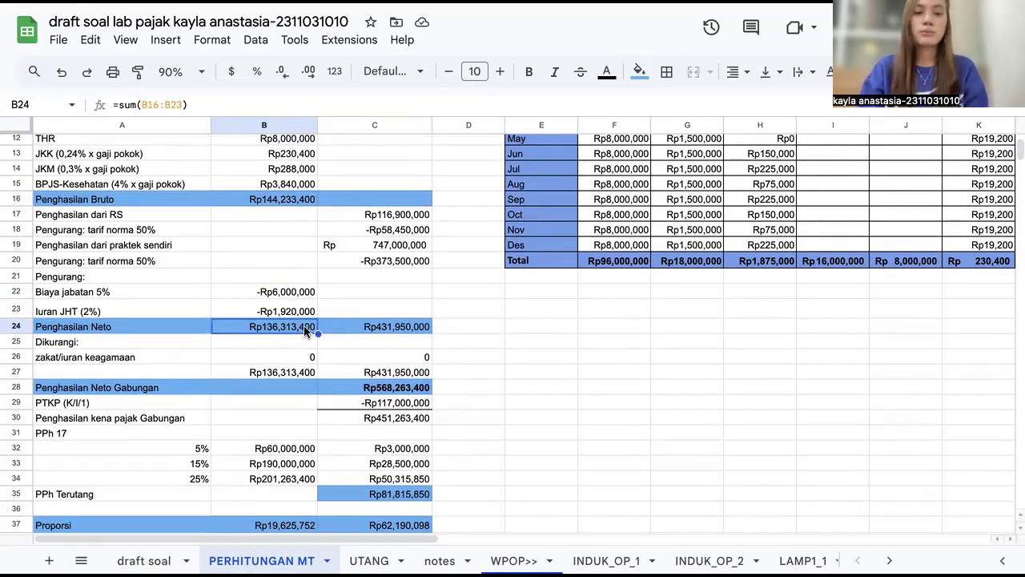
Step: Scroll back up and select the wife's ISTRI column header
scroll(345, 278, "up", 5)
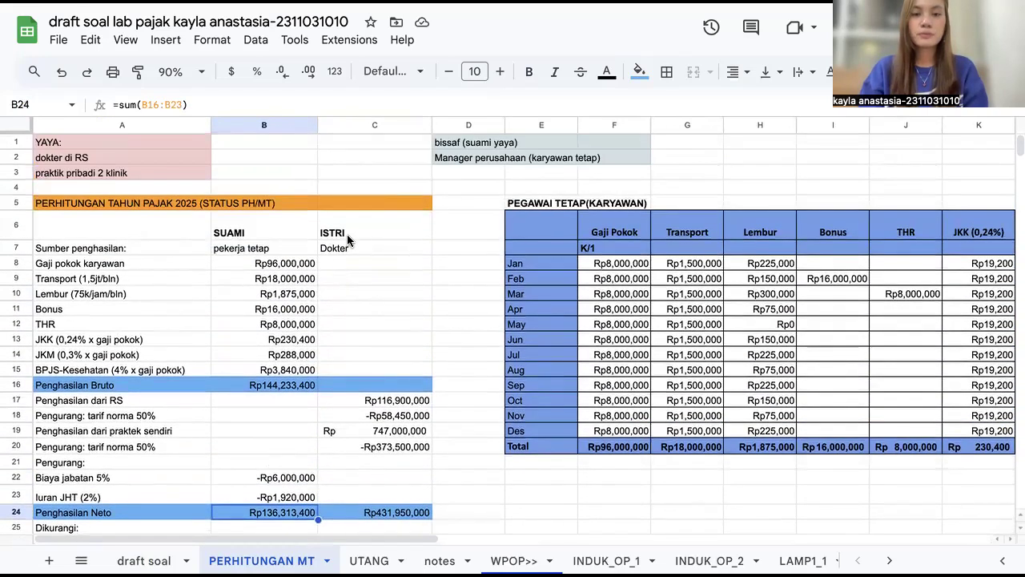
scroll(352, 365, "down", 3)
scroll(376, 216, "up", 1)
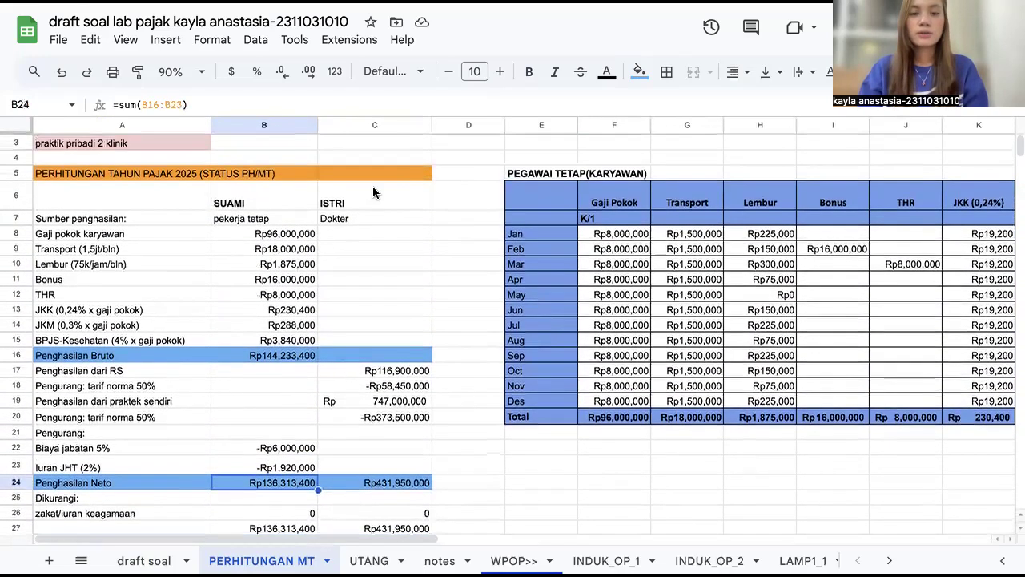
left_click(386, 203)
scroll(366, 359, "down", 2)
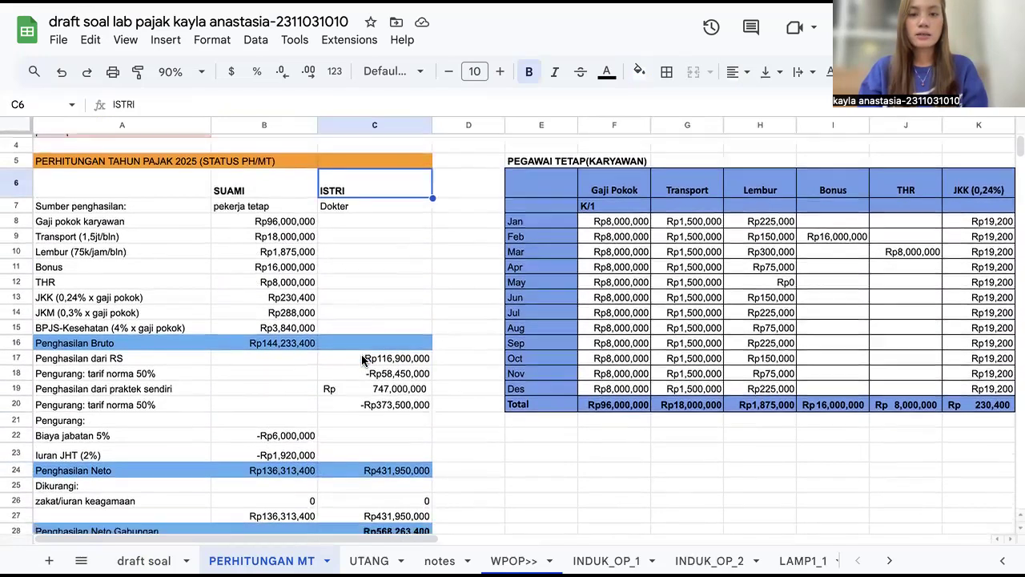
Step: Review the wife's RS income, private practice income, 50% norm deduction and Penghasilan Neto formulas in column C
left_click(366, 312)
scroll(366, 314, "down", 3)
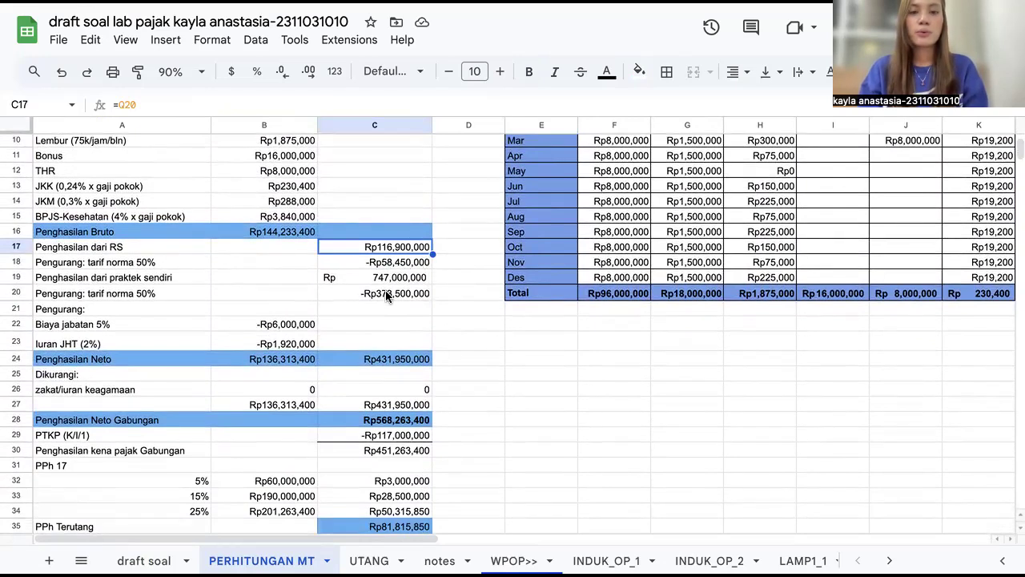
scroll(390, 274, "down", 2)
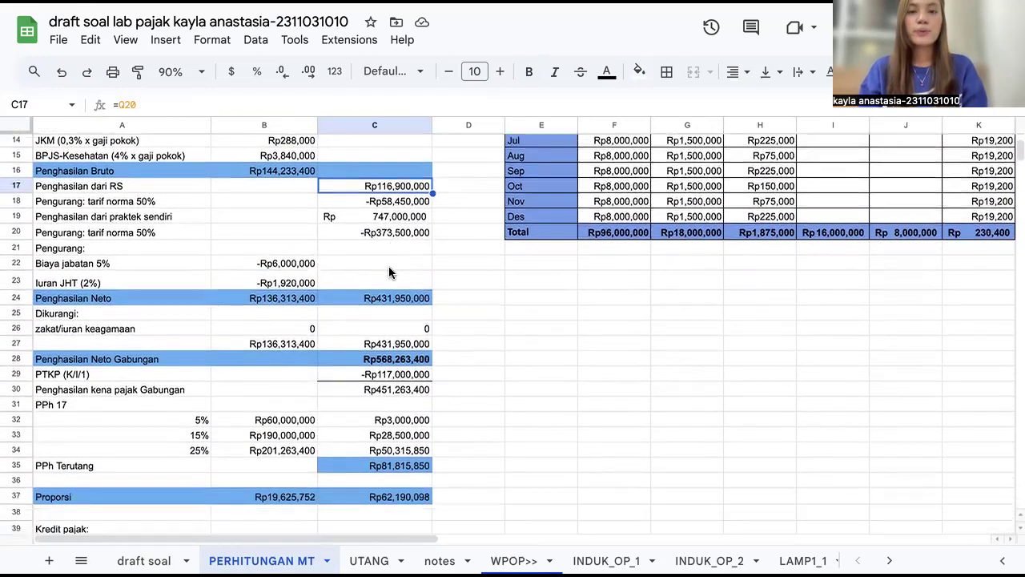
left_click(385, 219)
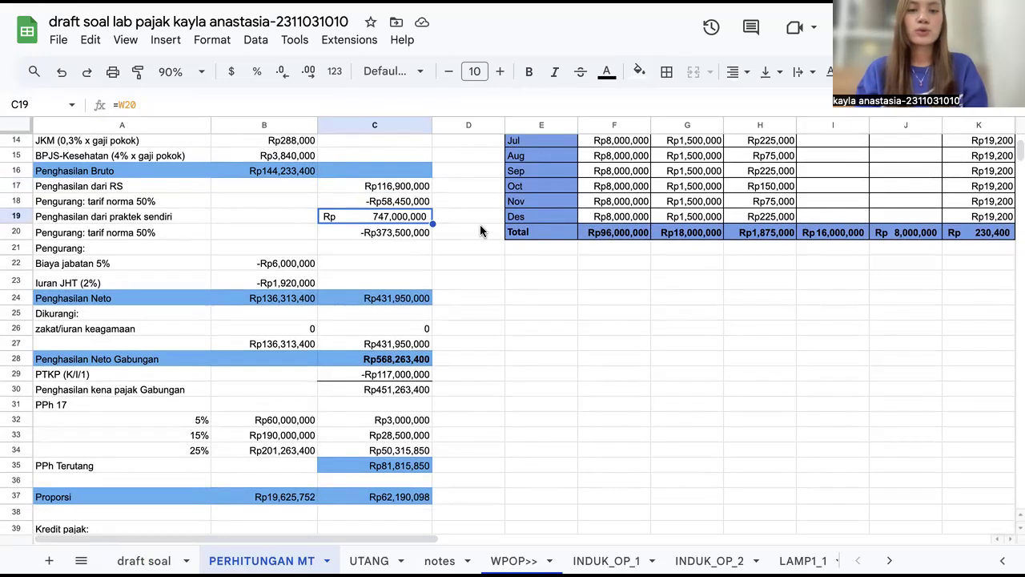
key("Down")
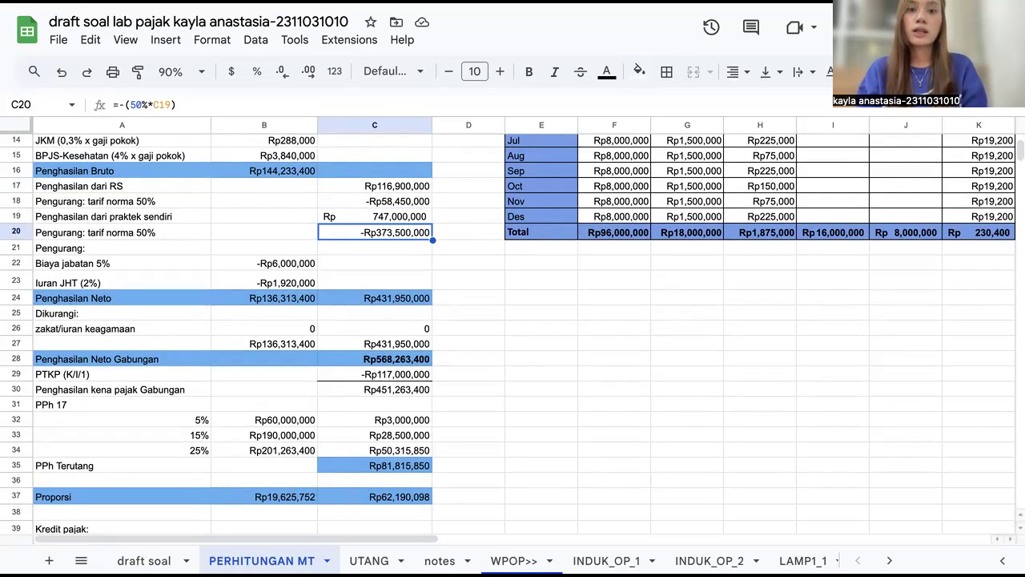
key("Down")
key("Down")
key("Down")
key("Down")
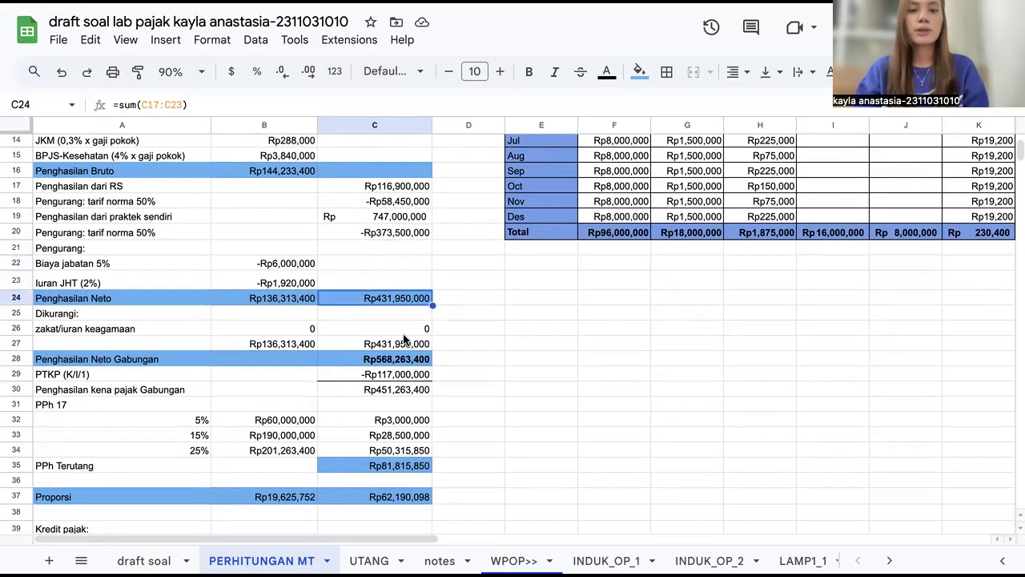
Step: Inspect the zakat deductions, Penghasilan Neto Gabungan, PTKP (K/I/1) and combined taxable income cells
scroll(489, 292, "down", 5)
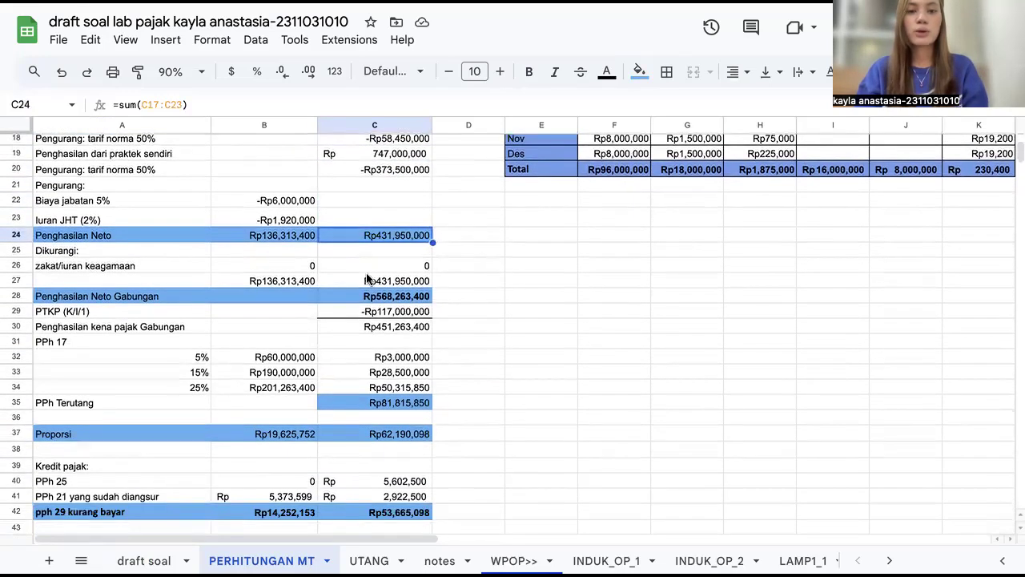
left_click(278, 193)
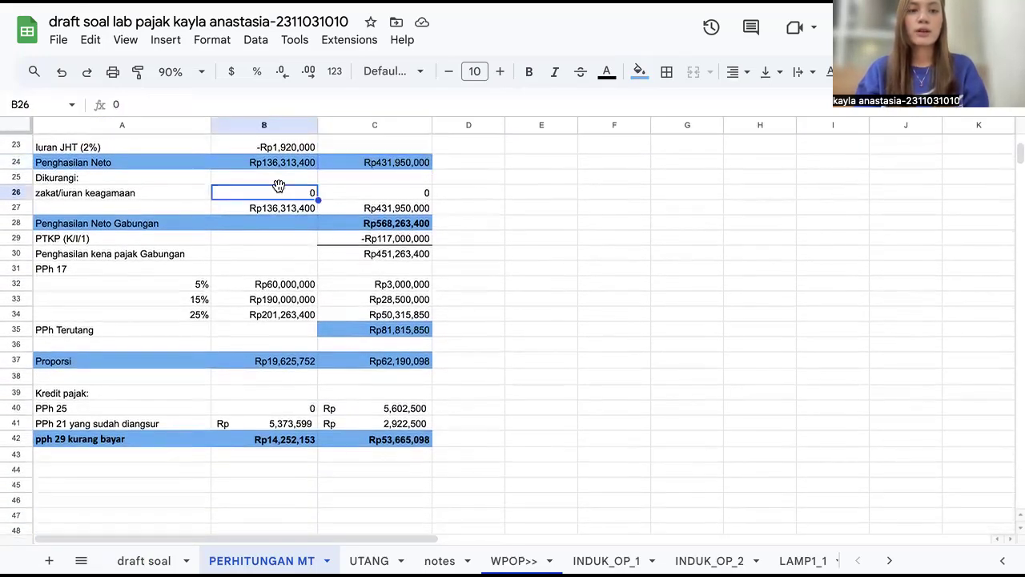
left_click(385, 199)
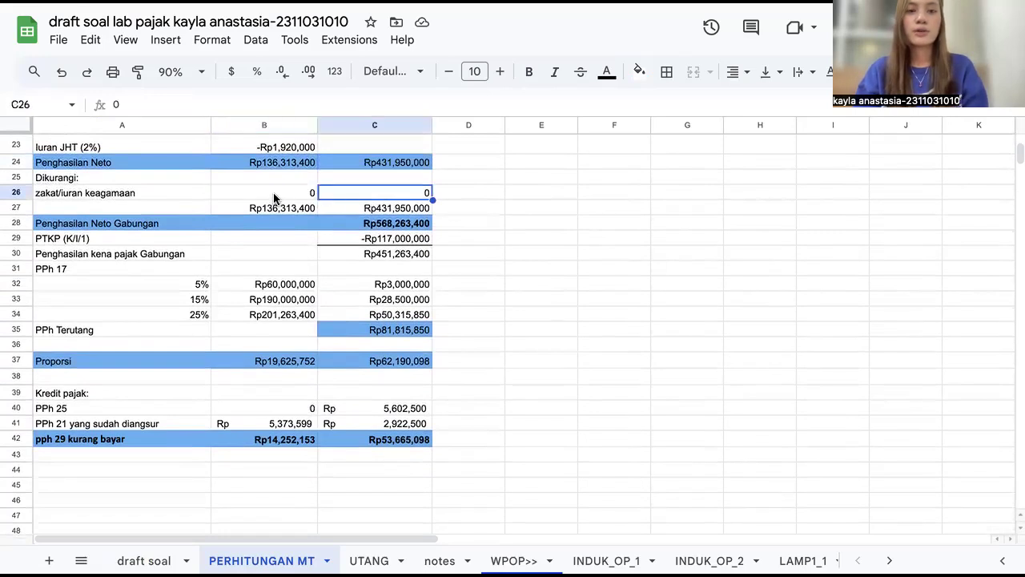
left_click(372, 225)
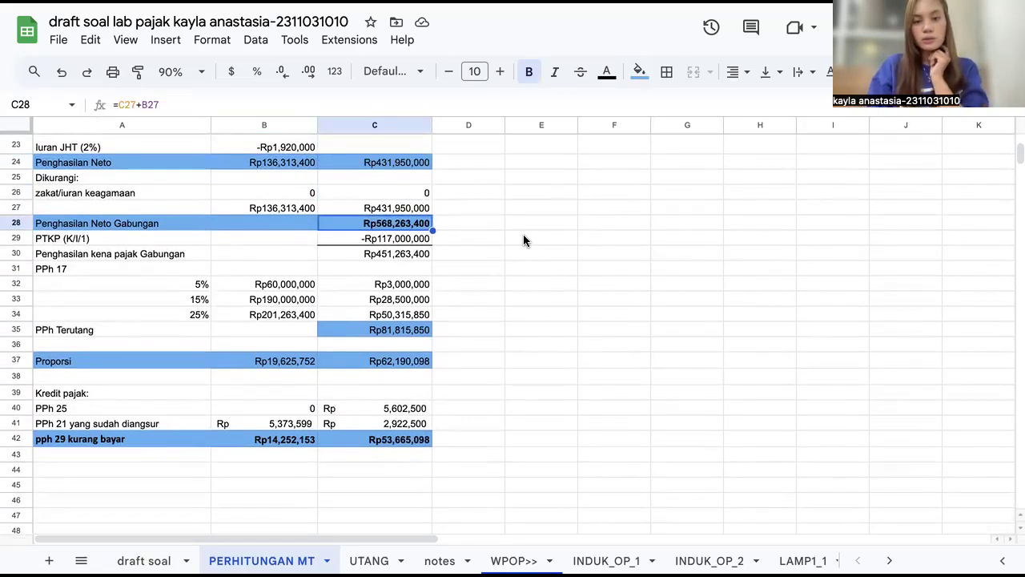
left_click(155, 245)
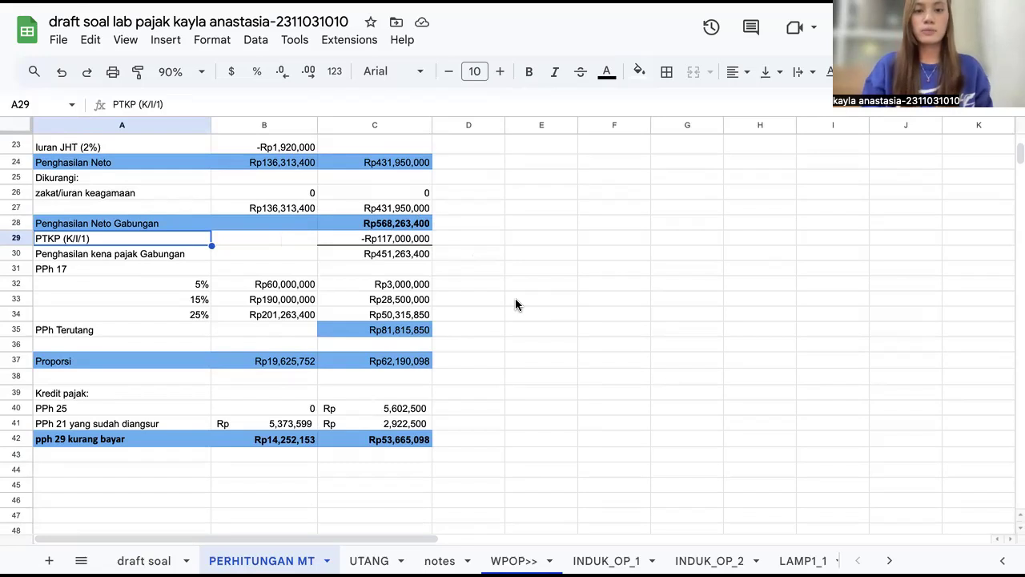
left_click(382, 243)
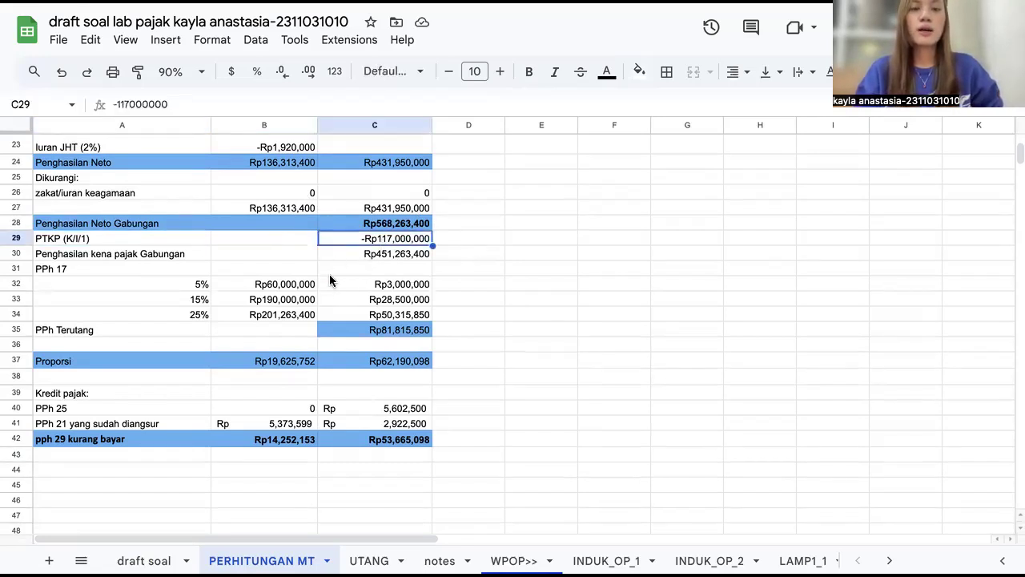
left_click(369, 254)
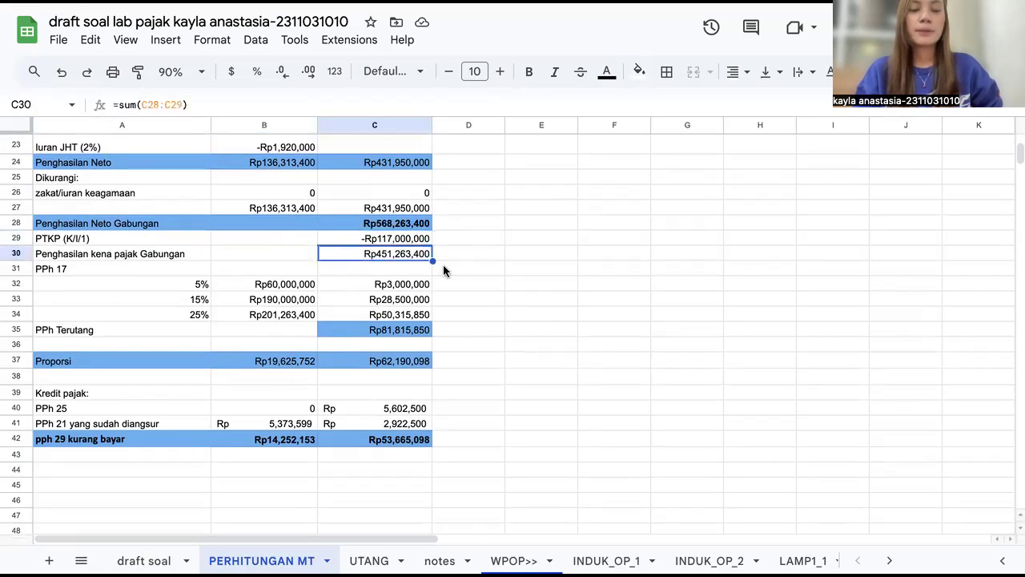
Step: Examine the PPh 17 bracket rows at 5%, 15% and 25% and the PPh Terutang sum
scroll(443, 271, "down", 3)
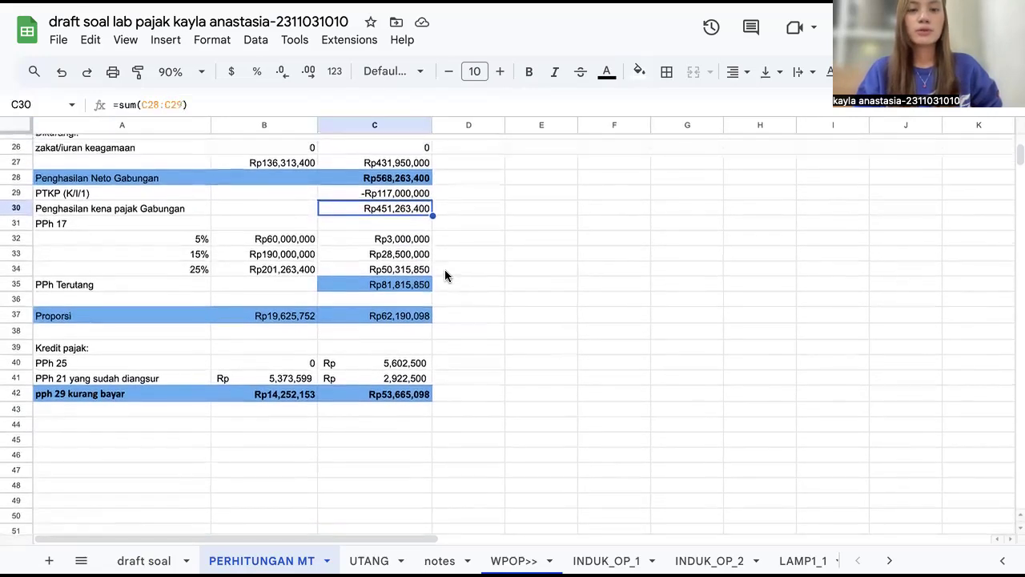
left_click_drag(167, 223, 374, 276)
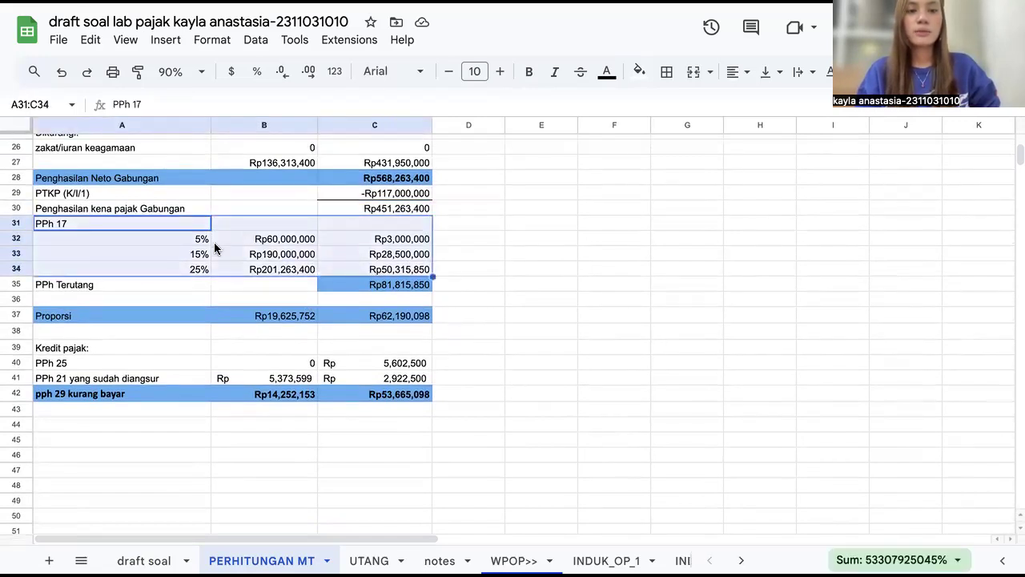
scroll(291, 253, "down", 1)
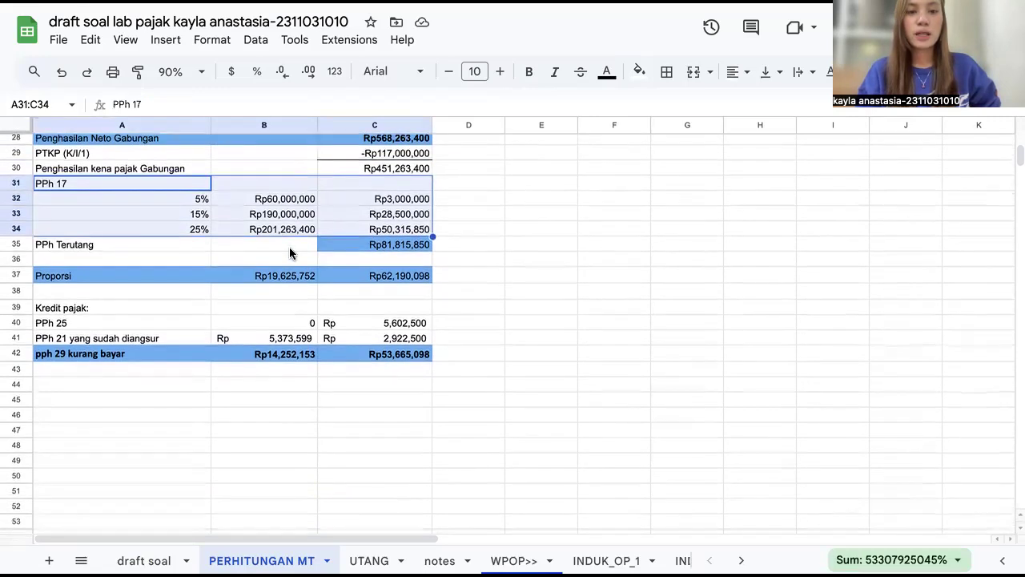
left_click(349, 245)
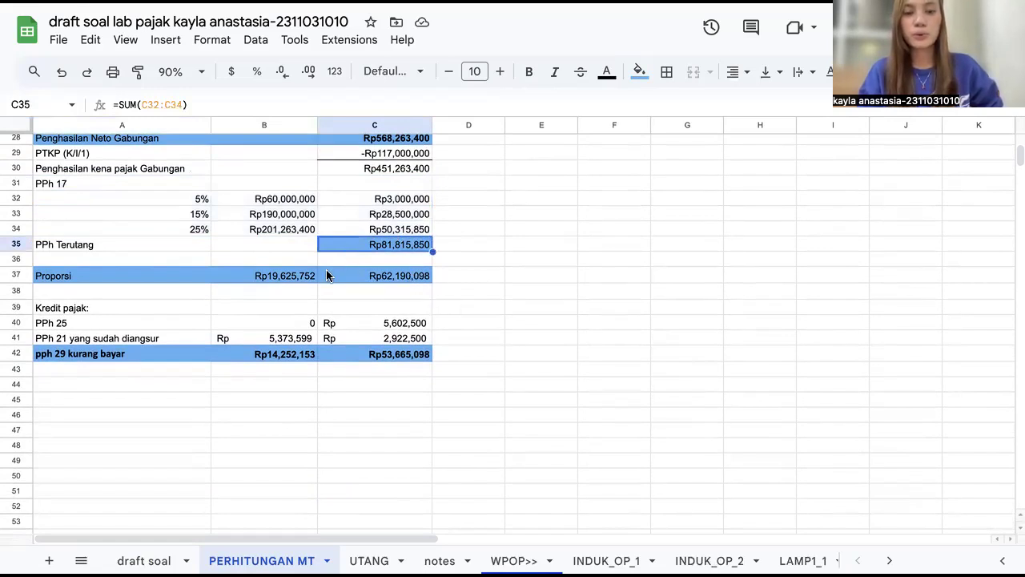
left_click(286, 280)
Step: Inspect the husband's Proporsi formula and the net income cell it references
scroll(286, 279, "up", 5)
scroll(286, 280, "down", 4)
scroll(286, 280, "down", 3)
scroll(286, 281, "up", 8)
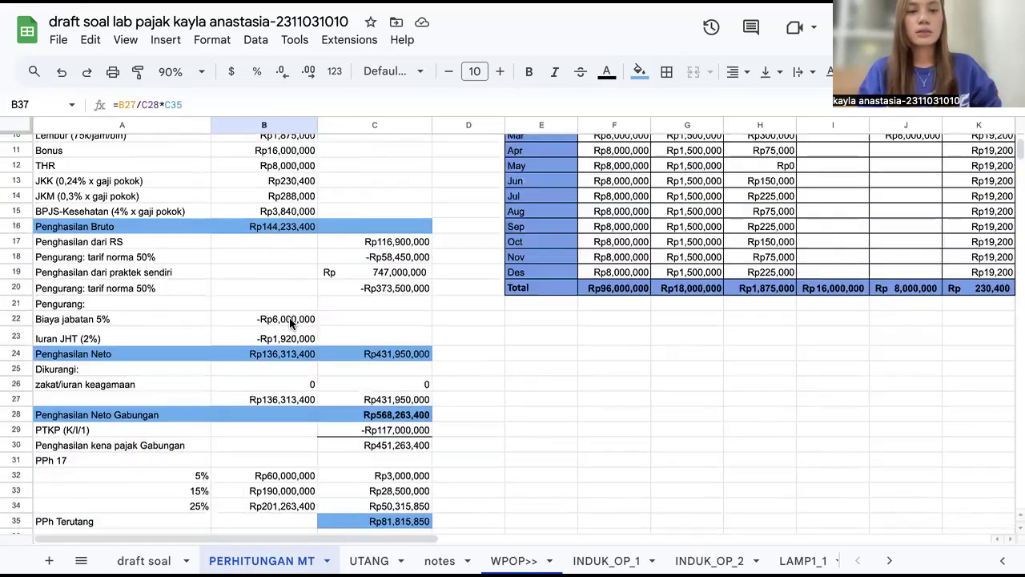
scroll(289, 324, "down", 3)
left_click(344, 458)
left_click(286, 462)
scroll(284, 463, "up", 3)
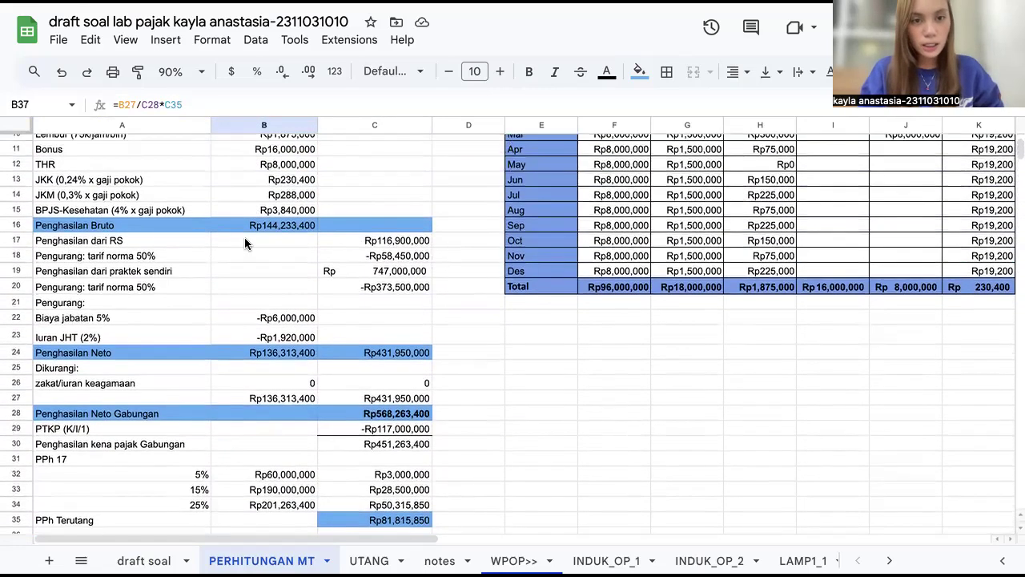
scroll(279, 357, "down", 2)
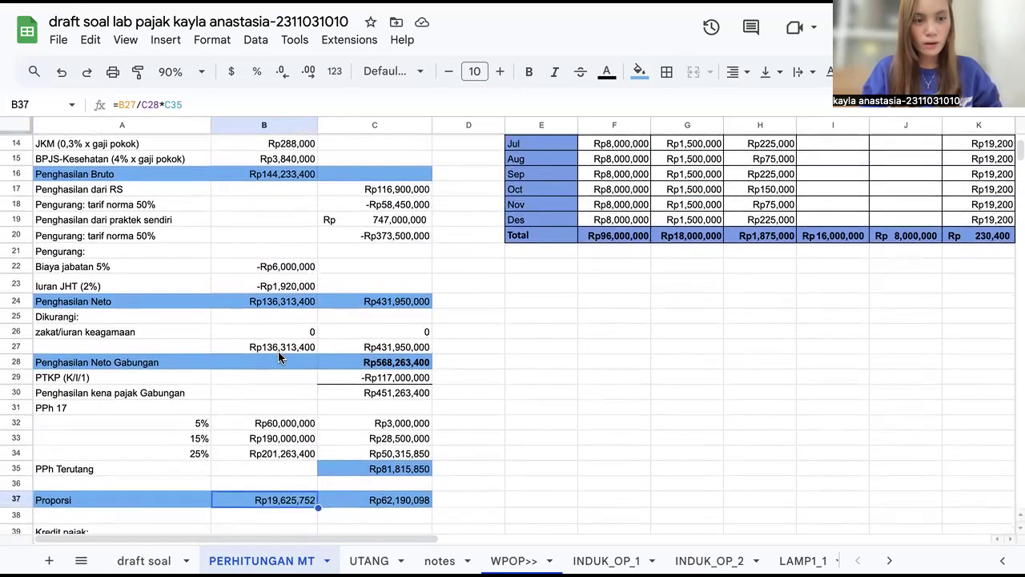
left_click(274, 350)
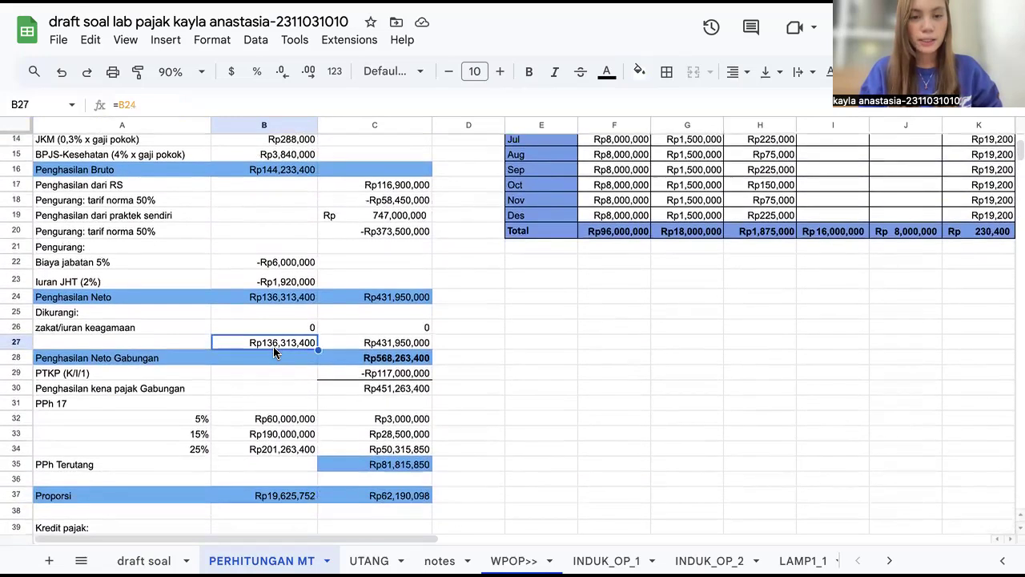
scroll(273, 346, "down", 2)
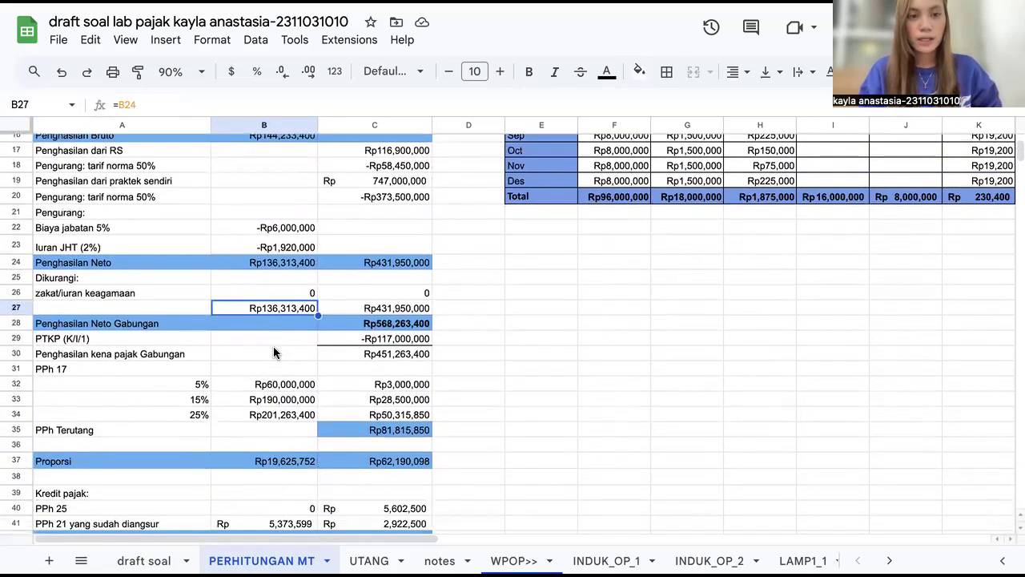
left_click(280, 464)
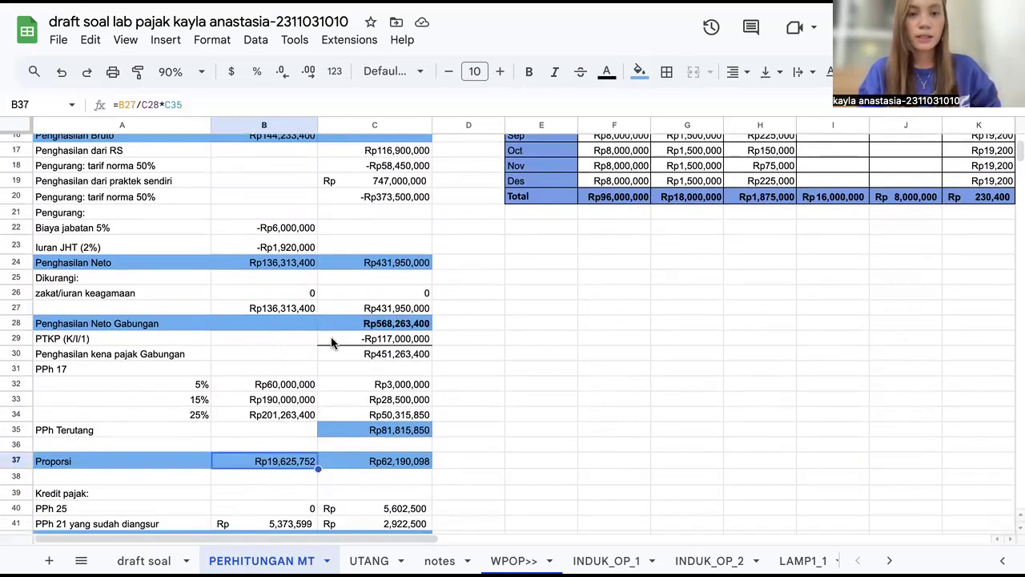
Step: Inspect the wife's Proporsi formula and select both Proporsi cells to compare them with PPh Terutang
left_click(356, 431)
scroll(356, 430, "down", 2)
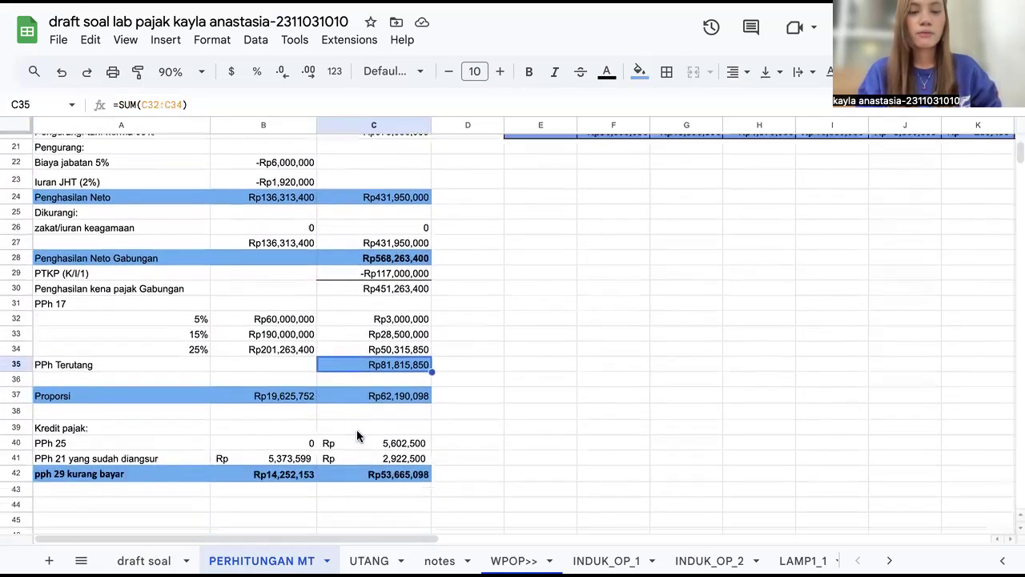
left_click(328, 395)
scroll(234, 423, "down", 2)
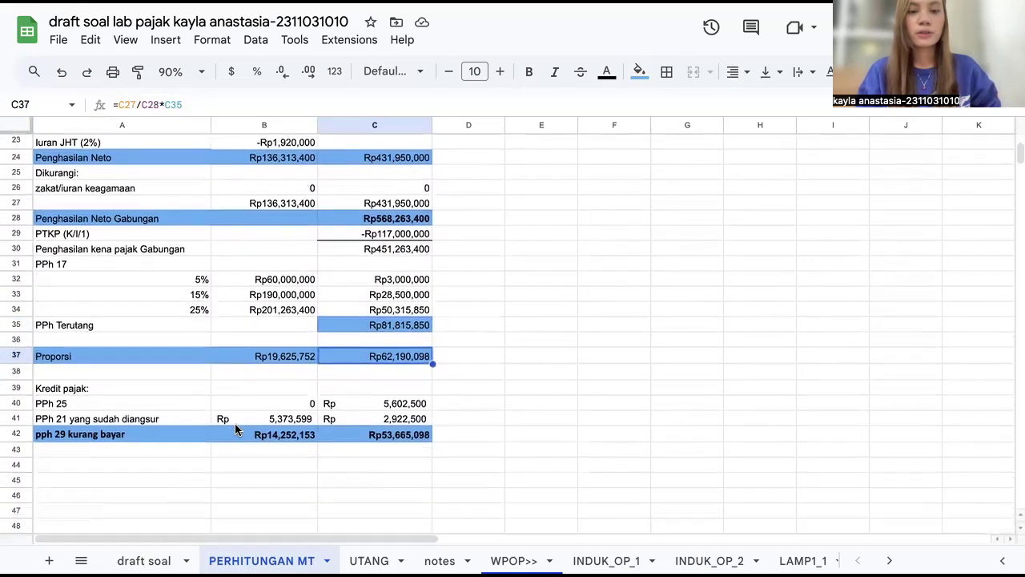
left_click_drag(253, 343, 368, 343)
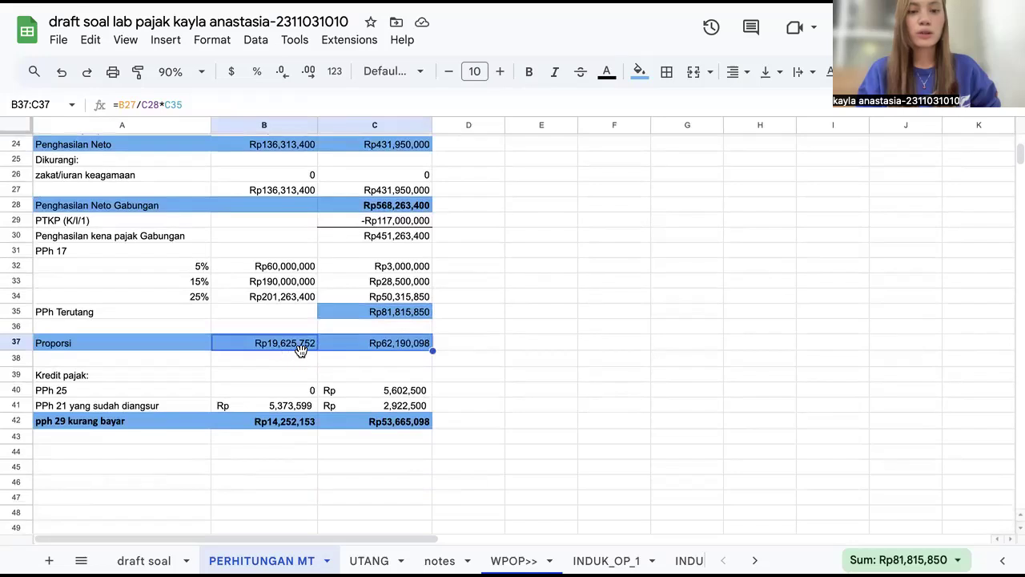
left_click(455, 349)
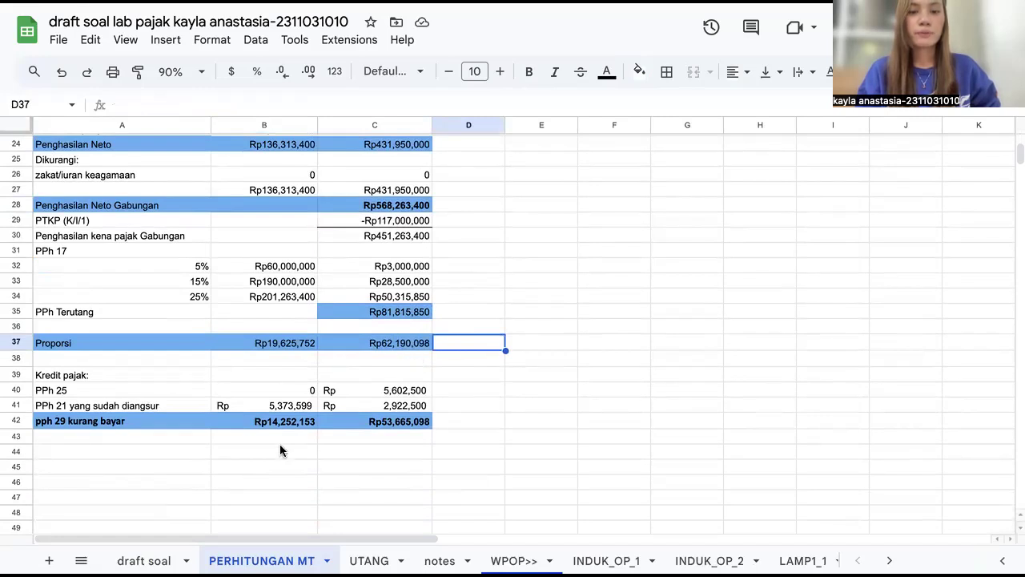
Step: Trace the husband's PPh 21 credit and the wife's PPh 25 credit to the PPh 25 installment column
left_click(275, 406)
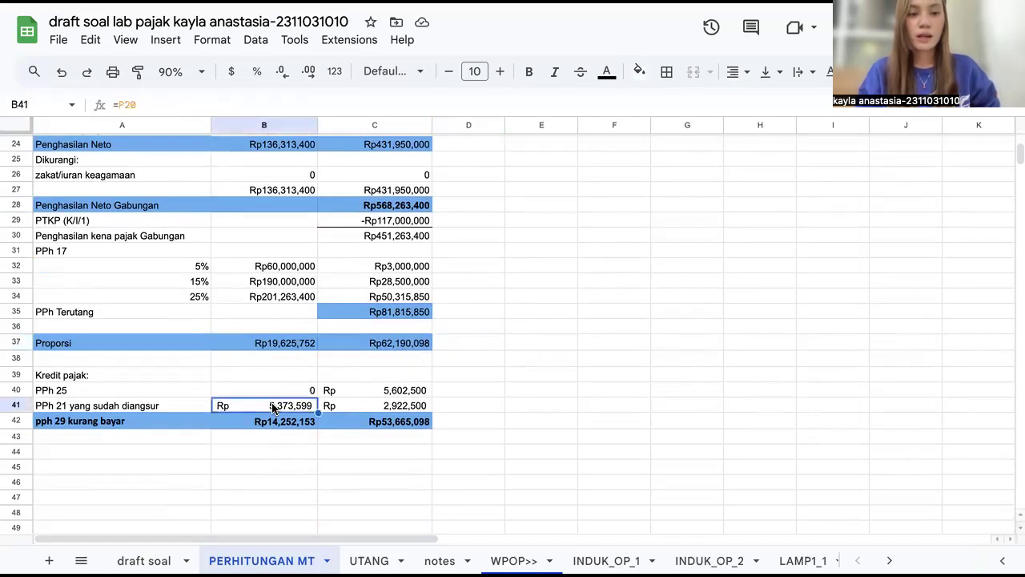
scroll(274, 387, "down", 2)
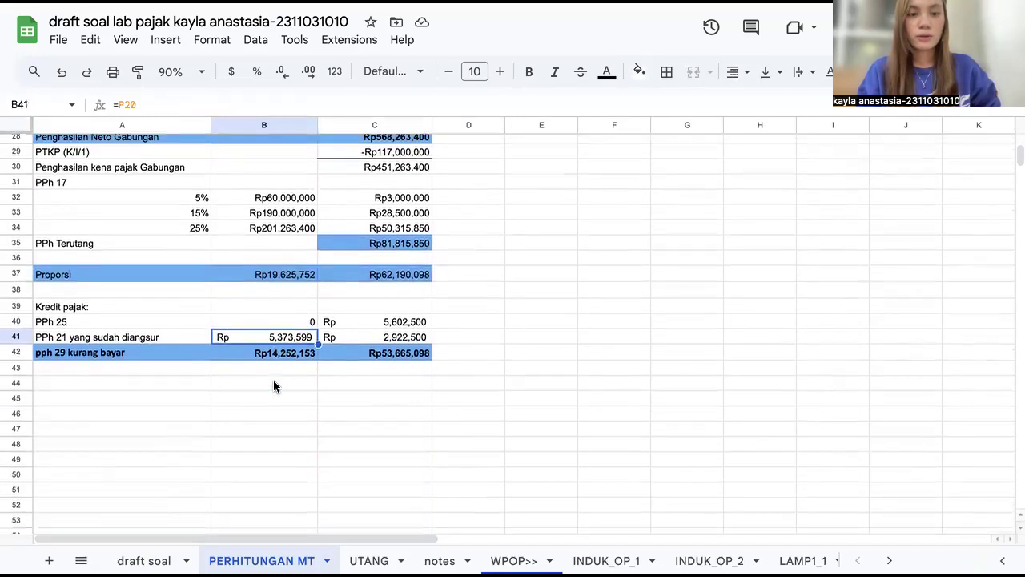
left_click(358, 327)
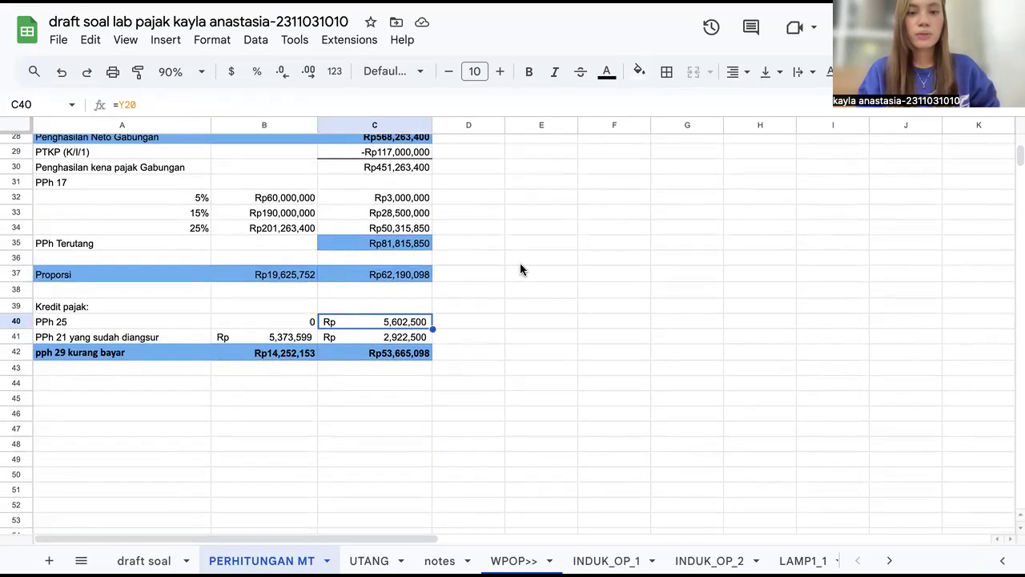
scroll(520, 270, "up", 10)
scroll(520, 270, "right", 5)
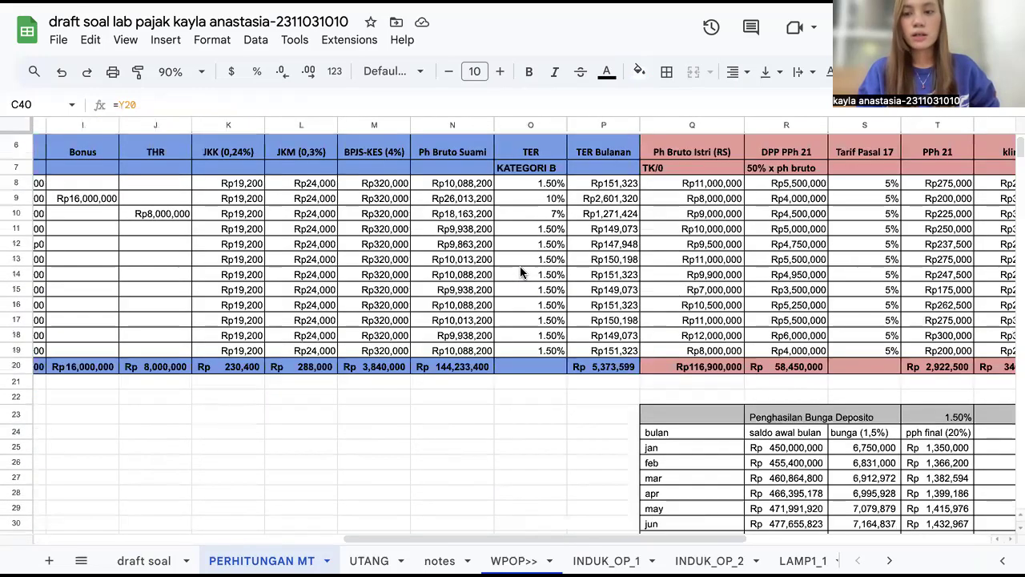
scroll(706, 327, "right", 5)
left_click(811, 445)
left_click_drag(807, 235, 829, 452)
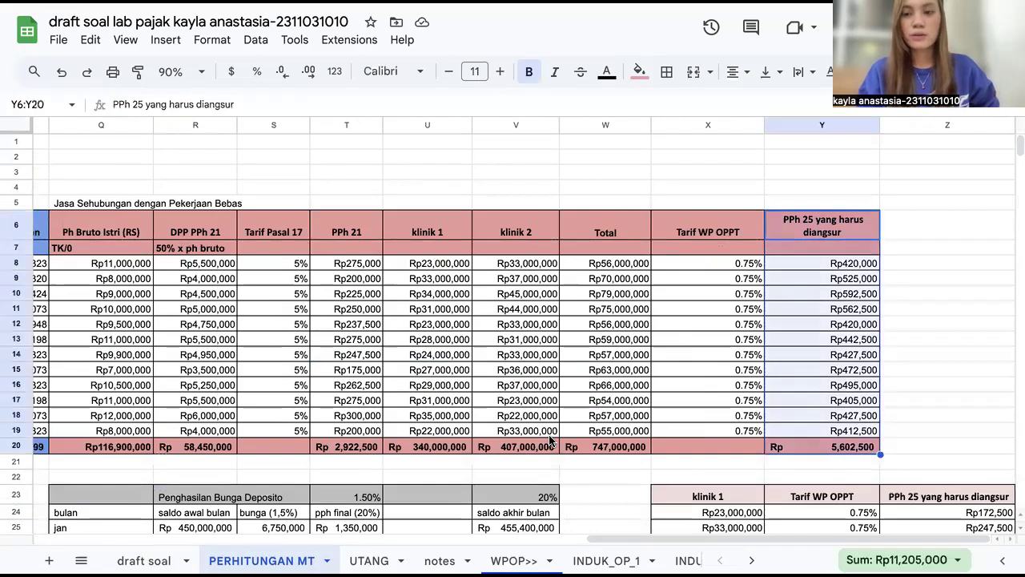
Step: Inspect the PPh 29 kurang bayar formula and trace the wife's PPh 21 credit to its source column
scroll(549, 436, "down", 10)
scroll(550, 436, "left", 5)
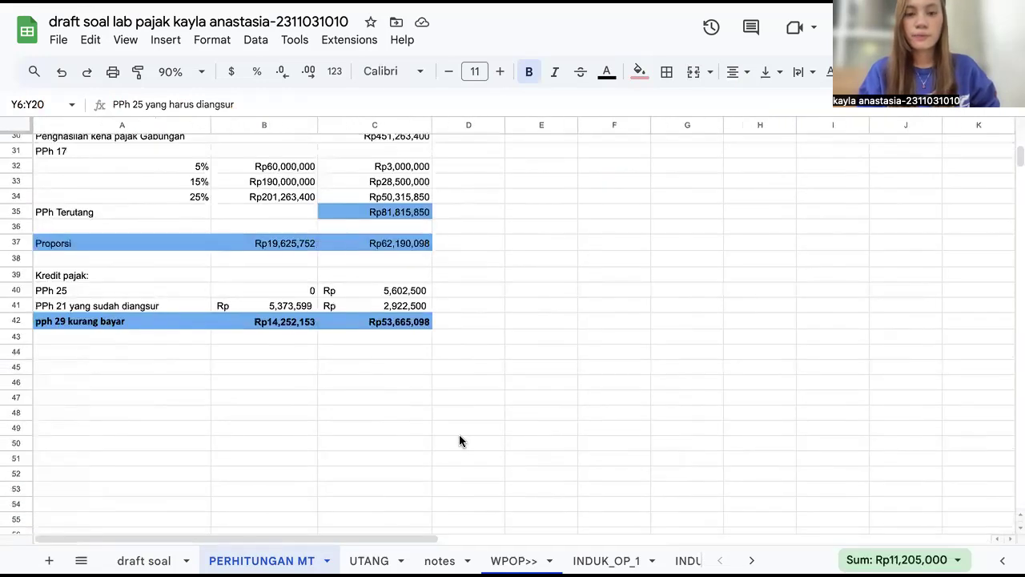
left_click(279, 325)
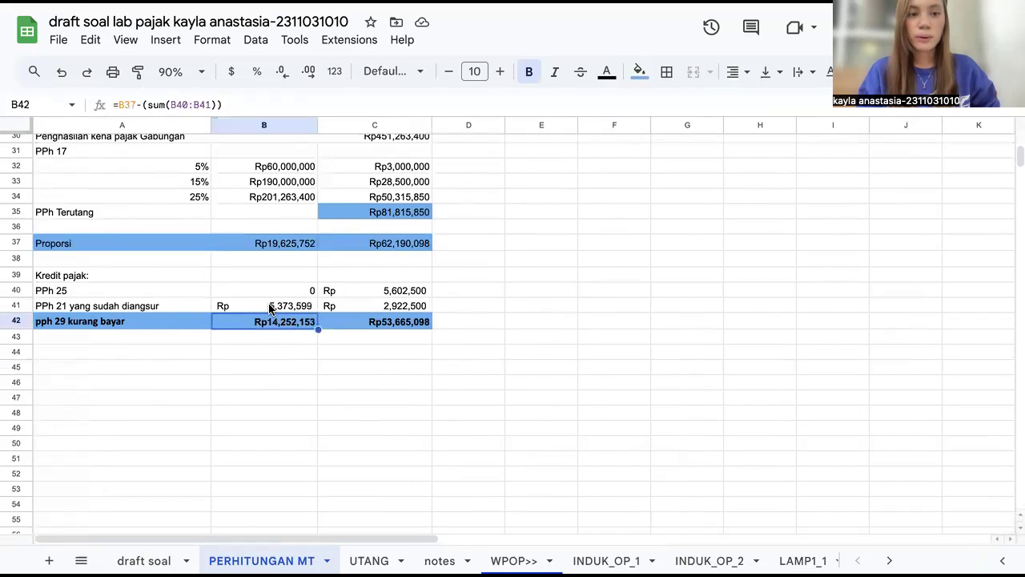
left_click(271, 309)
left_click(396, 307)
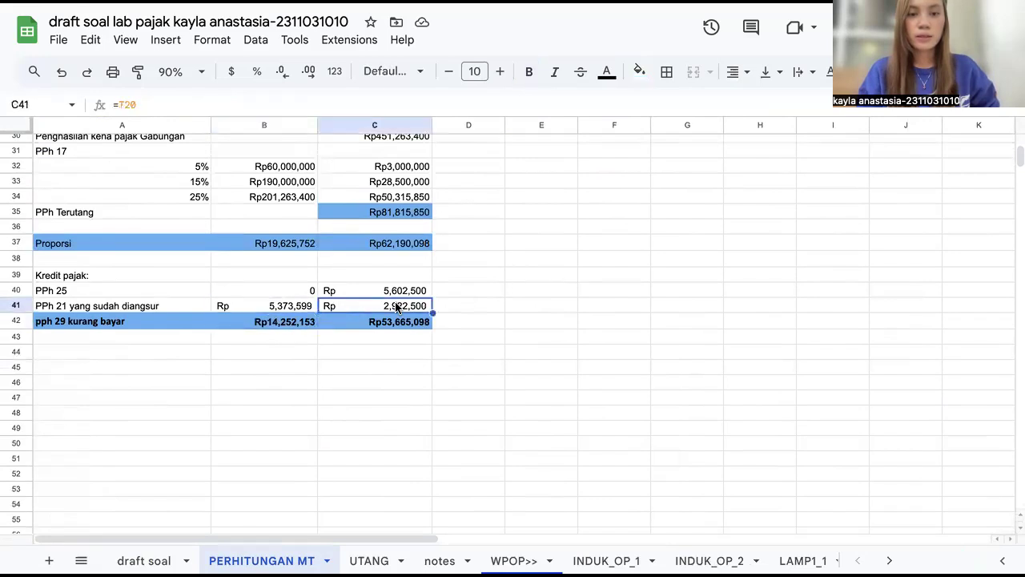
scroll(715, 227, "down", 1)
scroll(716, 228, "right", 1)
scroll(715, 227, "right", 10)
scroll(715, 228, "up", 10)
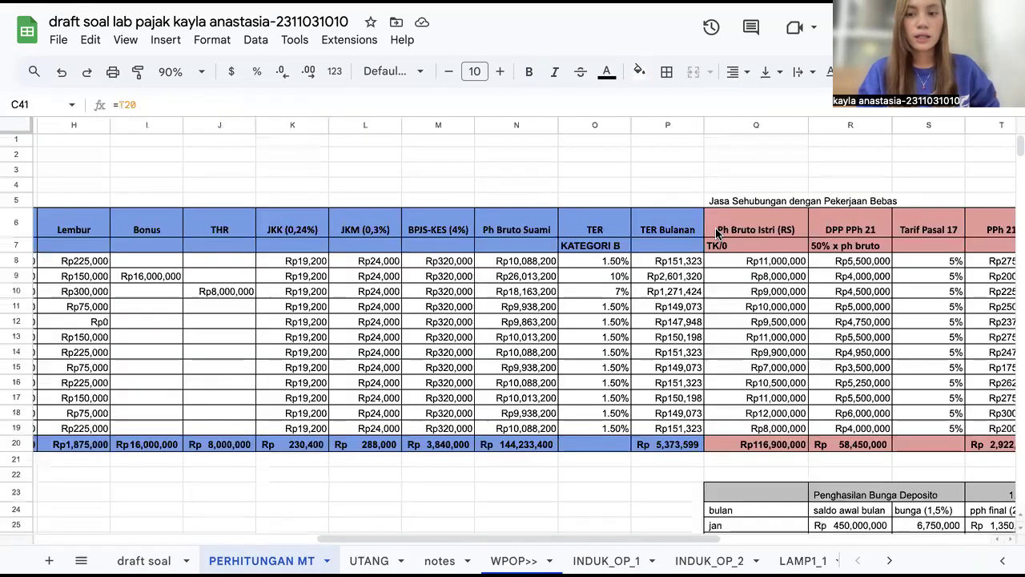
Step: Select the wife's PPh 21 column in the freelance income table to review its monthly amounts and total
scroll(716, 228, "right", 5)
scroll(717, 231, "right", 1)
left_click_drag(594, 219, 607, 436)
scroll(434, 425, "left", 2)
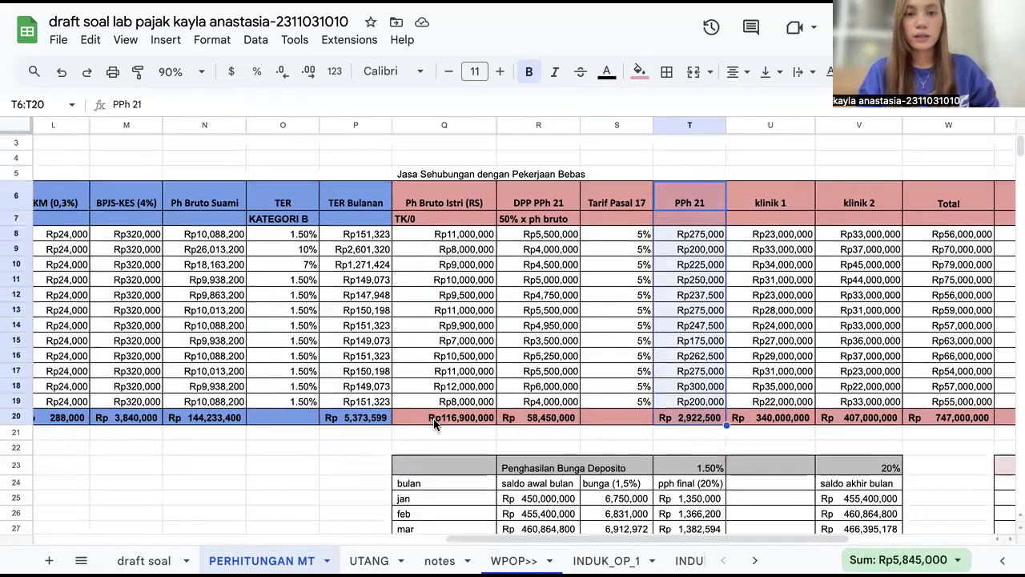
scroll(434, 424, "left", 10)
scroll(508, 390, "right", 2)
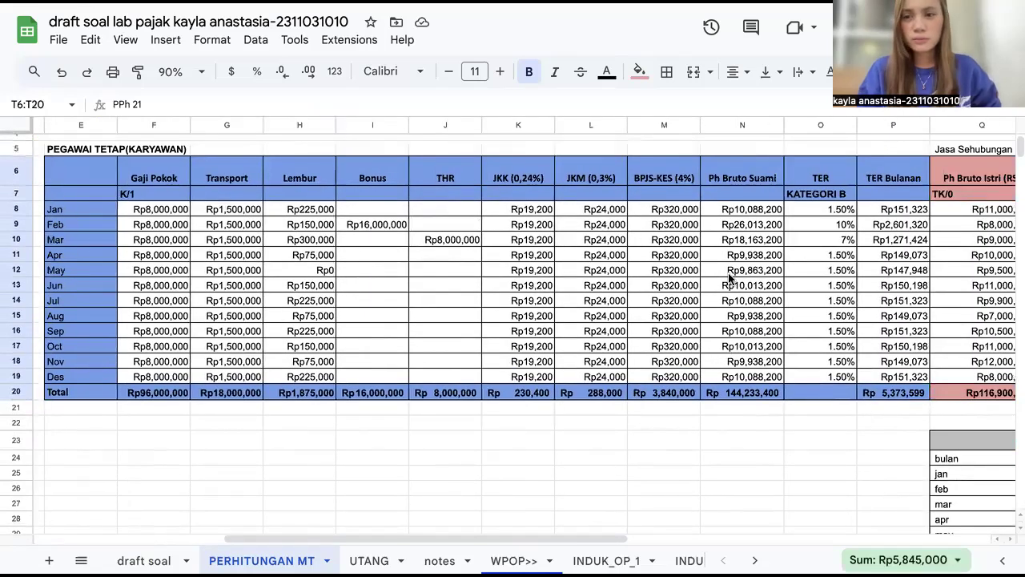
Step: Select the husband's TER Bulanan column and return to the tax credit section of the calculation
scroll(797, 248, "right", 1)
scroll(797, 249, "down", 1)
scroll(805, 160, "right", 2)
scroll(805, 161, "down", 1)
left_click_drag(805, 156, 817, 364)
scroll(436, 442, "left", 5)
scroll(437, 442, "down", 10)
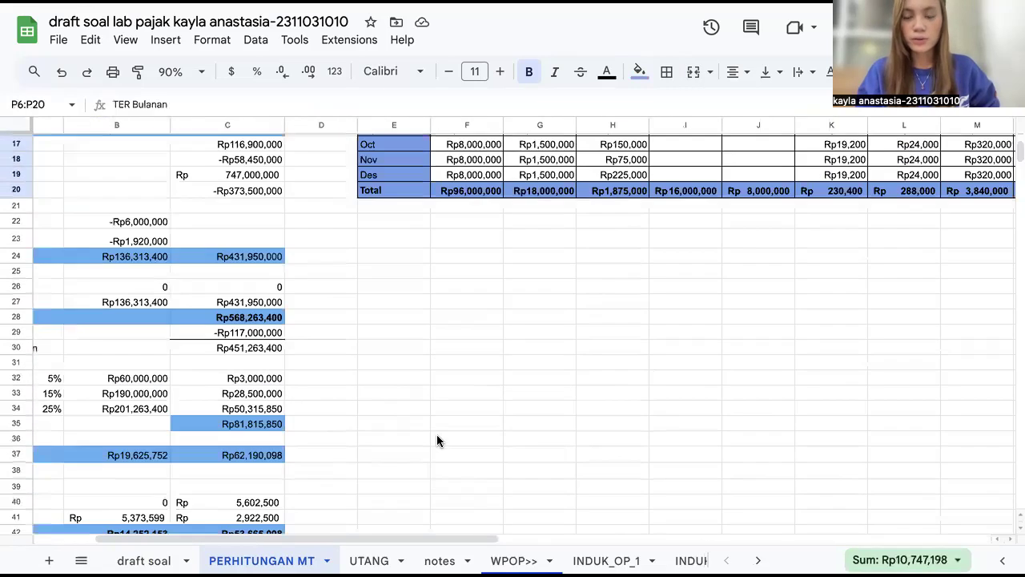
scroll(393, 414, "up", 5)
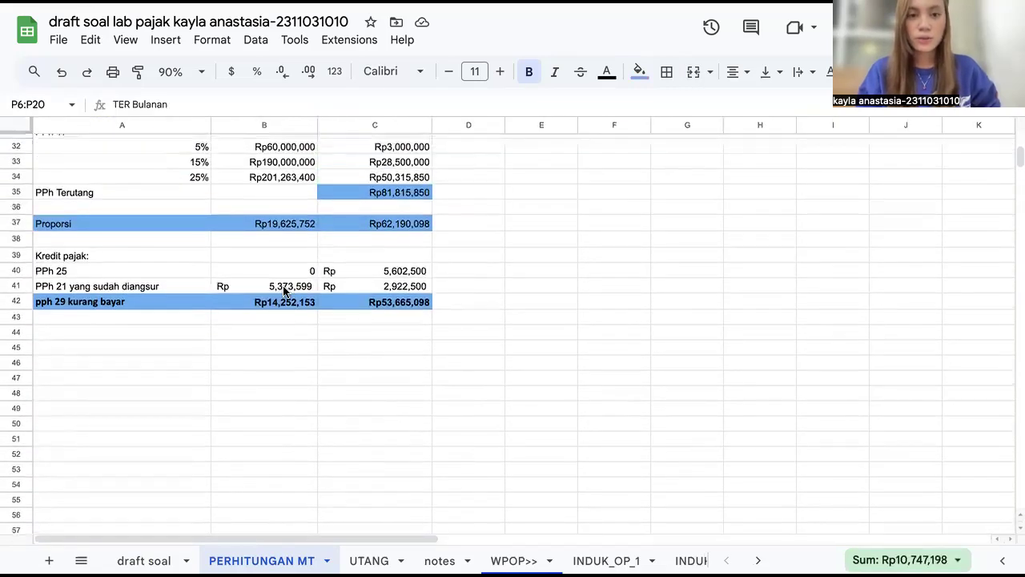
Step: Inspect the husband's PPh 21 credit reference and both PPh 29 kurang bayar formulas
left_click(283, 286)
scroll(282, 286, "up", 1)
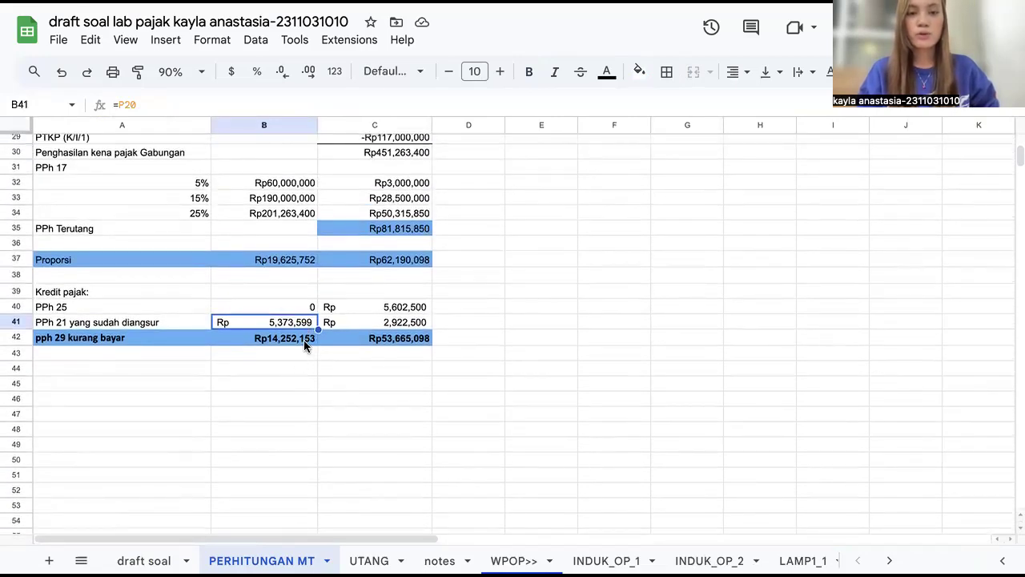
scroll(282, 350, "up", 1)
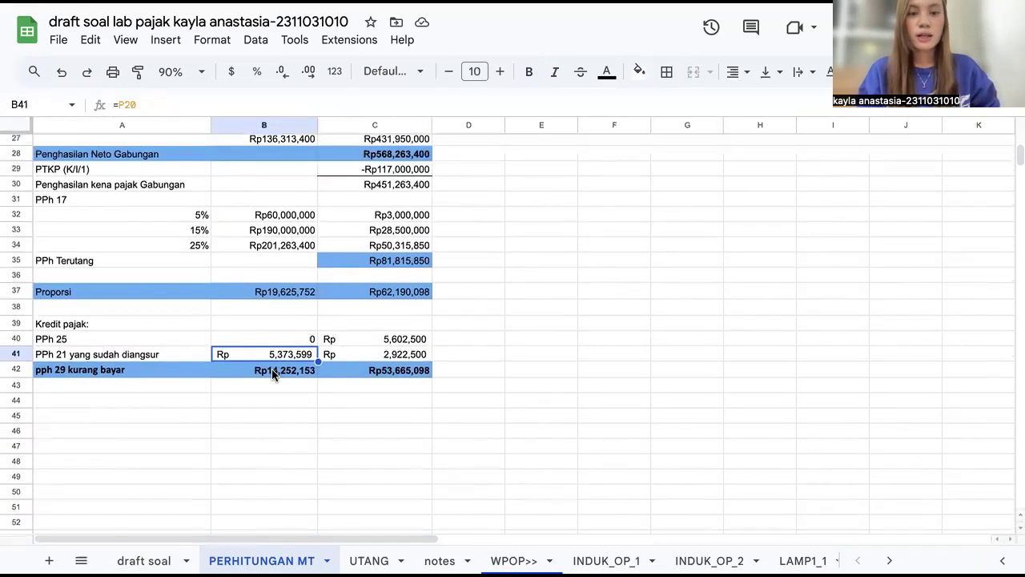
left_click(273, 372)
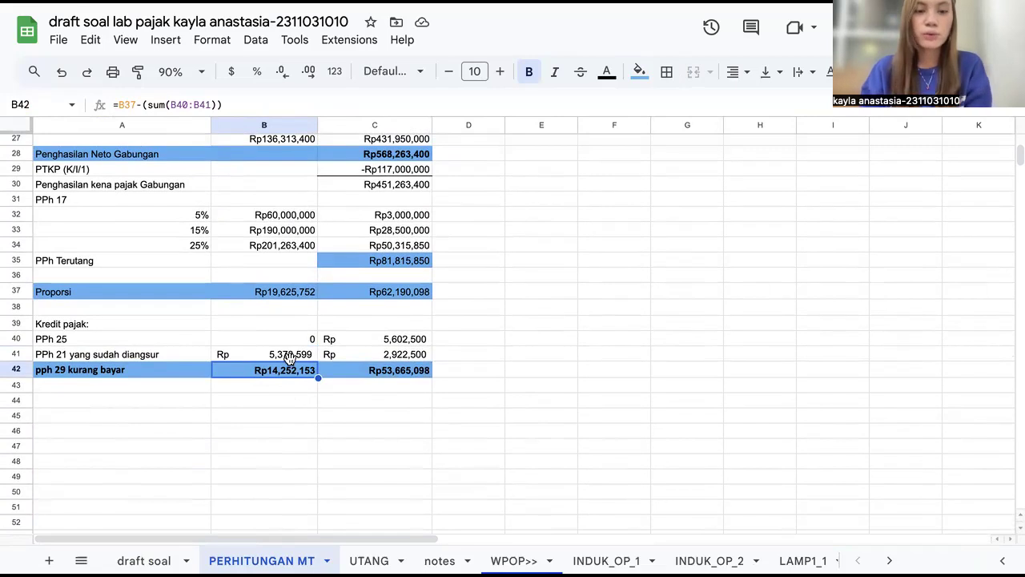
left_click(362, 373)
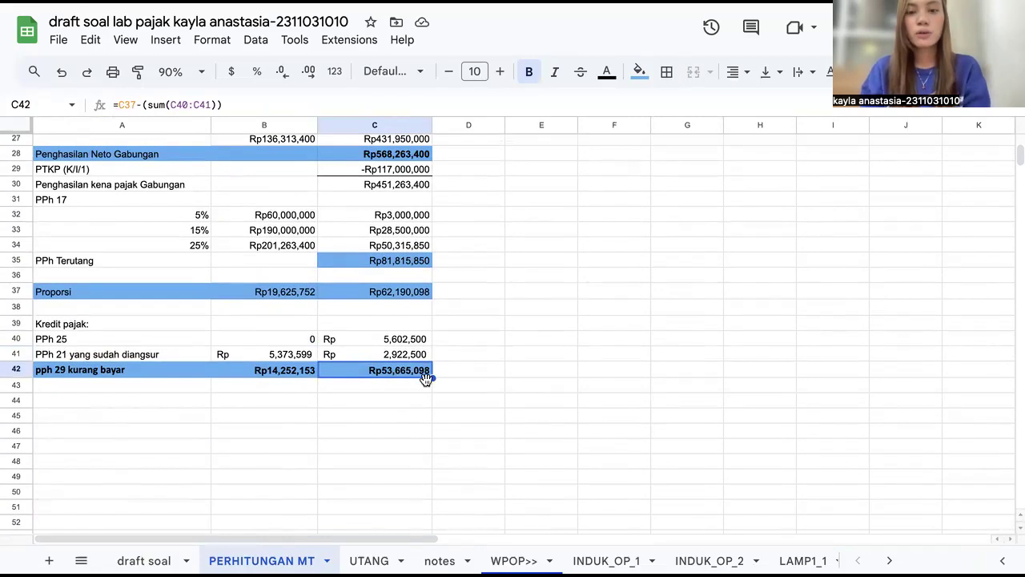
scroll(426, 439, "up", 4)
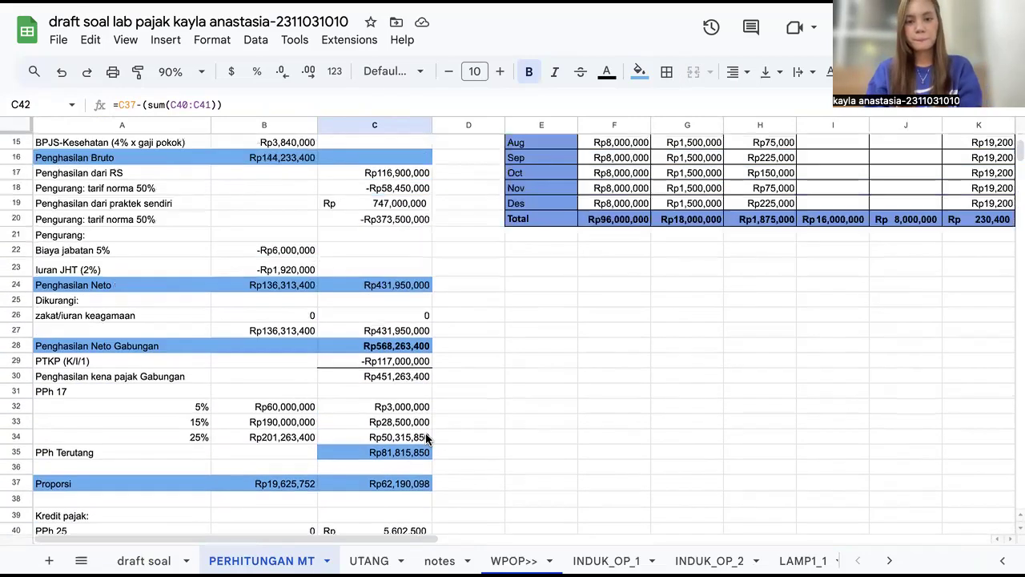
scroll(426, 439, "up", 5)
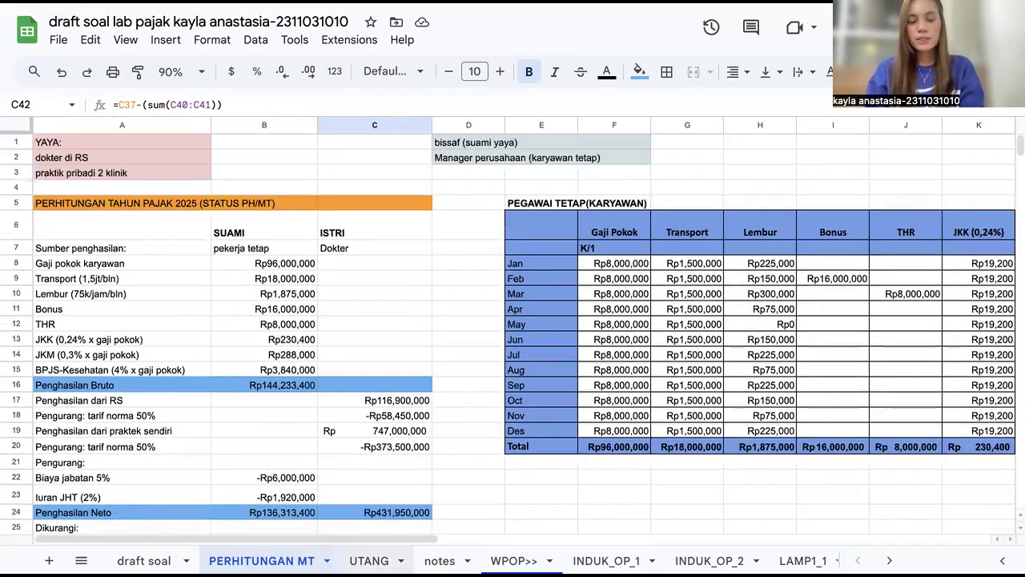
Step: Switch to the UTANG sheet and scroll through the debt schedules
left_click(362, 558)
scroll(417, 330, "down", 1)
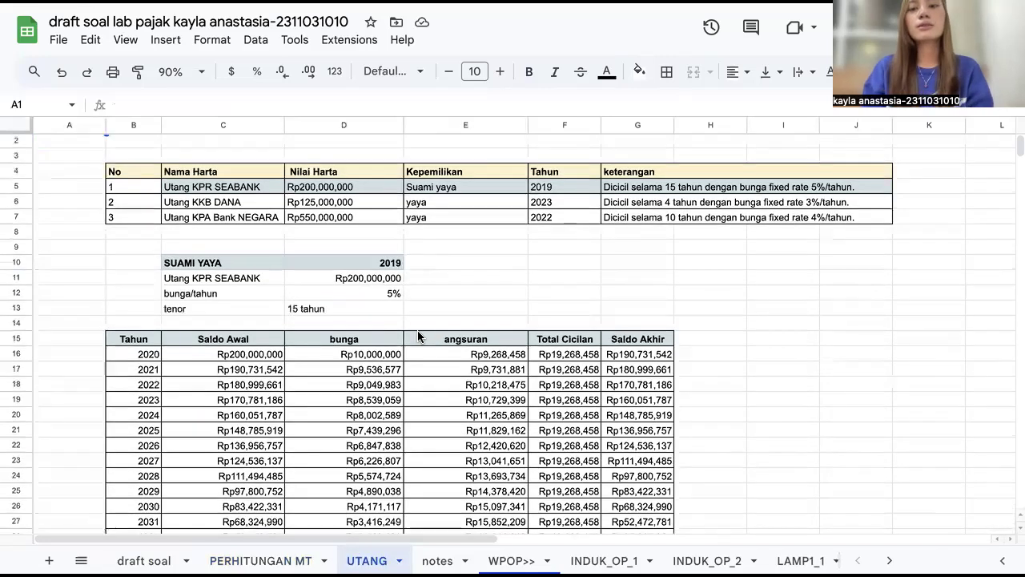
scroll(417, 337, "down", 1)
scroll(417, 331, "up", 2)
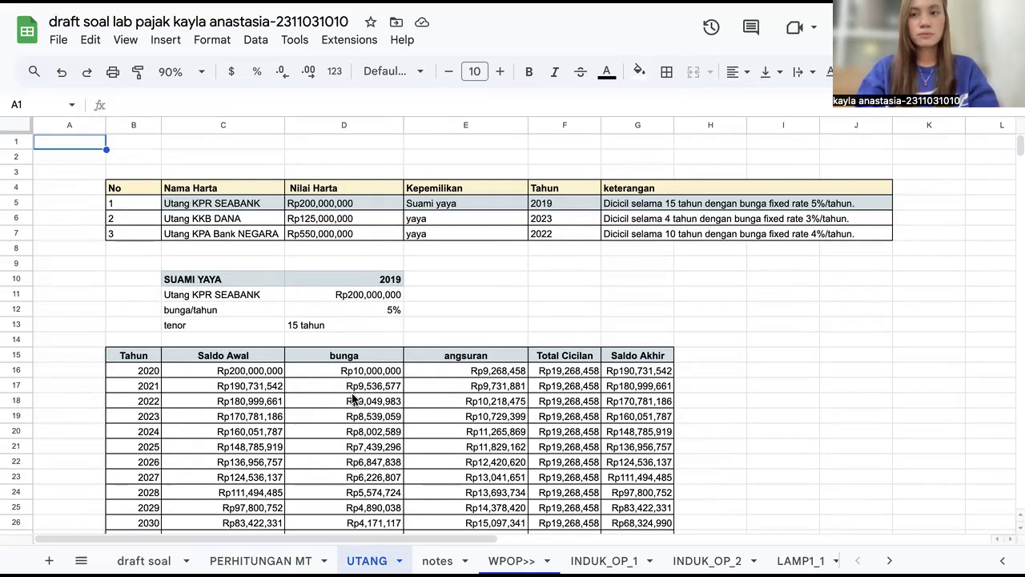
key("super+p")
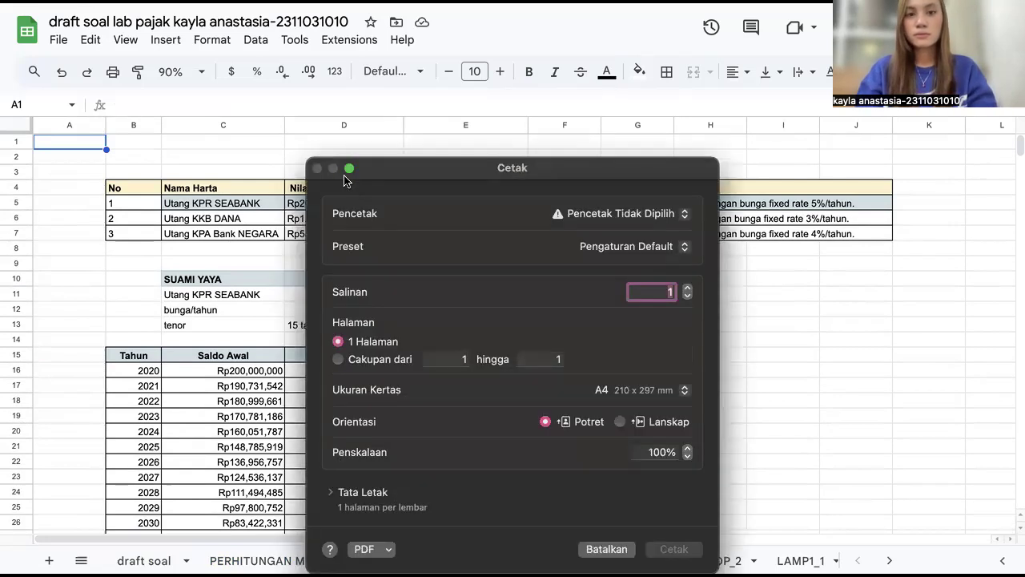
left_click(604, 549)
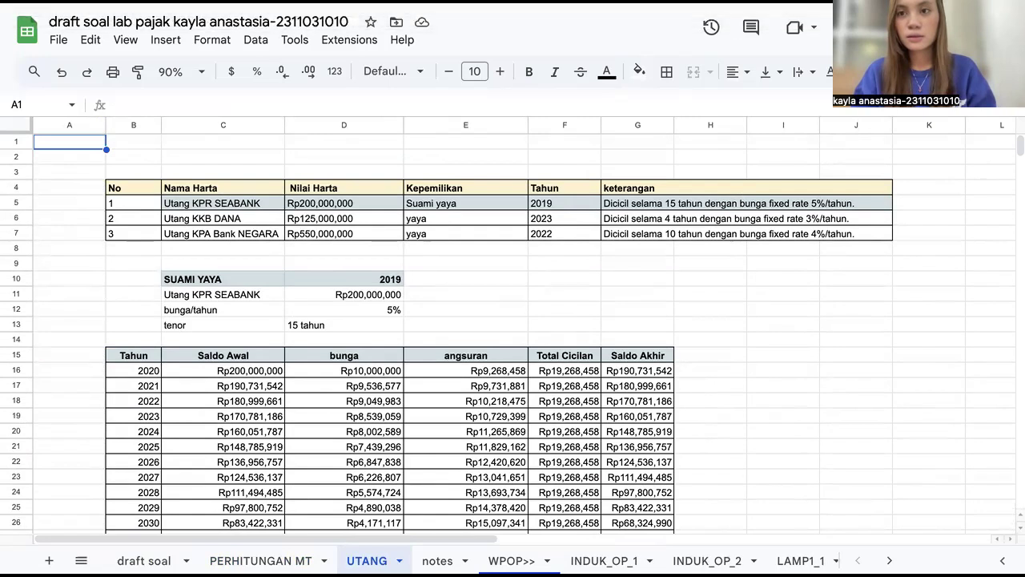
key("ctrl+Tab")
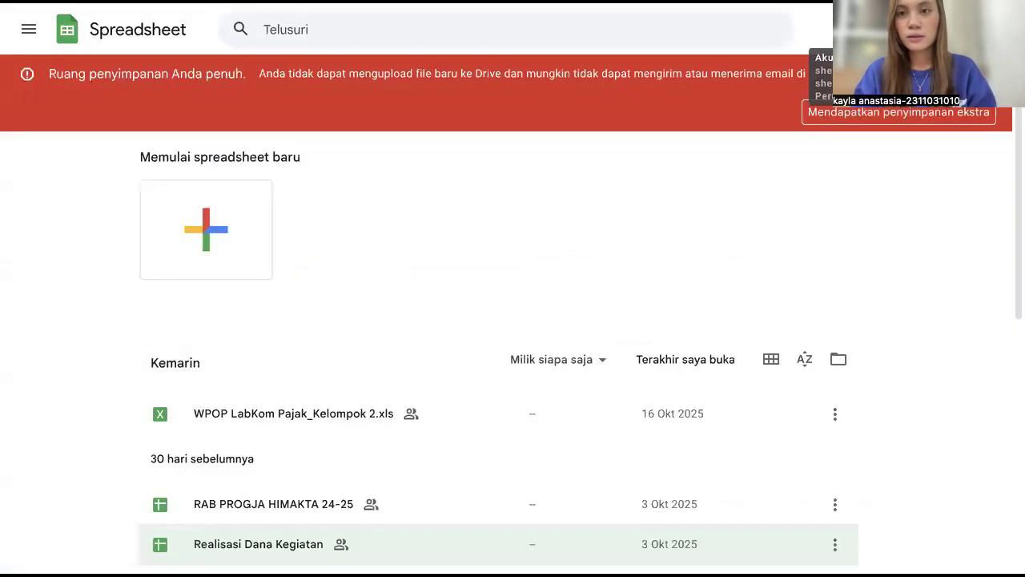
key("ctrl+shift+Tab")
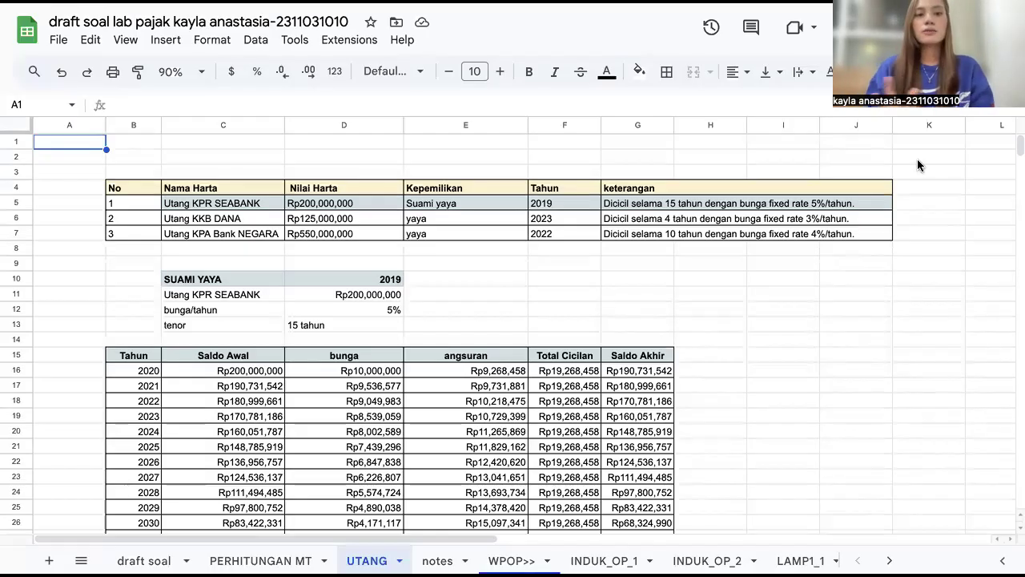
Step: Select the list of three debts and its second and third loan rows to review them
left_click_drag(133, 186, 817, 236)
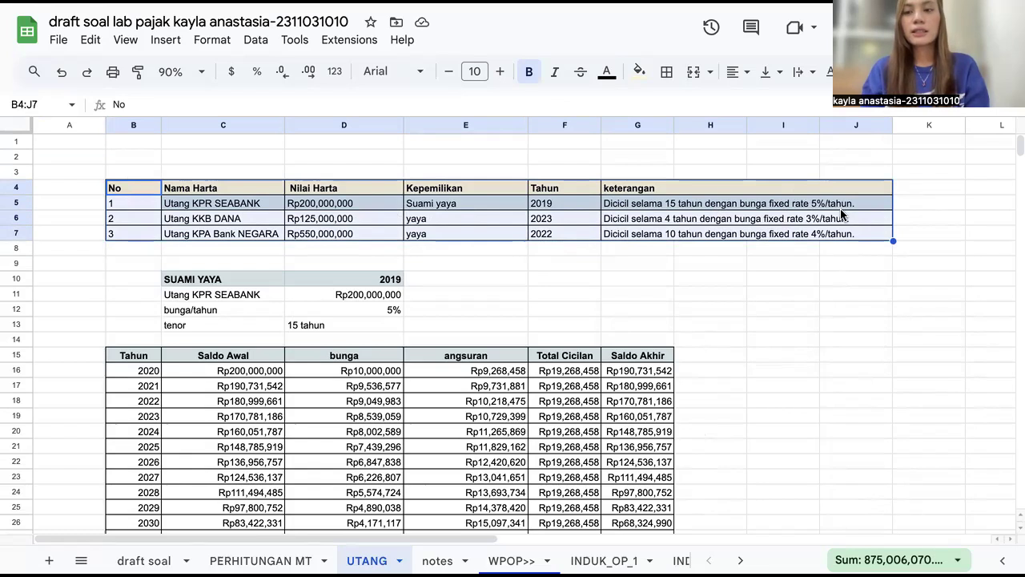
left_click(170, 218)
left_click(147, 219)
left_click_drag(147, 219, 681, 237)
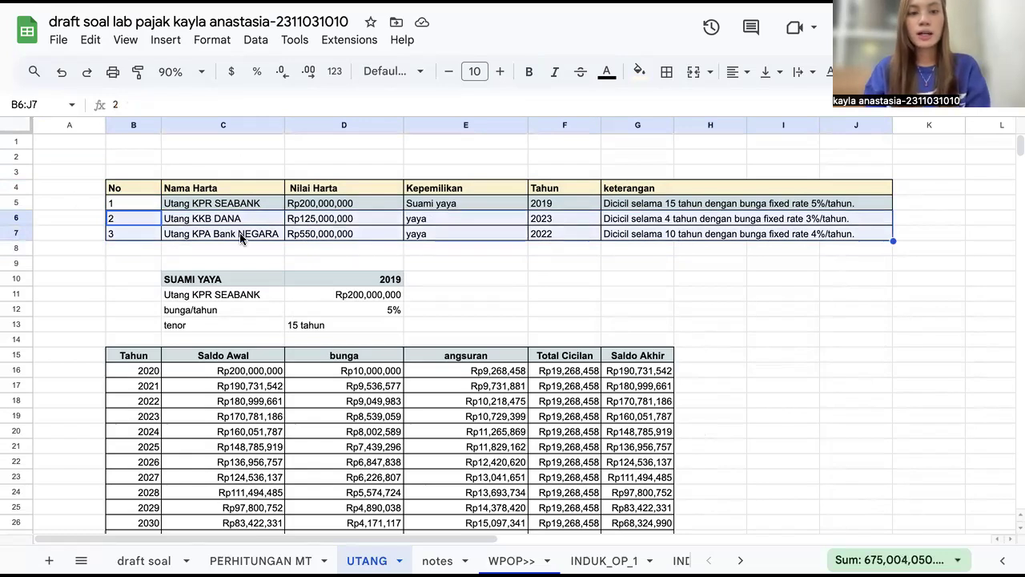
scroll(241, 238, "down", 1)
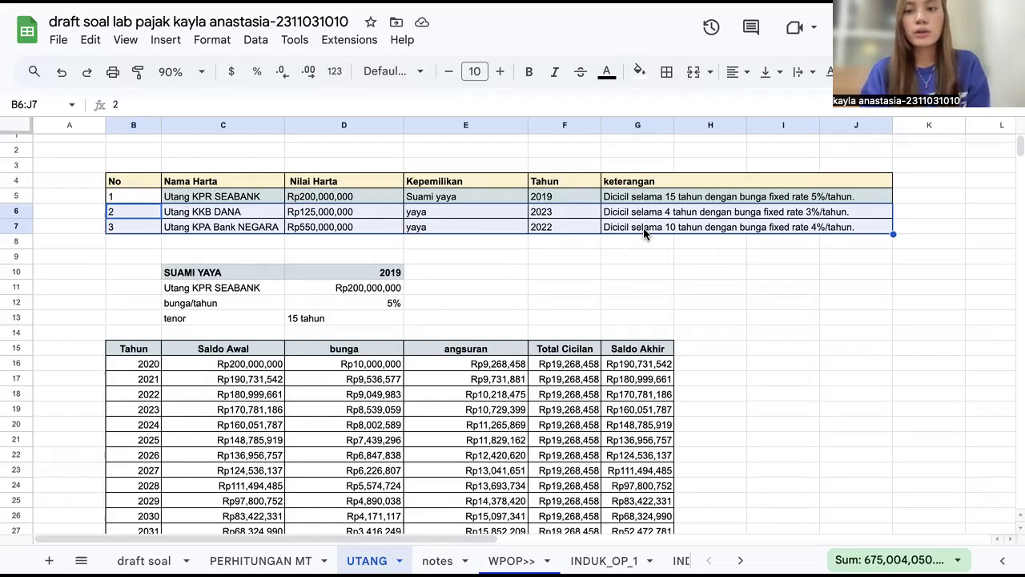
left_click(631, 316)
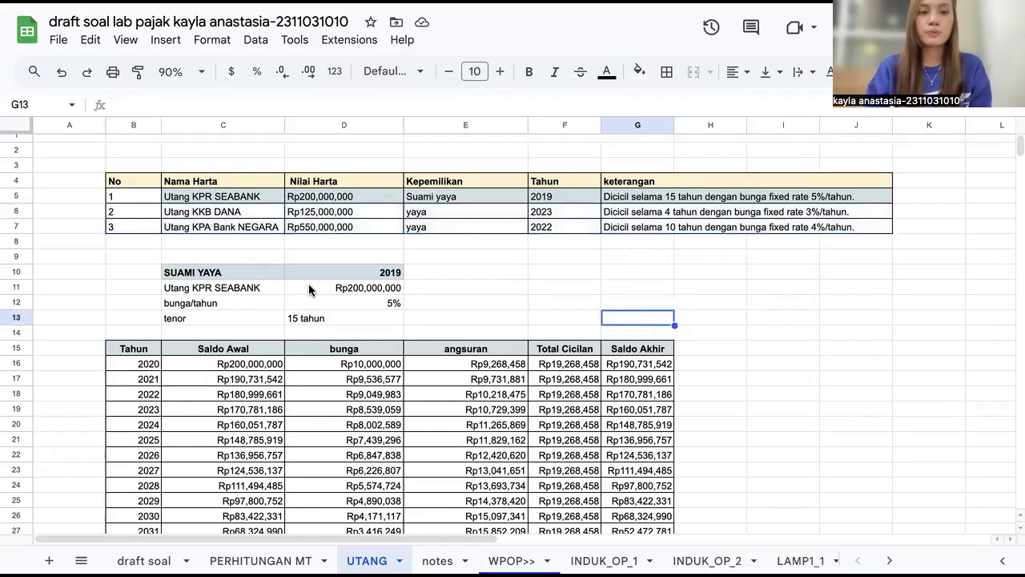
Step: Examine the husband's Utang KPR SEABANK amortization schedule, selecting its block, first-year row and year column
scroll(309, 286, "down", 5)
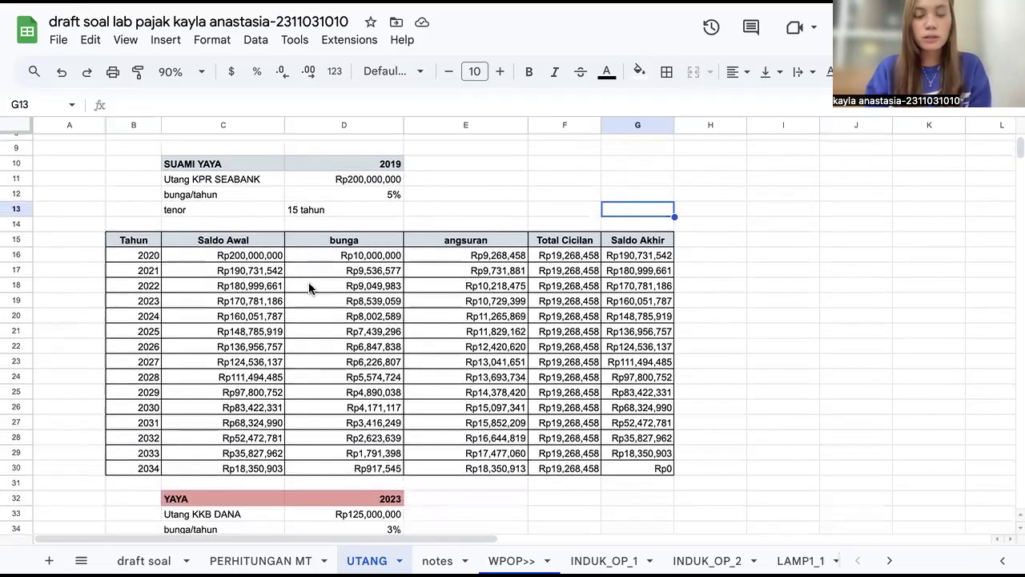
scroll(293, 258, "up", 1)
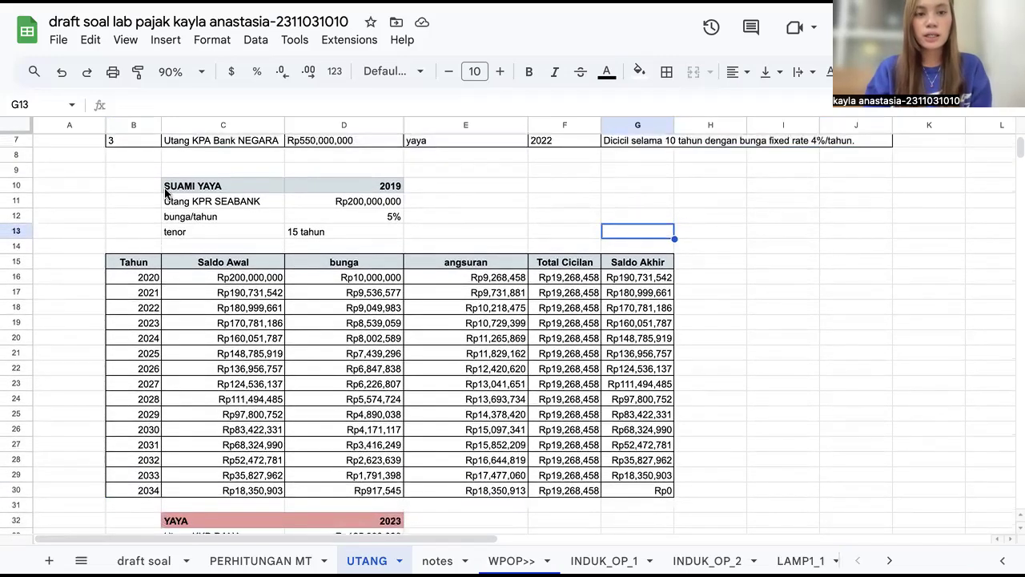
left_click(137, 185)
left_click_drag(132, 186, 639, 488)
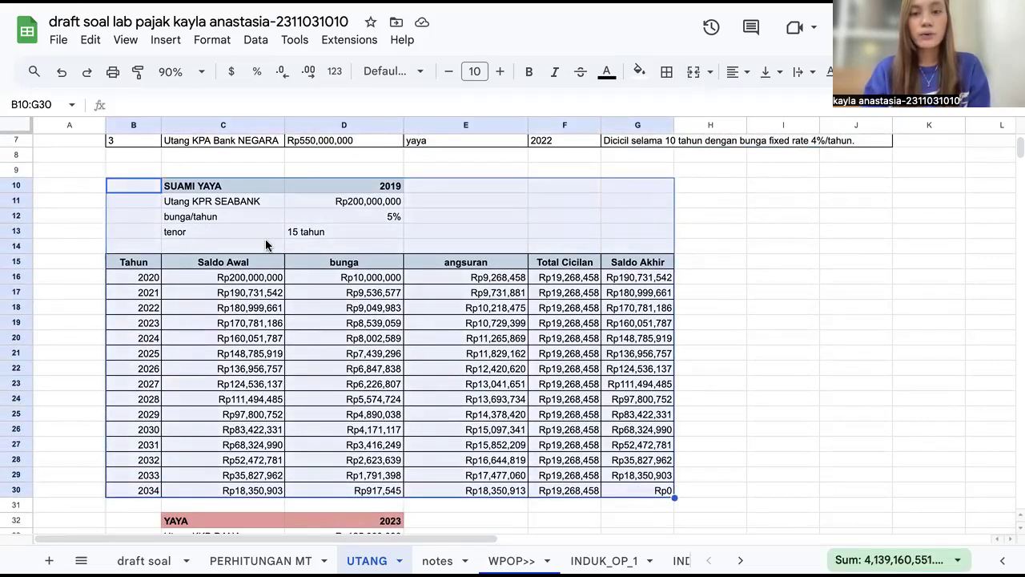
left_click(453, 277)
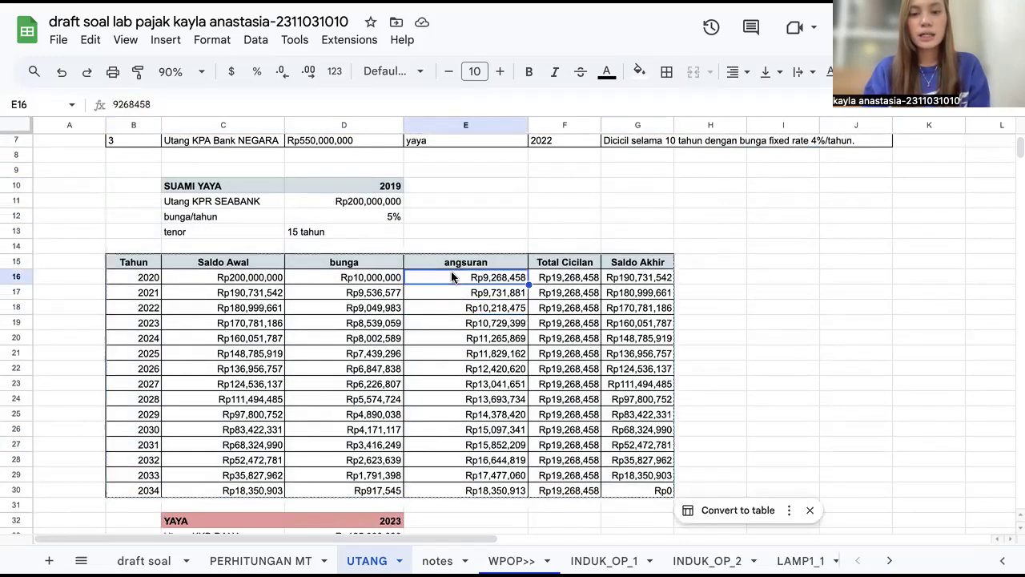
left_click(246, 277)
left_click_drag(246, 277, 639, 282)
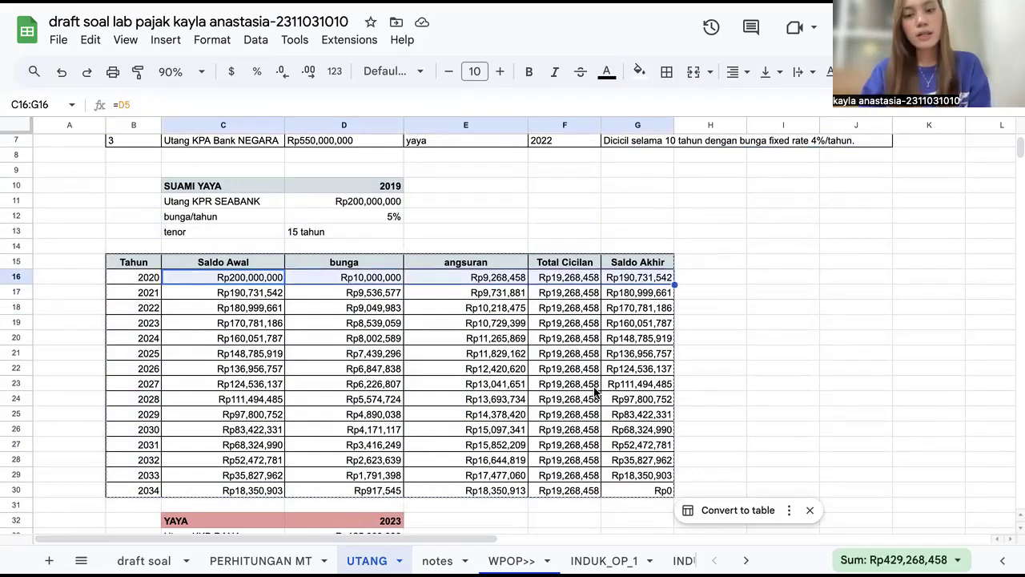
left_click(630, 491)
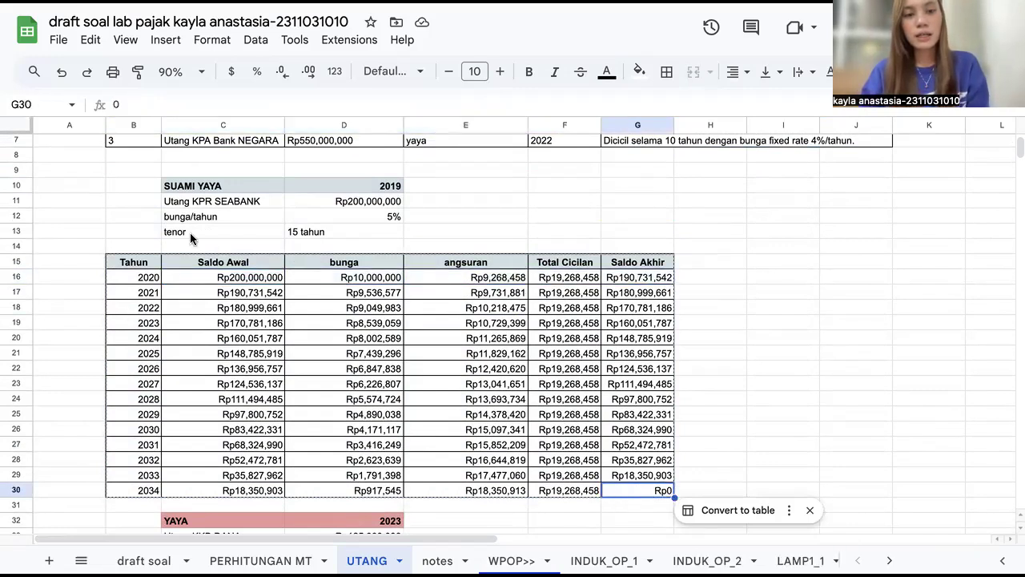
scroll(339, 353, "up", 2)
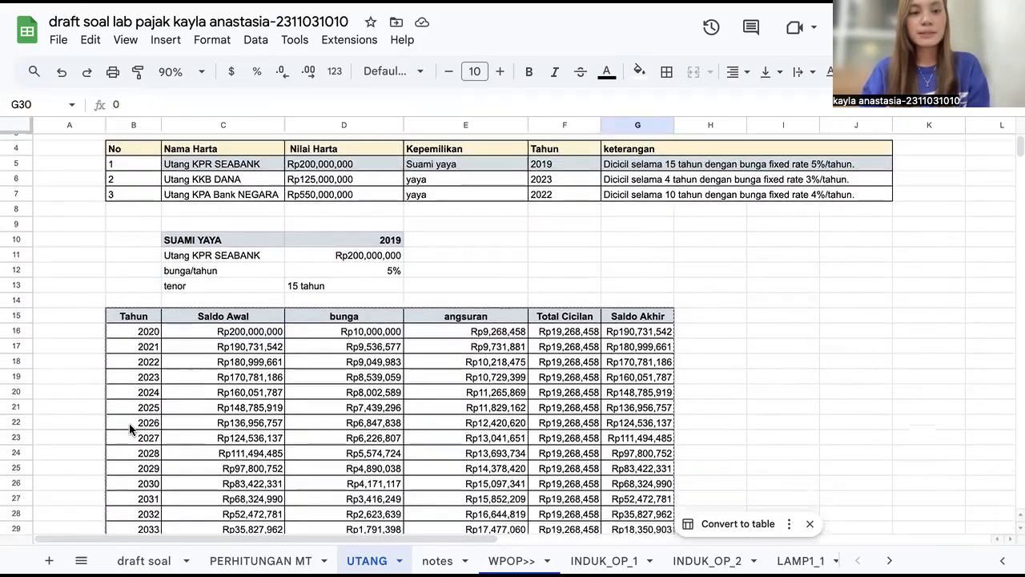
scroll(129, 422, "down", 2)
left_click_drag(131, 230, 134, 447)
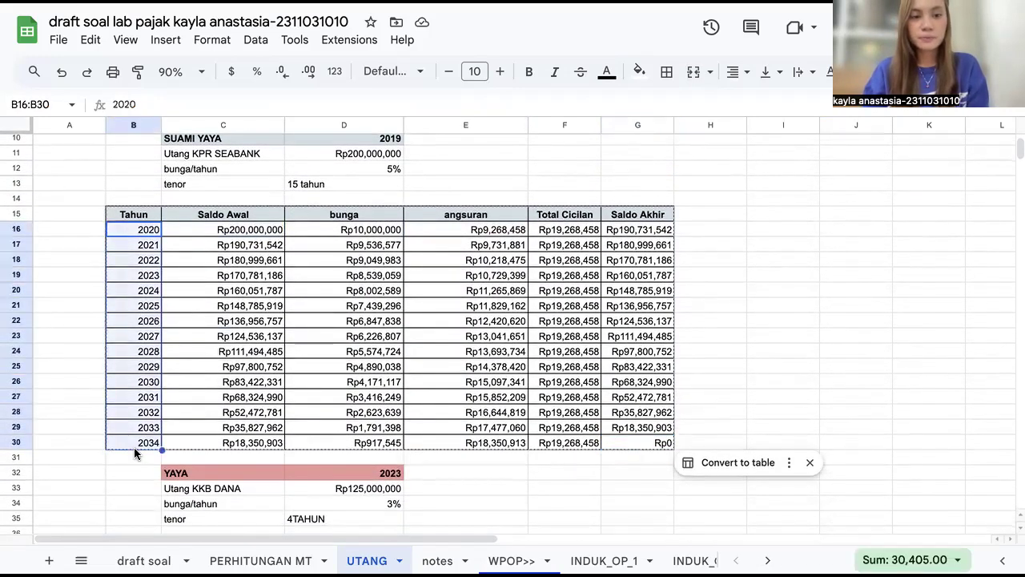
Step: Select the Utang KKB DANA block and its year column to review the 2024–2027 schedule
left_click(552, 505)
scroll(376, 488, "down", 5)
scroll(377, 488, "down", 2)
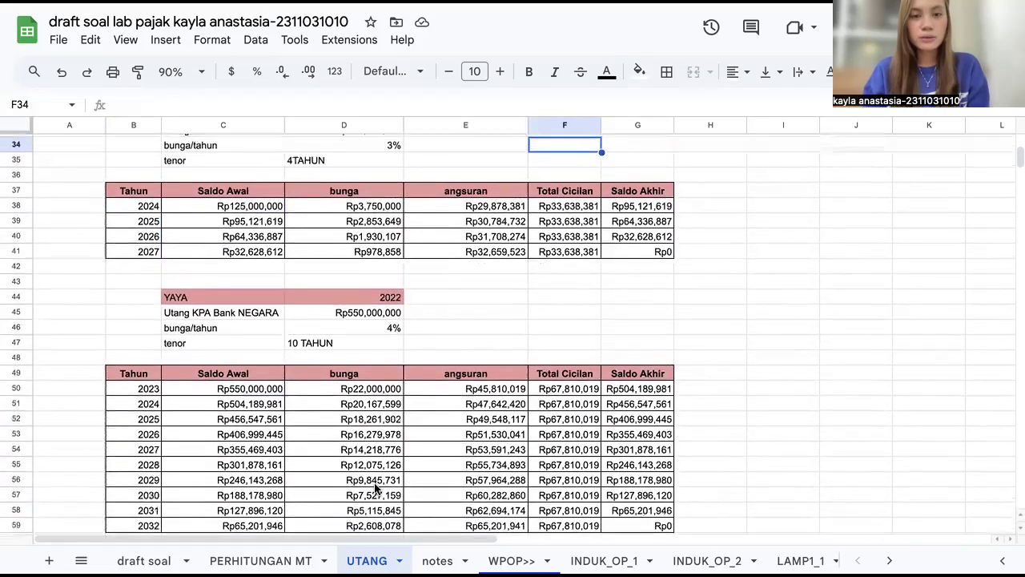
scroll(374, 487, "up", 2)
mouse_move(137, 157)
left_mouse_down()
mouse_move(565, 246)
mouse_move(633, 275)
mouse_move(649, 297)
left_mouse_up()
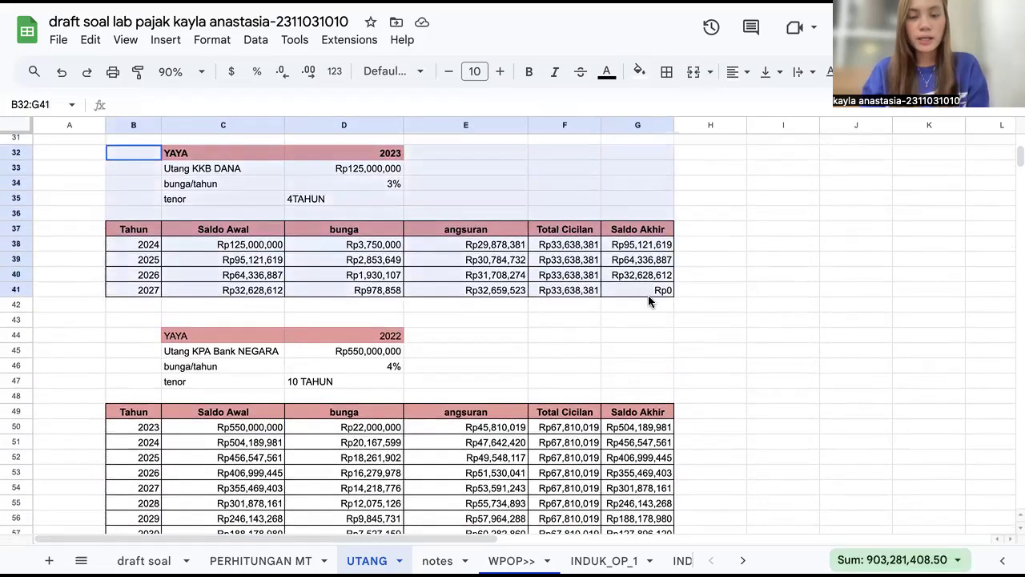
left_click_drag(116, 240, 122, 290)
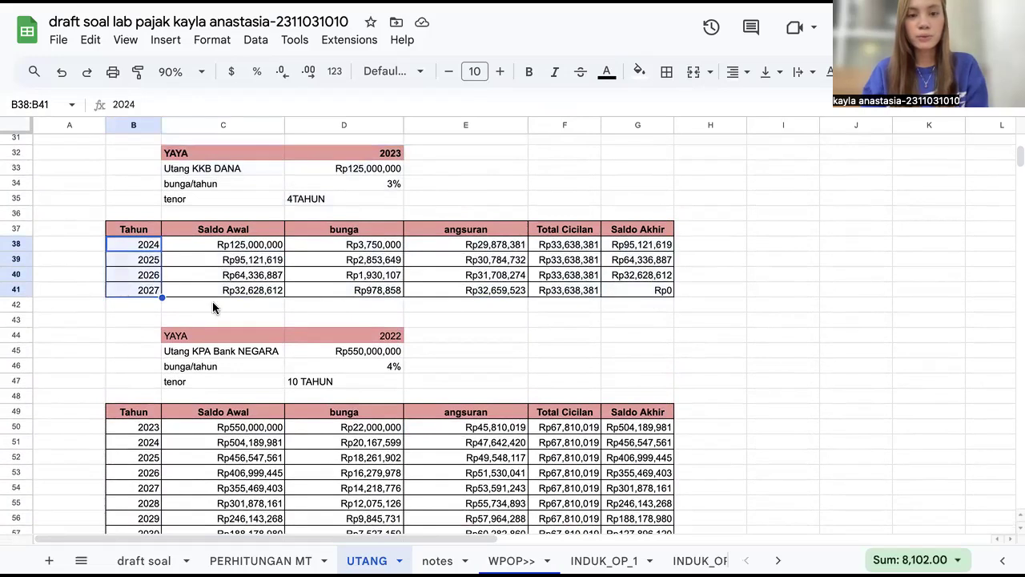
Step: Review the Utang KPA Bank NEGARA schedule, selecting its years and bunga column and inspecting the first Saldo Awal formula
scroll(142, 312, "down", 3)
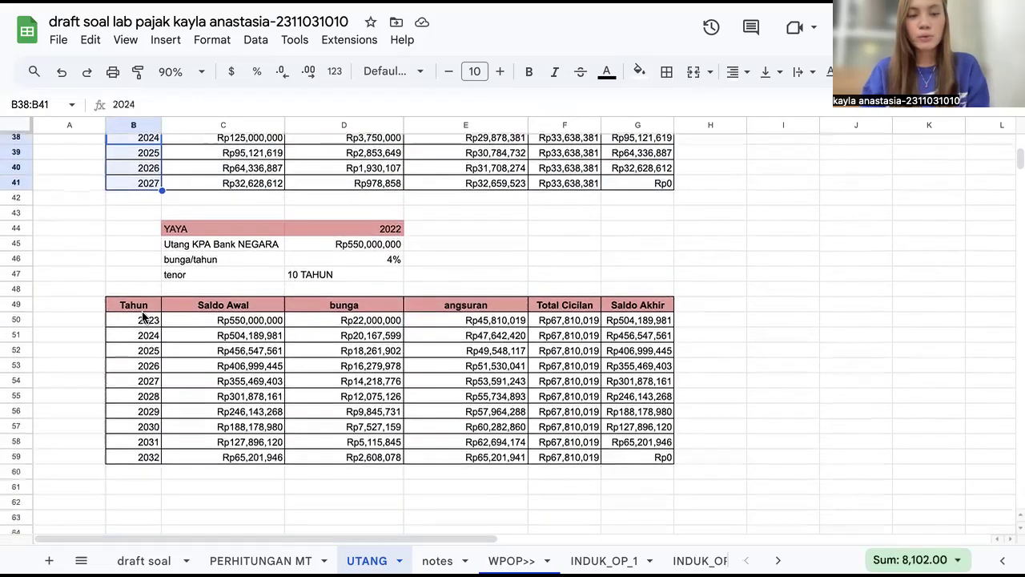
left_click_drag(142, 317, 160, 461)
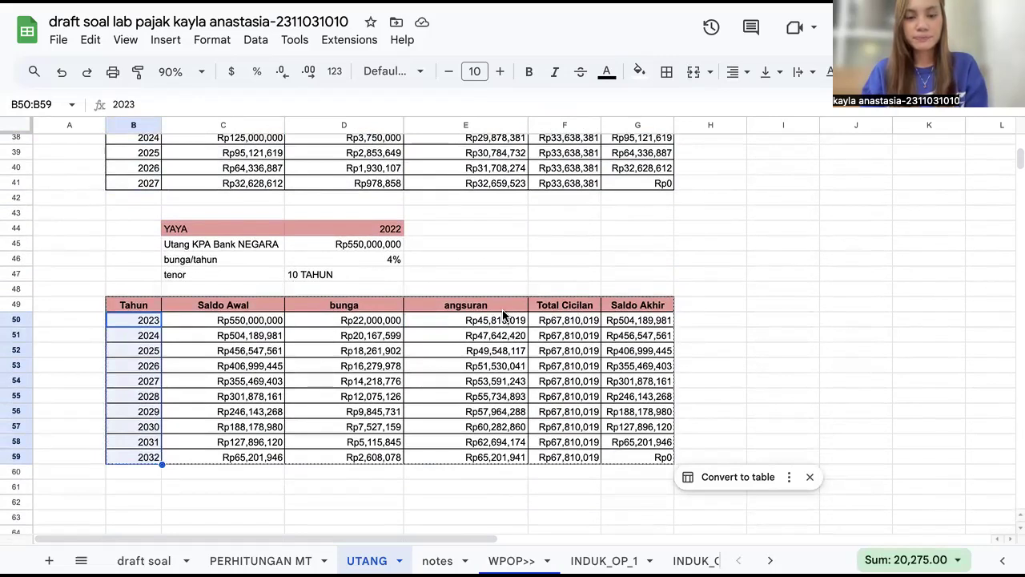
left_click_drag(346, 306, 361, 460)
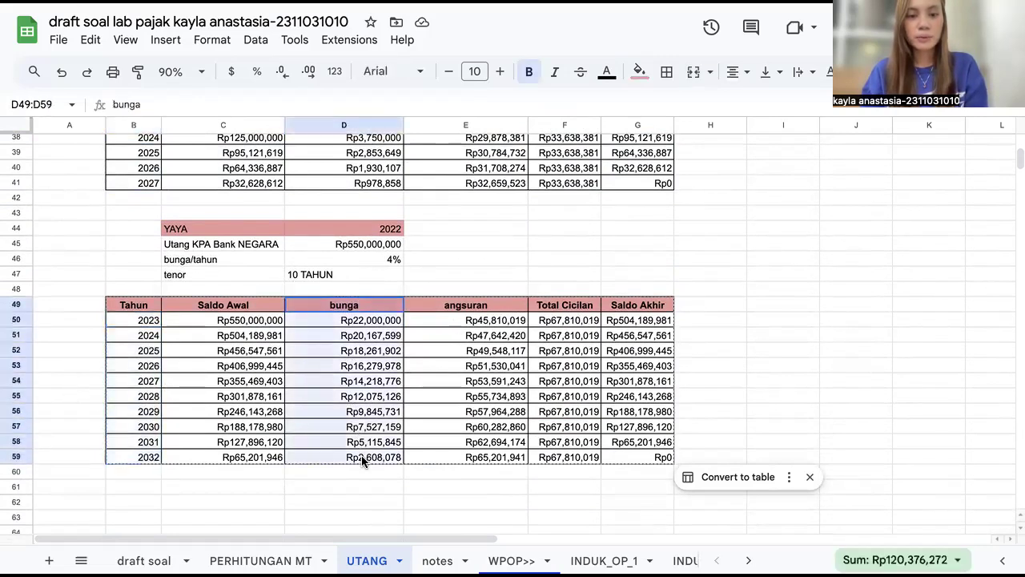
left_click(230, 320)
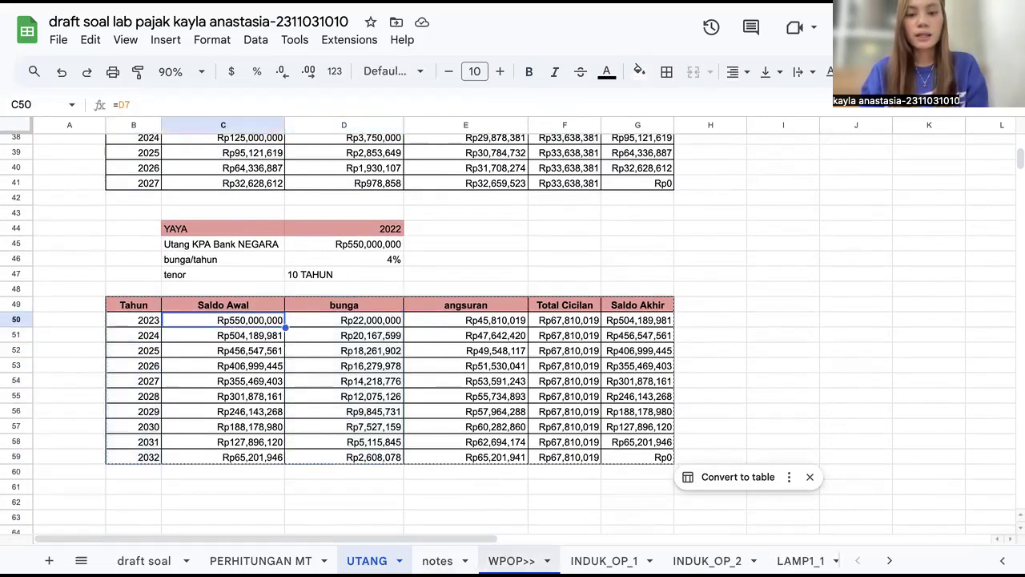
Step: Open the INDUK_OP_1 form sheet and review its header and taxpayer identity section
left_click(605, 560)
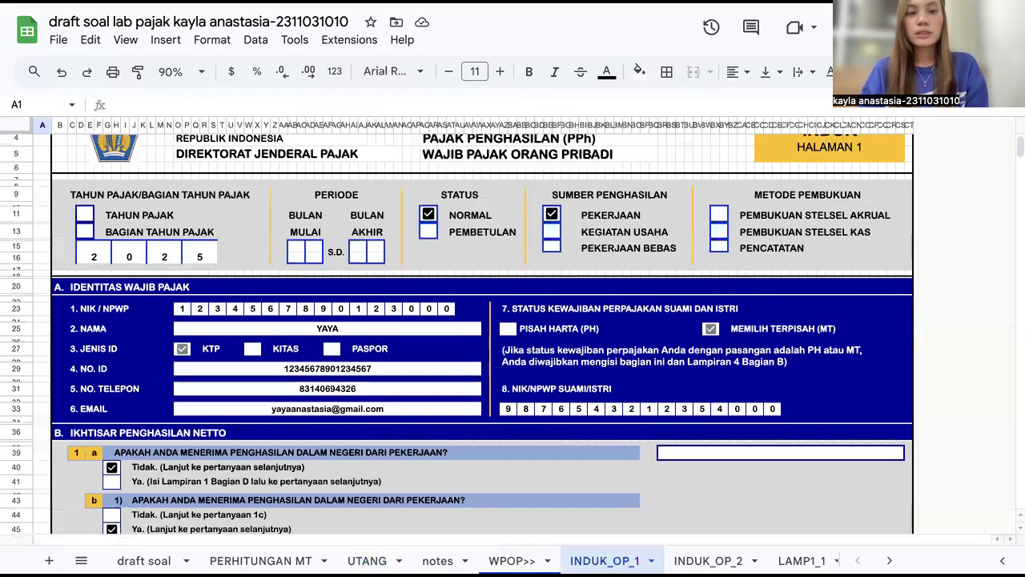
scroll(510, 402, "up", 1)
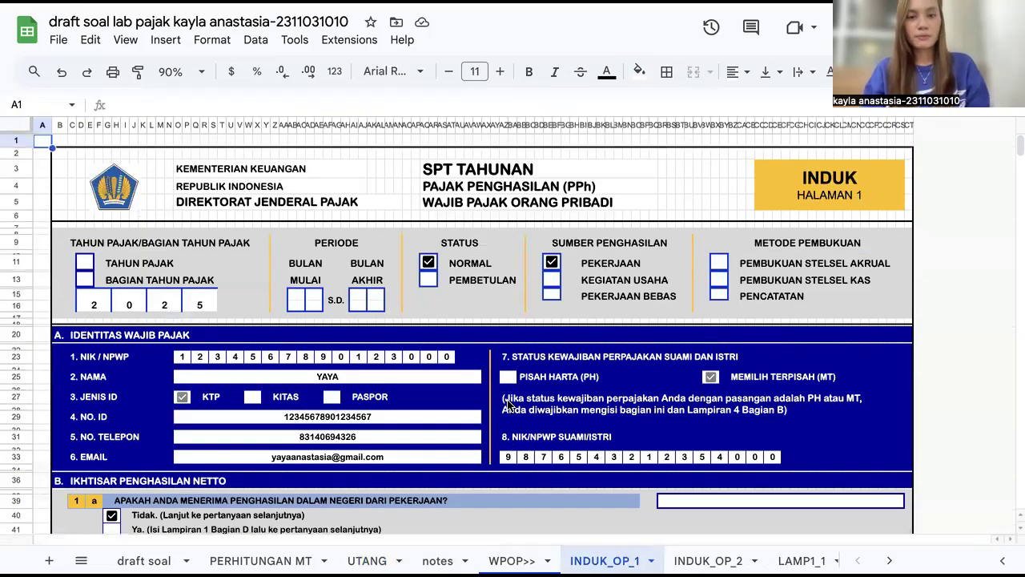
scroll(480, 560, "right", 5)
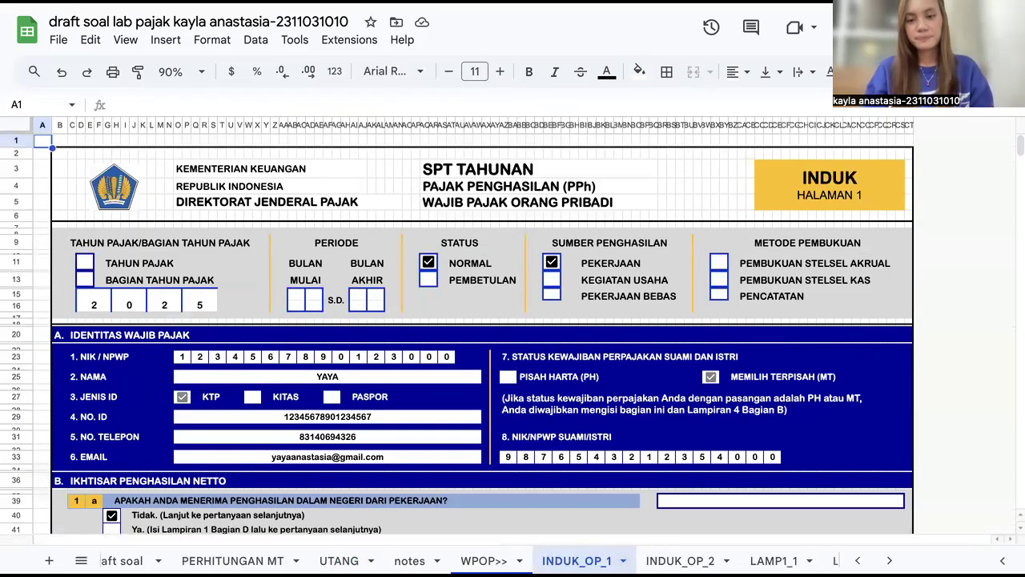
scroll(560, 560, "right", 5)
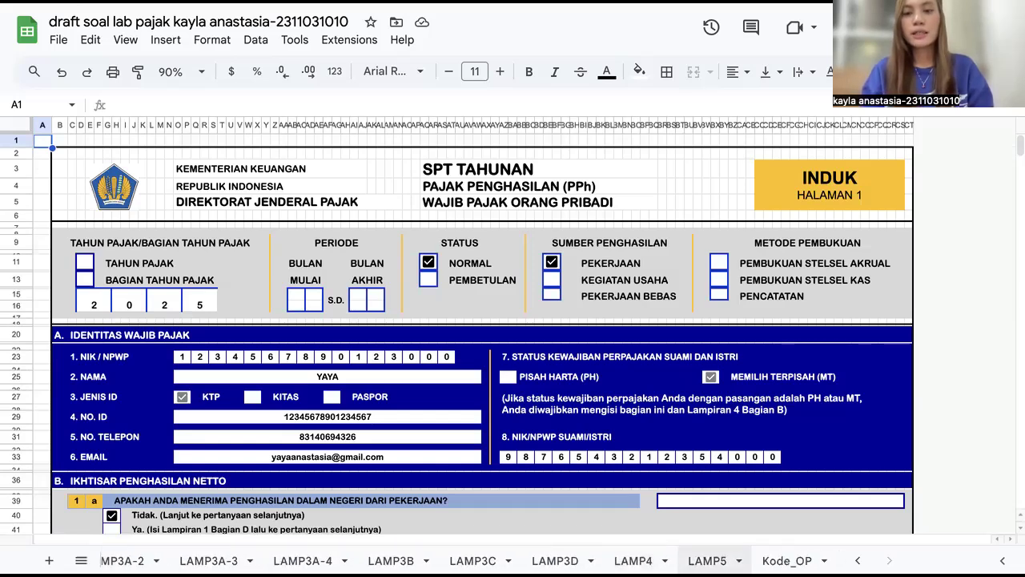
Step: Open the LAMP5 attachment and scroll through its loss compensation and net income reduction tables
left_click(707, 560)
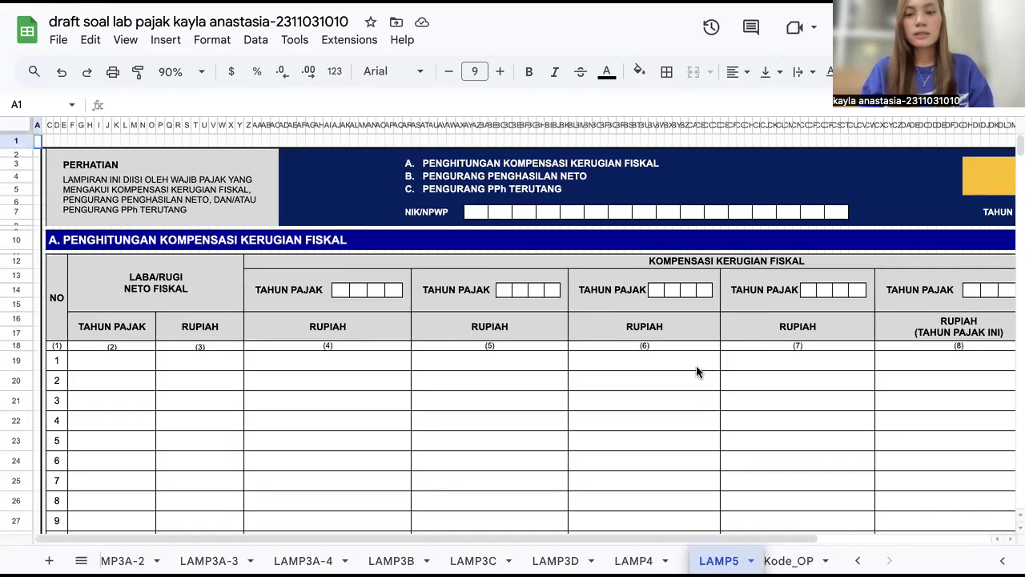
scroll(696, 365, "right", 3)
scroll(696, 365, "down", 1)
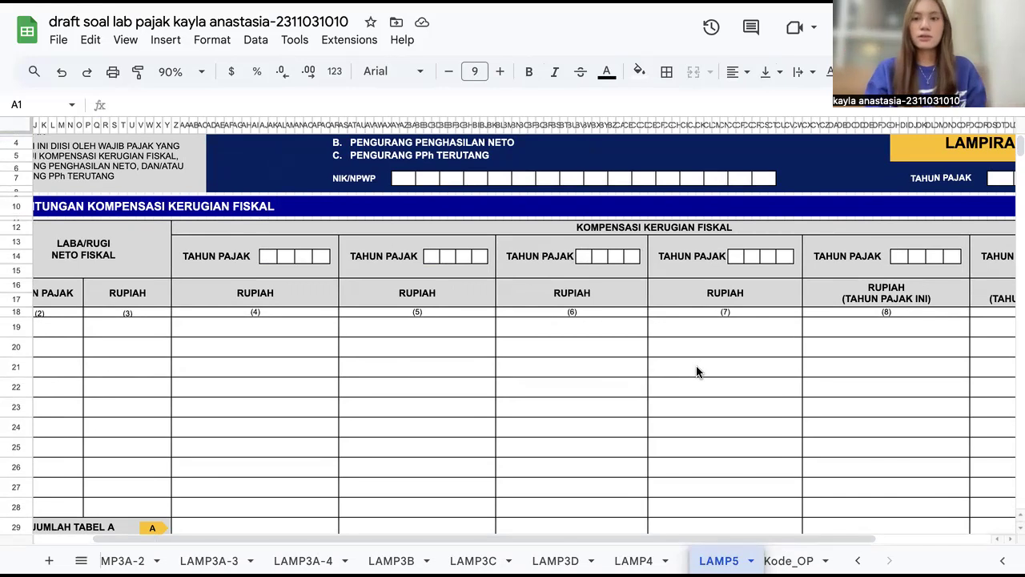
mouse_move(699, 560)
left_mouse_down()
mouse_move(745, 551)
mouse_move(689, 553)
left_mouse_up()
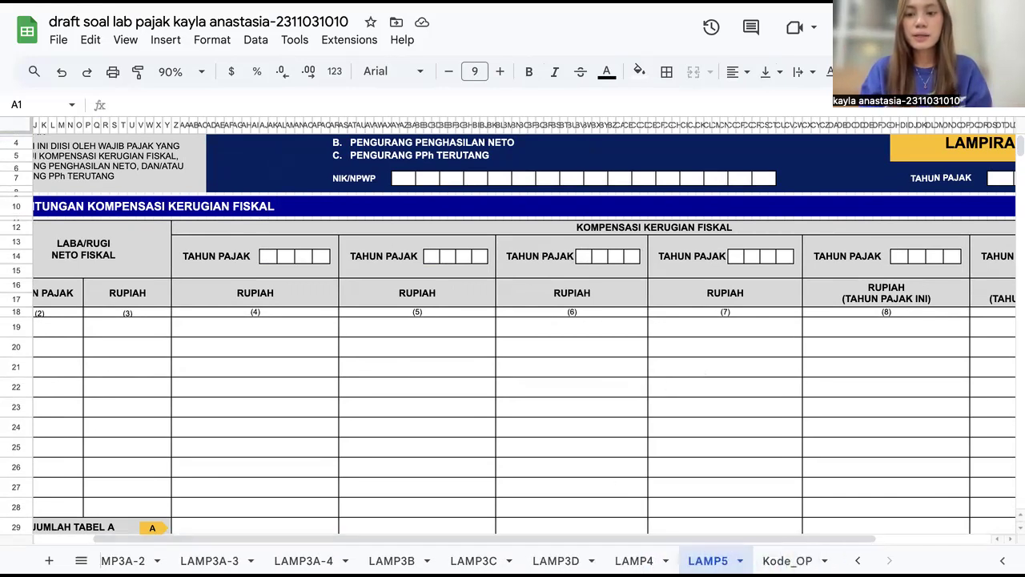
scroll(725, 388, "down", 5)
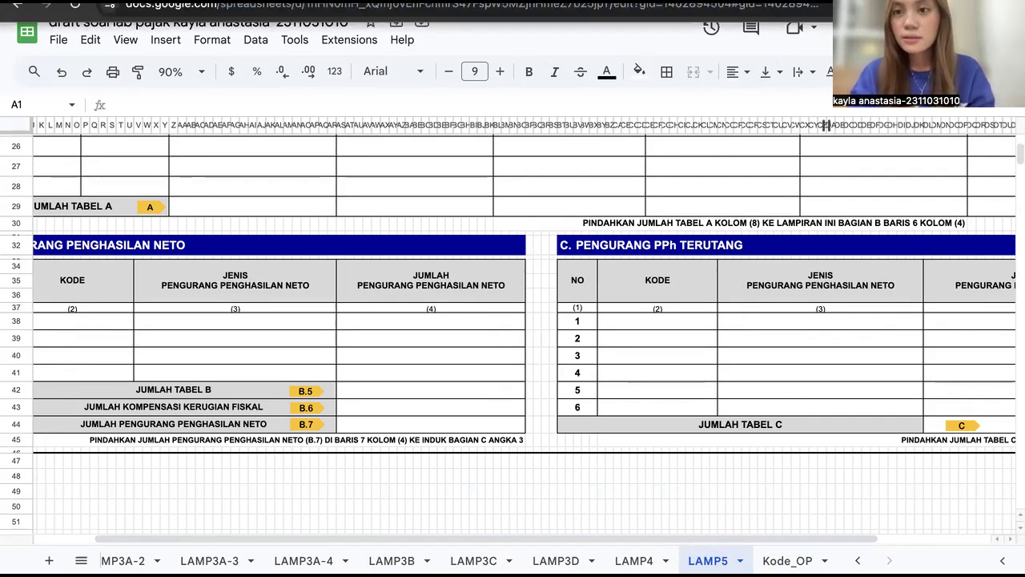
key("ctrl+Home")
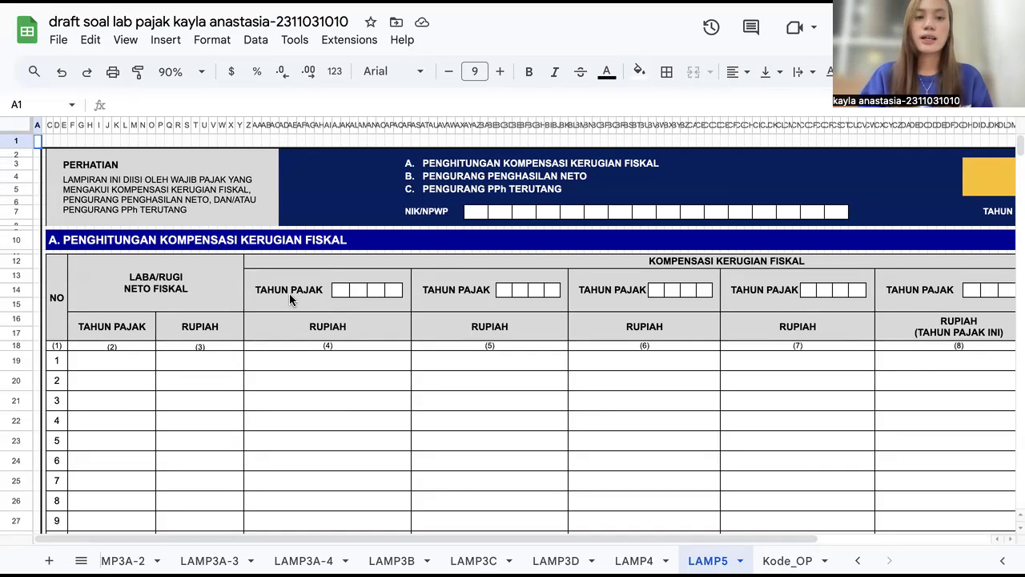
scroll(692, 454, "down", 1)
scroll(693, 455, "down", 1)
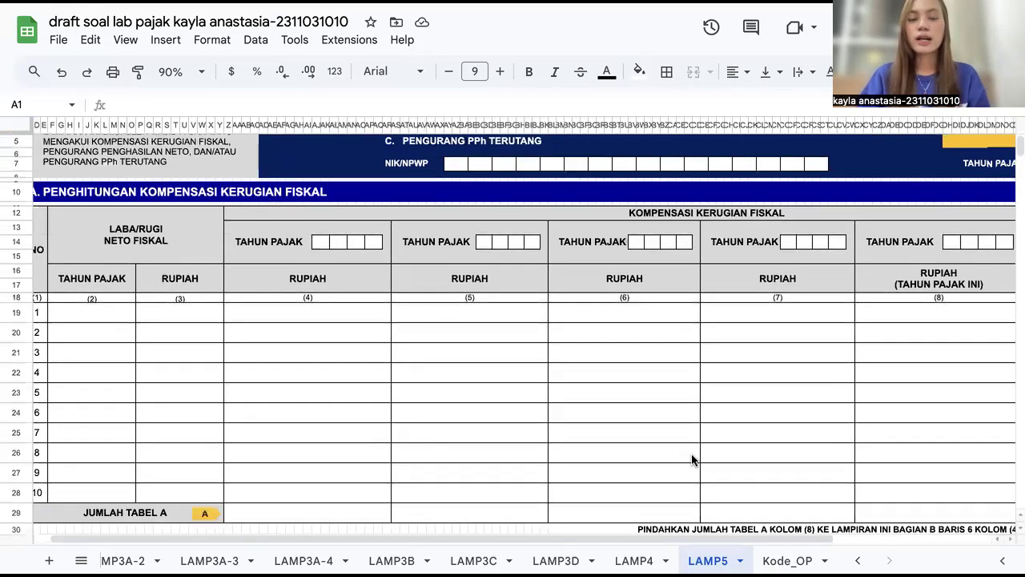
scroll(693, 459, "down", 1)
scroll(448, 315, "left", 1)
scroll(449, 315, "down", 5)
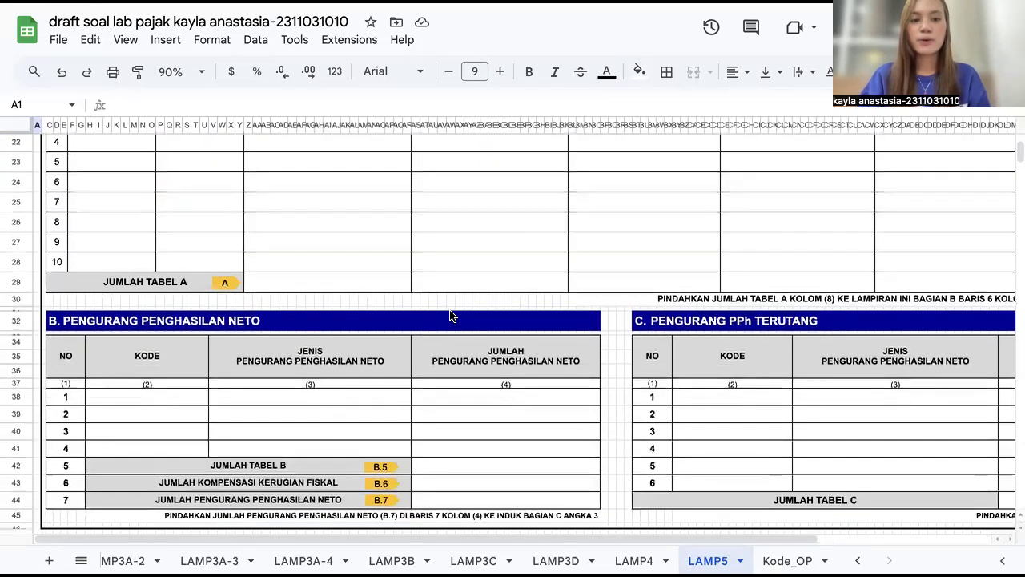
scroll(449, 315, "down", 1)
scroll(601, 322, "down", 2)
scroll(602, 322, "down", 1)
scroll(622, 406, "right", 1)
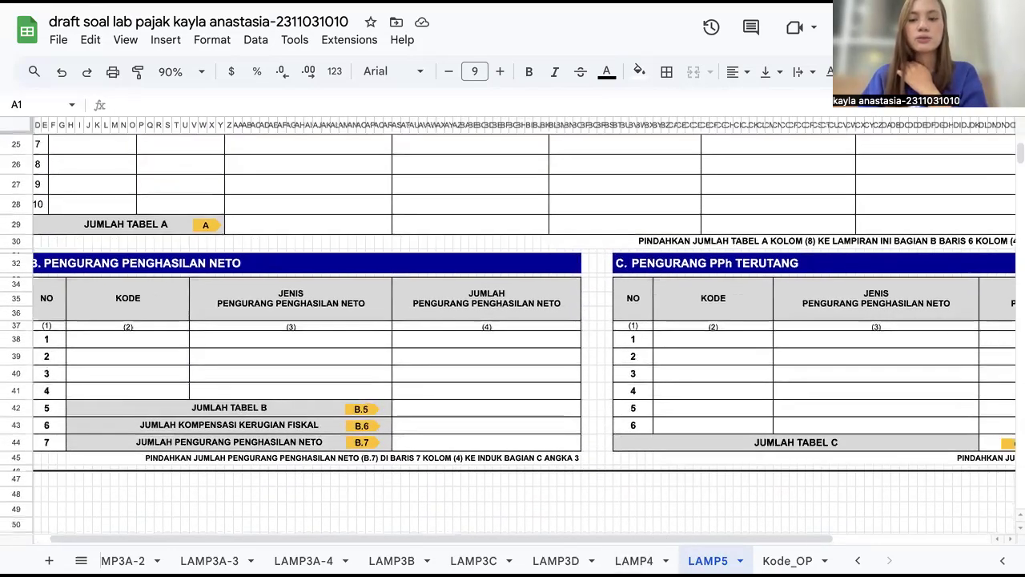
Step: Open the LAMP4 attachment and inspect the gross and net income formulas for taxpayer and spouse
left_click(632, 559)
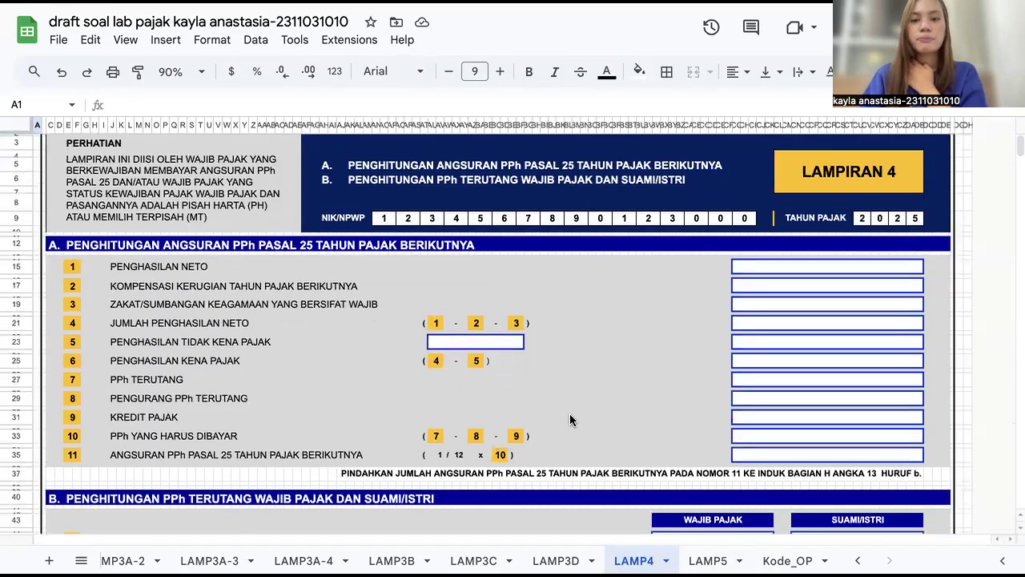
scroll(570, 417, "down", 3)
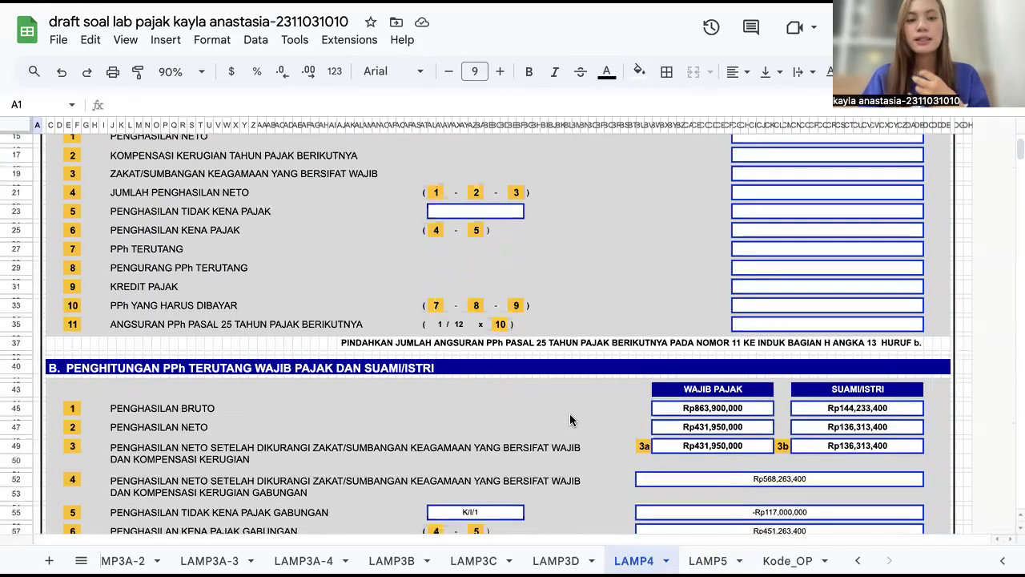
scroll(570, 417, "down", 4)
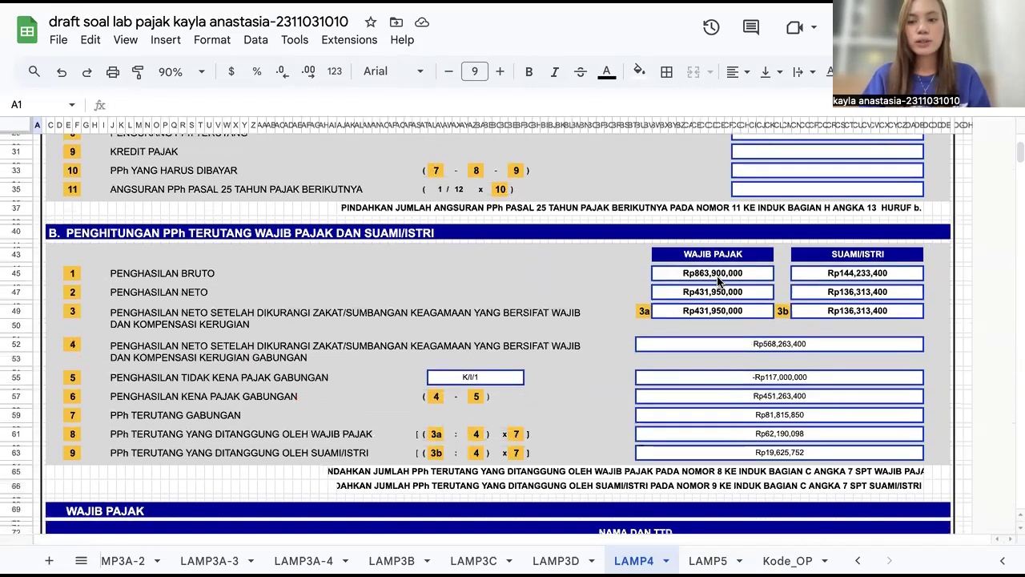
left_click(719, 279)
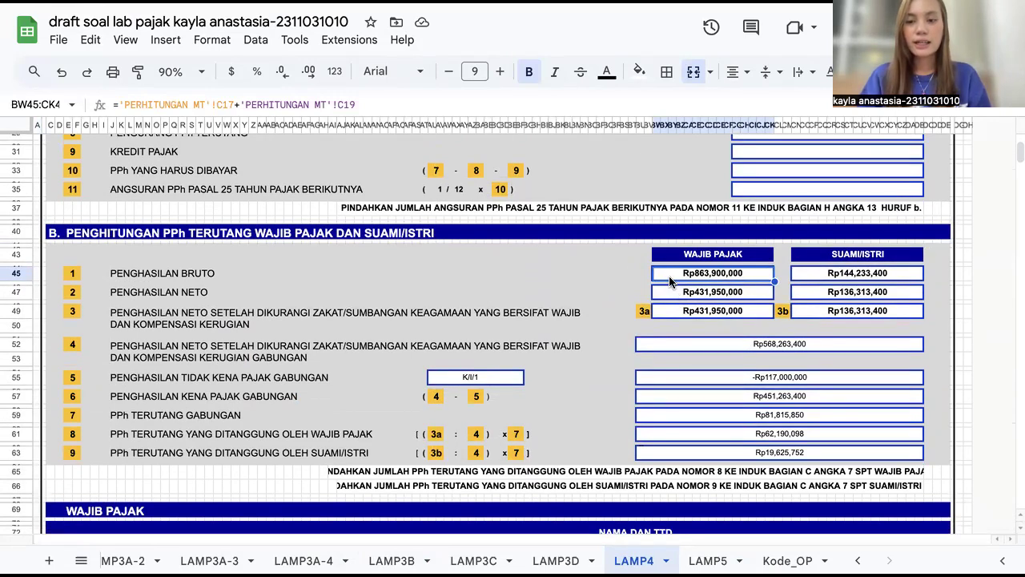
left_click(806, 276)
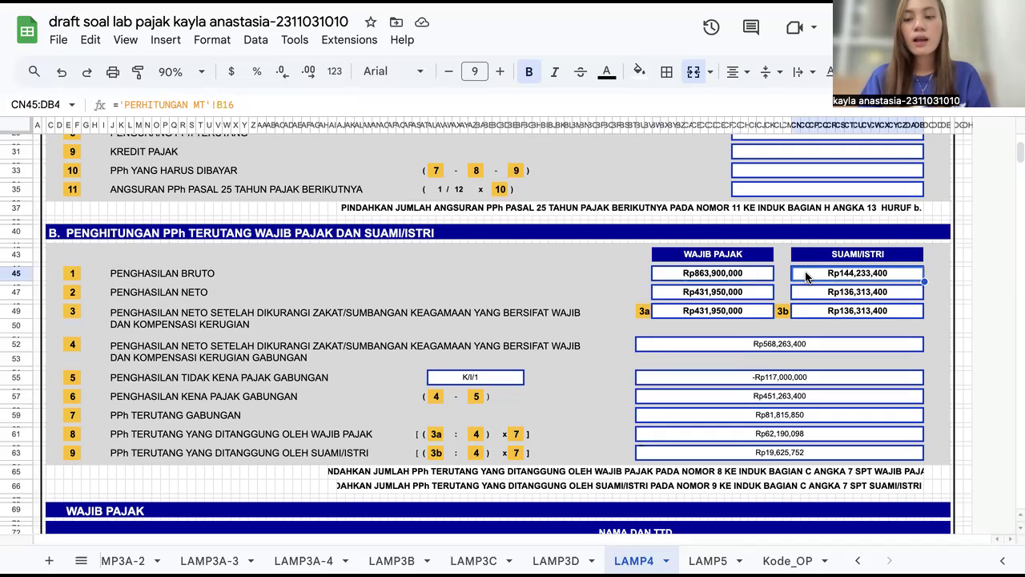
left_click(689, 298)
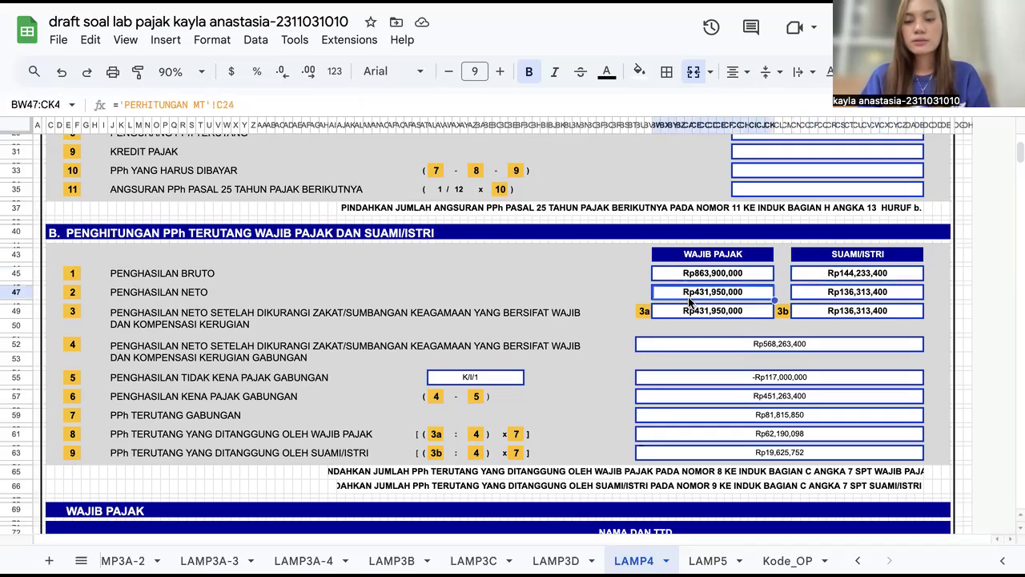
scroll(689, 300, "down", 1)
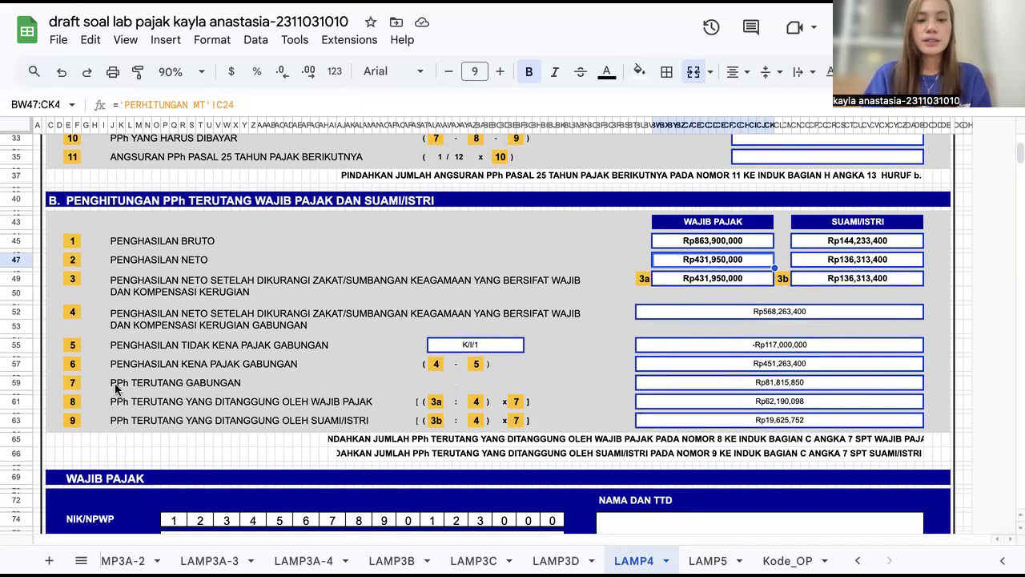
scroll(130, 552, "up", 5)
scroll(129, 552, "up", 3)
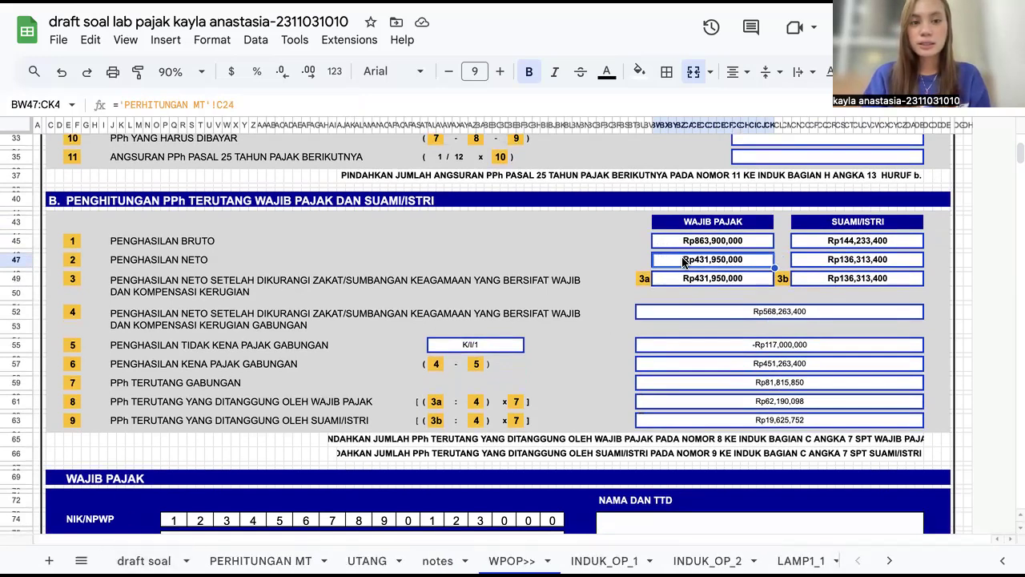
Step: Switch to the PERHITUNGAN MT sheet and inspect the husband's Penghasilan Bruto sum formula
left_click(260, 561)
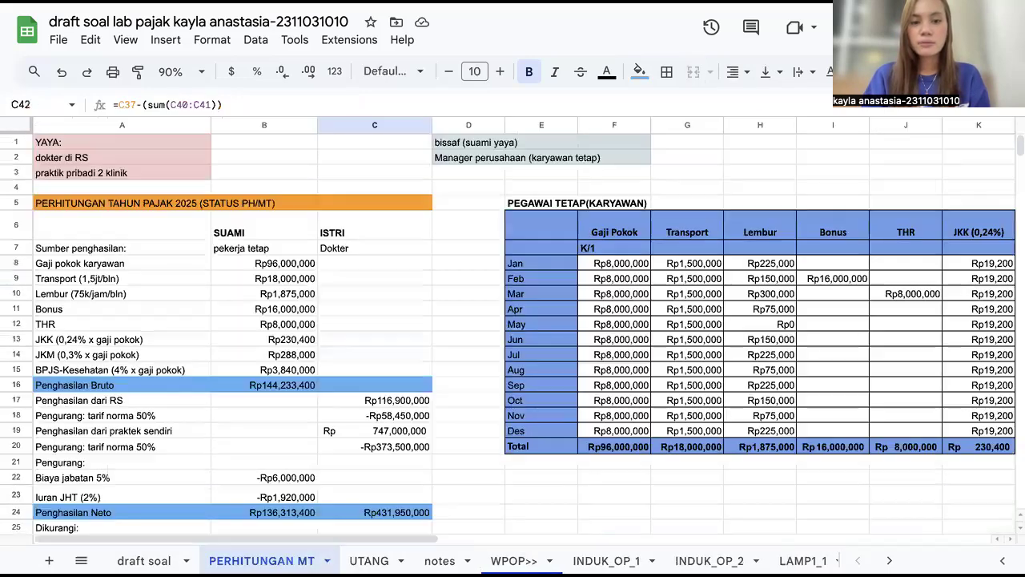
scroll(258, 308, "down", 5)
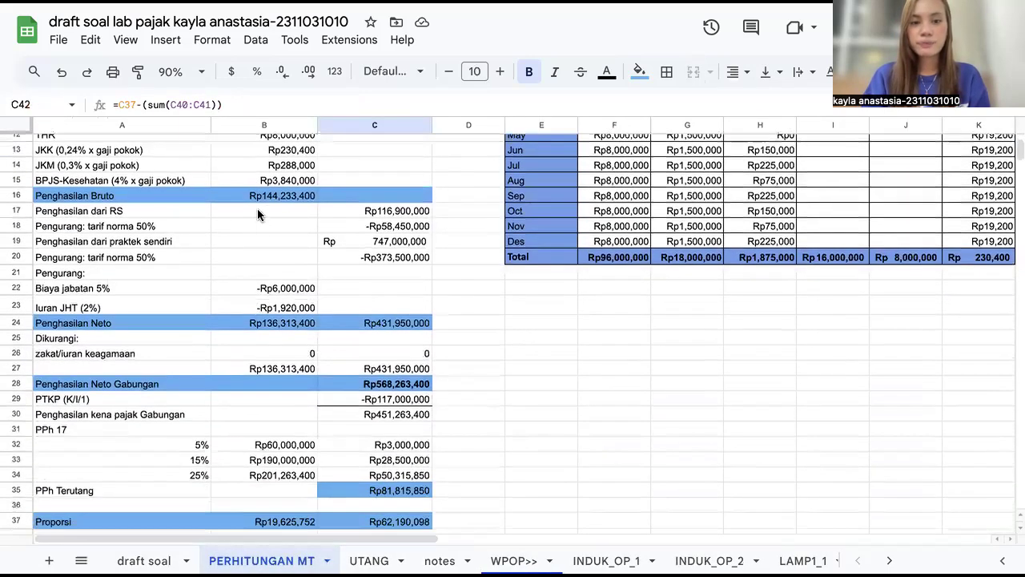
left_click(258, 199)
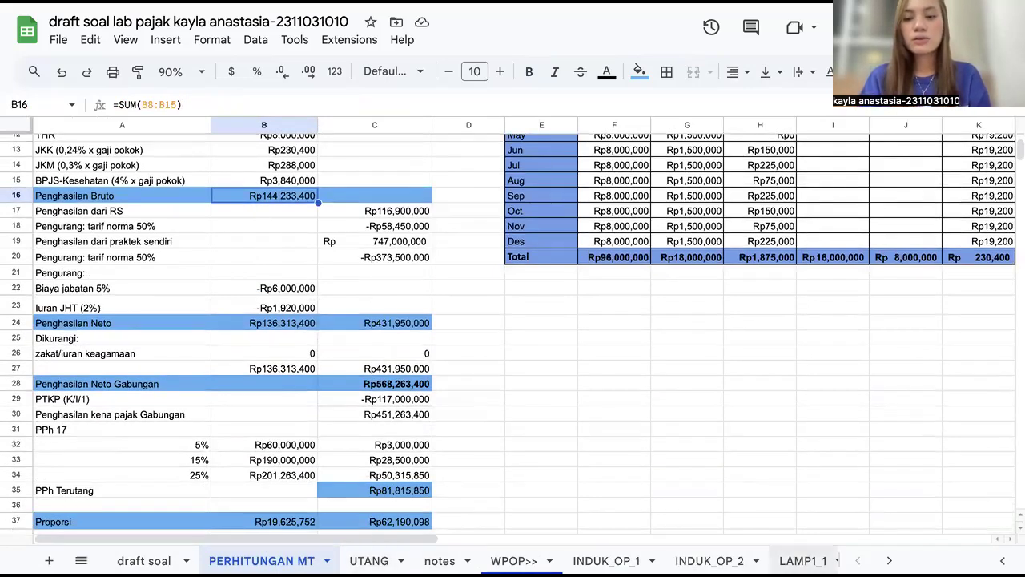
Step: Return to LAMP4 and inspect the formulas of the 3a and 3b net income cells
left_click(889, 560)
scroll(622, 556, "right", 2)
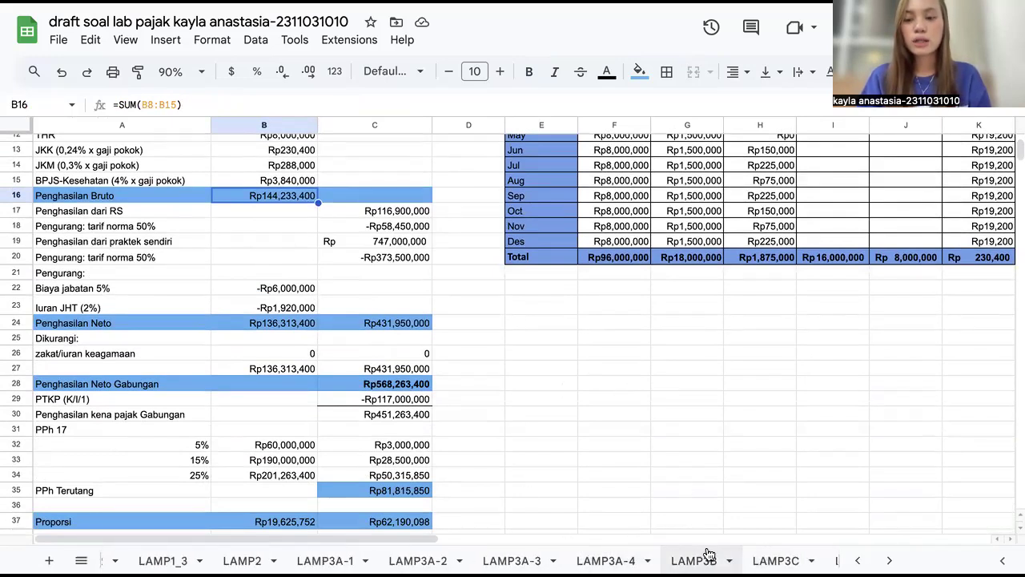
scroll(608, 559, "right", 3)
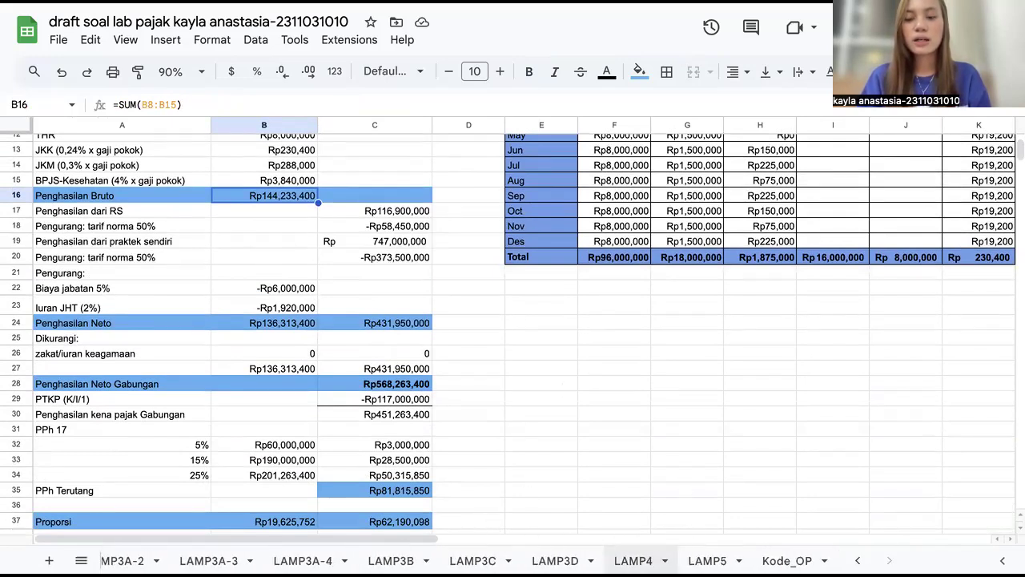
left_click(633, 560)
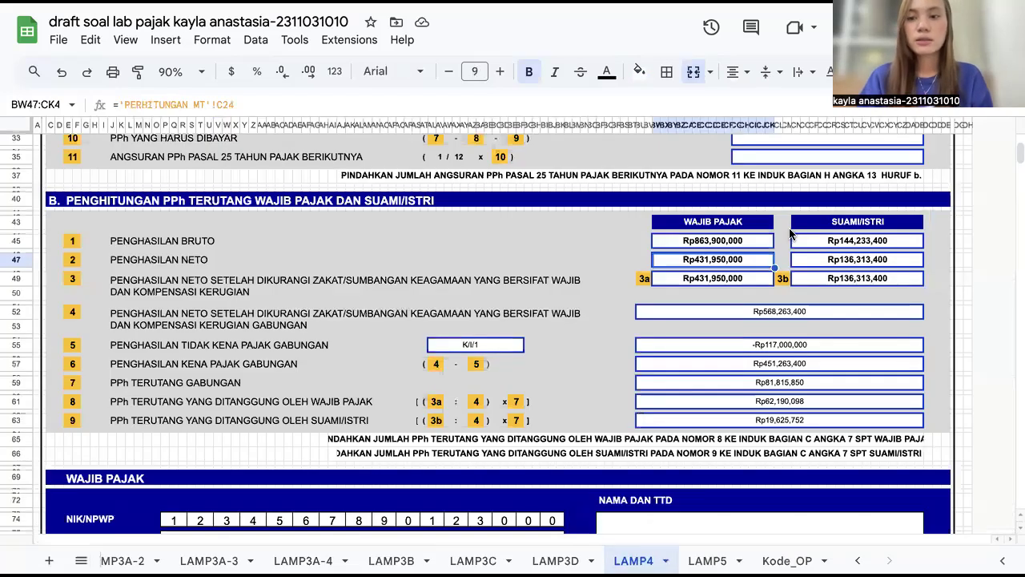
left_click(823, 265)
left_click(674, 281)
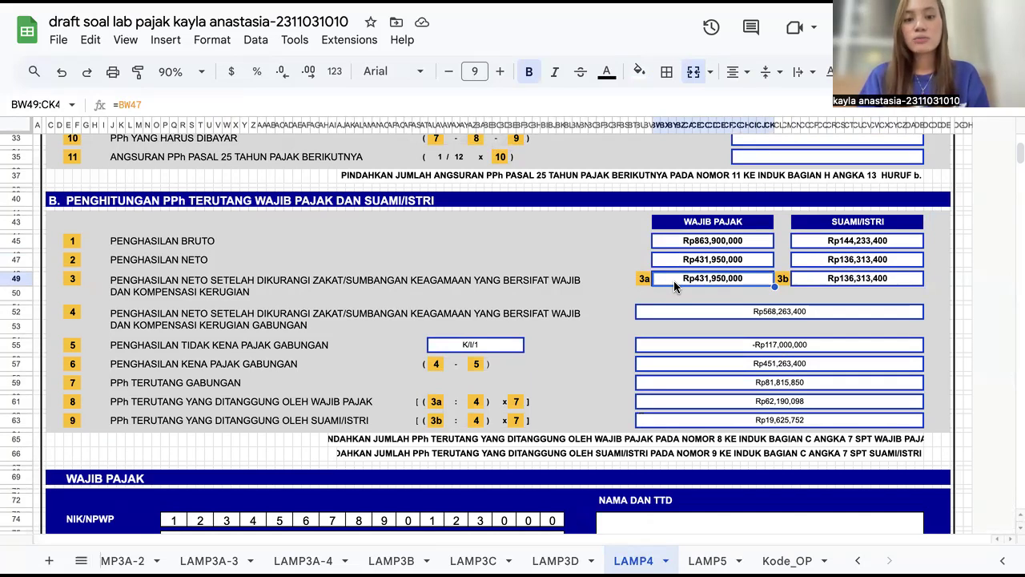
left_click(853, 279)
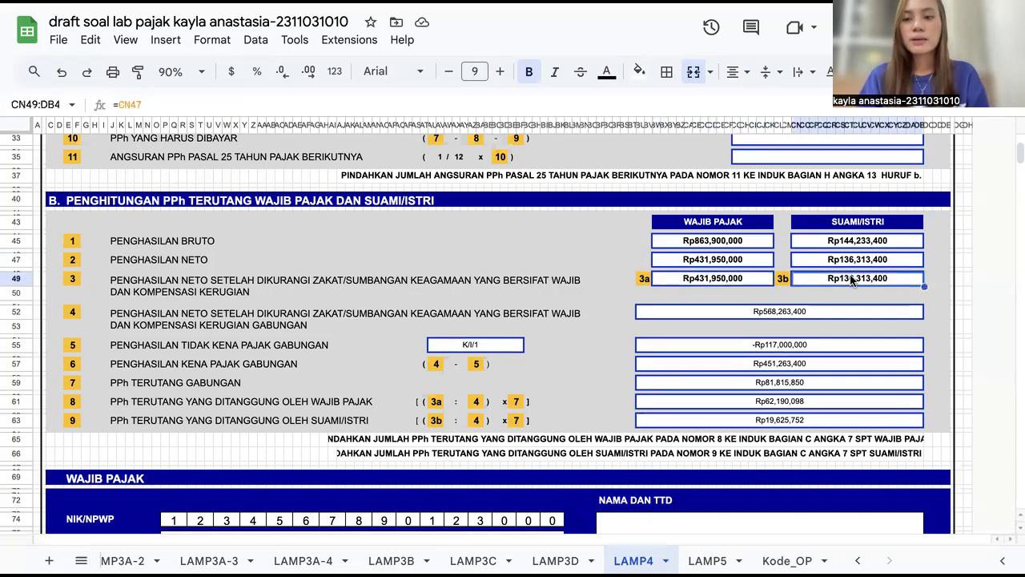
left_click(717, 280)
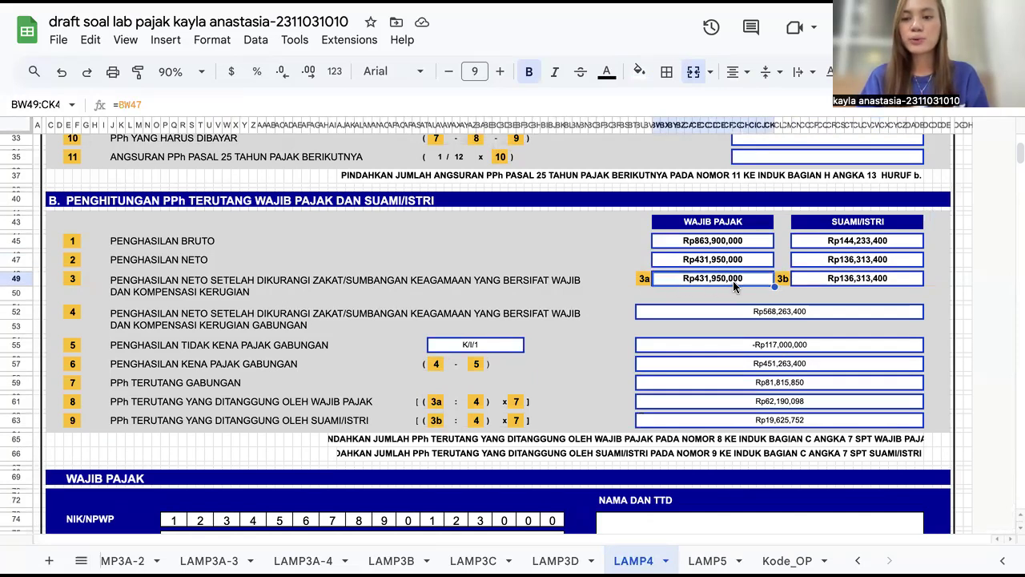
left_click(806, 283)
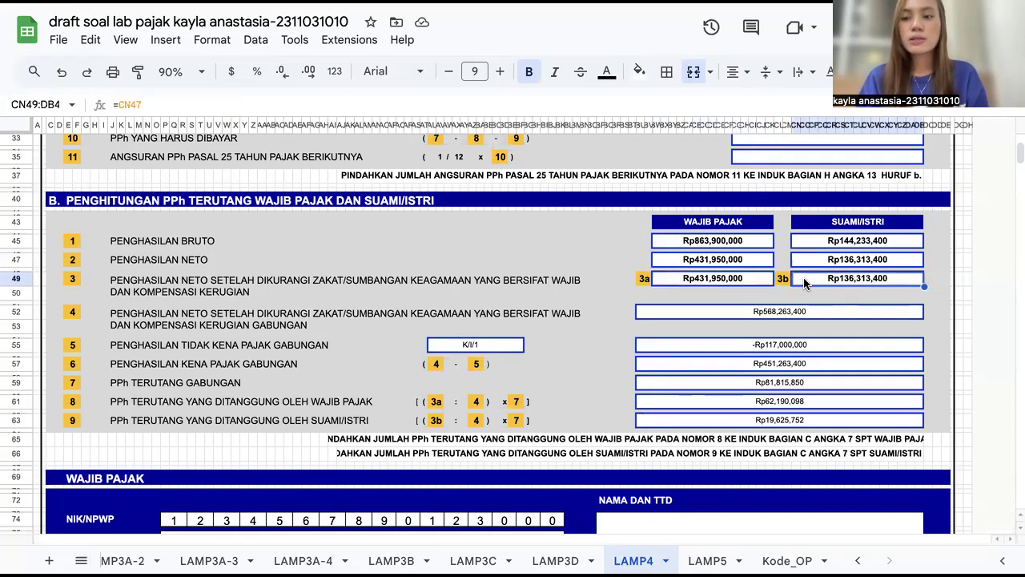
Step: Inspect LAMP4's combined net income formula and the joint PTKP status cell
scroll(805, 283, "down", 1)
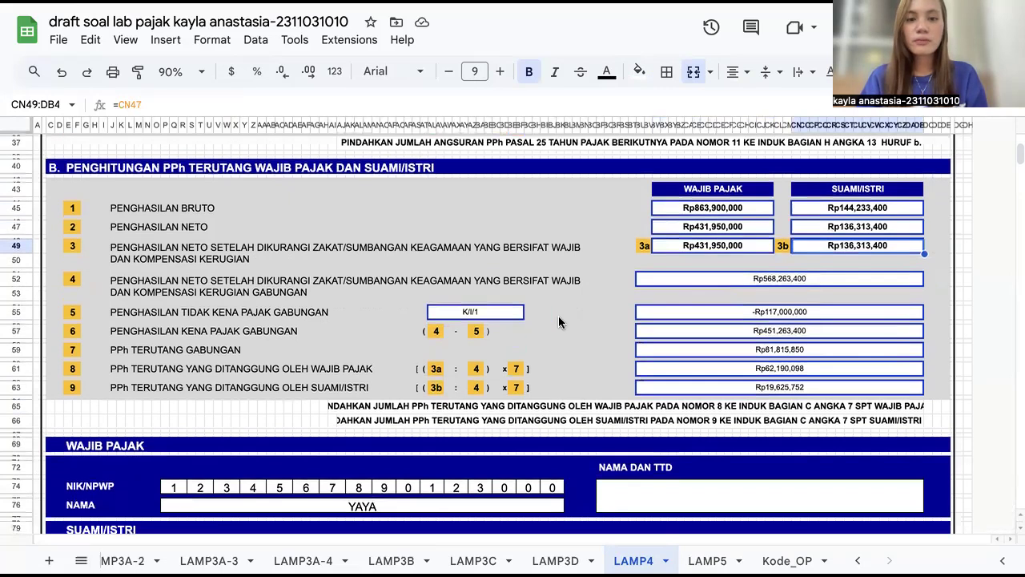
scroll(560, 322, "down", 1)
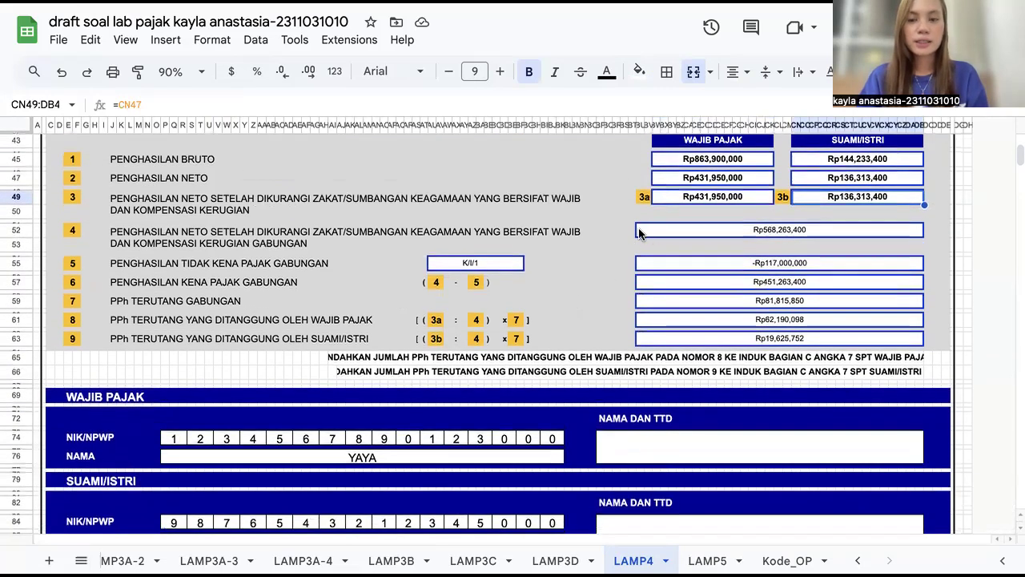
left_click(640, 232)
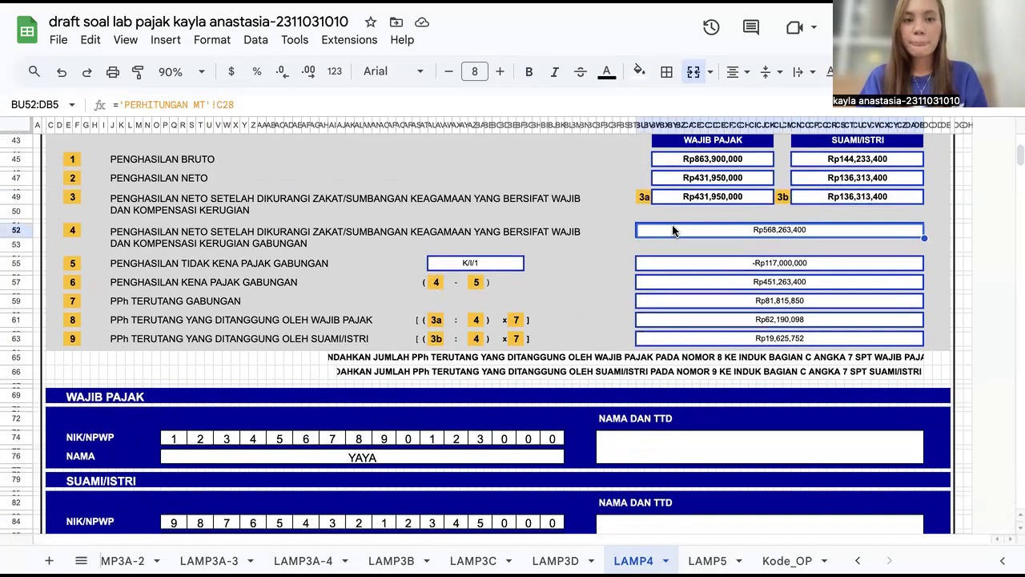
scroll(607, 270, "down", 1)
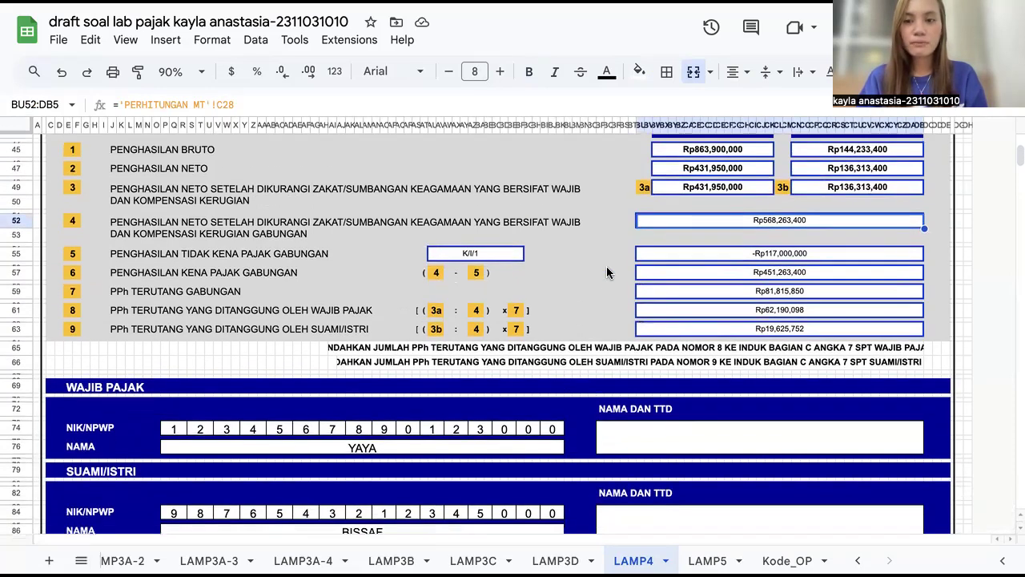
left_click(490, 235)
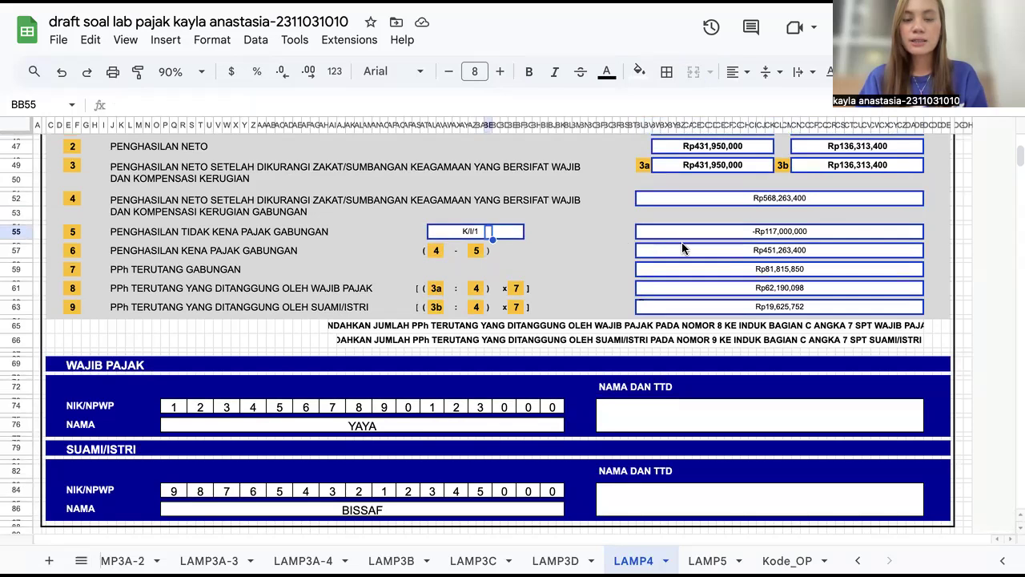
Step: Inspect LAMP4's joint PTKP cell formula and the Penghasilan Kena Pajak Gabungan formula
left_click(664, 232)
scroll(663, 234, "down", 1)
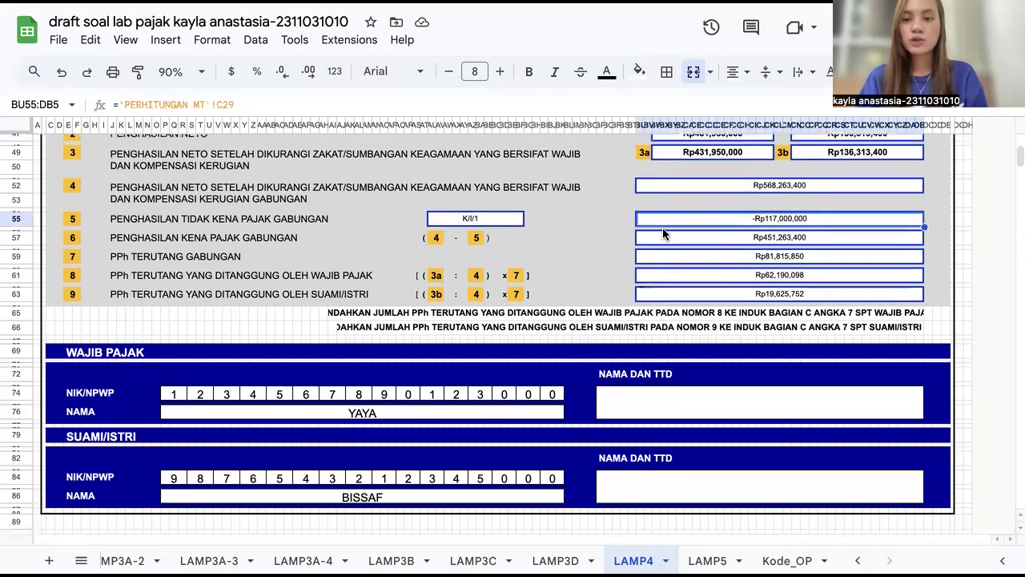
scroll(663, 233, "down", 1)
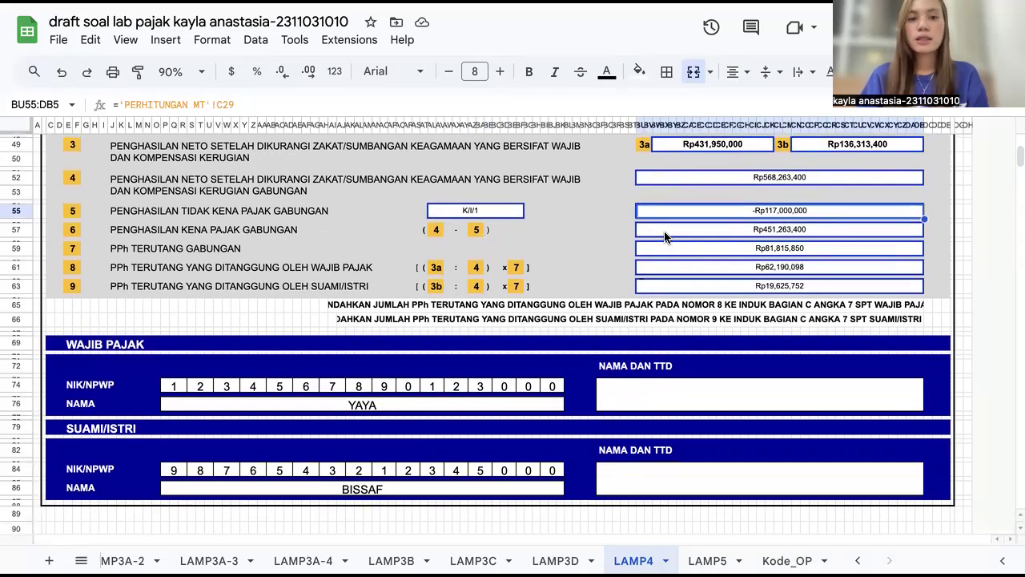
left_click(664, 236)
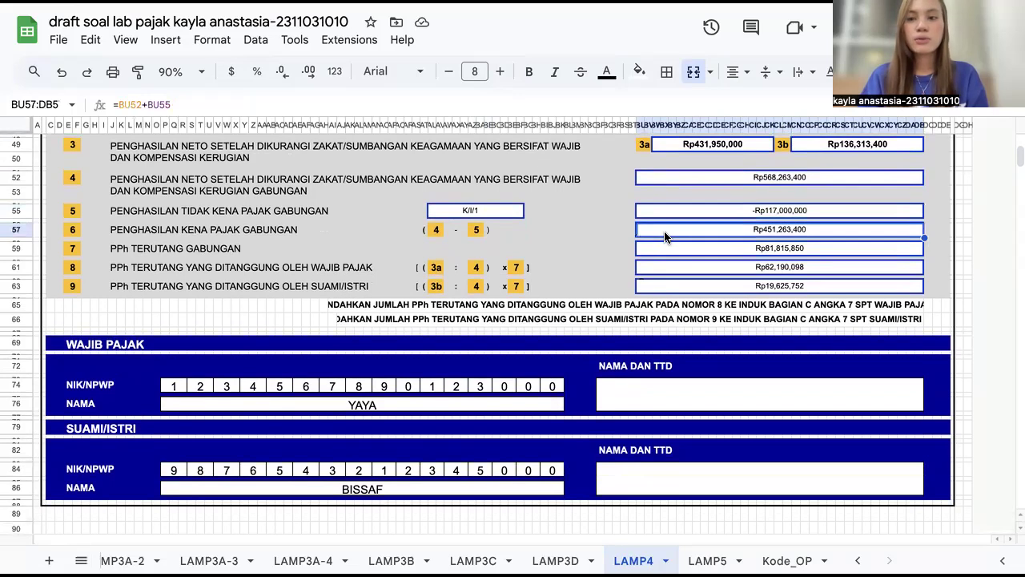
Step: Review the links of the combined net income, PTKP, and joint PPh terutang cells, and the taxpayer's share formula
scroll(664, 236, "up", 2)
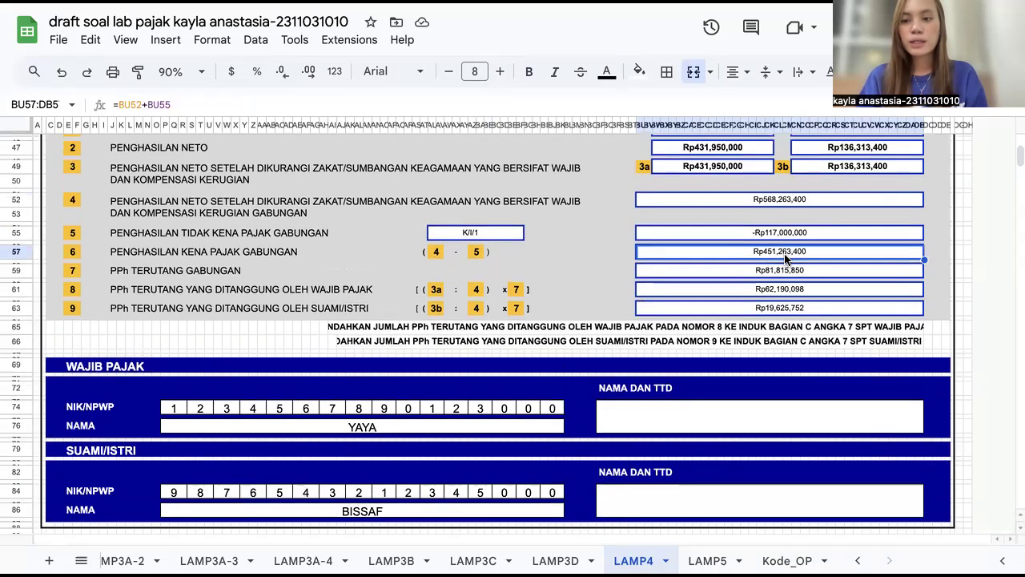
left_click(664, 202)
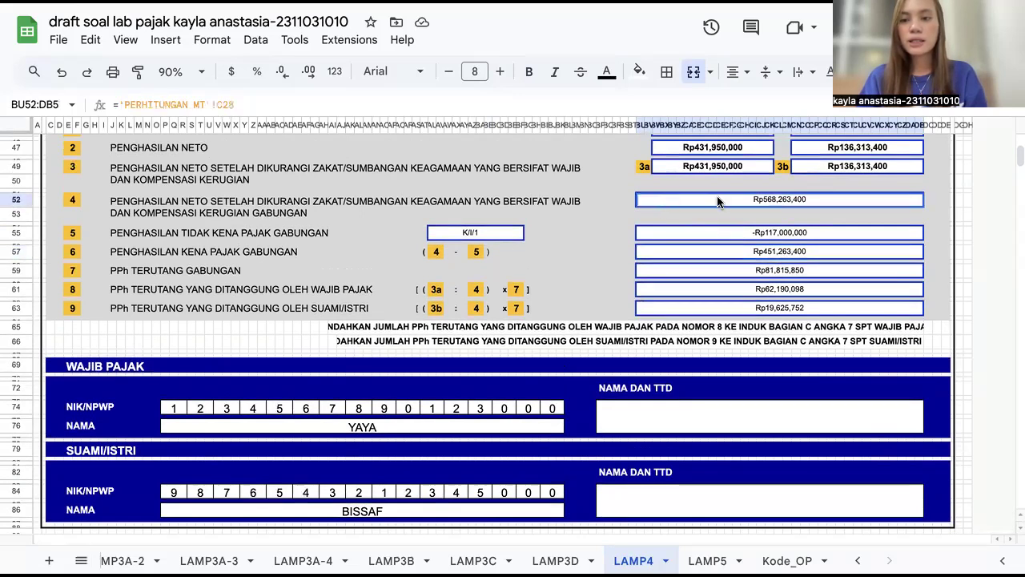
left_click(658, 238)
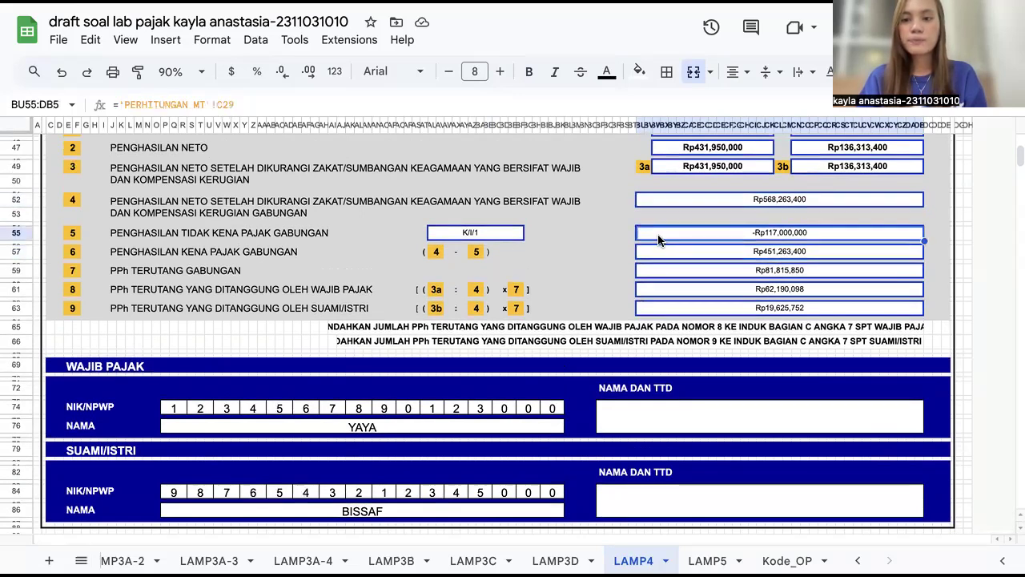
scroll(659, 251, "down", 2)
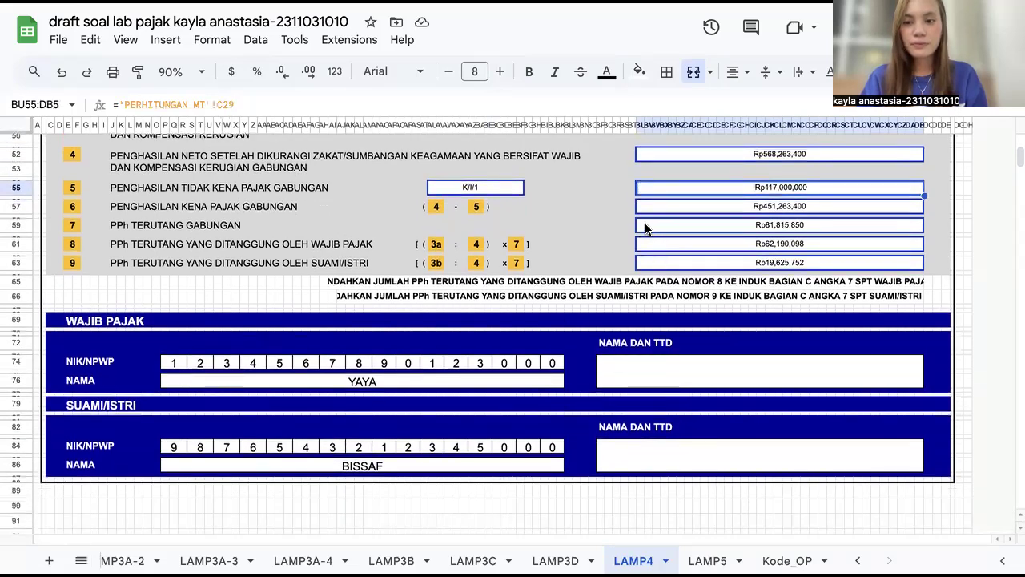
left_click(646, 228)
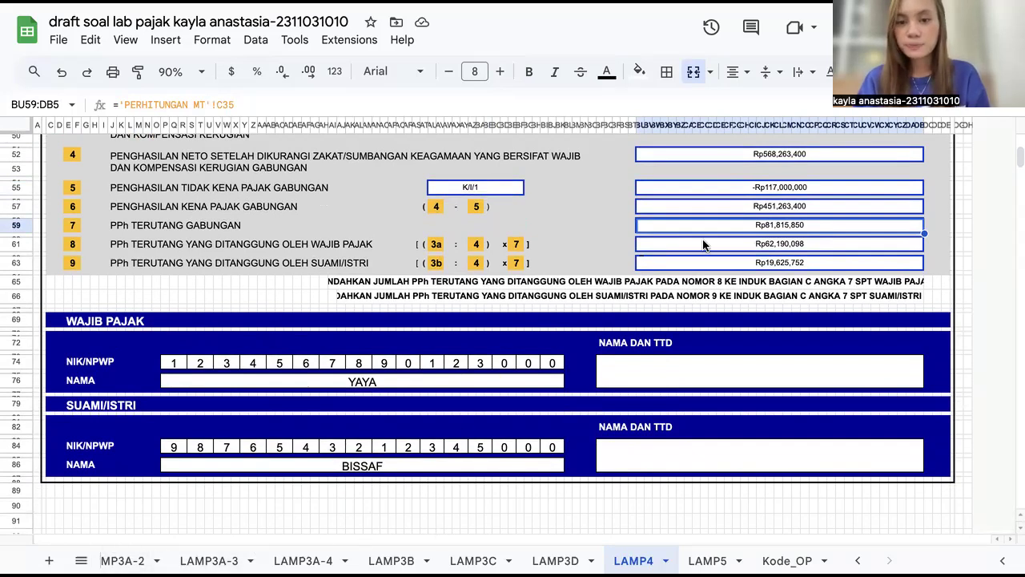
left_click(685, 248)
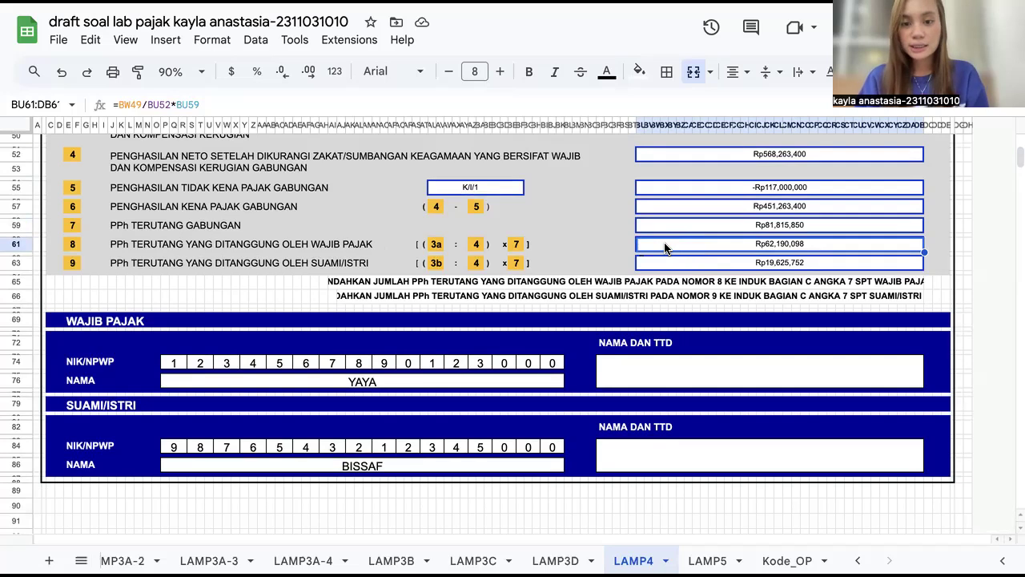
Step: Recheck the 3a net income and joint PPh cells, then inspect the taxpayer's and spouse's PPh share formulas
scroll(664, 247, "up", 1)
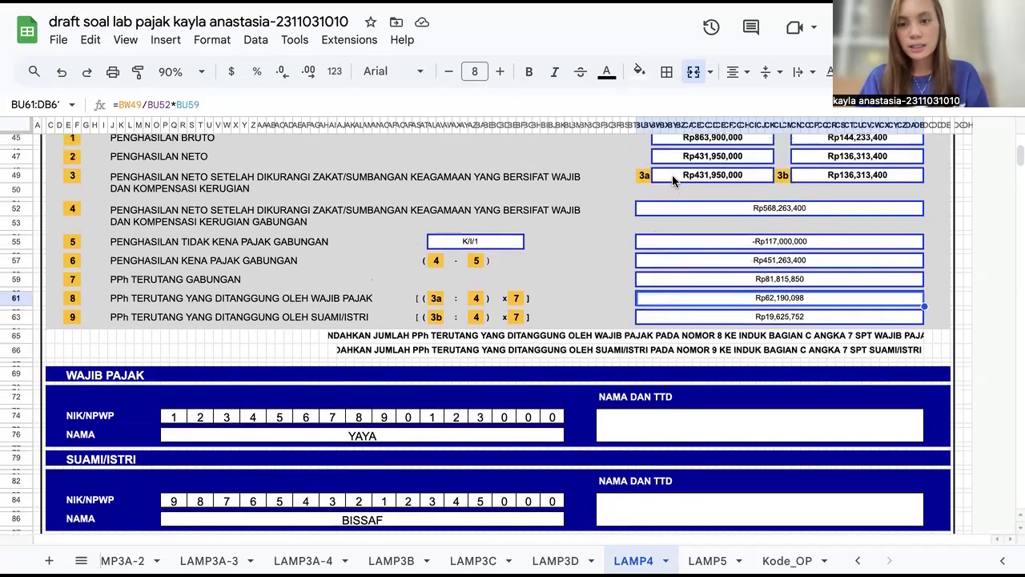
left_click(672, 174)
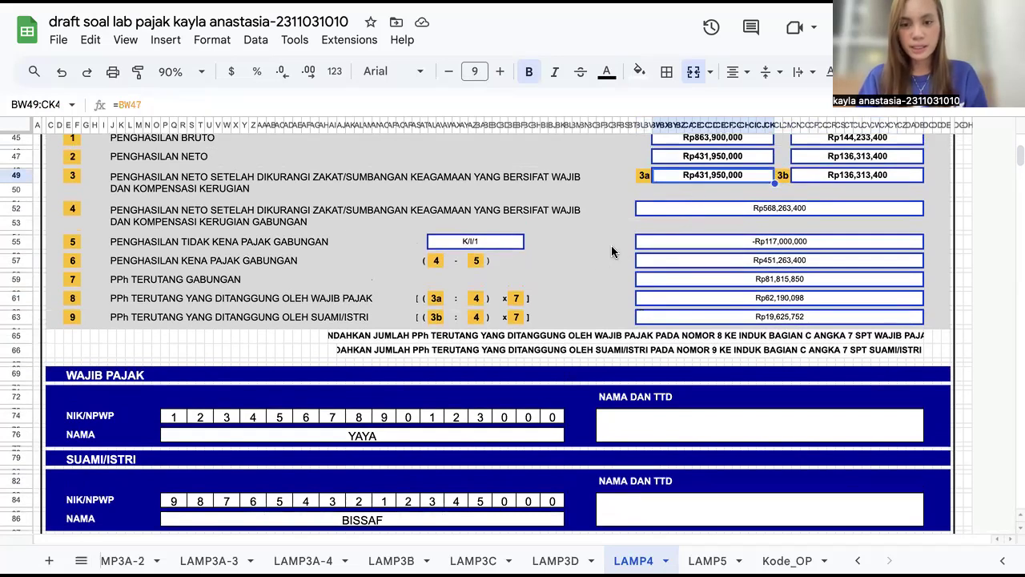
left_click(673, 210)
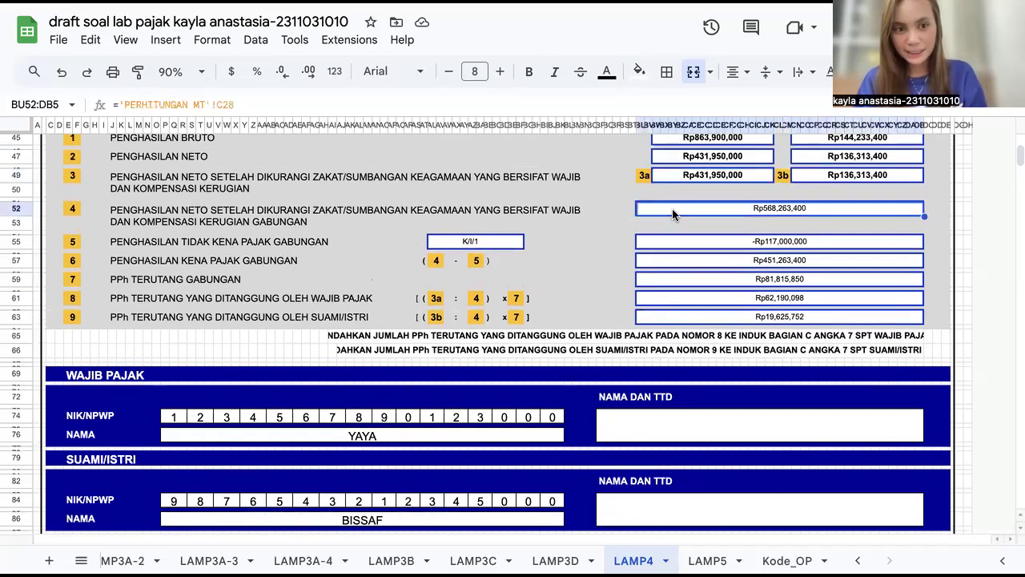
scroll(672, 208, "down", 1)
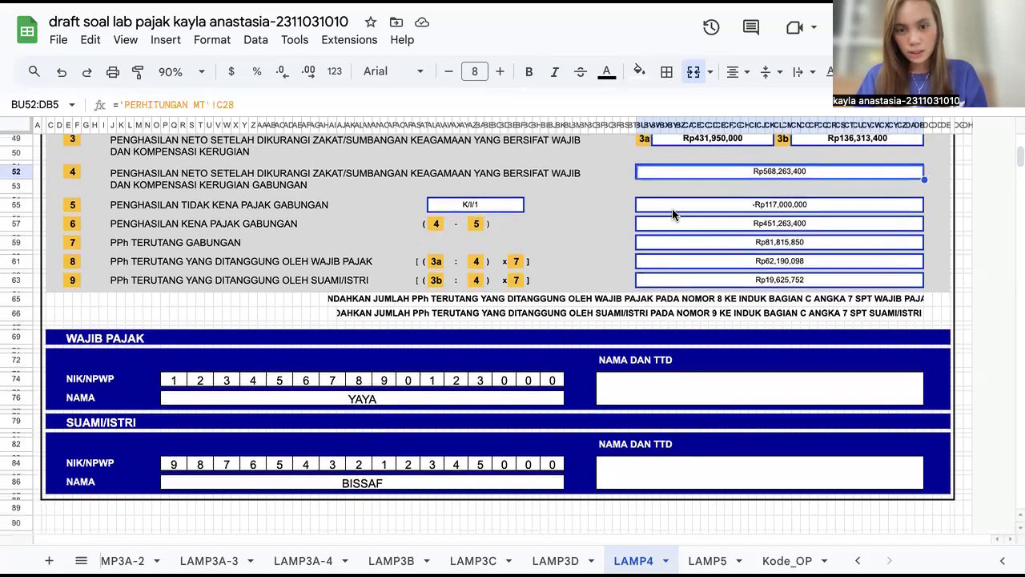
left_click(671, 245)
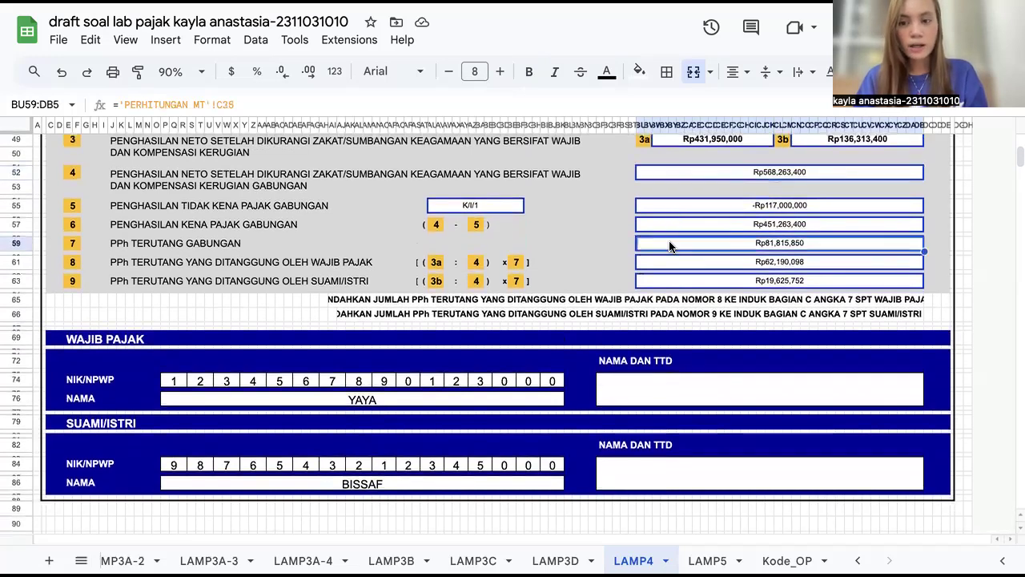
left_click(661, 266)
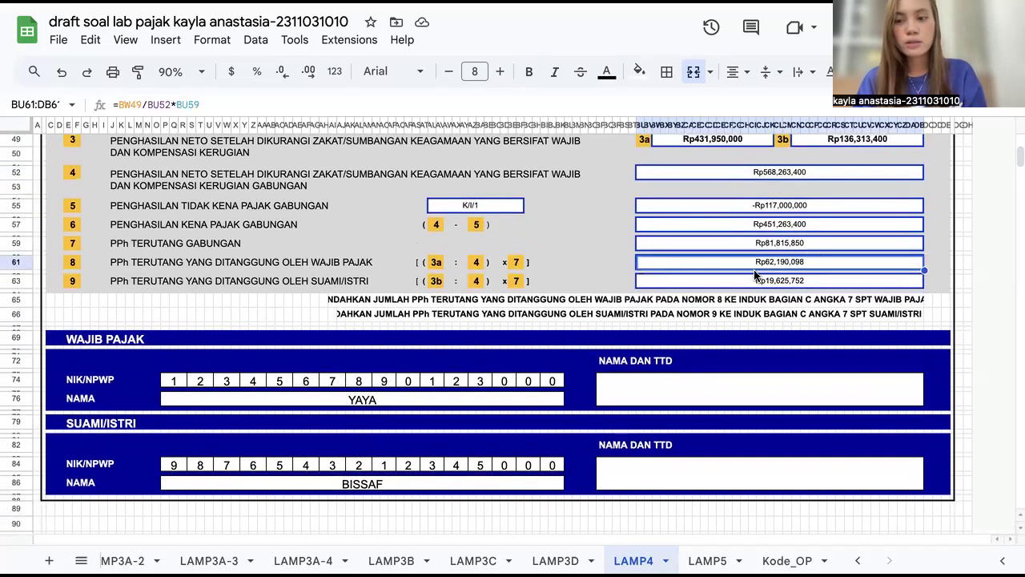
scroll(754, 275, "down", 1)
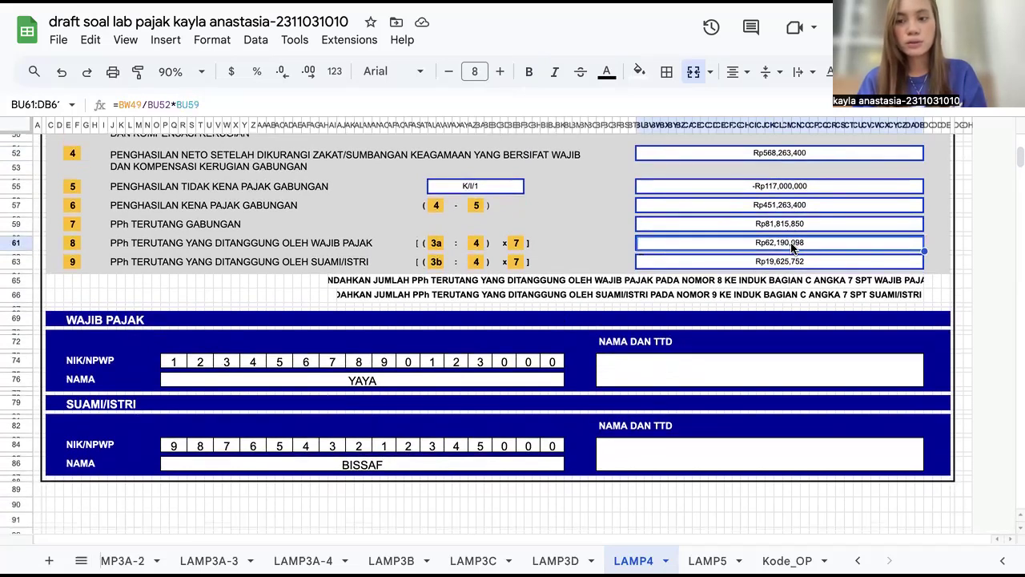
left_click(648, 262)
scroll(647, 263, "down", 1)
scroll(647, 263, "down", 1)
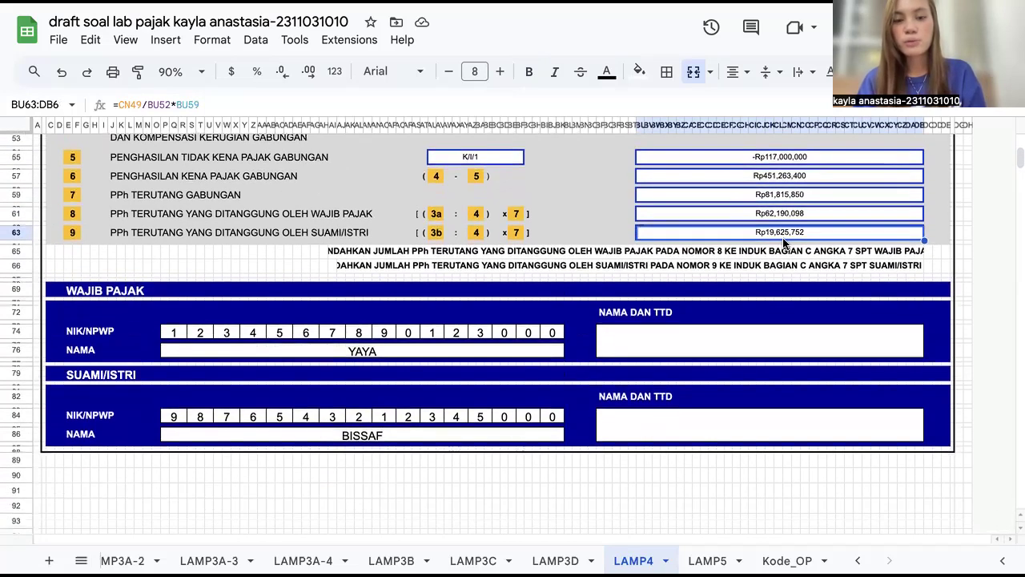
Step: Select the taxpayer and spouse NIK/NPWP and name section, then select the spouse's signature box
scroll(514, 333, "up", 1)
left_click_drag(184, 346, 533, 445)
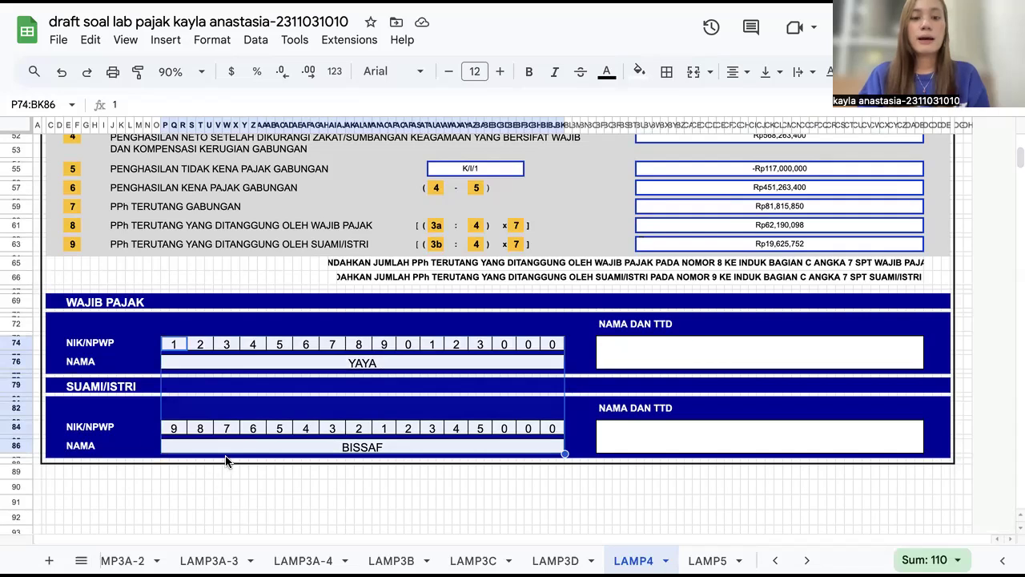
left_click(643, 426)
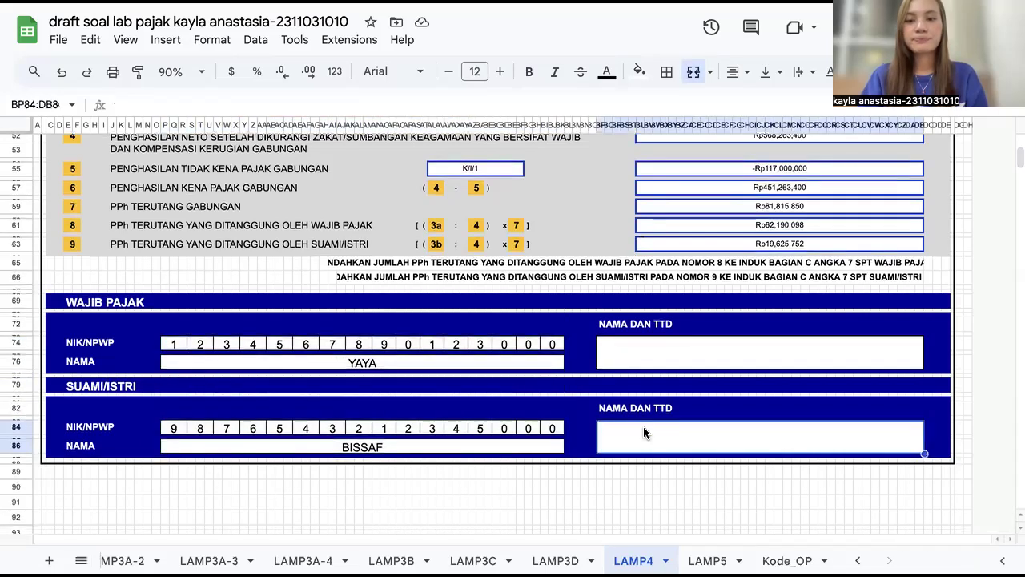
Step: Scroll through the LAMP3D attachment's entertainment, promotion, and bad-debt tables
scroll(643, 427, "up", 10)
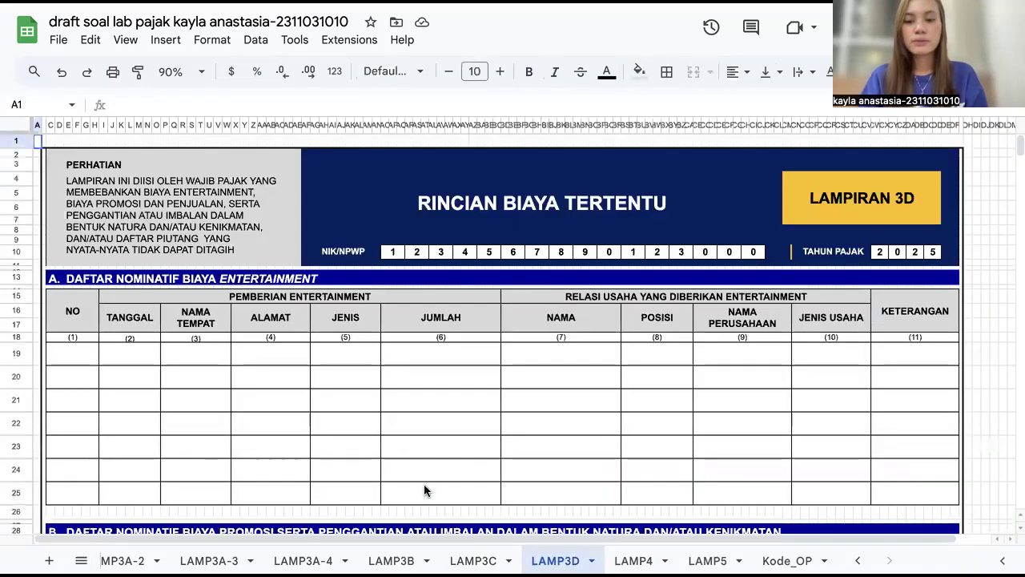
scroll(505, 405, "down", 5)
scroll(507, 400, "down", 10)
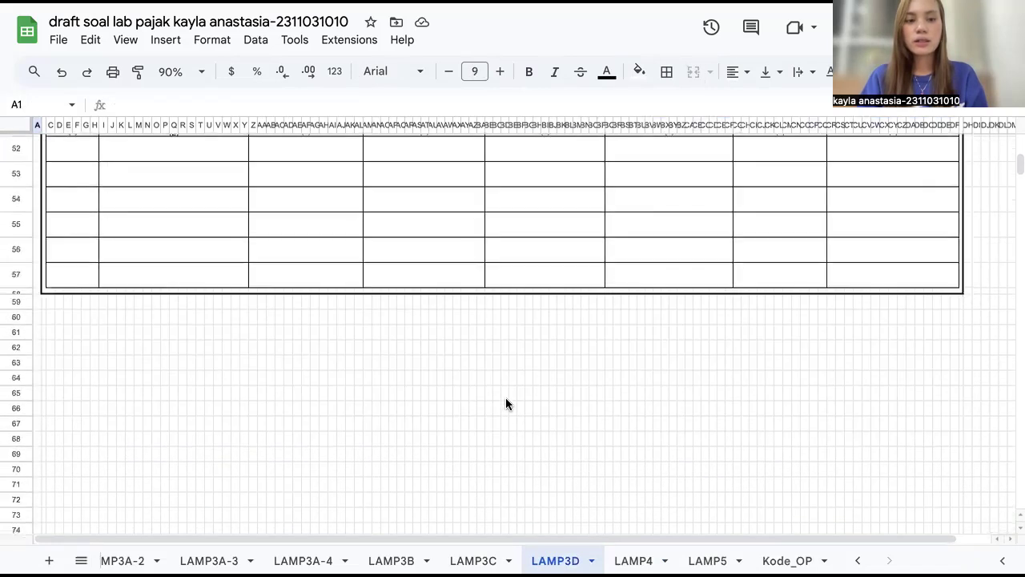
scroll(505, 398, "up", 5)
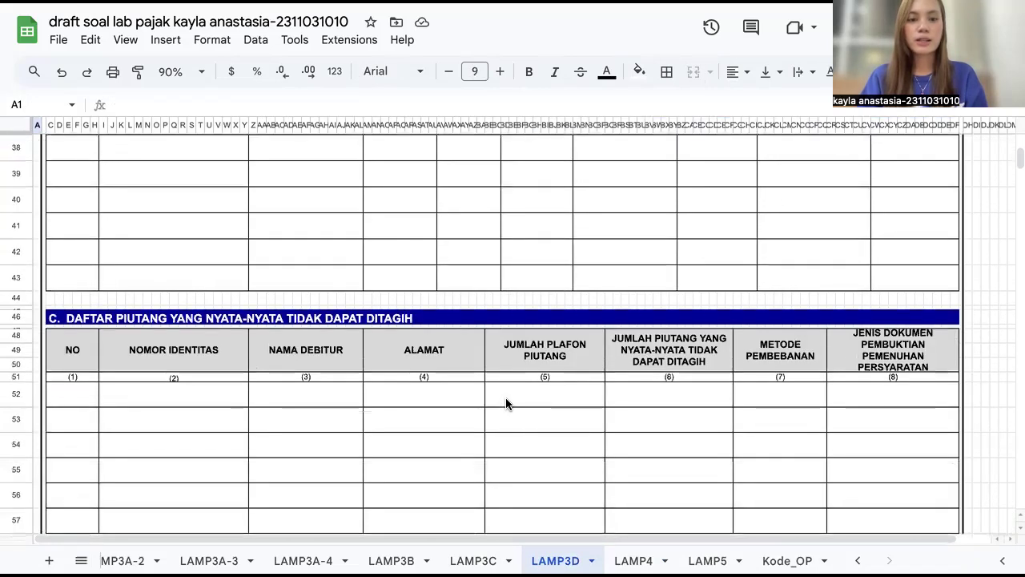
scroll(506, 398, "up", 8)
scroll(135, 285, "up", 3)
scroll(134, 280, "down", 1)
scroll(134, 281, "down", 10)
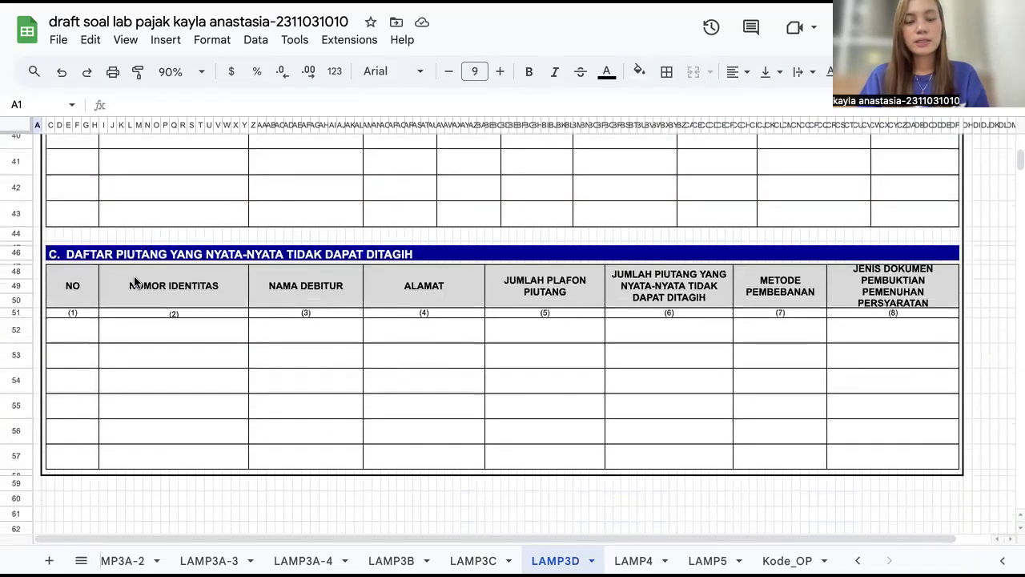
Step: Open the LAMP3C attachment and browse its fiscal depreciation and amortisation table
left_click(473, 560)
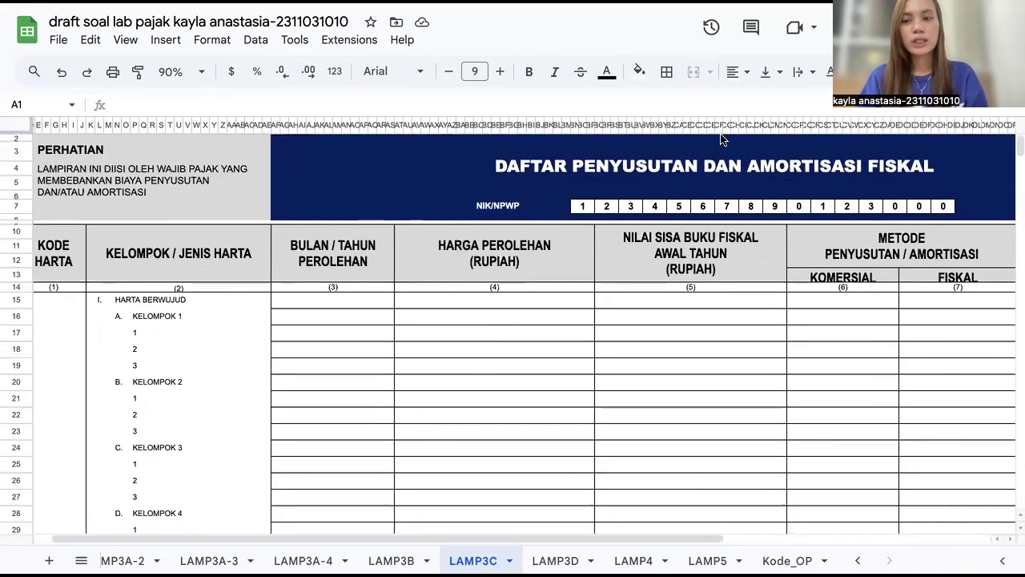
scroll(698, 270, "down", 10)
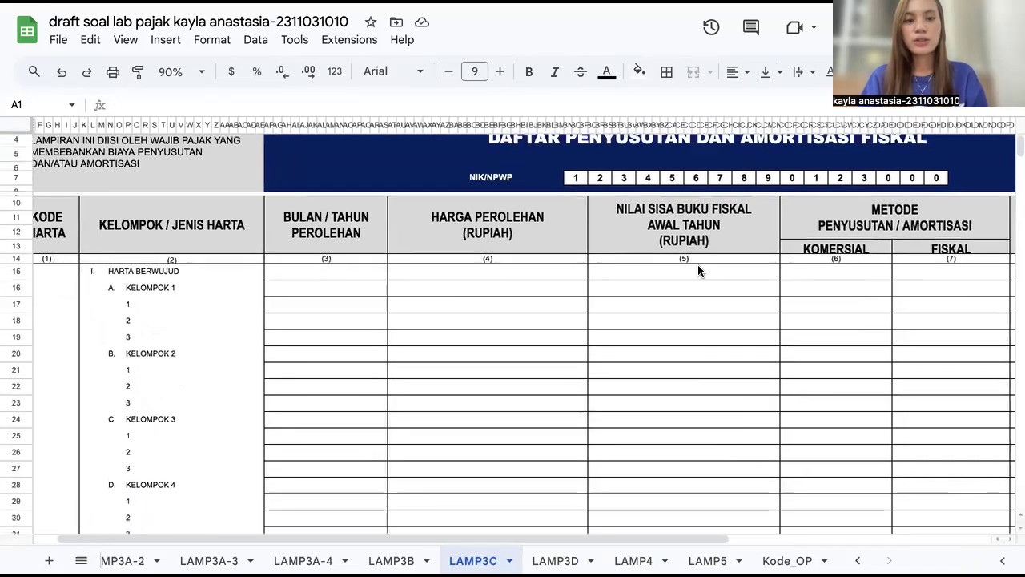
scroll(698, 270, "up", 8)
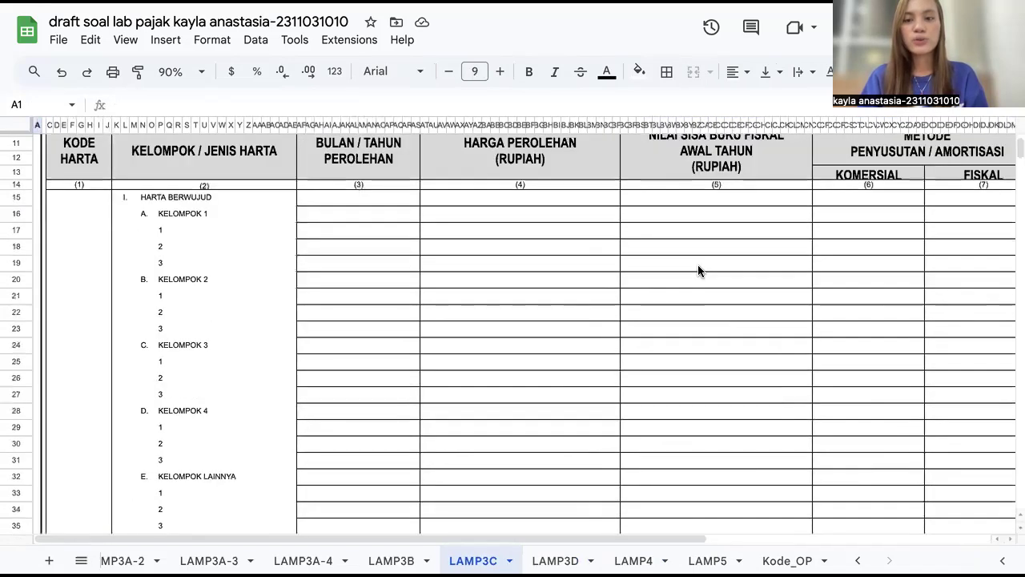
scroll(698, 270, "up", 3)
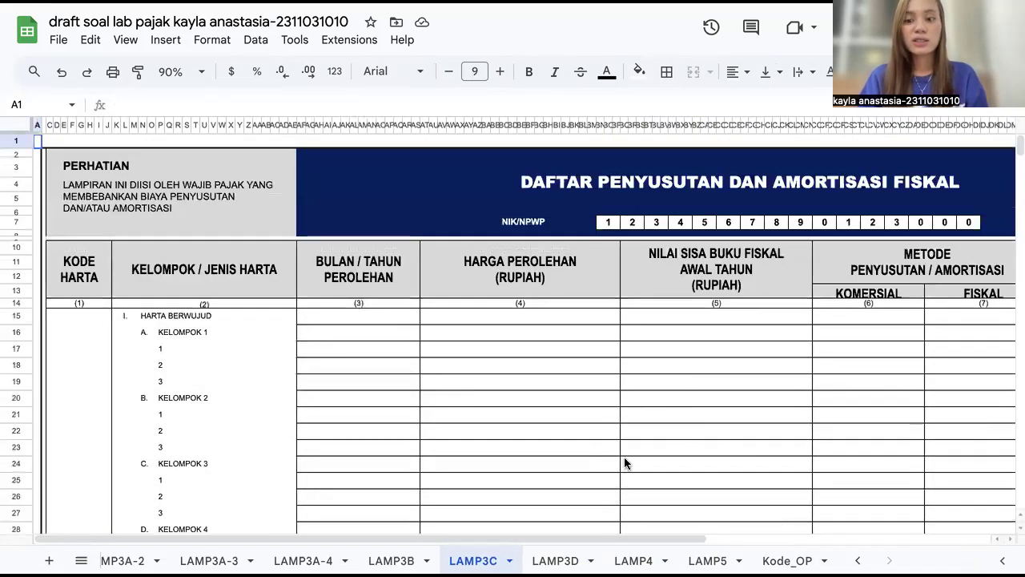
Step: Open the LAMP3B attachment and inspect the business location list's ID TKU, name, and address cells
left_click(391, 559)
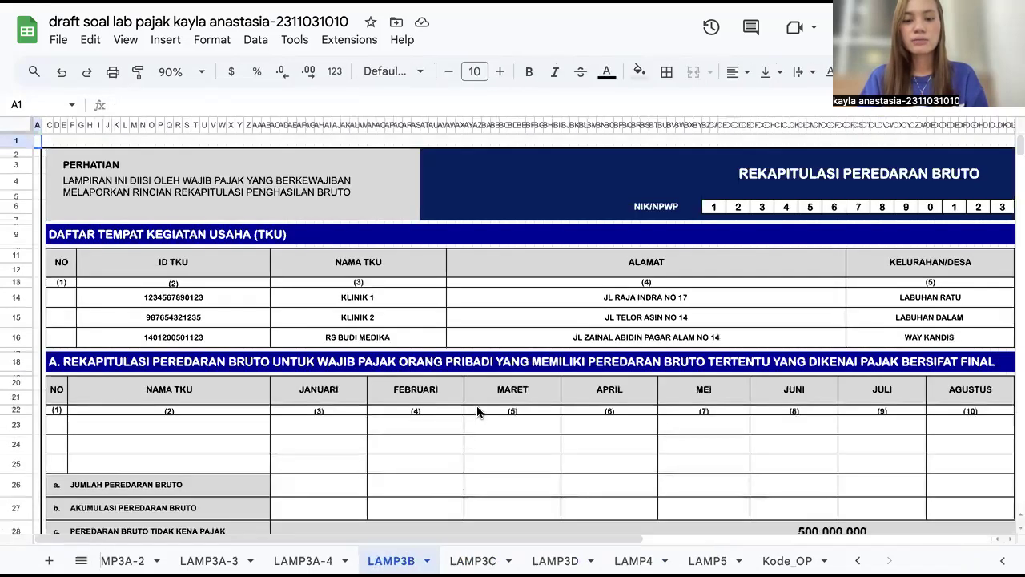
scroll(634, 377, "down", 1)
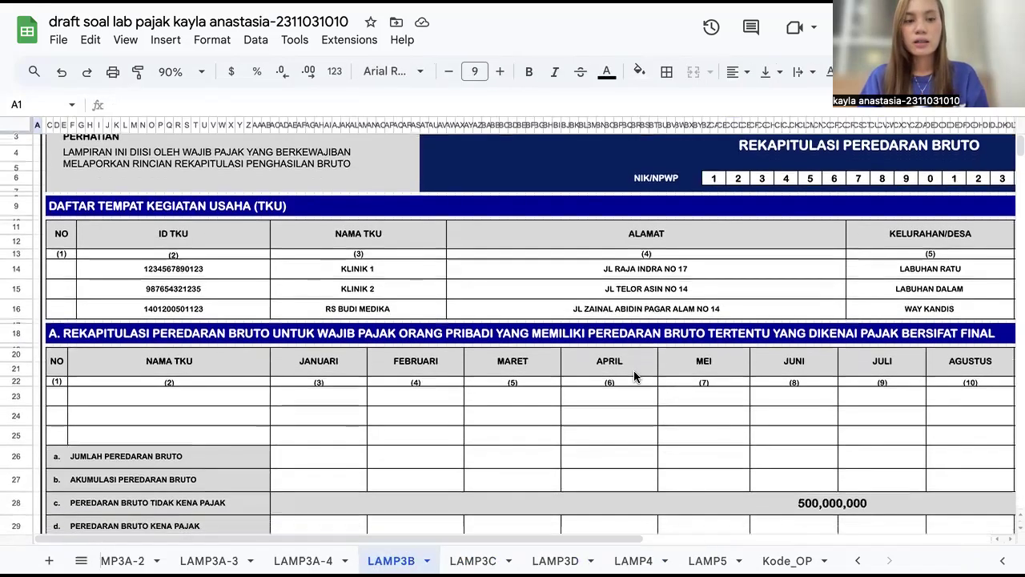
scroll(634, 377, "up", 1)
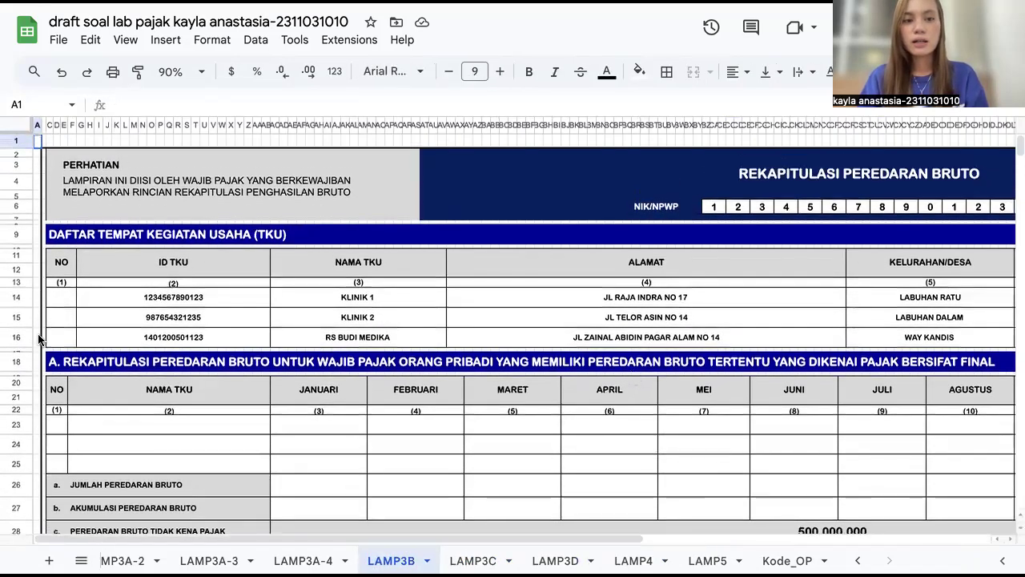
scroll(549, 274, "right", 5)
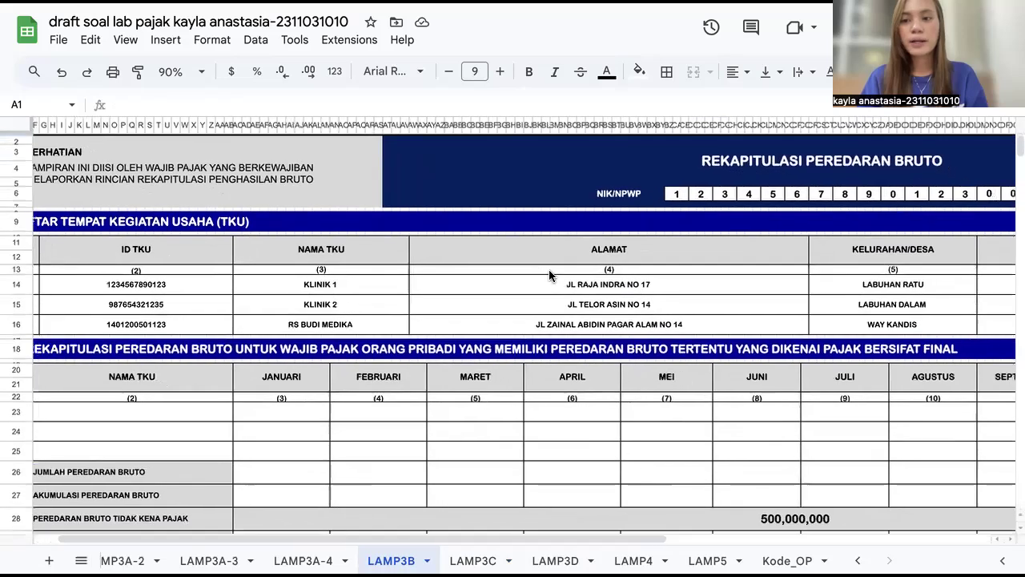
scroll(548, 269, "left", 5)
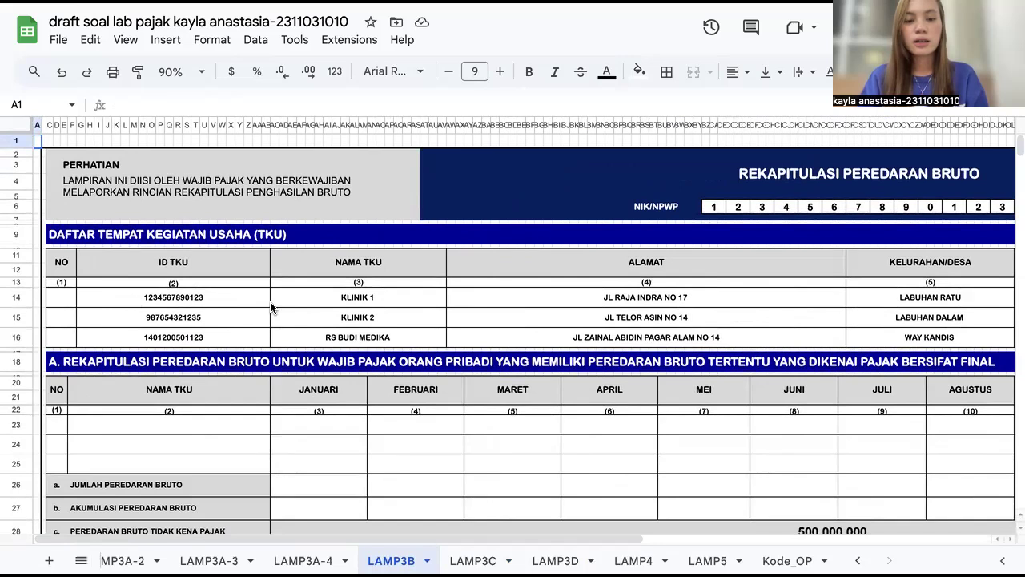
left_click_drag(246, 305, 314, 342)
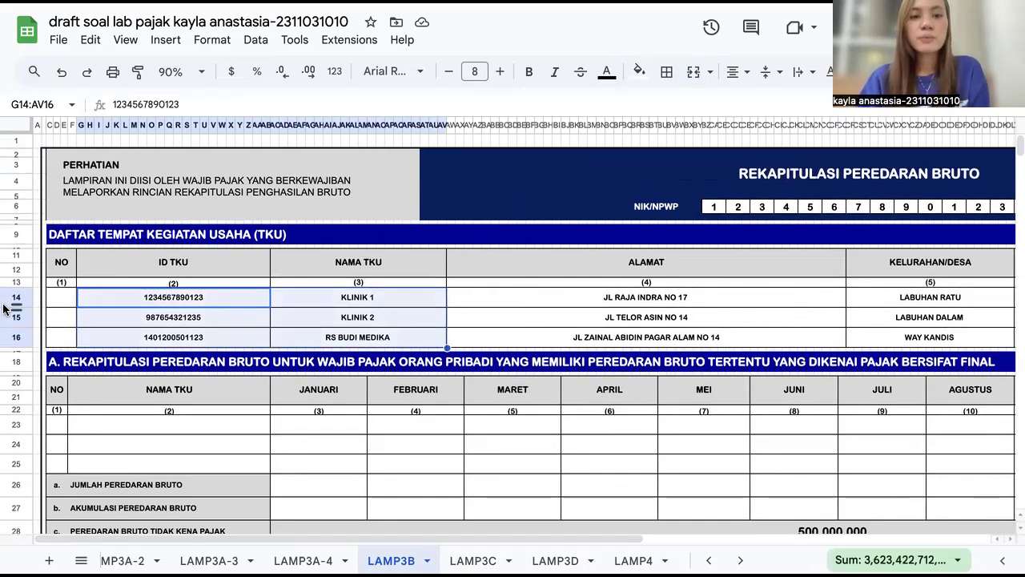
left_click(487, 304)
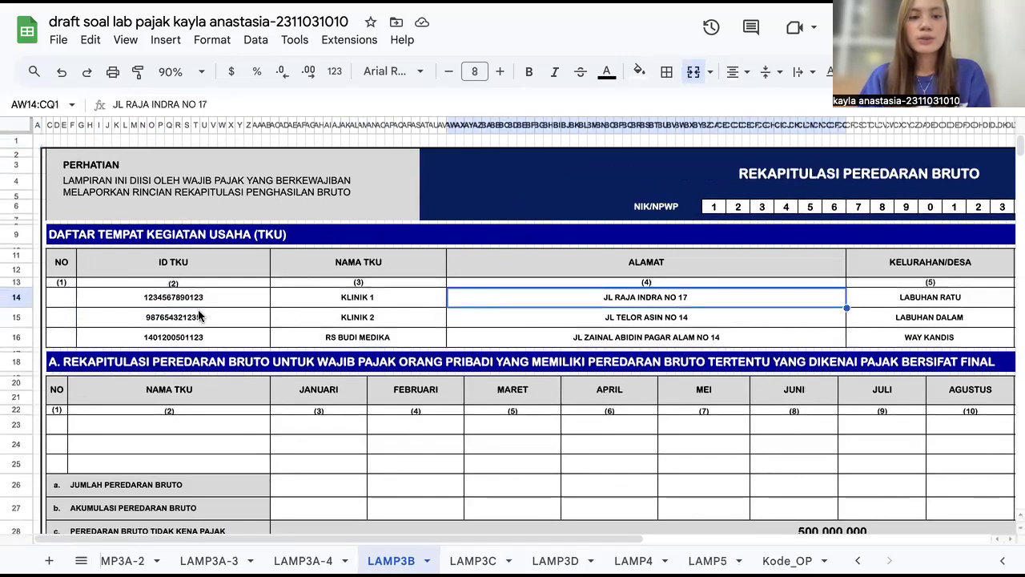
left_click(299, 305)
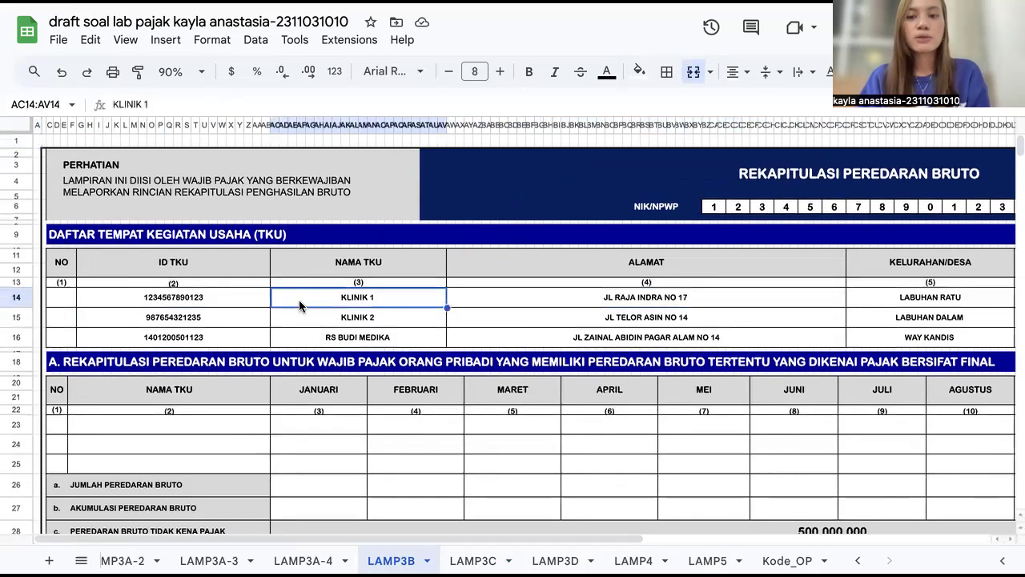
Step: Select the Klinik 2 and RS Budi Medika name cells in the business location list
scroll(449, 297, "right", 3)
scroll(597, 287, "down", 1)
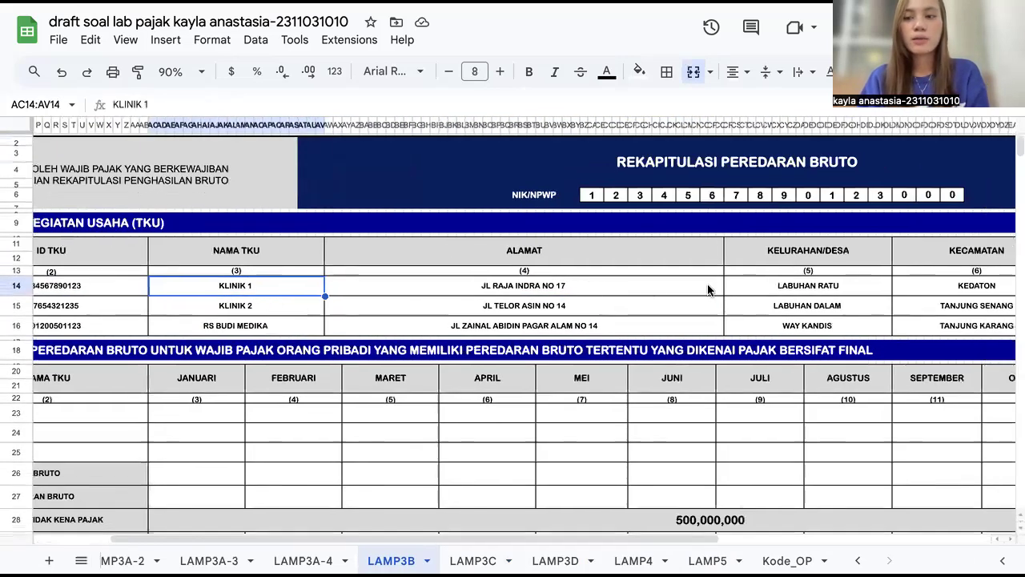
scroll(708, 290, "right", 5)
scroll(653, 280, "left", 10)
left_click(357, 315)
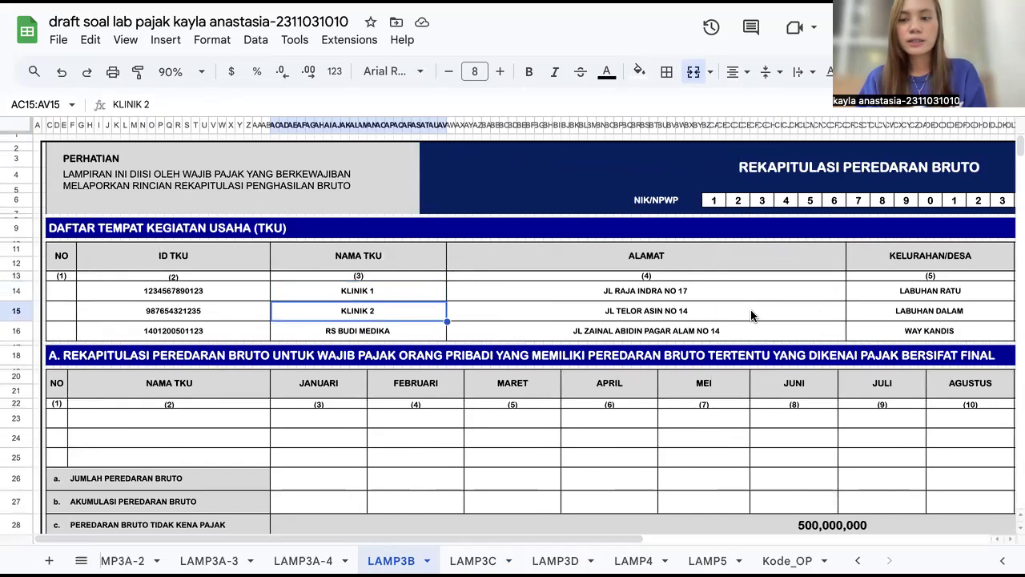
left_click(400, 333)
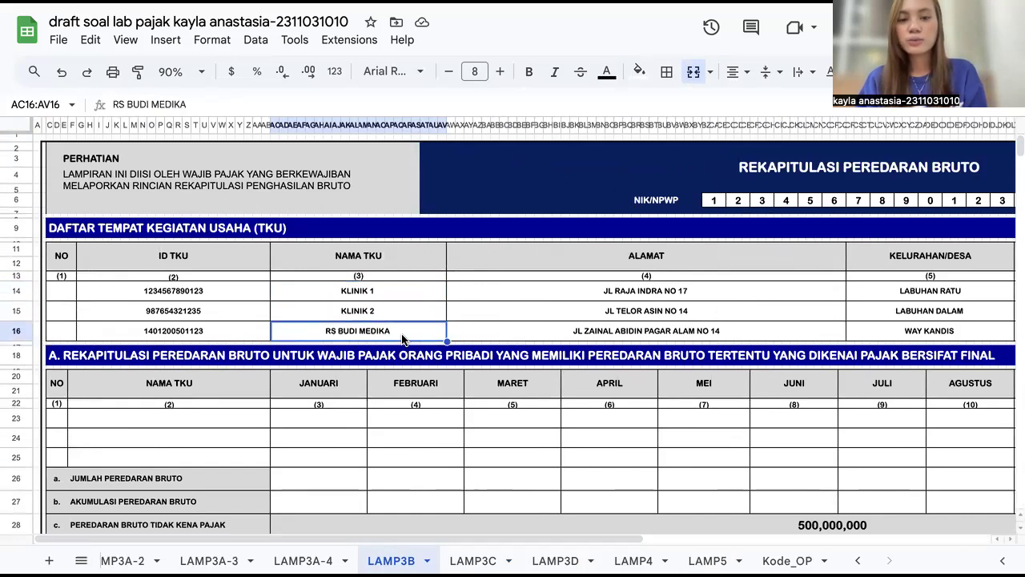
Step: Scroll through section A's final-tax gross turnover recap table and into section B
scroll(635, 333, "right", 1)
scroll(634, 334, "down", 1)
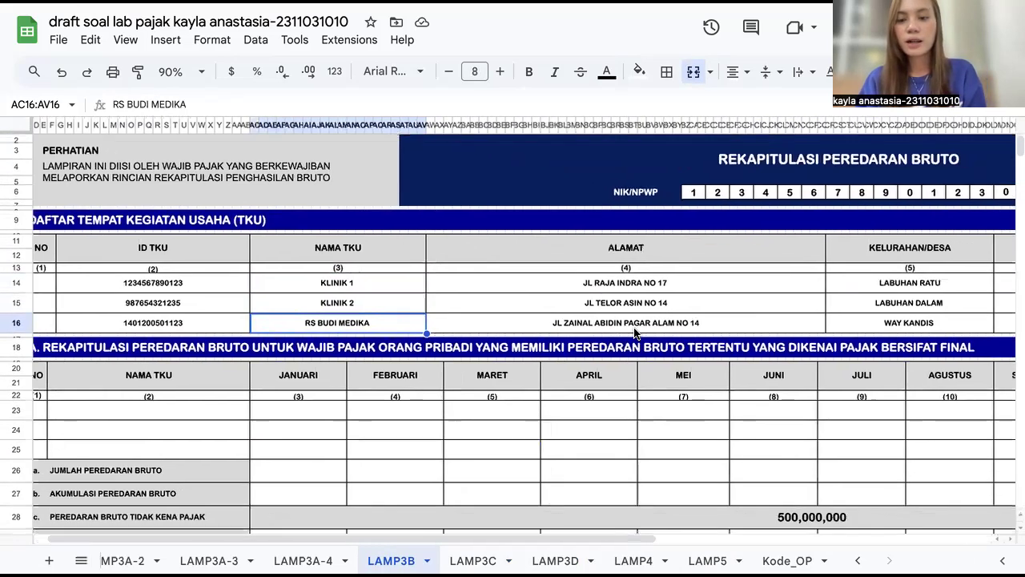
scroll(406, 383, "down", 3)
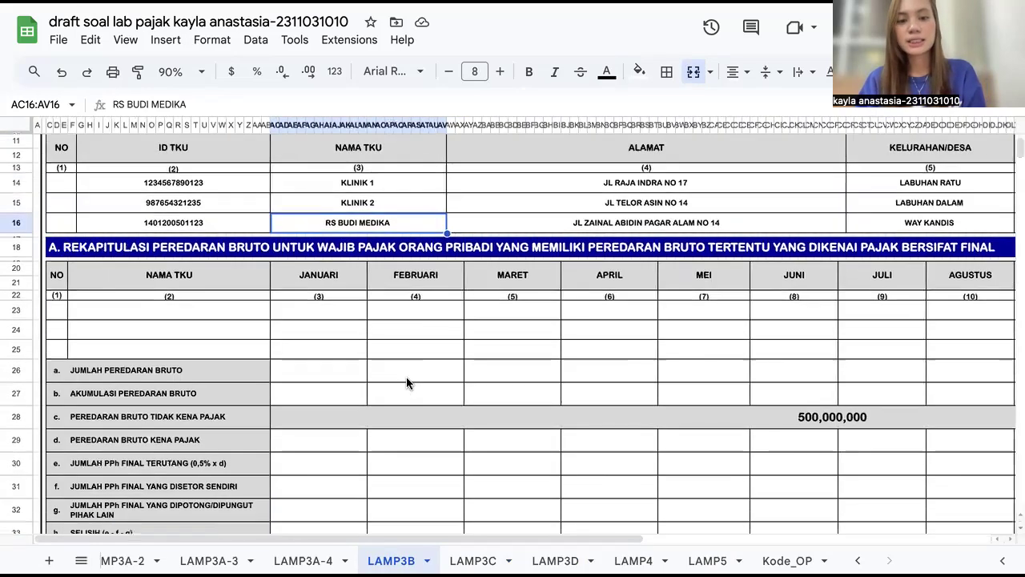
scroll(406, 383, "down", 5)
scroll(406, 383, "up", 6)
scroll(406, 382, "left", 1)
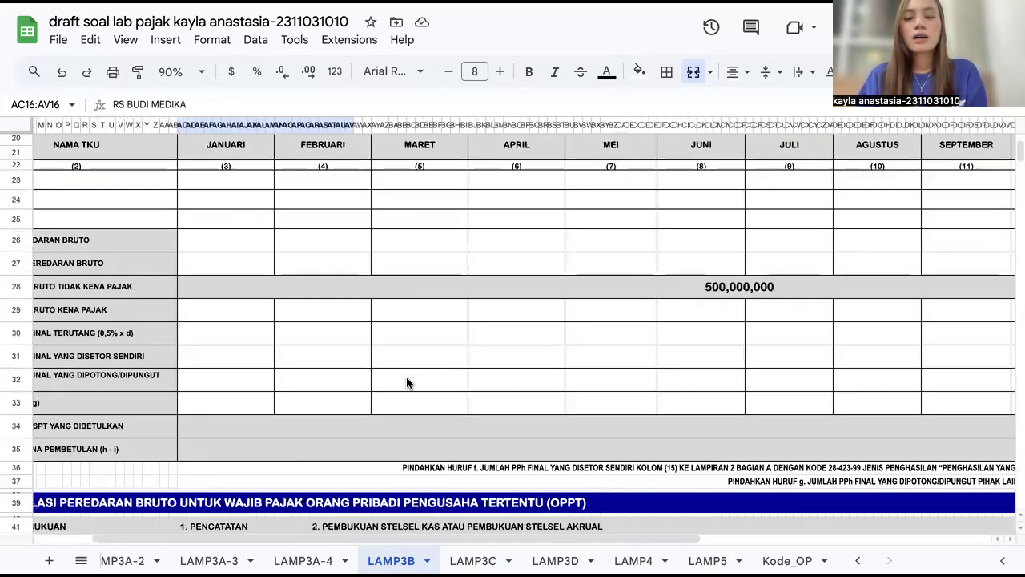
scroll(406, 383, "down", 1)
scroll(406, 382, "down", 5)
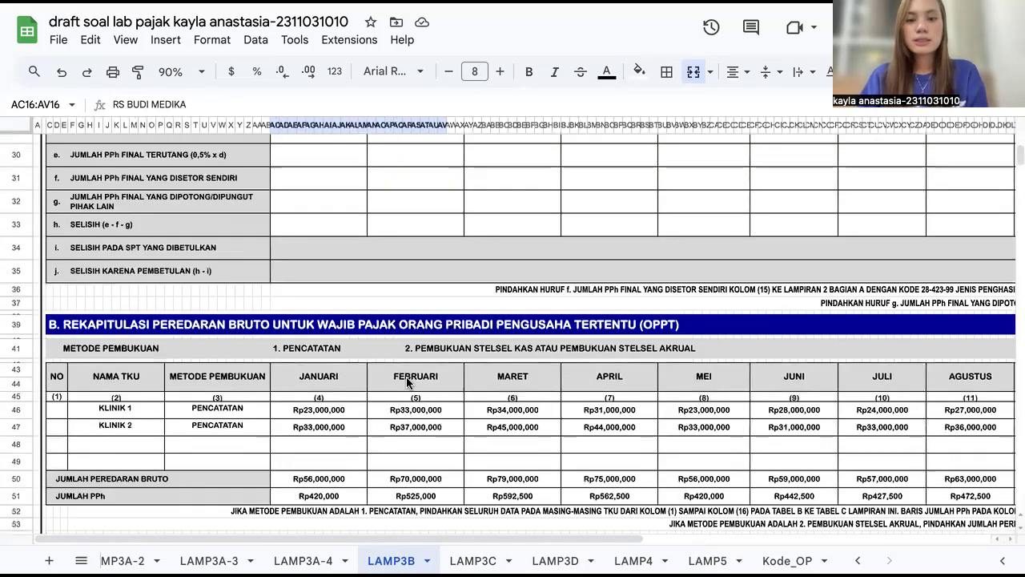
scroll(407, 382, "down", 3)
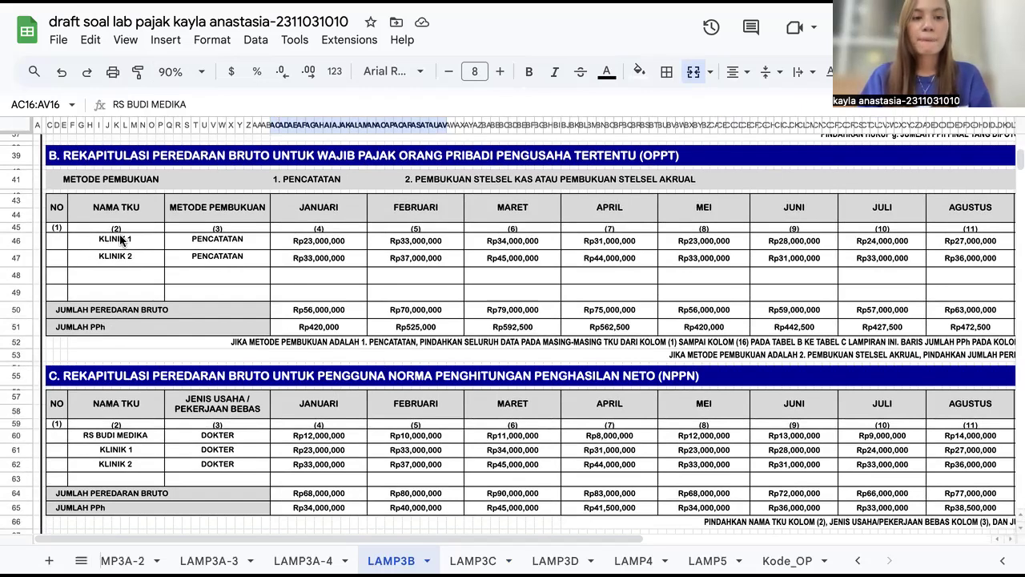
Step: Select section B's TKU names and their Pencatatan bookkeeping method cells
left_click_drag(119, 238, 298, 265)
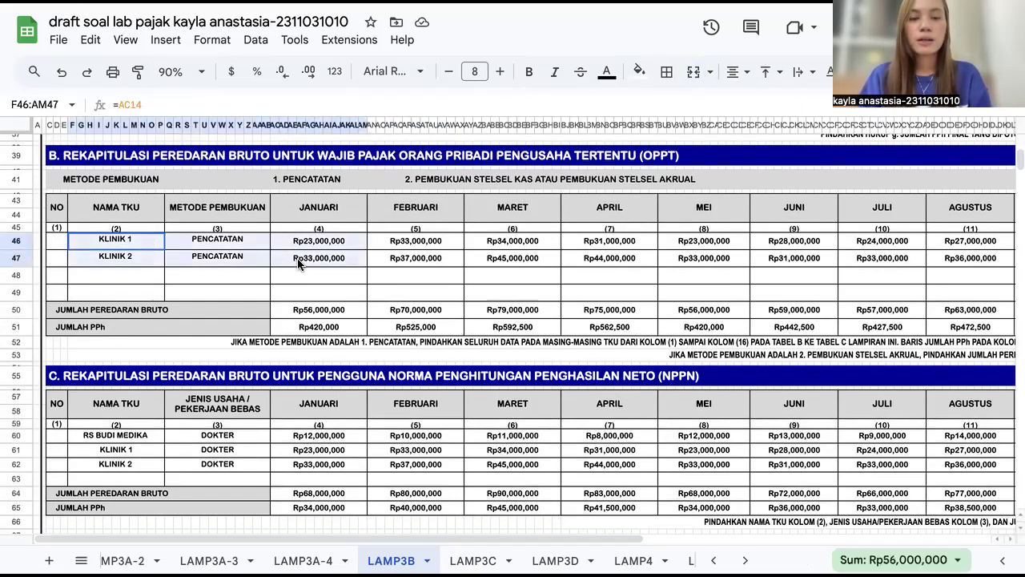
left_click(237, 279)
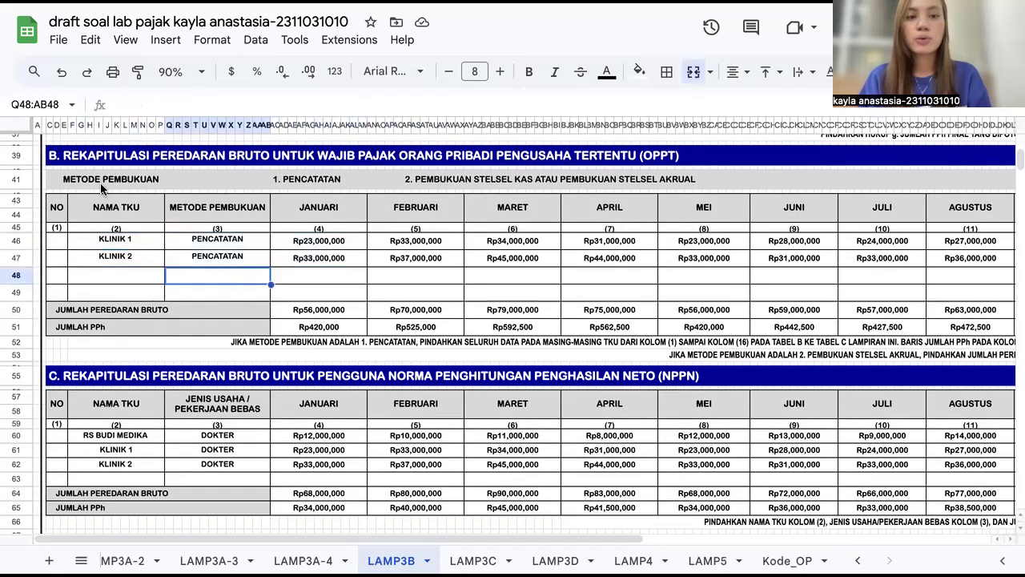
left_click(160, 242)
left_click(195, 242)
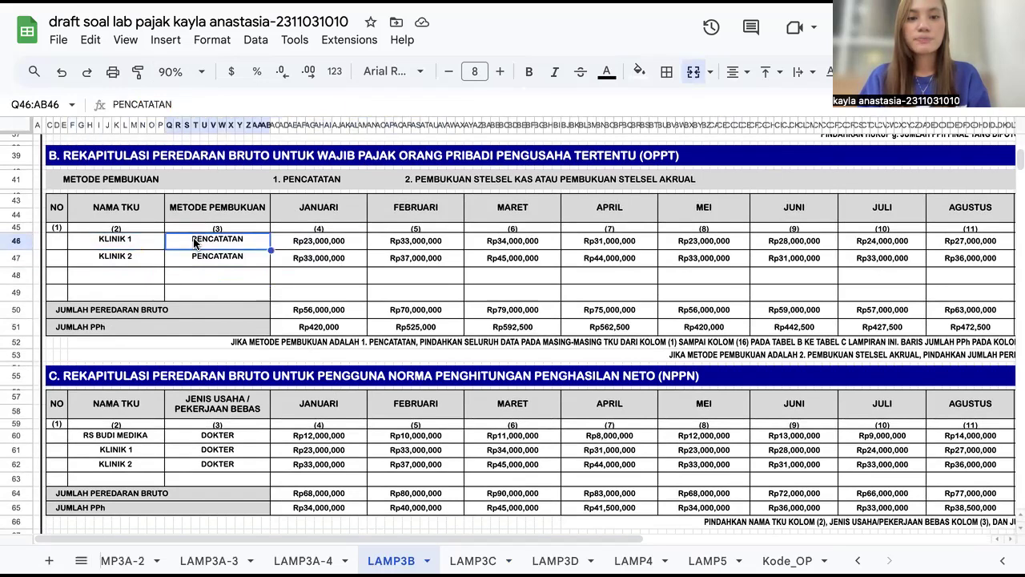
left_click(197, 228)
left_click(205, 241)
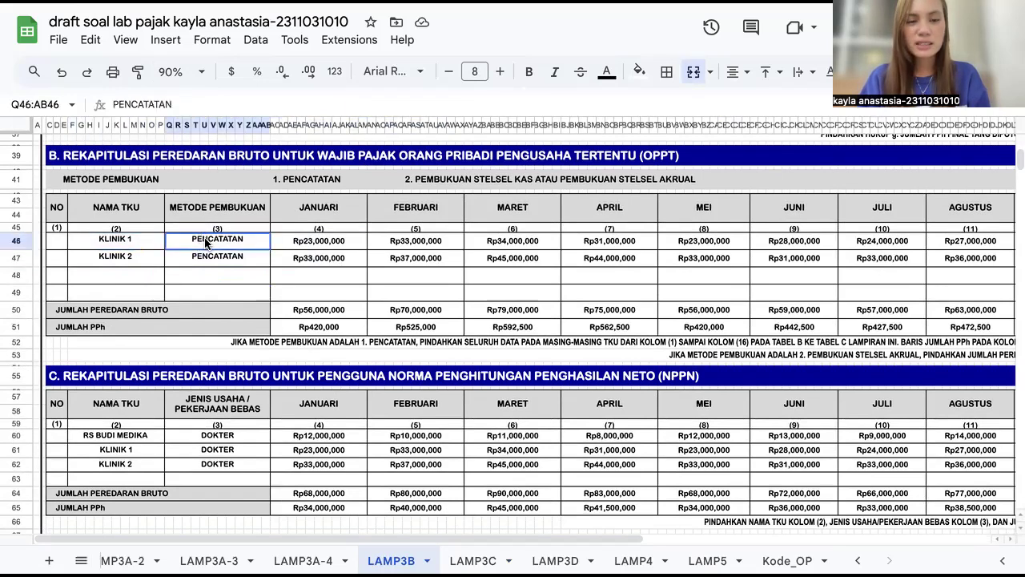
left_click_drag(206, 242, 212, 260)
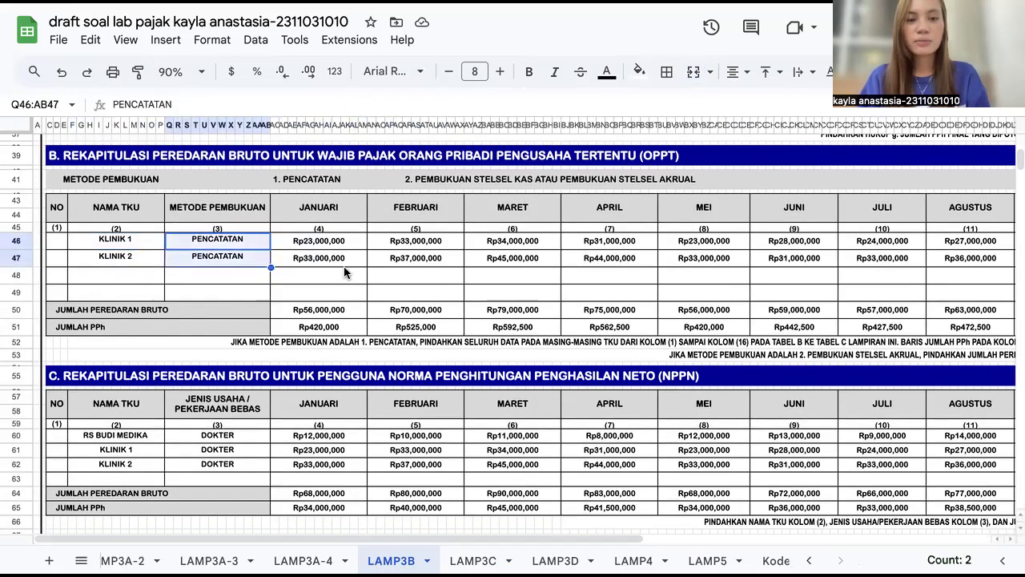
Step: Inspect section B's annual Jumlah cells for Klinik 1 and Klinik 2
scroll(366, 266, "right", 1)
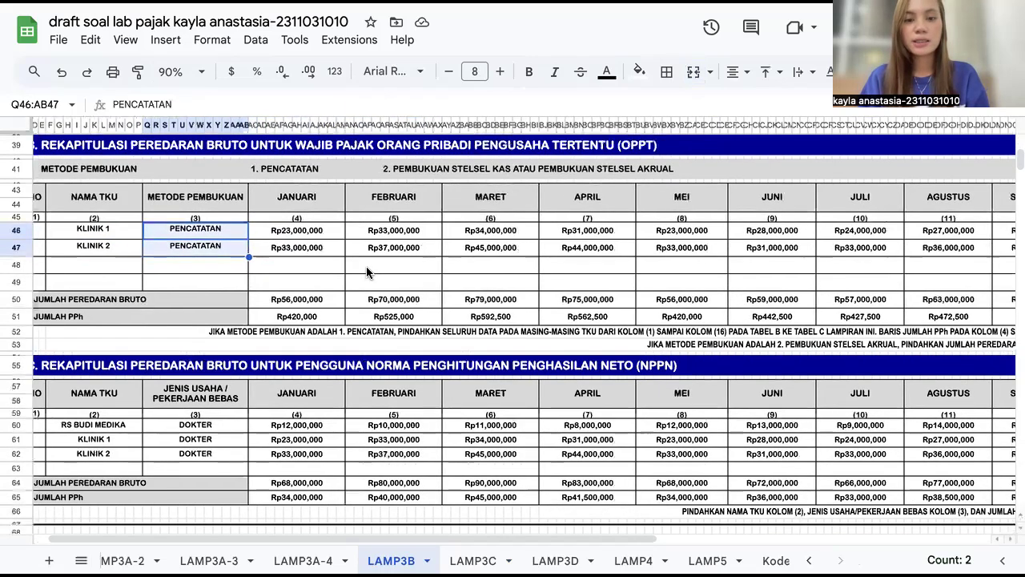
scroll(366, 266, "right", 10)
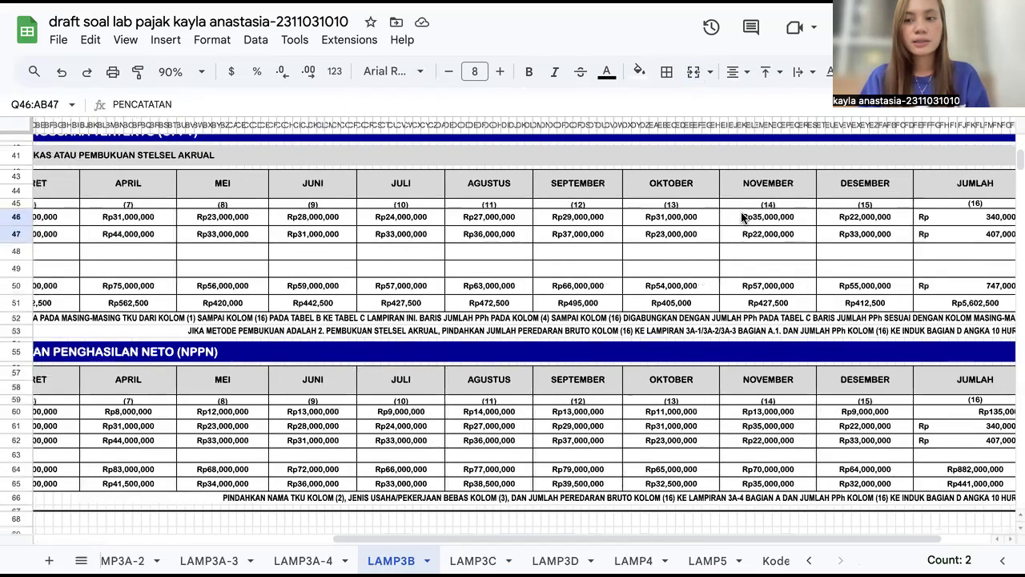
scroll(855, 221, "right", 2)
left_click(855, 221)
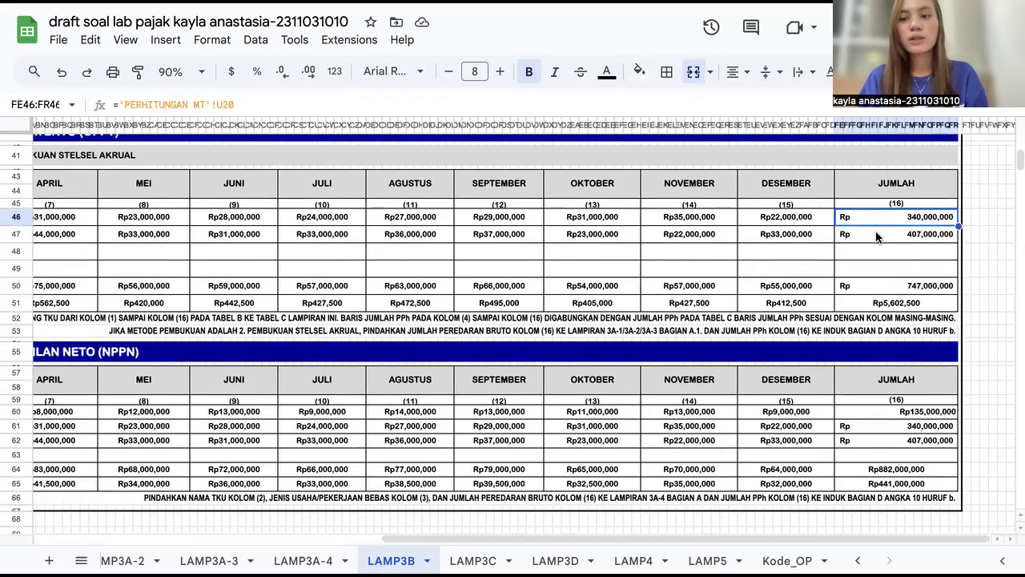
left_click(877, 237)
Step: Inspect section B's gross turnover and PPh total formulas for January and the full year
scroll(740, 239, "left", 15)
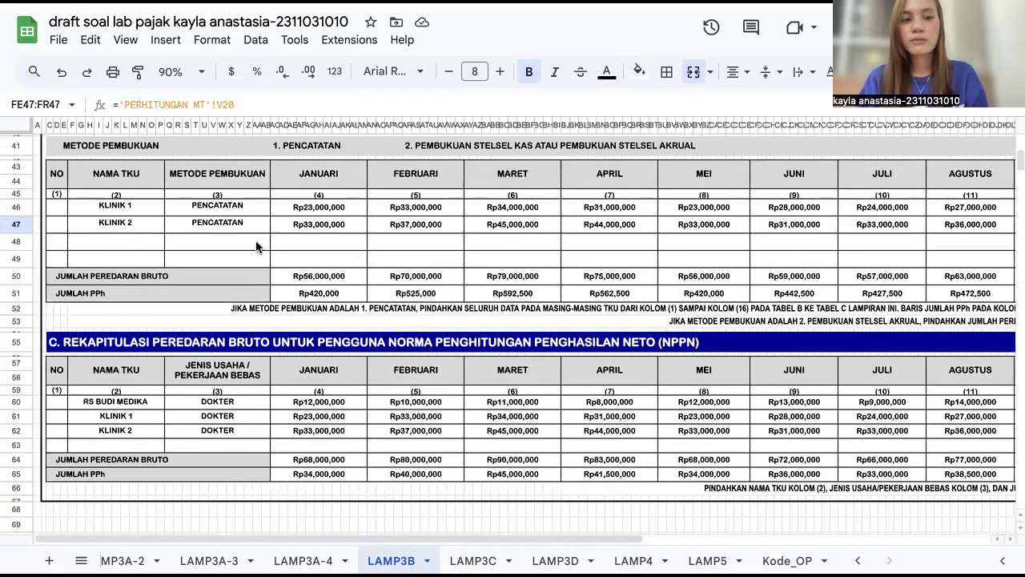
left_click(322, 278)
scroll(322, 280, "right", 1)
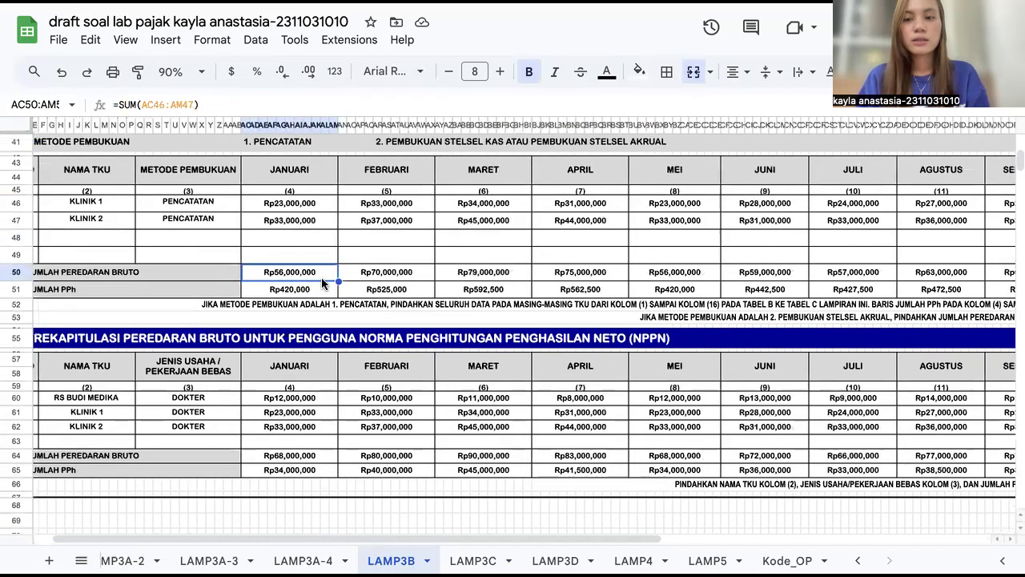
scroll(322, 279, "right", 10)
scroll(322, 280, "left", 13)
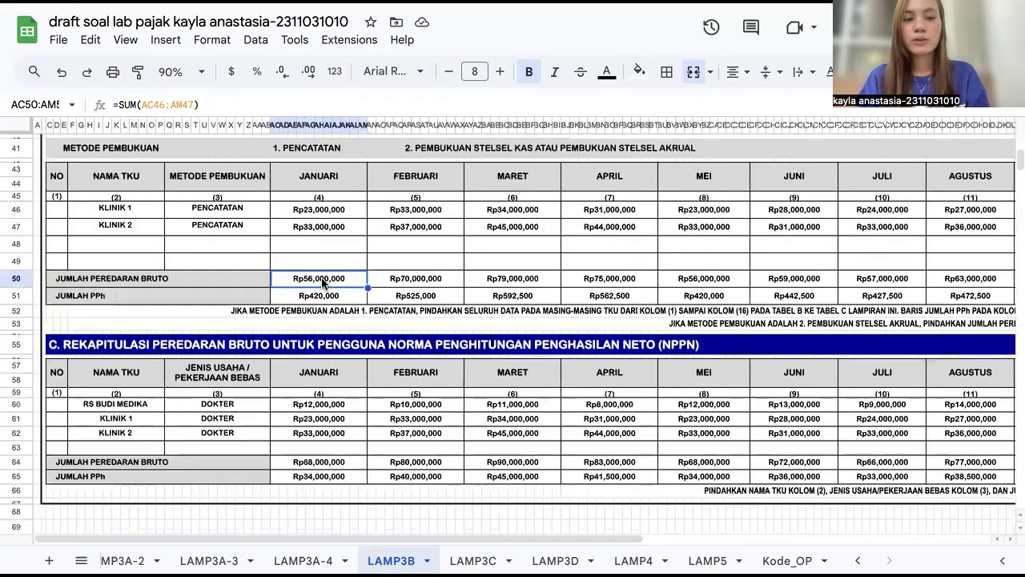
scroll(322, 281, "right", 11)
scroll(861, 289, "right", 4)
scroll(859, 286, "right", 4)
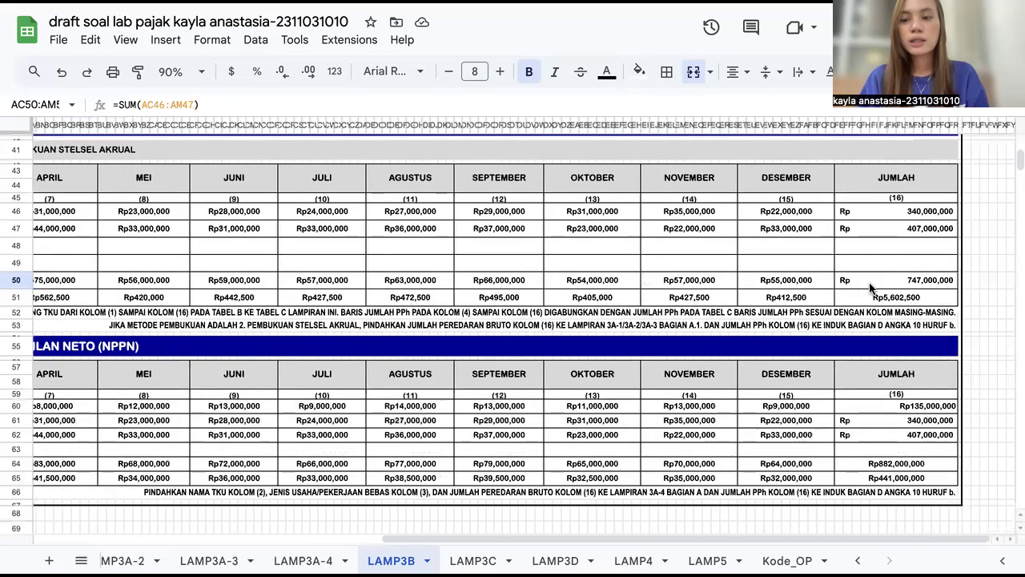
left_click(870, 283)
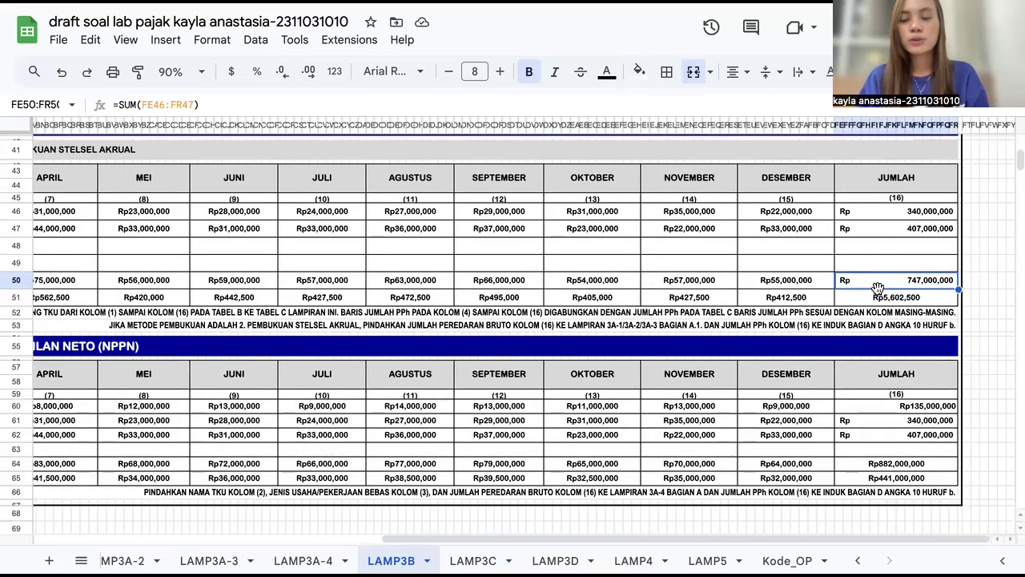
left_click(848, 300)
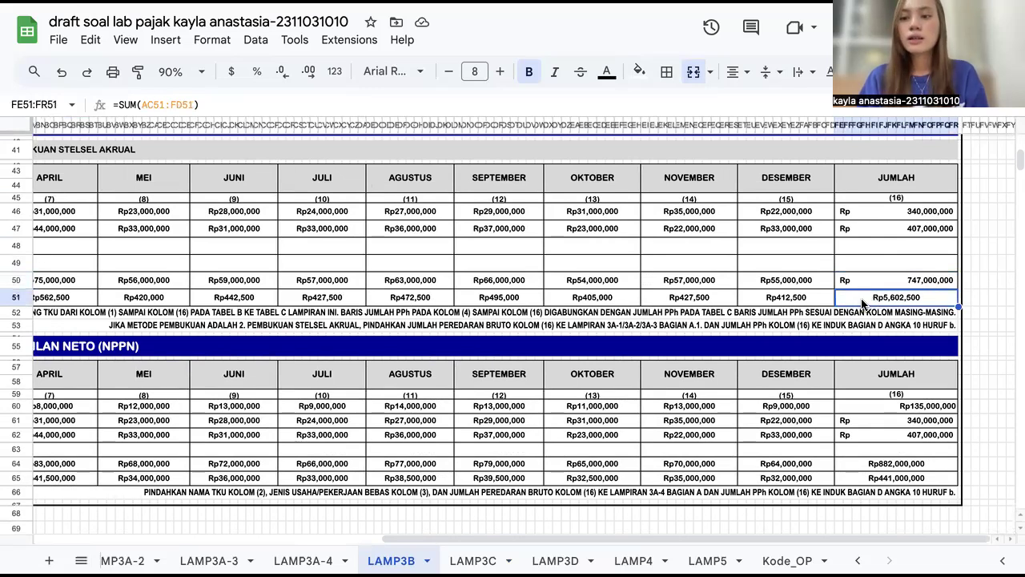
Step: Scroll through section C's NPPN gross turnover table
scroll(862, 302, "down", 1)
scroll(863, 302, "down", 1)
scroll(863, 302, "left", 1)
scroll(863, 303, "down", 3)
scroll(857, 303, "left", 3)
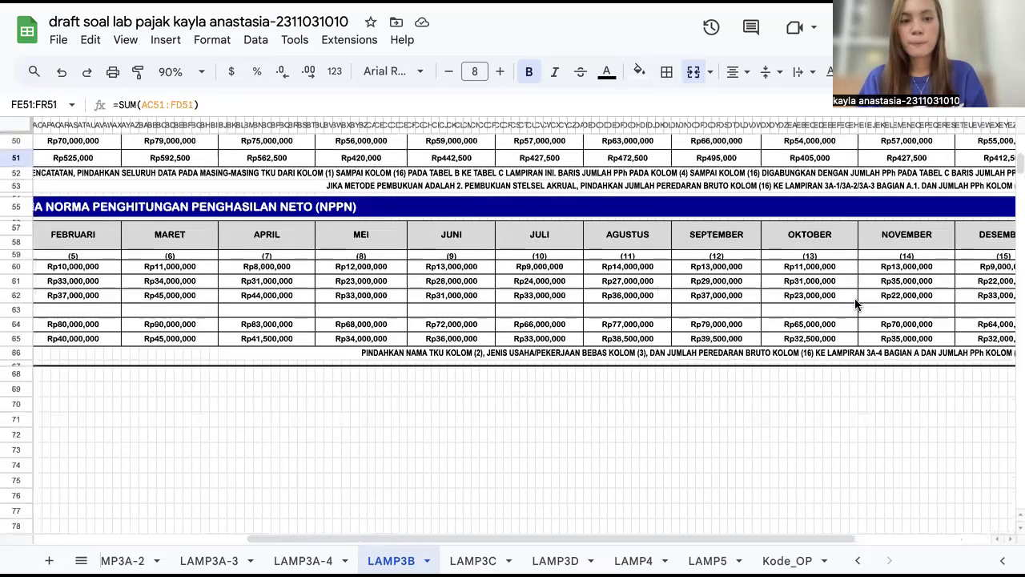
scroll(855, 303, "left", 2)
scroll(188, 317, "up", 2)
scroll(188, 317, "left", 3)
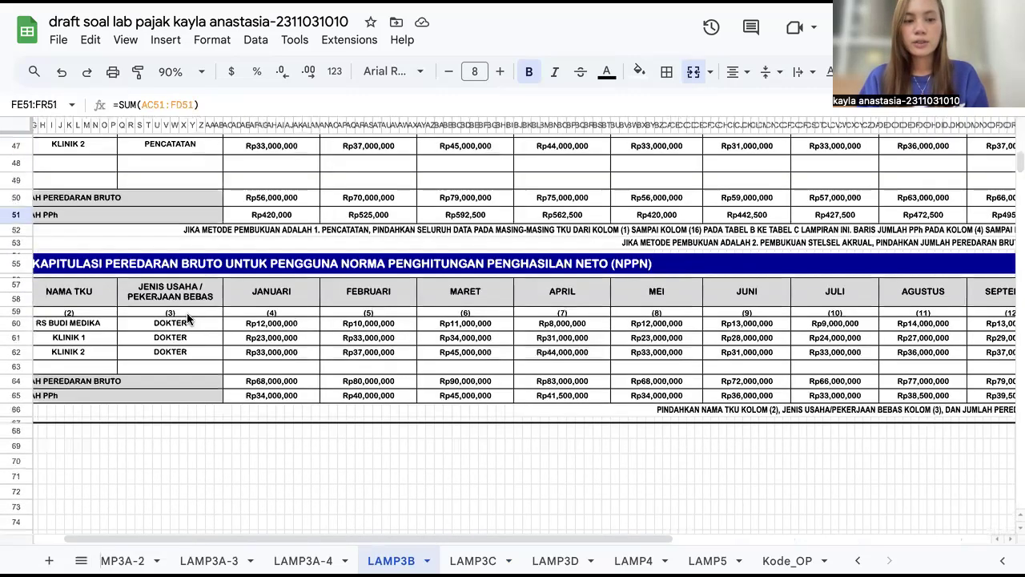
scroll(50, 306, "up", 1)
scroll(50, 306, "left", 1)
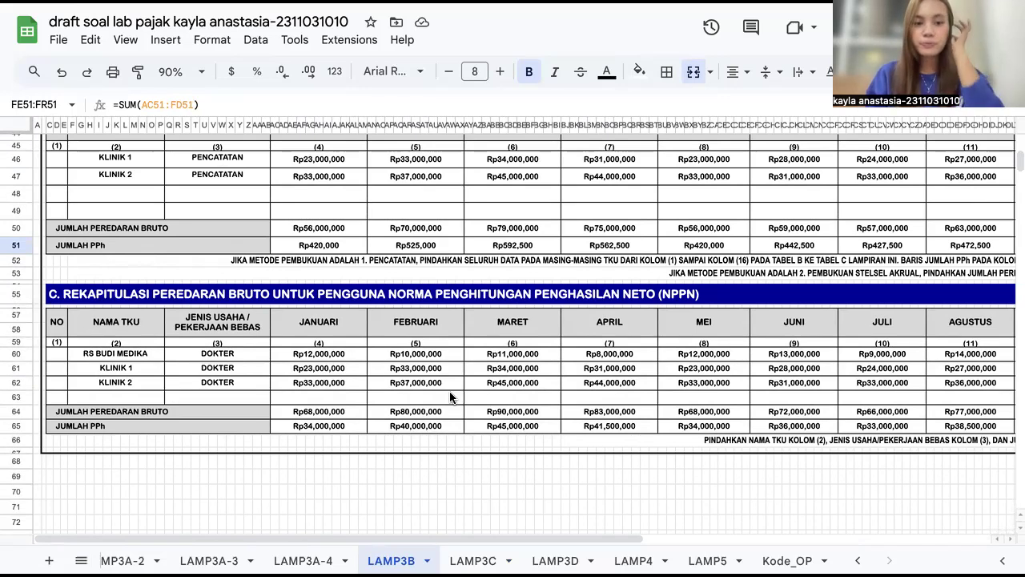
Step: Select section C's TKU names and the DOKTER business type cells
left_click_drag(82, 354, 80, 372)
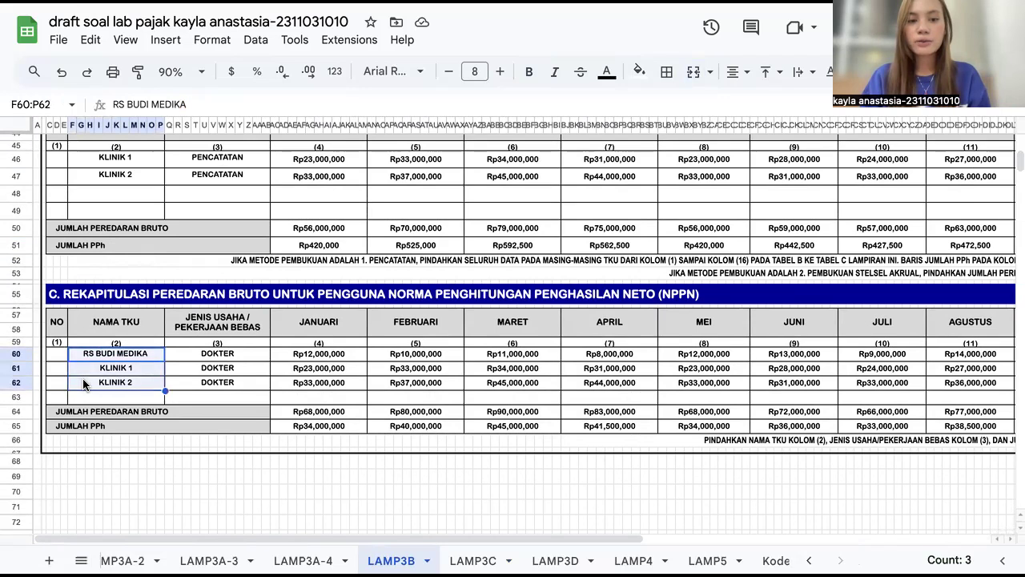
left_click(565, 314)
left_click_drag(216, 347, 218, 385)
scroll(504, 404, "right", 1)
scroll(504, 405, "right", 5)
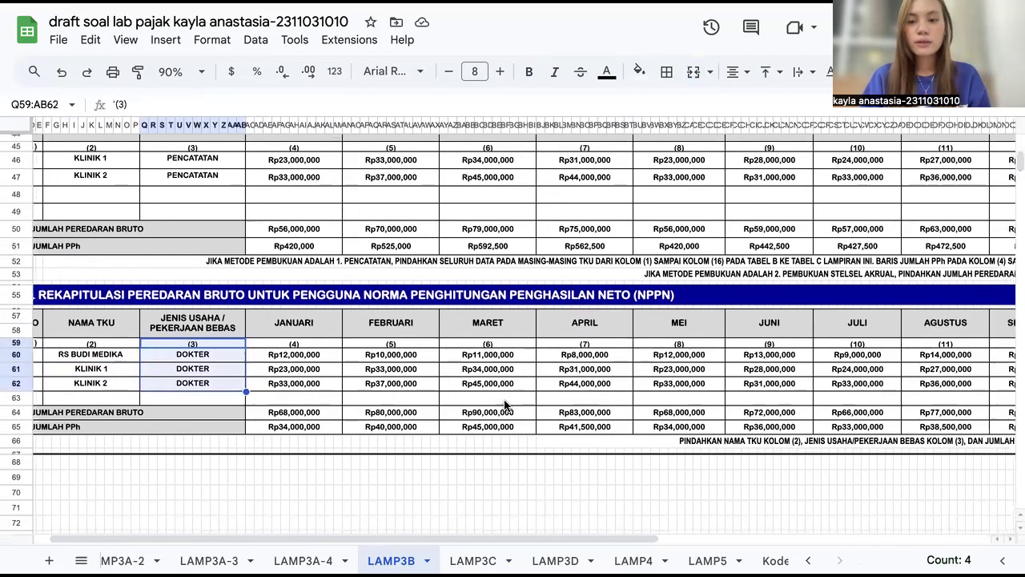
scroll(505, 405, "right", 2)
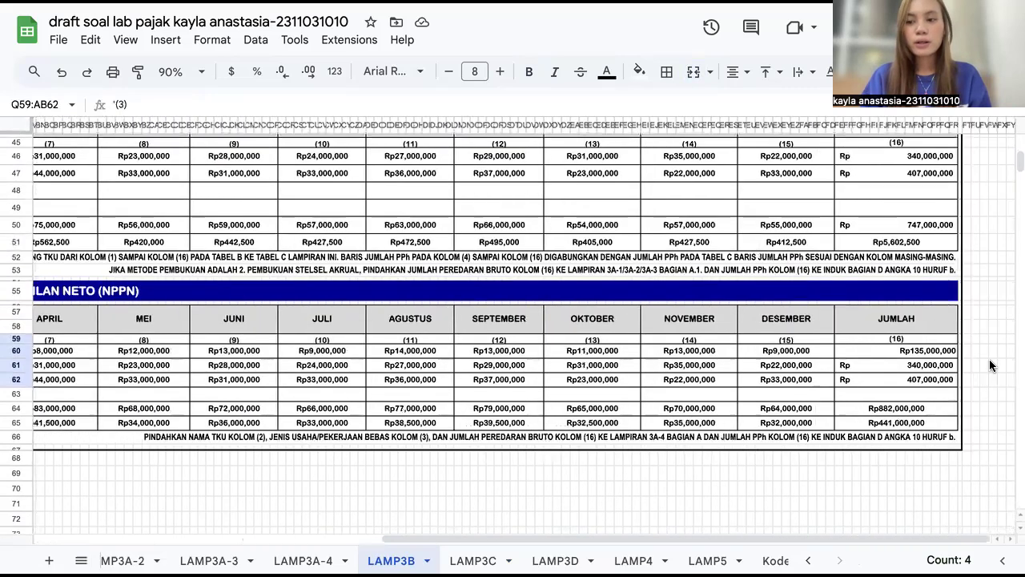
Step: Inspect section C's annual Jumlah cells for RS Budi Medika, Klinik 1 and Klinik 2
left_click(871, 352)
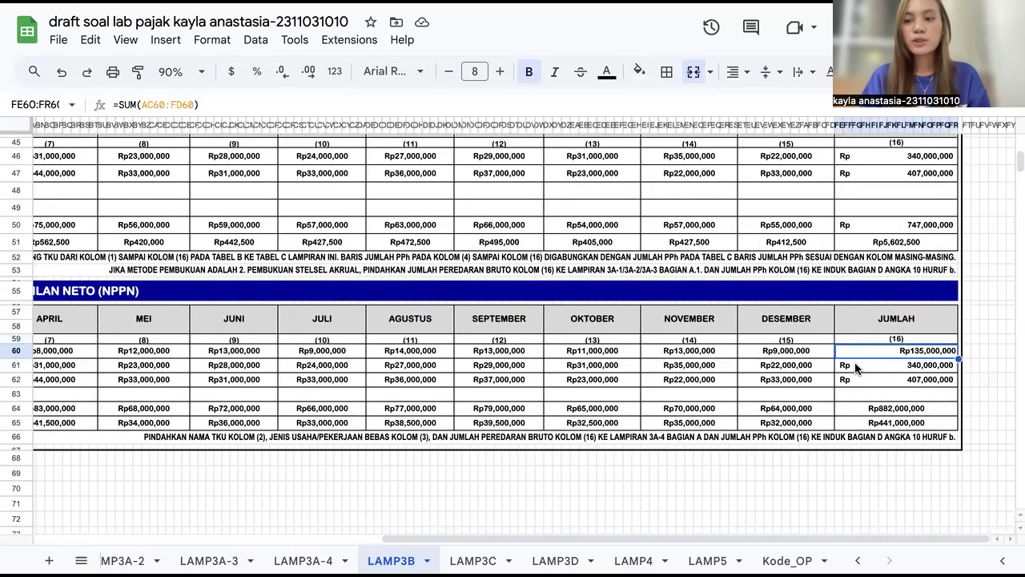
scroll(865, 356, "down", 1)
scroll(870, 315, "down", 2)
left_click(871, 315)
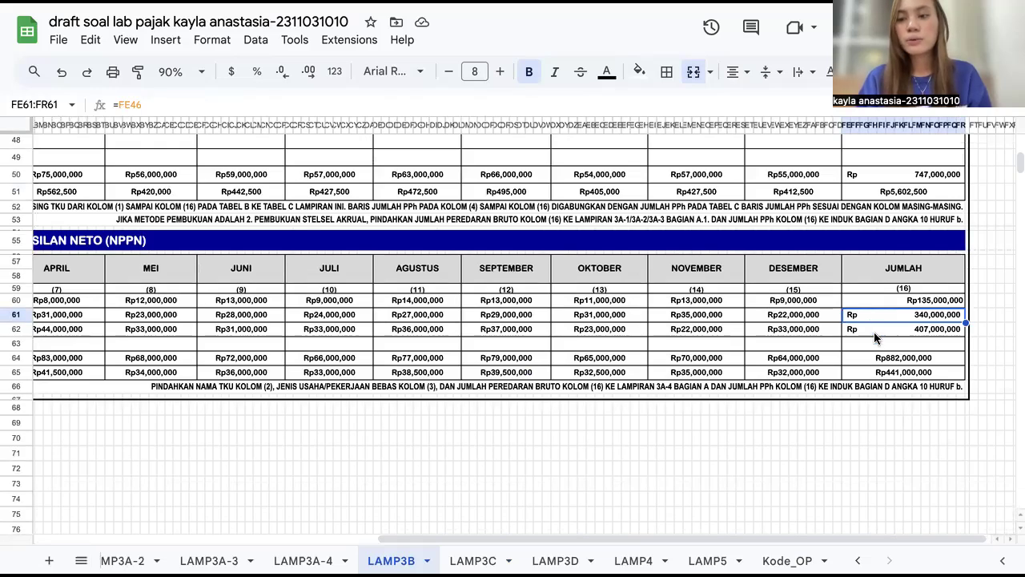
left_click(875, 333)
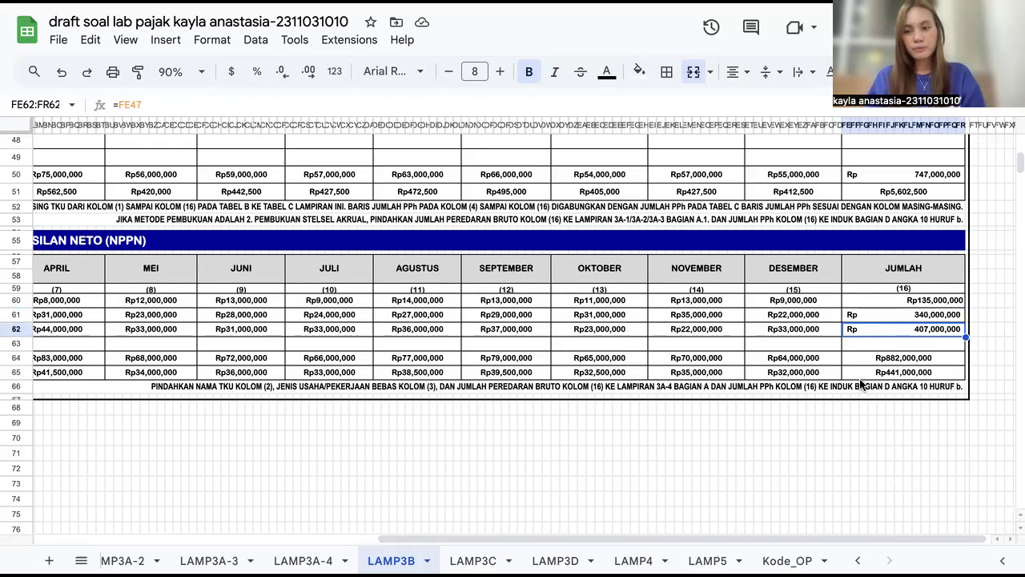
Step: Inspect section C's total gross turnover and total PPh formulas
scroll(861, 383, "left", 10)
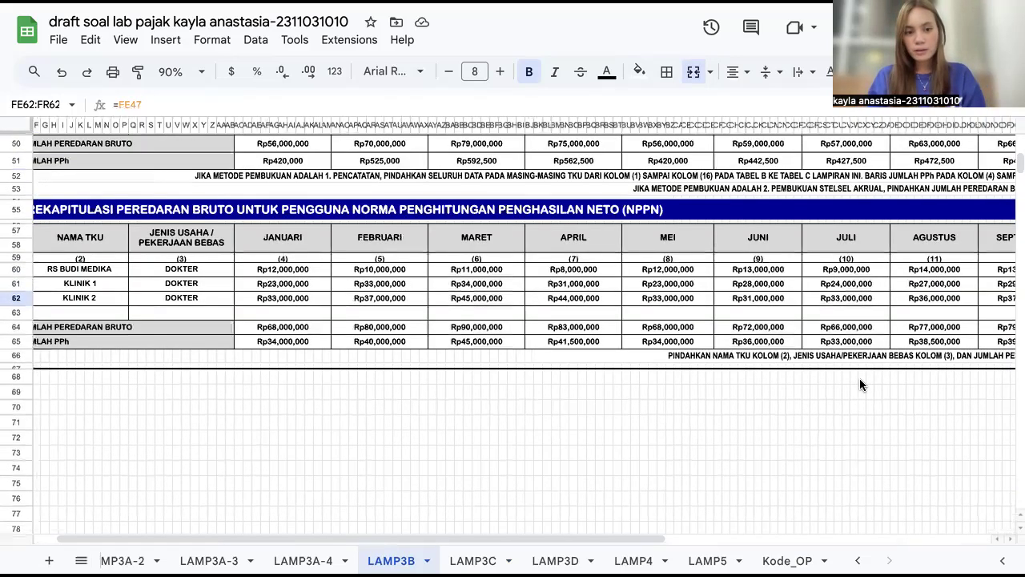
scroll(860, 385, "right", 10)
left_click(867, 322)
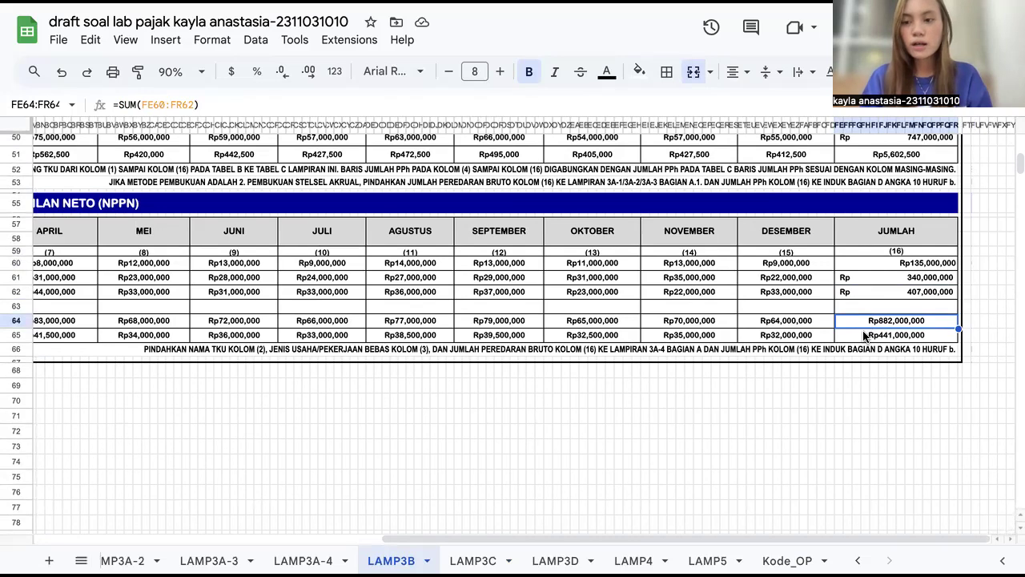
left_click(863, 335)
scroll(863, 336, "left", 10)
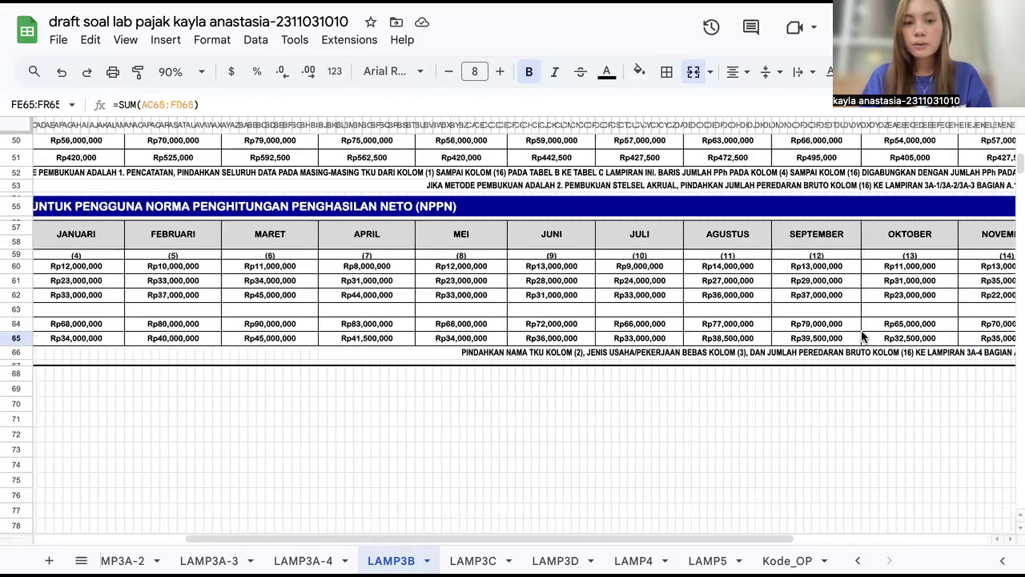
scroll(862, 336, "right", 10)
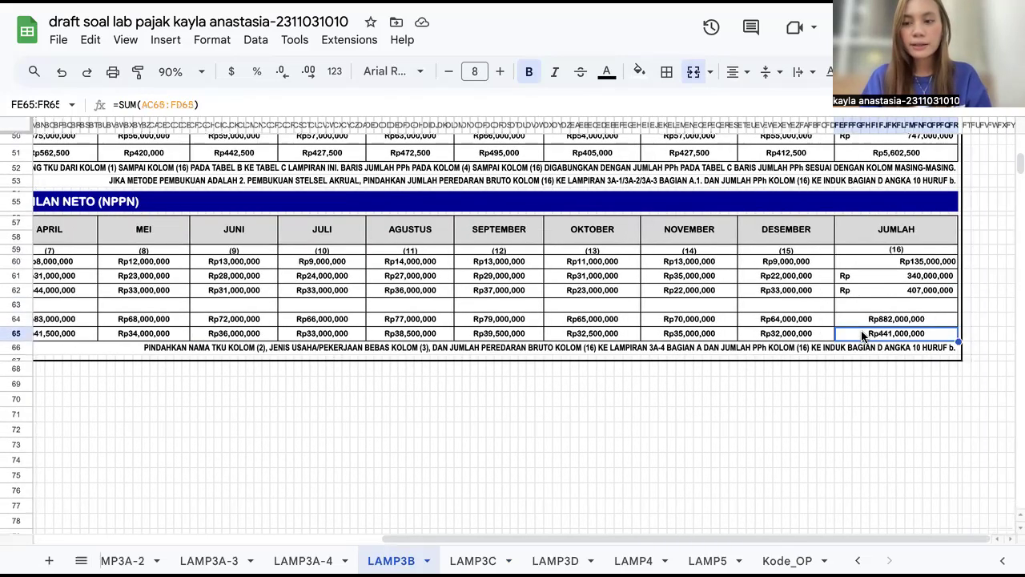
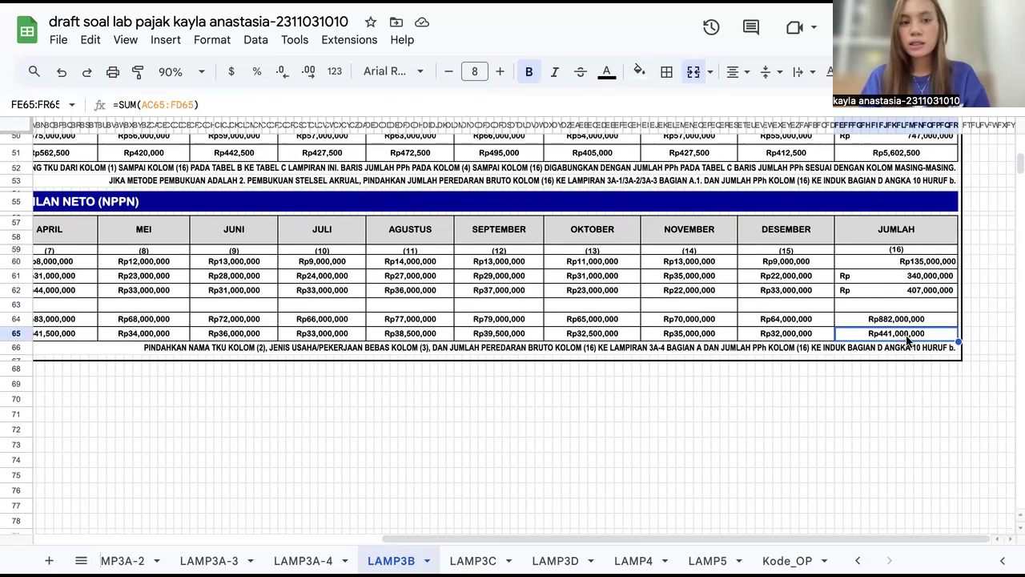
Step: Open the LAMP3A-4 attachment and inspect the TKU names, DOKTER business types and gross turnover cells linked from LAMP3B
scroll(593, 347, "up", 1)
scroll(594, 347, "left", 1)
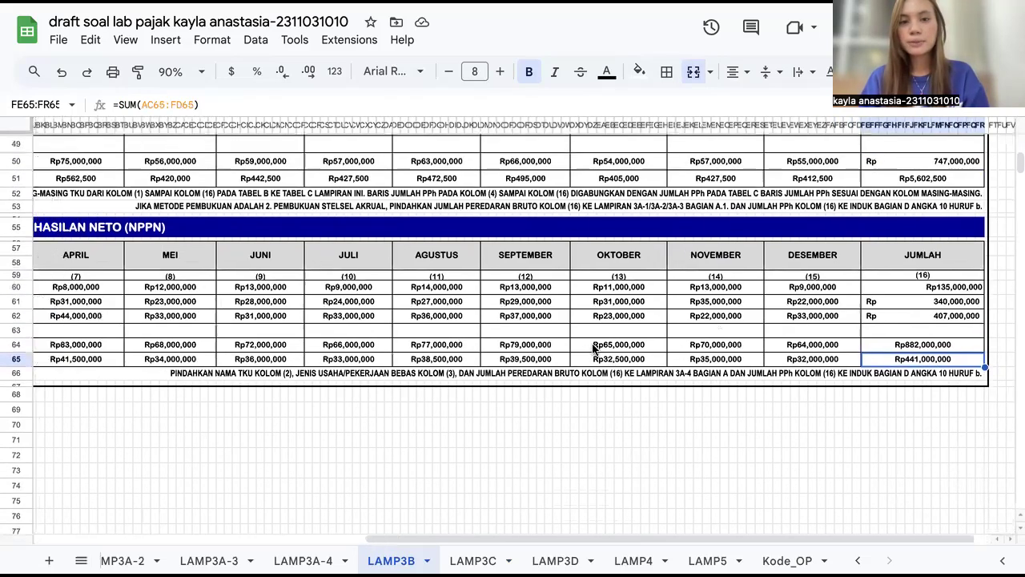
left_click(303, 560)
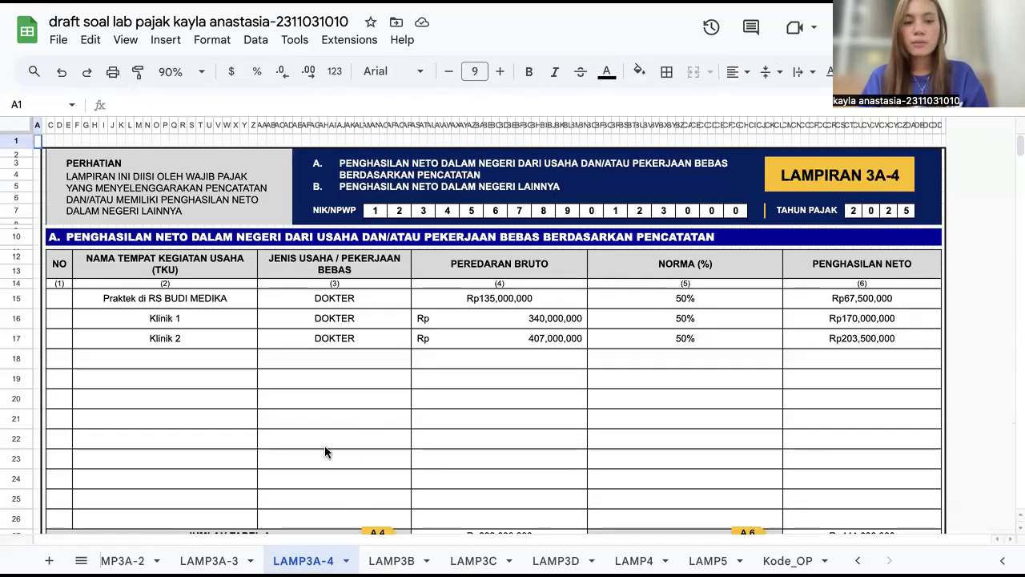
scroll(270, 337, "down", 1)
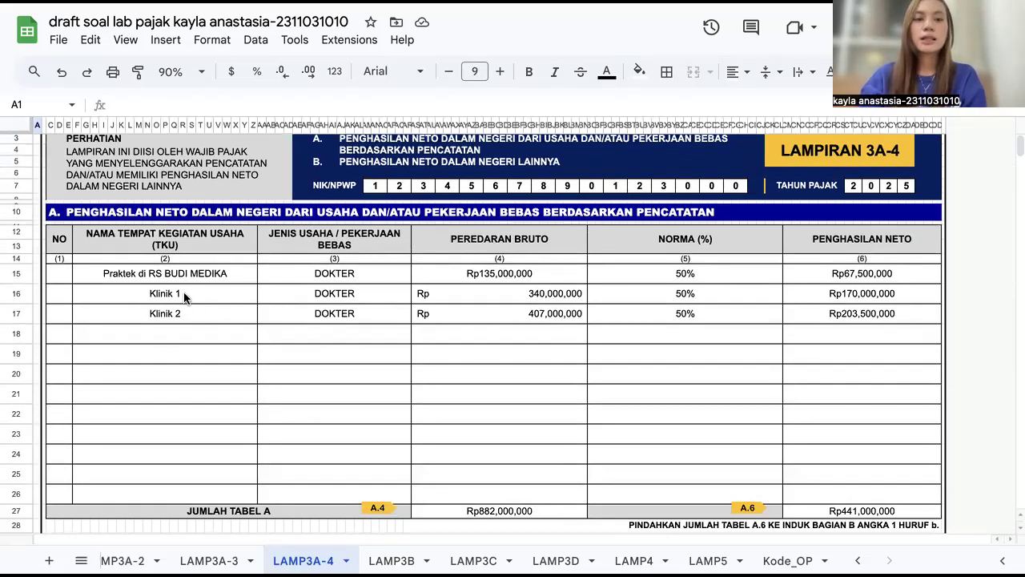
left_click_drag(189, 284, 193, 309)
left_click_drag(354, 280, 356, 313)
left_click(443, 273)
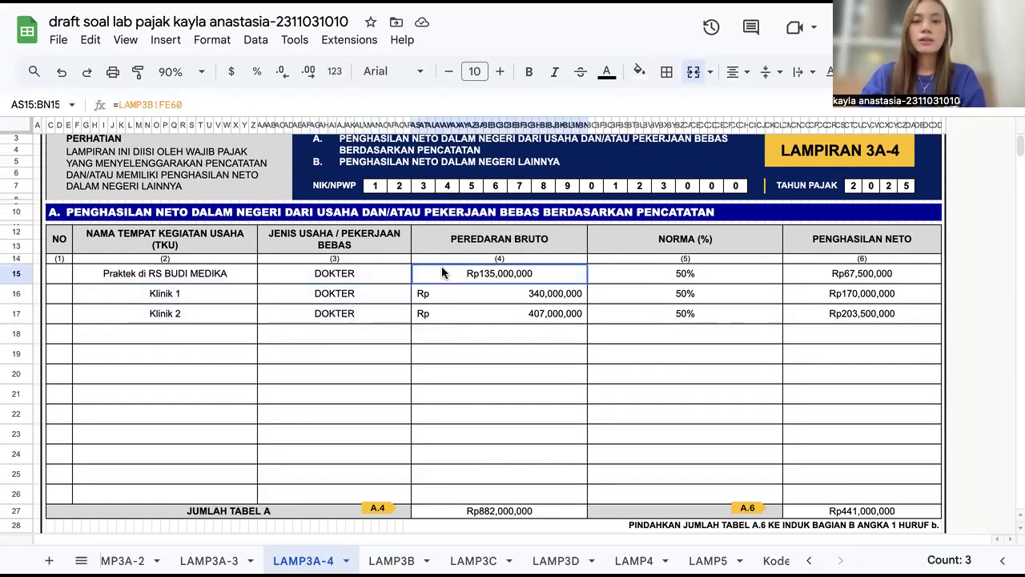
left_click(456, 315, "shift")
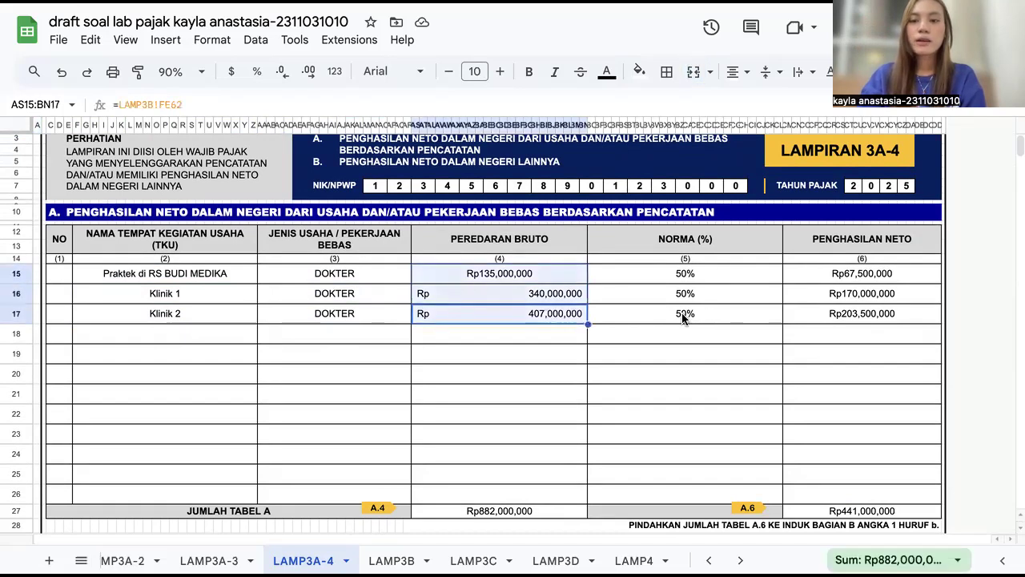
Step: Inspect LAMP3A-4's 50% norma cells, the net income formulas and the Jumlah Tabel A total
left_click_drag(686, 317, 684, 284)
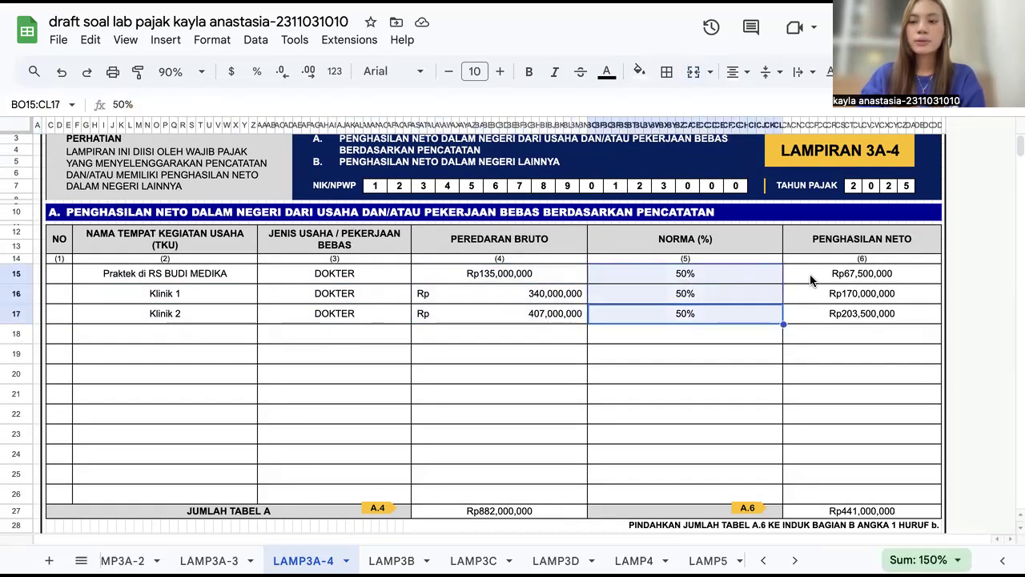
left_click_drag(810, 279, 818, 309)
scroll(797, 390, "down", 2)
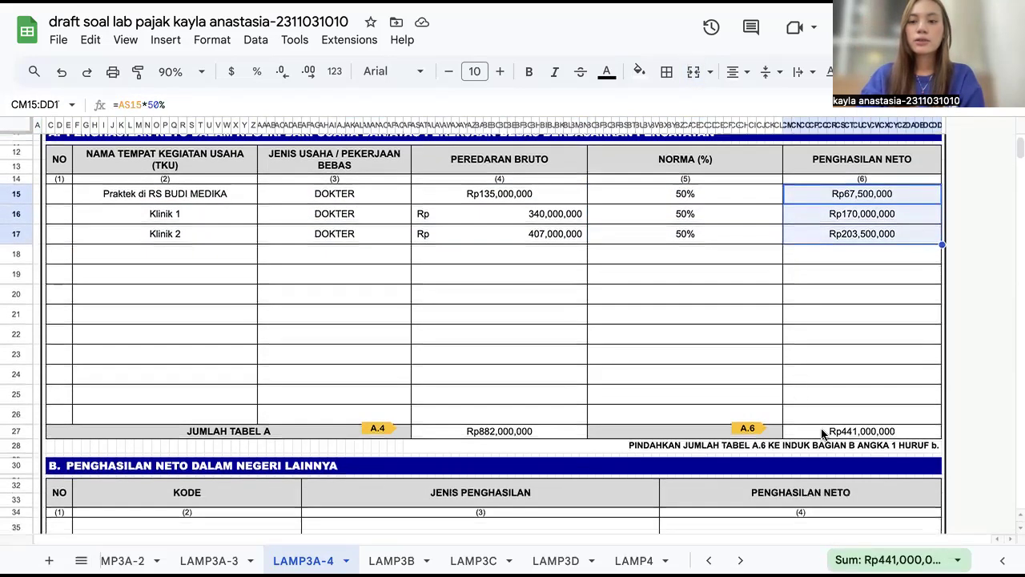
left_click(822, 433)
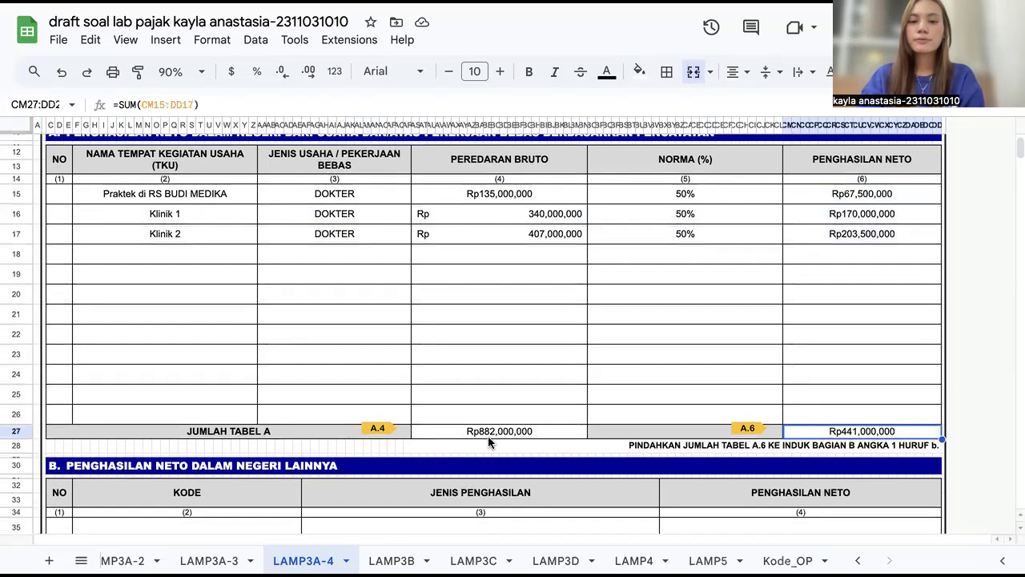
Step: Browse the LAMP3A-3 industry financial statement reconciliation attachment
scroll(488, 436, "down", 7)
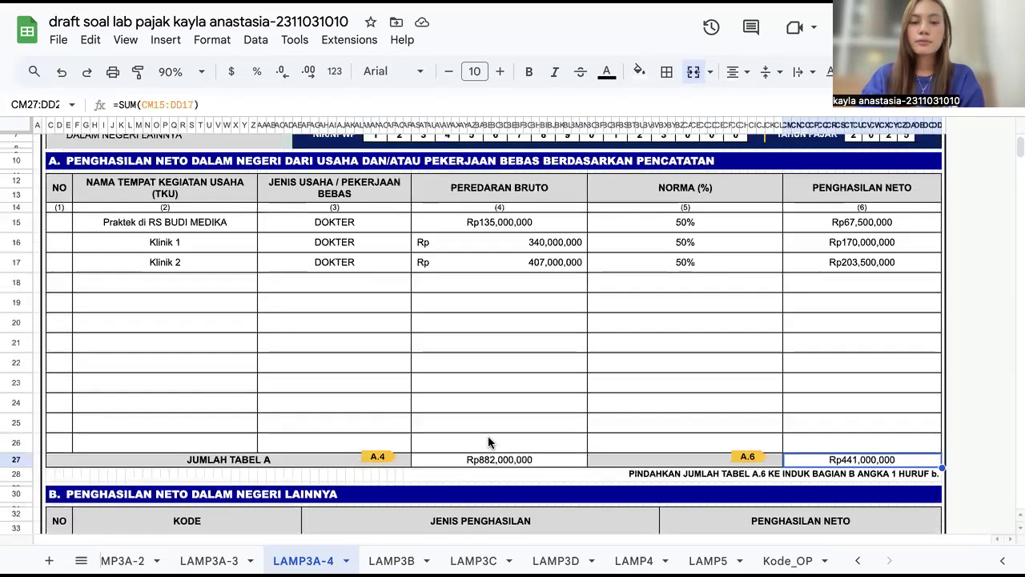
scroll(488, 436, "up", 2)
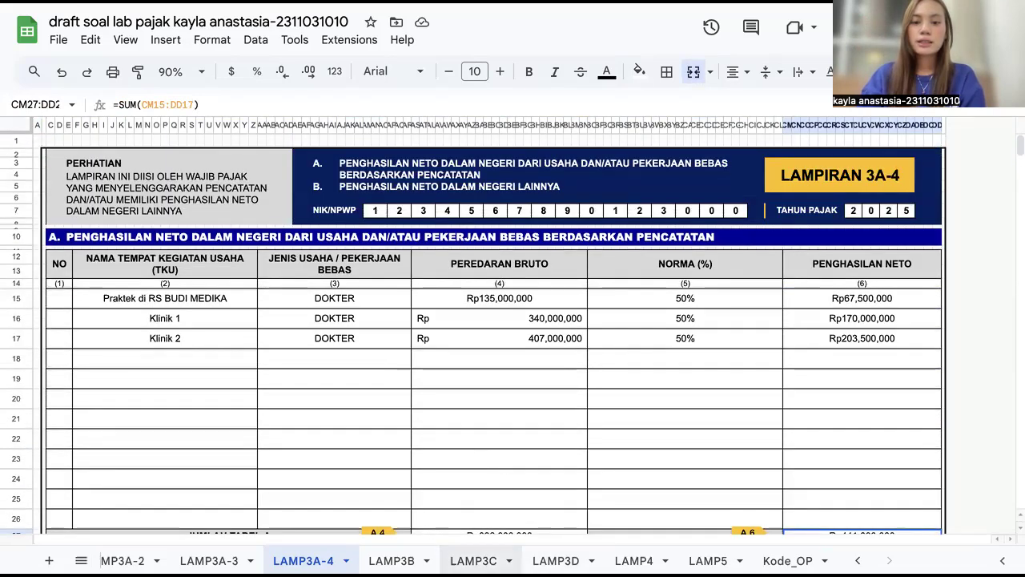
scroll(240, 560, "left", 5)
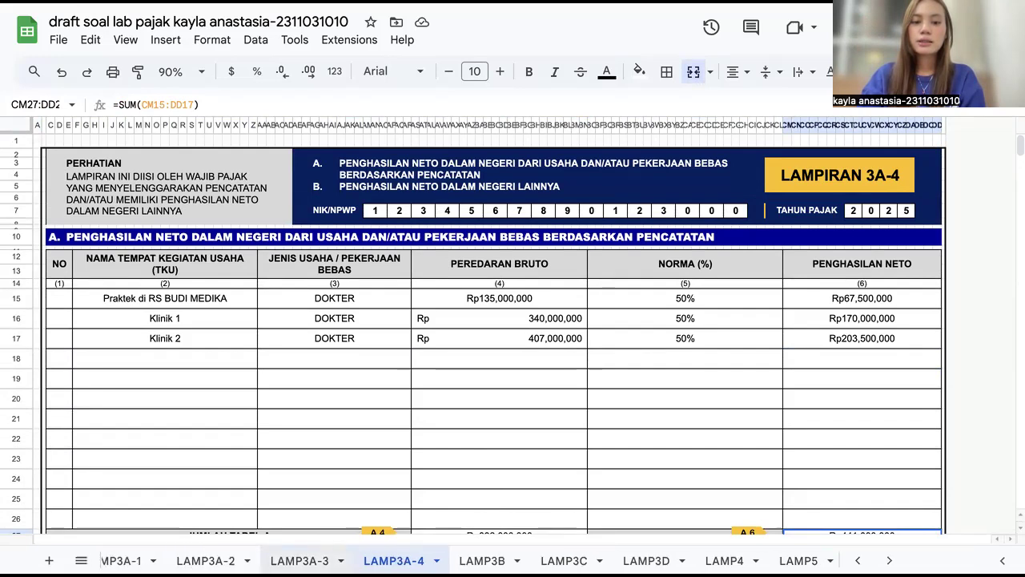
left_click(473, 560)
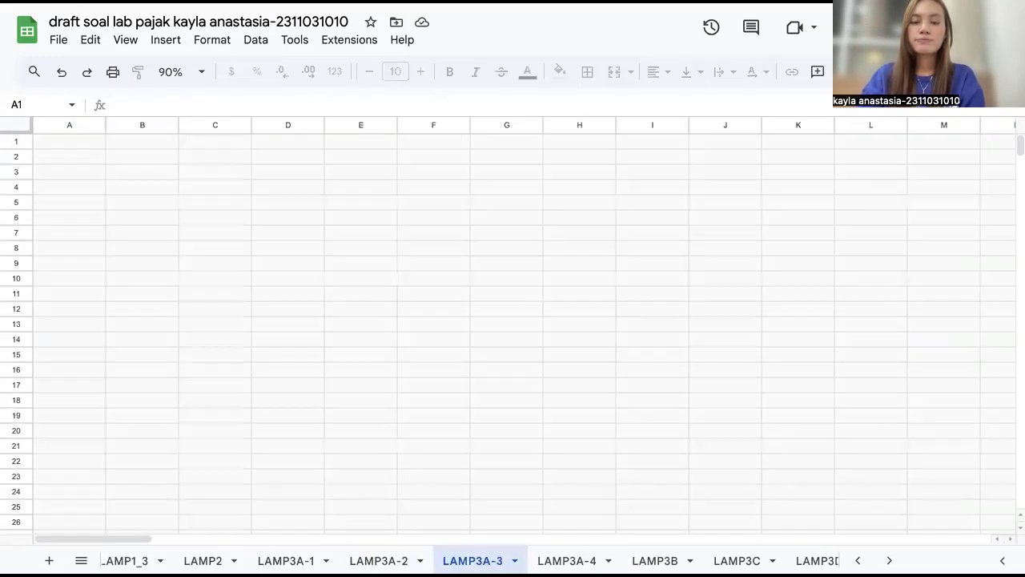
scroll(429, 355, "down", 10)
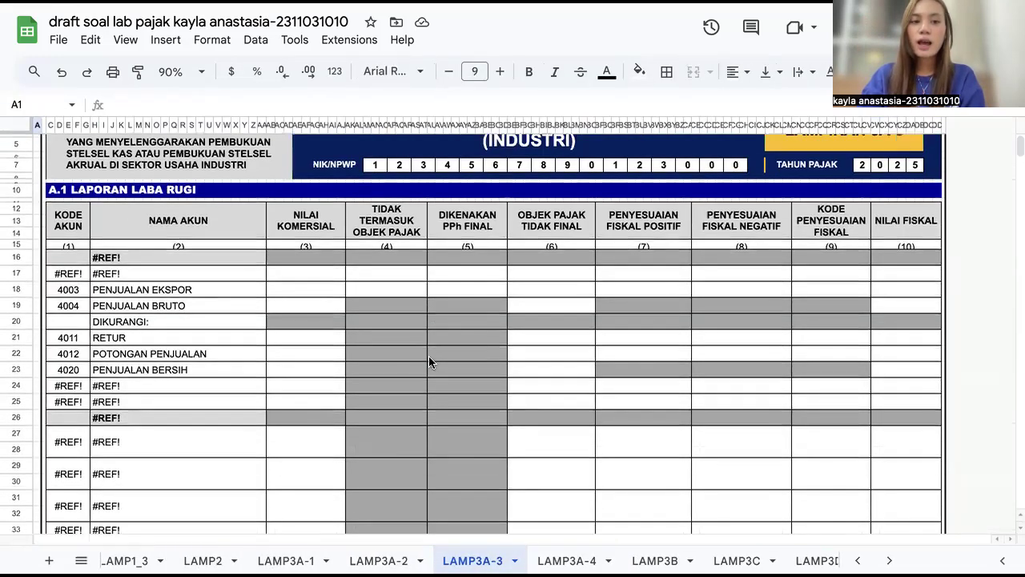
scroll(429, 355, "up", 10)
scroll(428, 355, "down", 20)
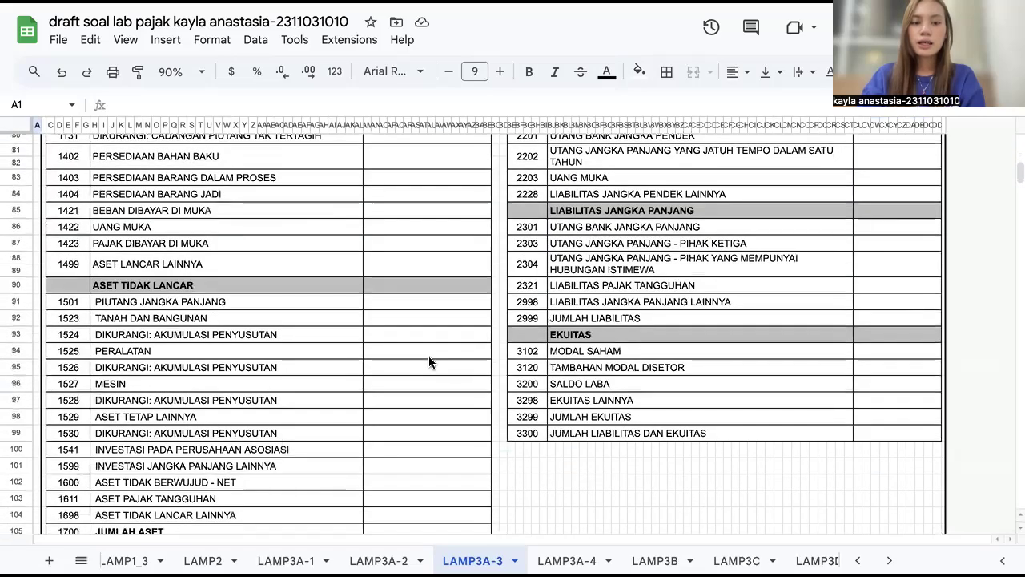
scroll(429, 362, "down", 5)
scroll(428, 362, "up", 10)
scroll(429, 357, "up", 15)
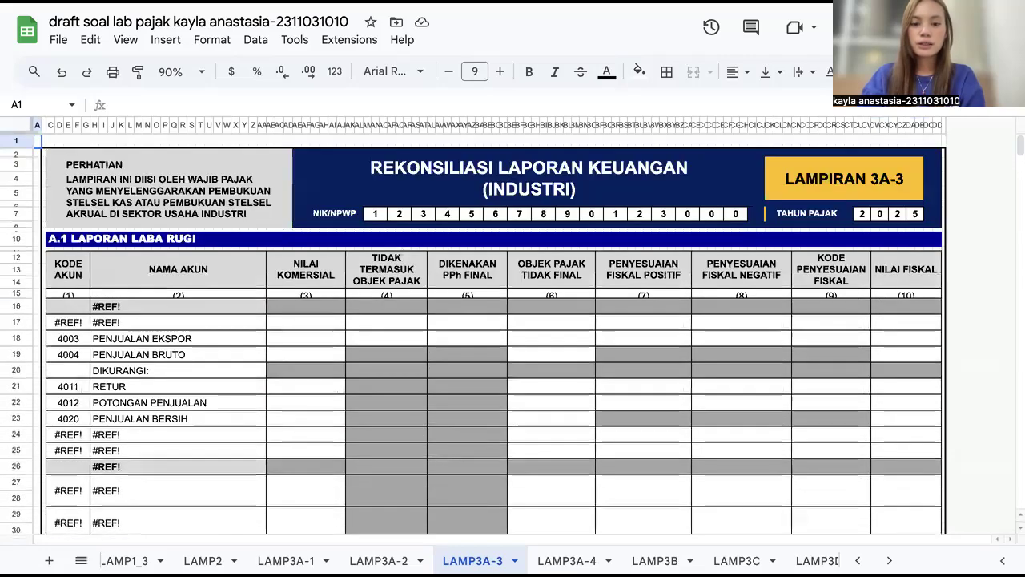
Step: Browse the LAMP3A-2 and LAMP3A-1 financial statement reconciliation attachments
left_click(378, 560)
scroll(342, 458, "down", 5)
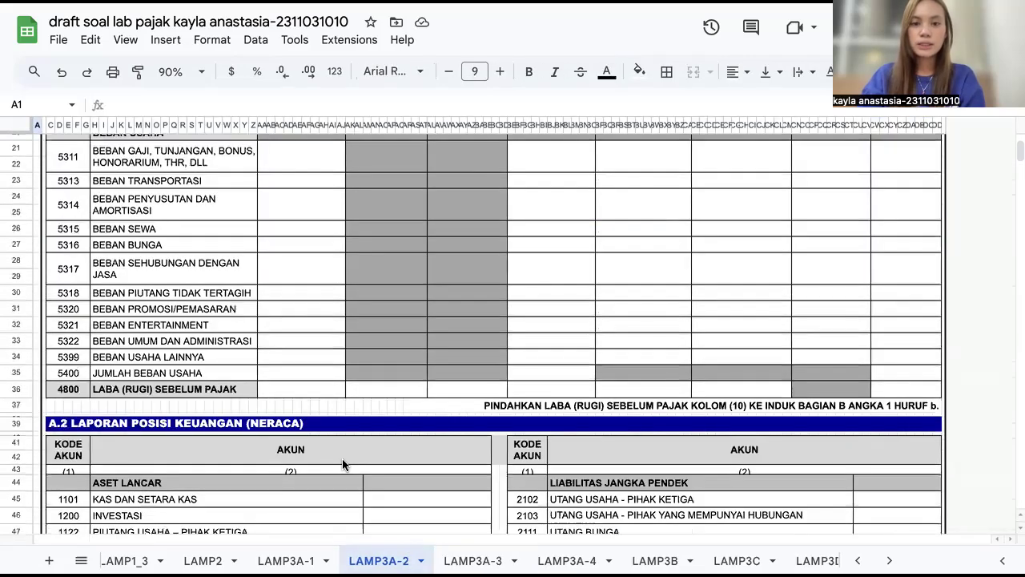
scroll(342, 458, "down", 10)
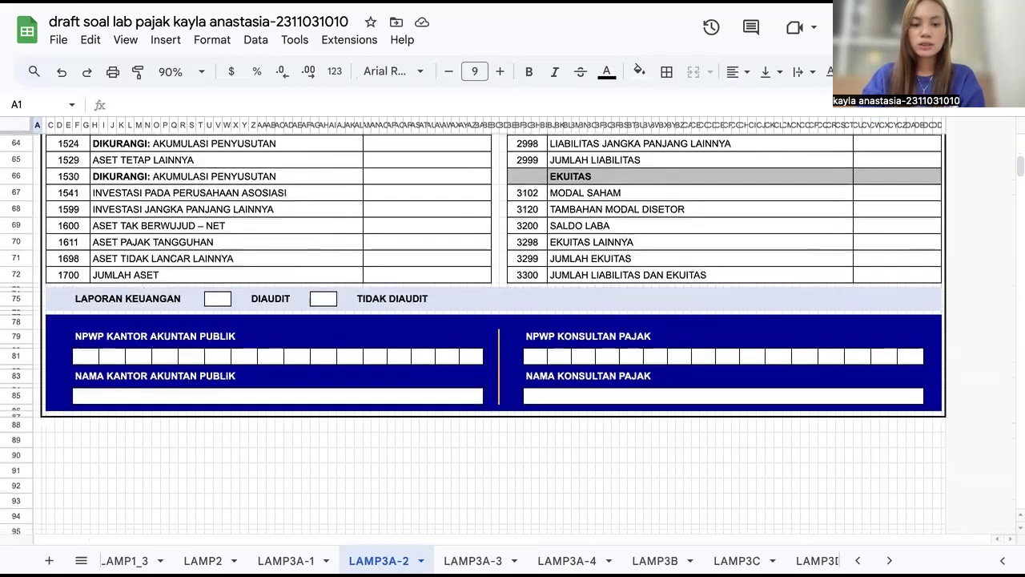
left_click(287, 561)
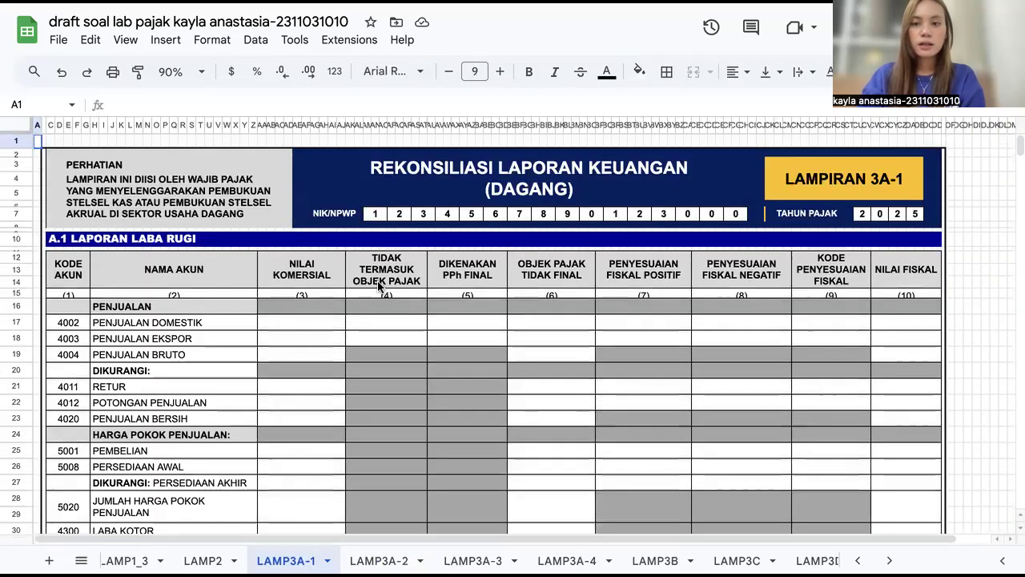
scroll(378, 285, "down", 2)
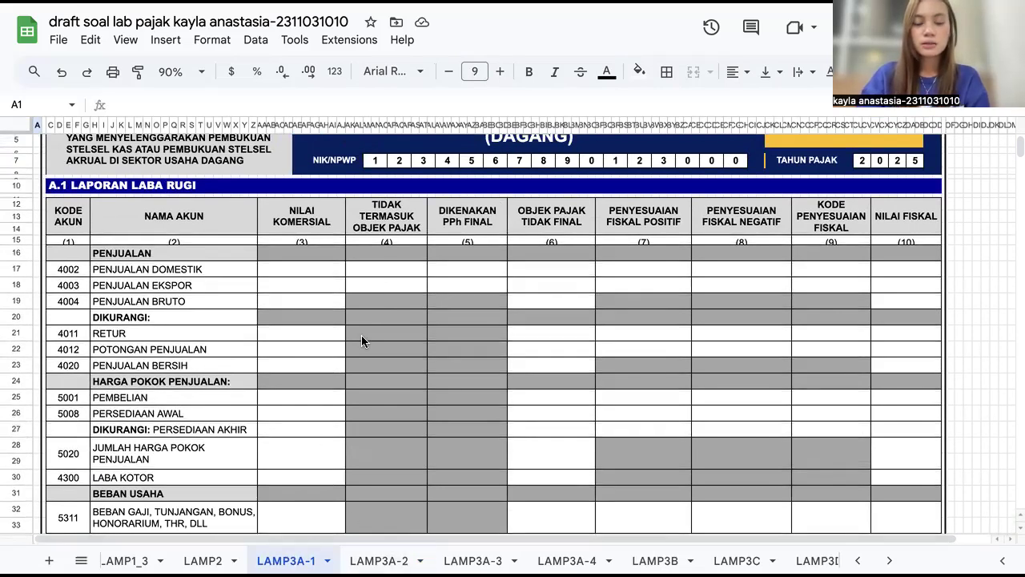
scroll(361, 335, "down", 2)
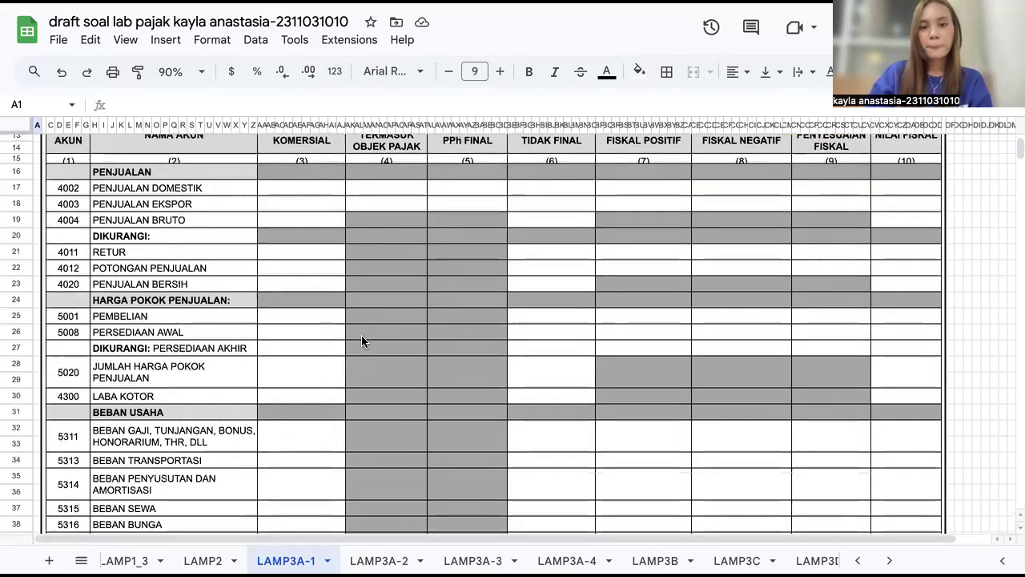
scroll(362, 335, "up", 4)
scroll(361, 337, "down", 1)
scroll(363, 304, "up", 1)
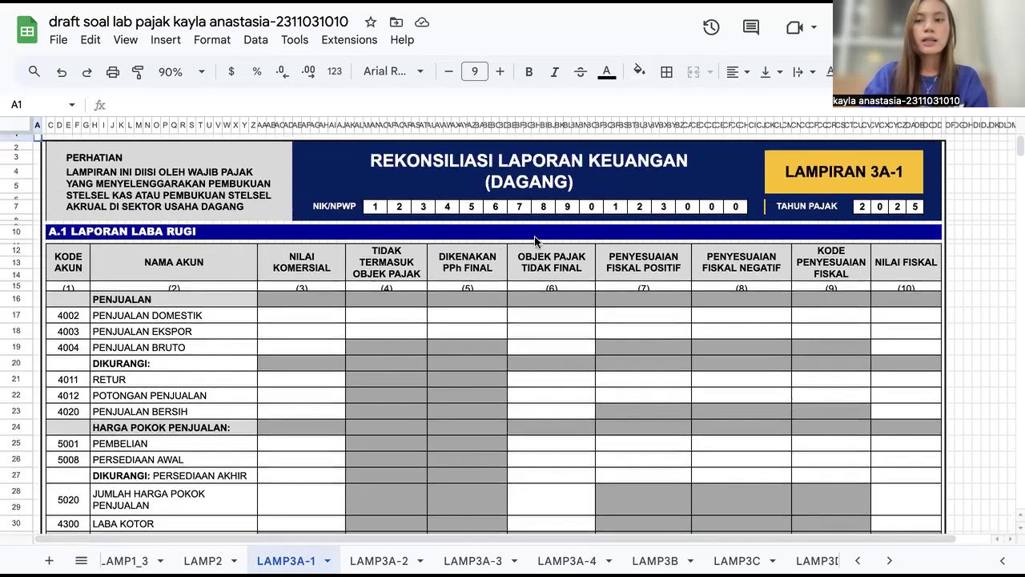
scroll(363, 439, "down", 2)
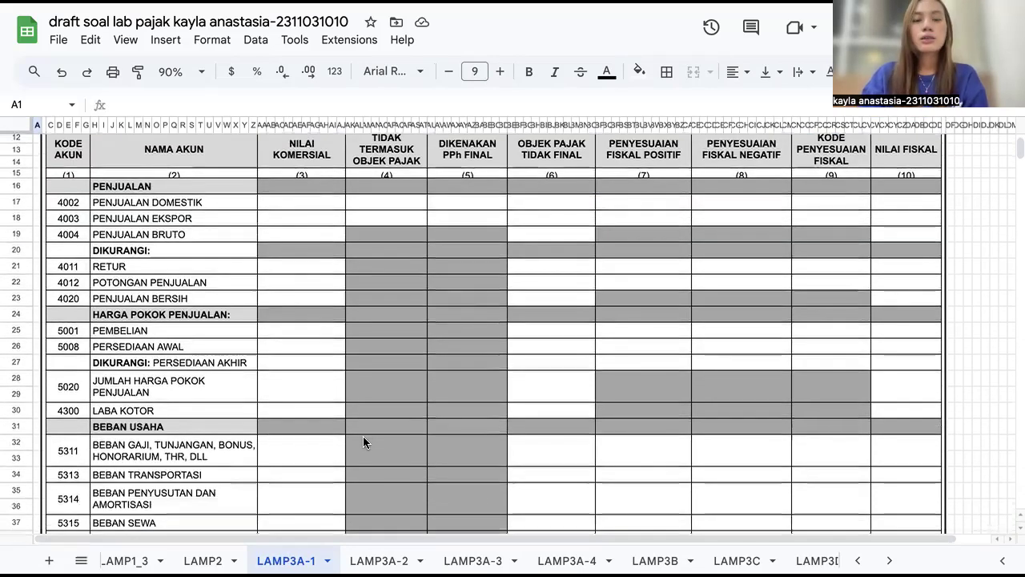
scroll(403, 315, "down", 4)
scroll(403, 315, "down", 8)
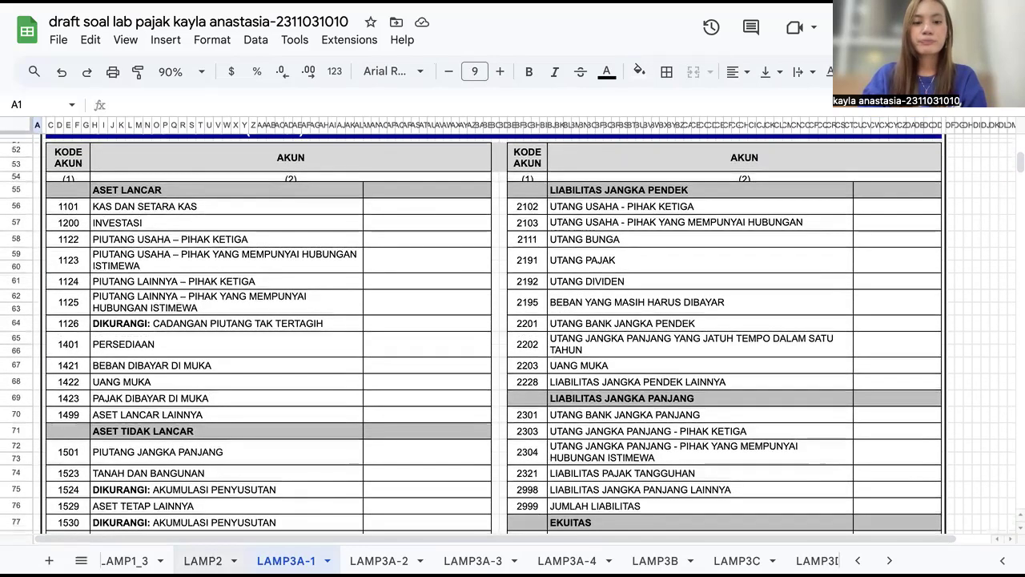
Step: Open LAMP2 and inspect the tax base and PPh cells for Bunga Deposito and Sewa Apartement linked from PERHITUNGAN MT
left_click(203, 560)
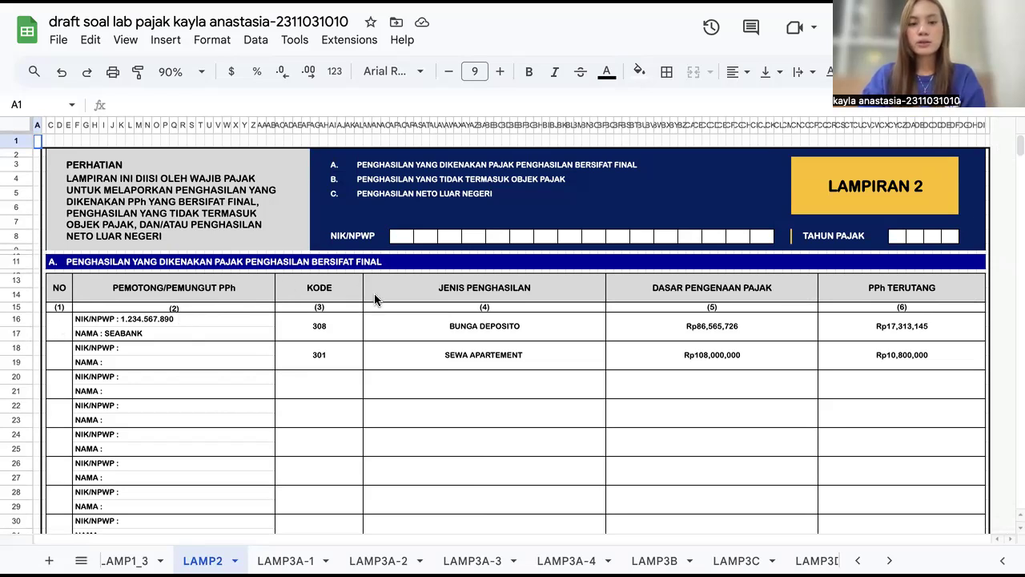
left_click(671, 331)
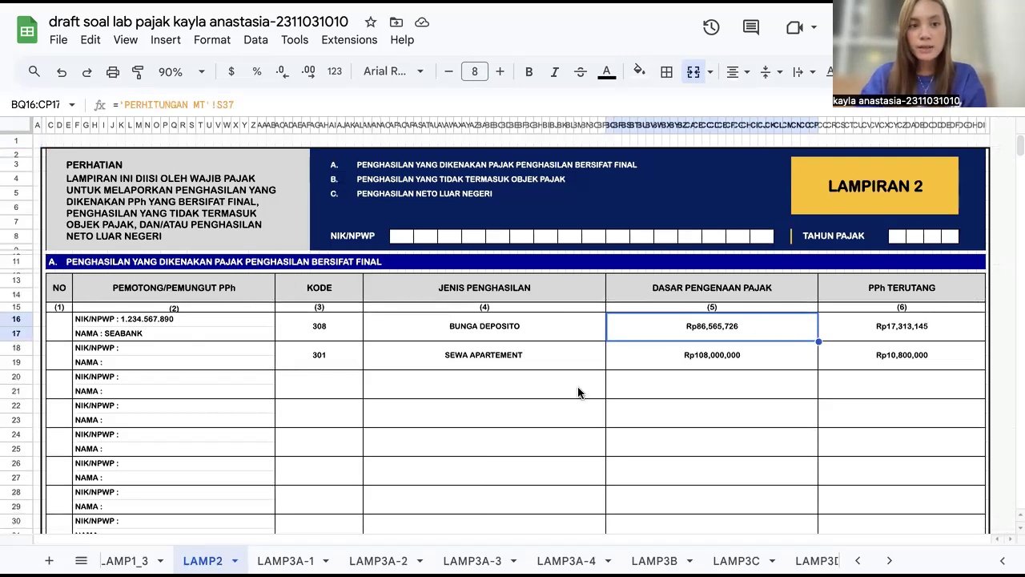
scroll(261, 560, "up", 5)
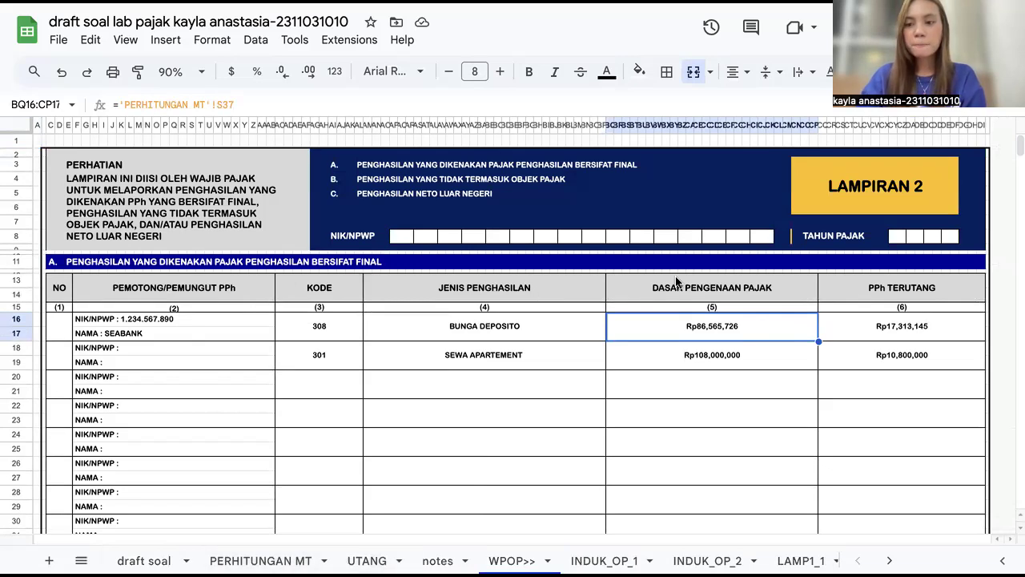
left_click(892, 324)
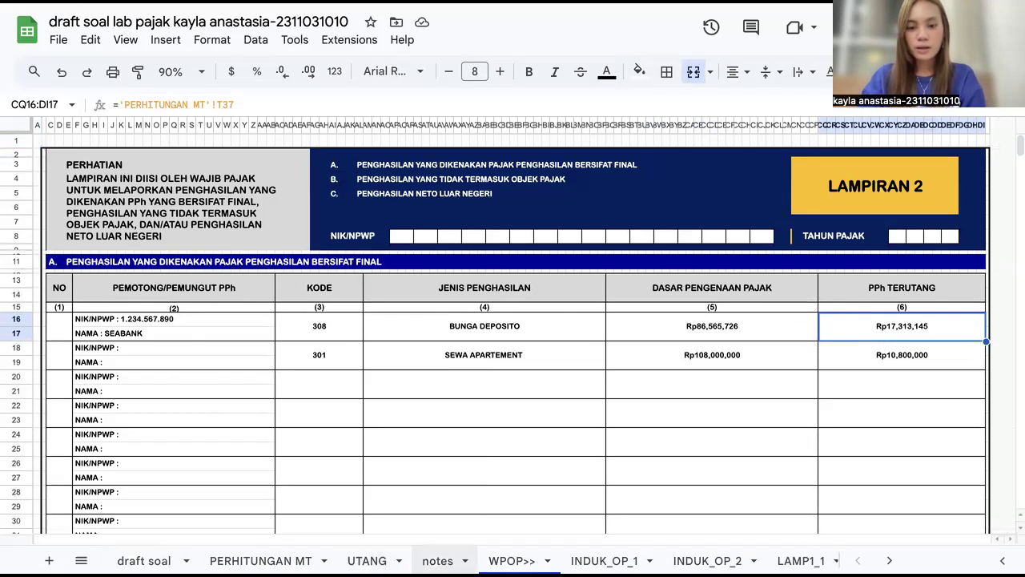
left_click(418, 358)
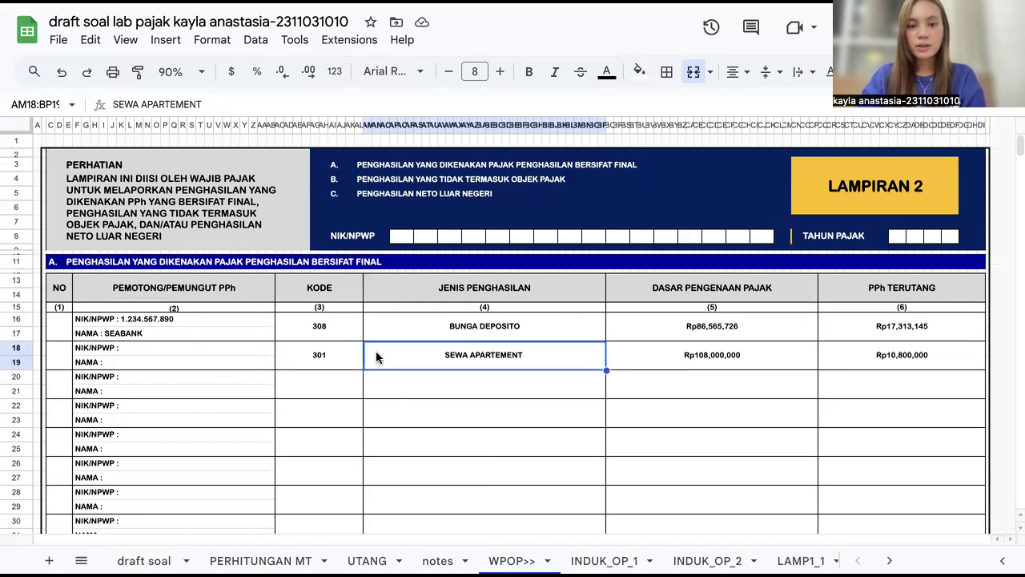
left_click(664, 365)
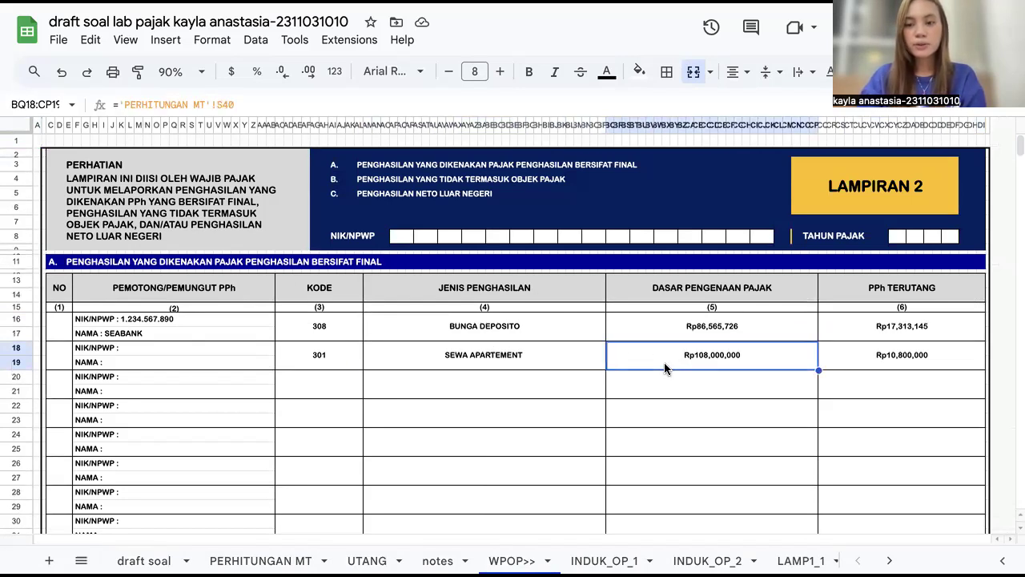
left_click(926, 345)
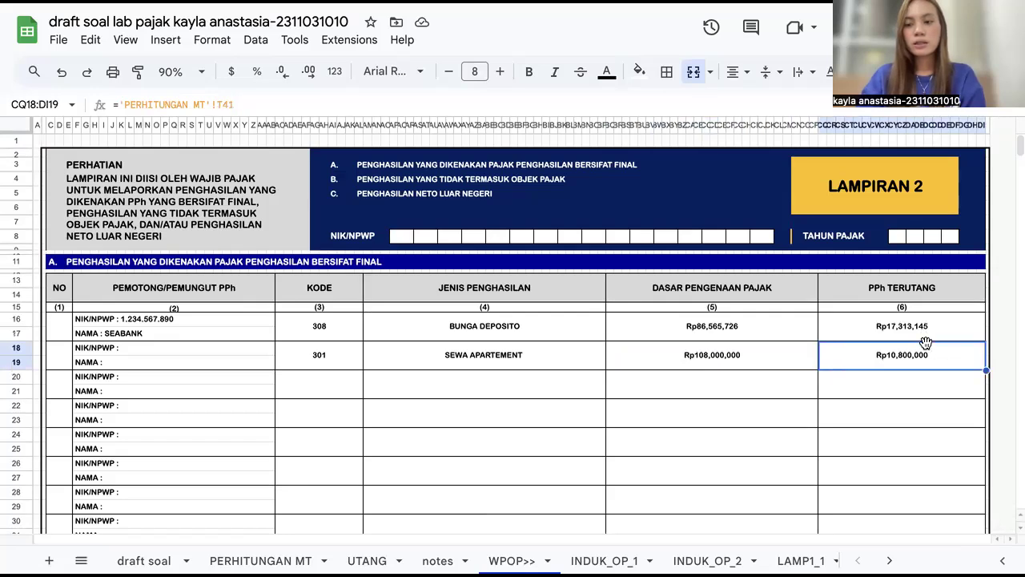
left_click(770, 358)
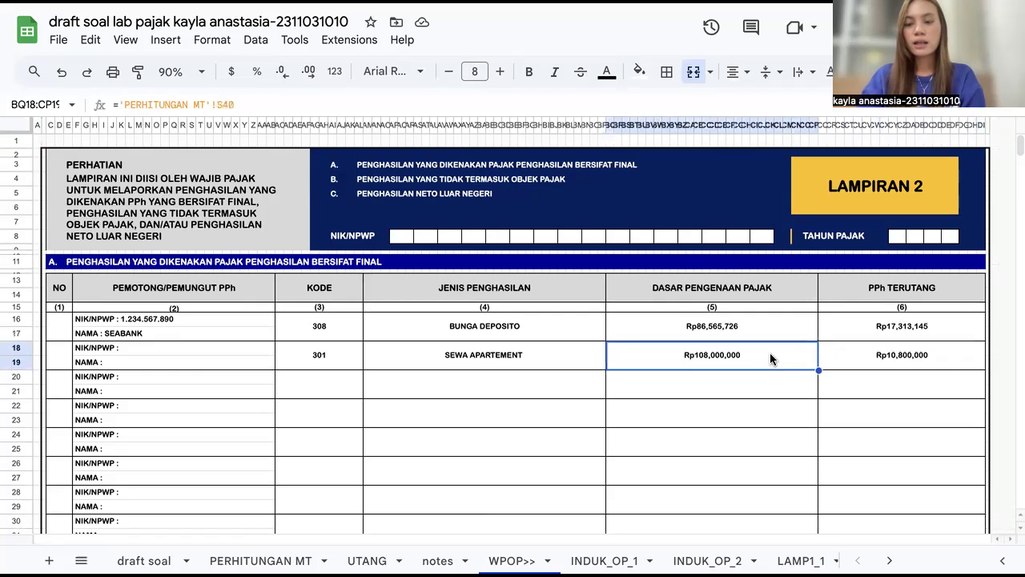
left_click(858, 353)
Step: Inspect LAMP2's Jumlah Tabel A totals for final-taxed income
scroll(691, 438, "down", 5)
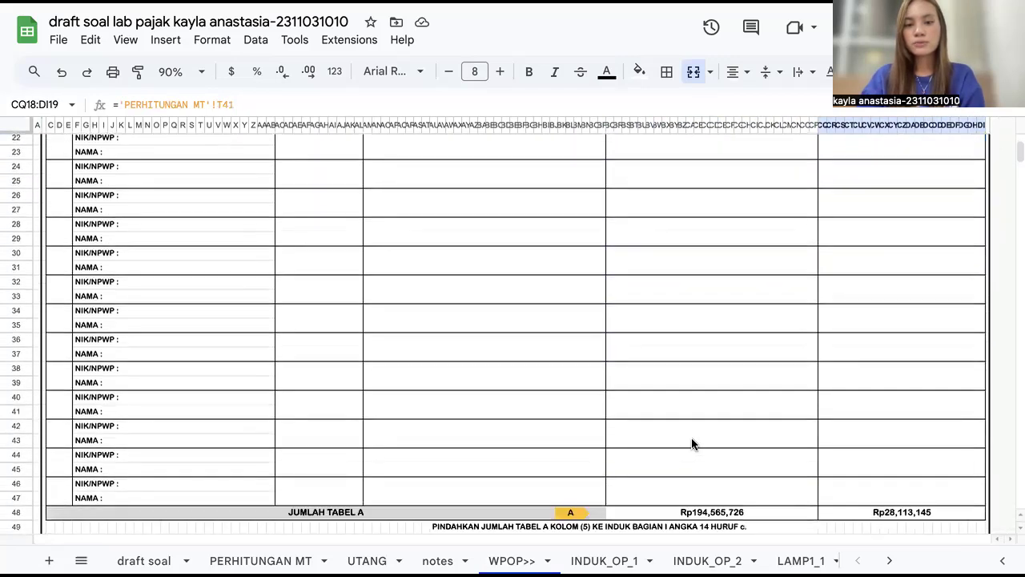
left_click(873, 451)
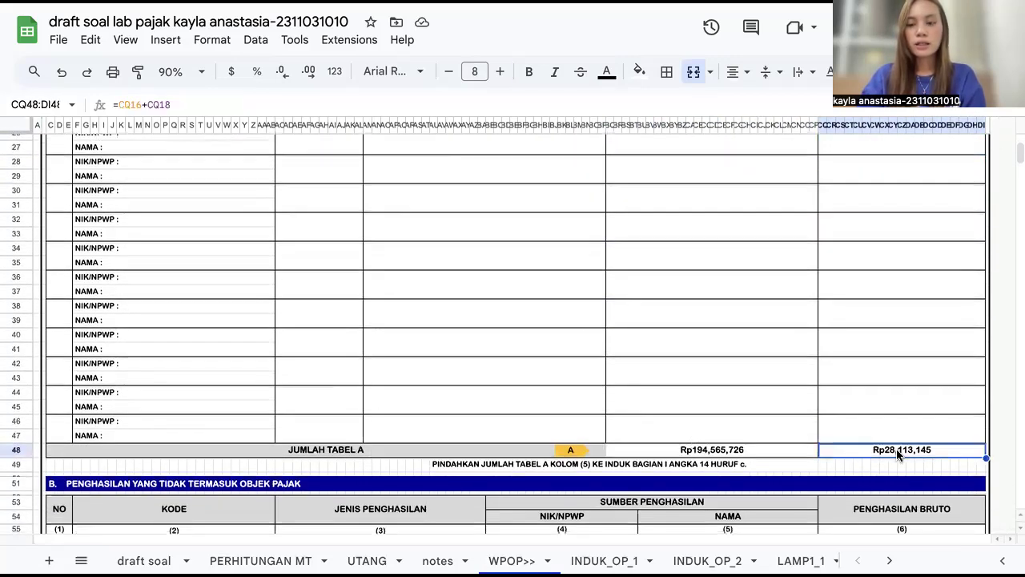
scroll(846, 455, "up", 5)
scroll(846, 455, "down", 5)
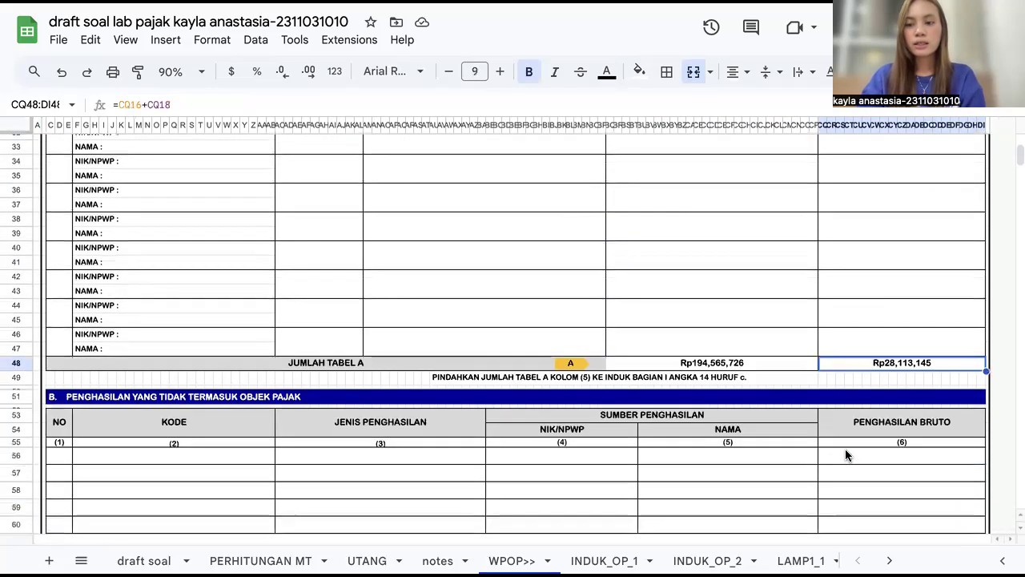
scroll(854, 437, "down", 1)
scroll(855, 439, "up", 1)
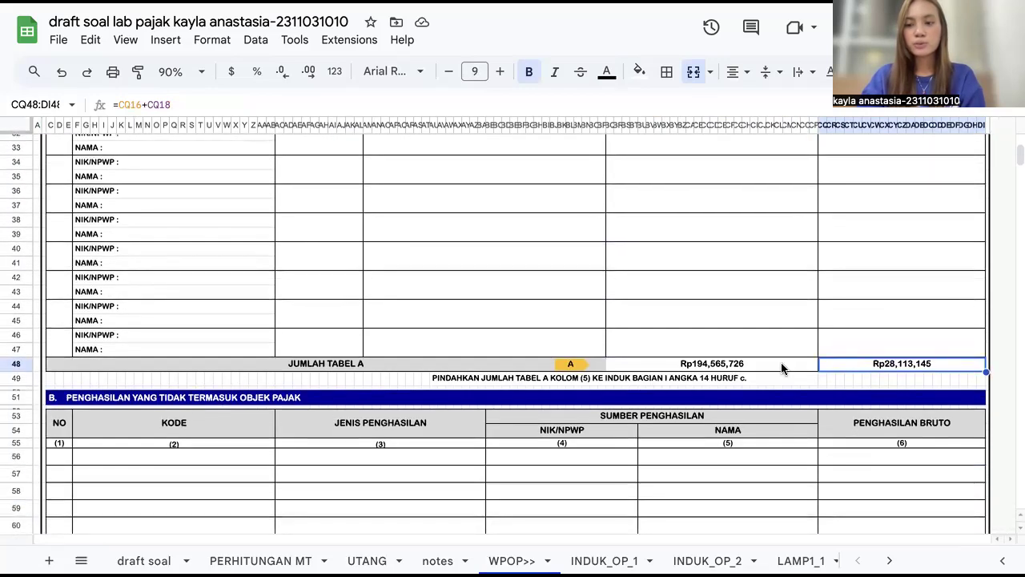
Step: Review LAMP2's Jumlah Tabel A tax base total, then the Tabel B and Tabel C sections below it
scroll(703, 375, "up", 1)
scroll(713, 299, "up", 5)
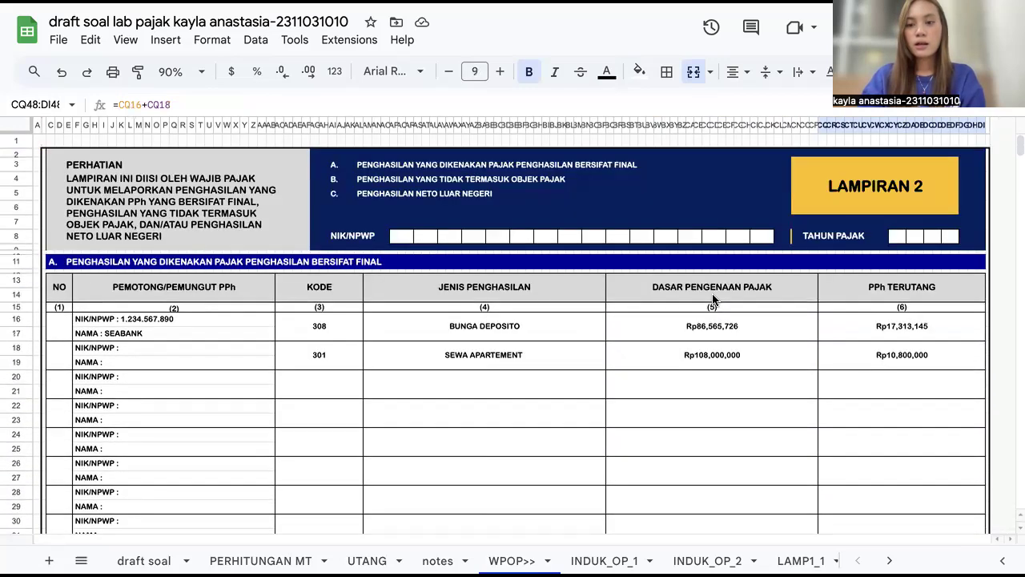
scroll(712, 300, "down", 4)
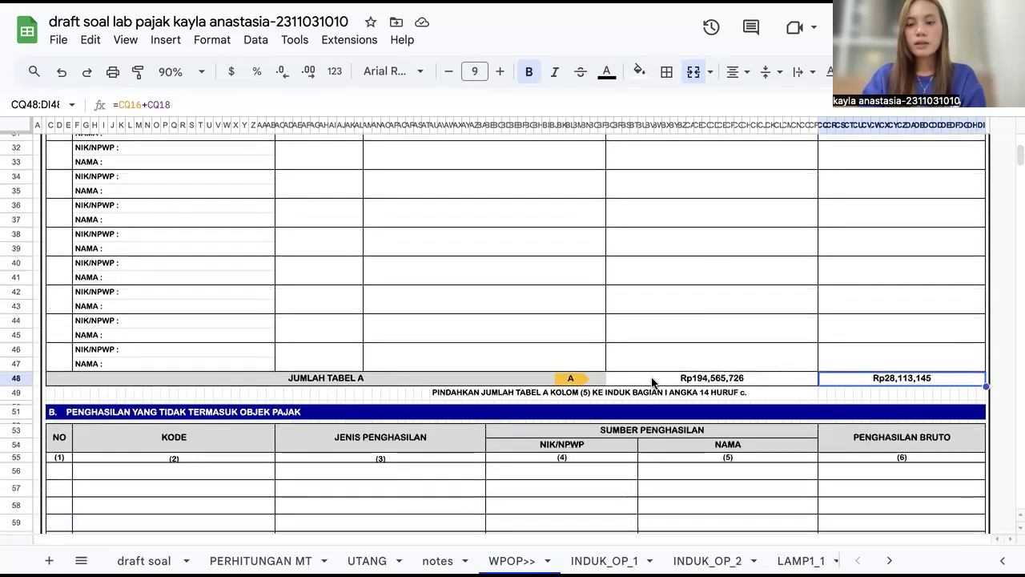
left_click(653, 382)
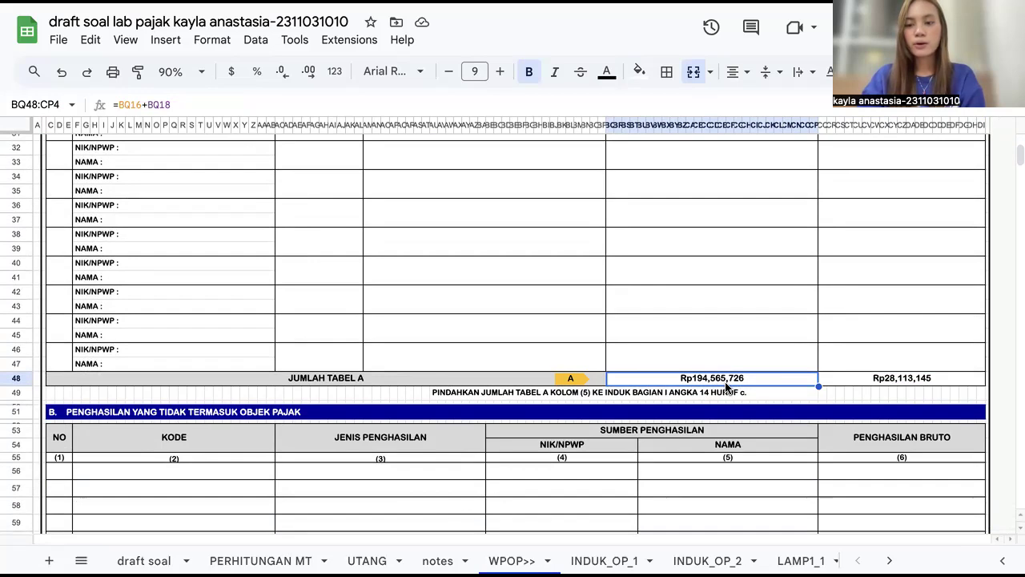
scroll(728, 387, "down", 4)
scroll(727, 388, "down", 2)
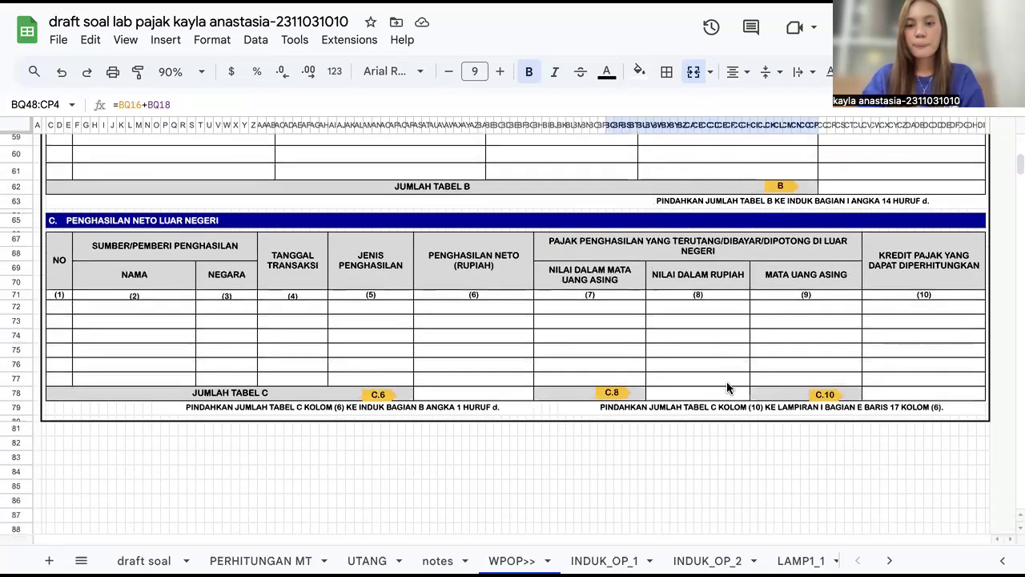
Step: Open the LAMP1_3 sheet and browse down to section E, the list of withholding slips
scroll(604, 561, "right", 9)
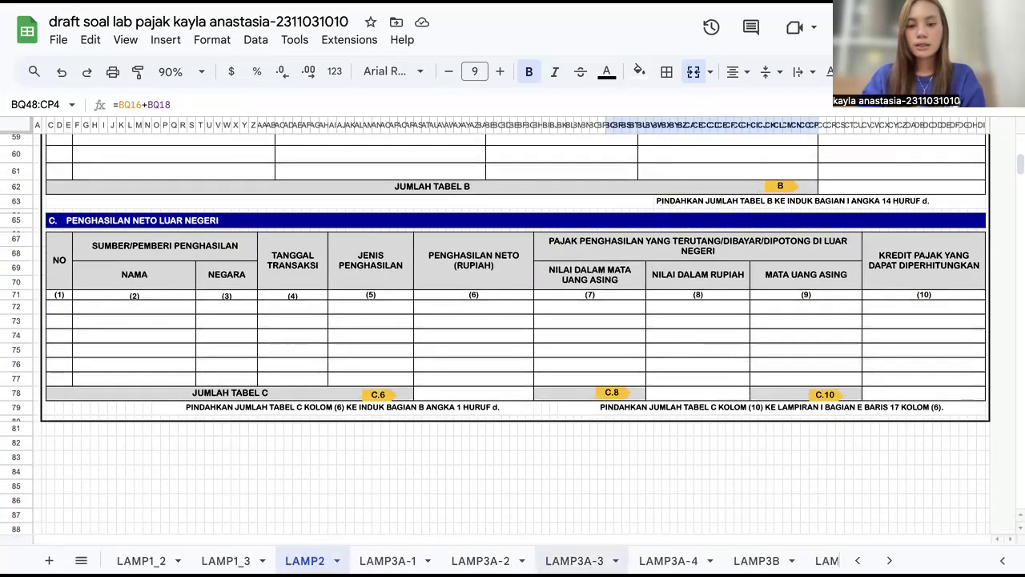
left_click(226, 561)
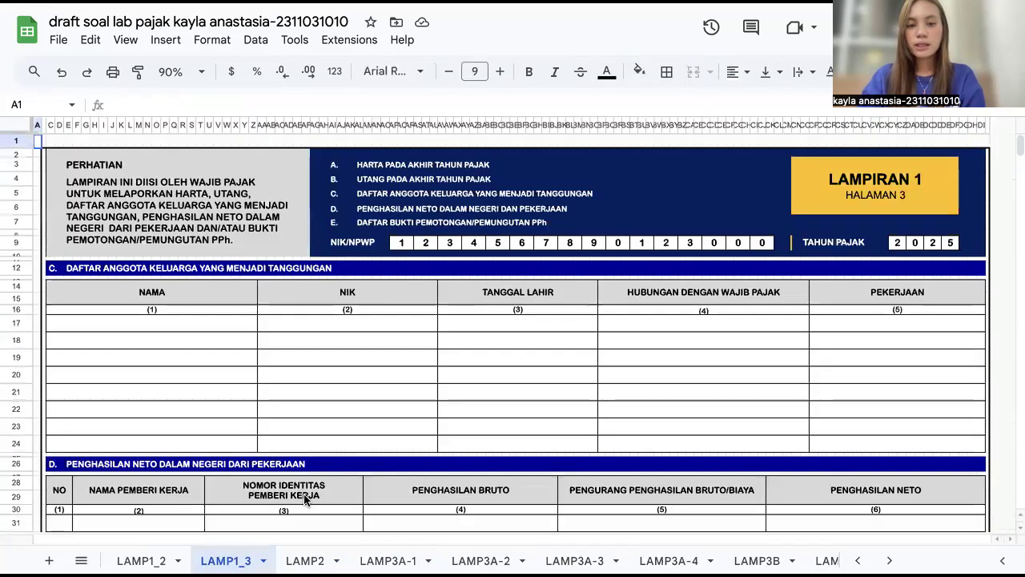
scroll(316, 494, "down", 3)
scroll(317, 494, "down", 5)
scroll(317, 493, "up", 10)
scroll(316, 493, "up", 2)
scroll(316, 493, "down", 10)
scroll(317, 494, "up", 2)
scroll(317, 493, "up", 2)
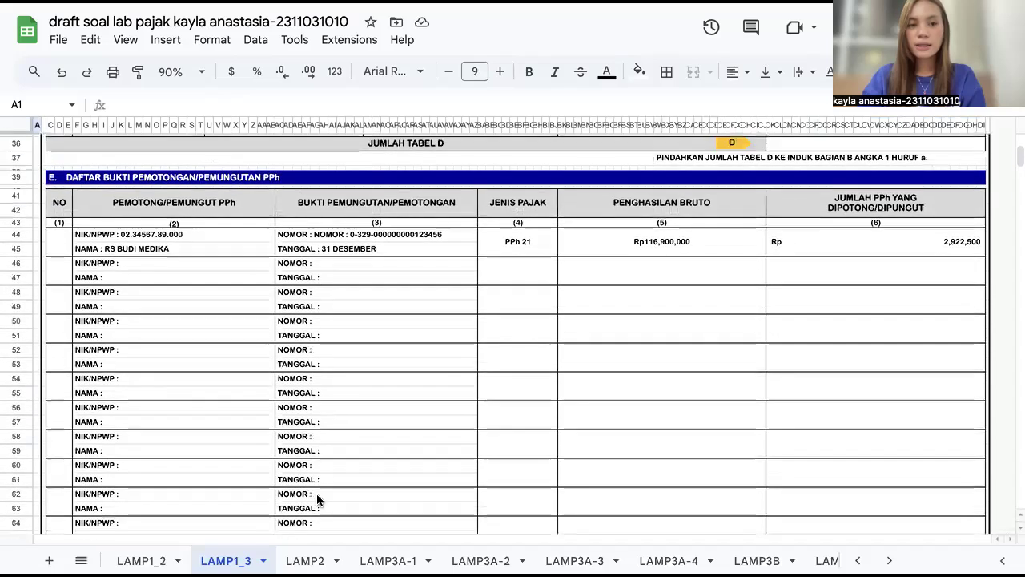
scroll(131, 193, "up", 1)
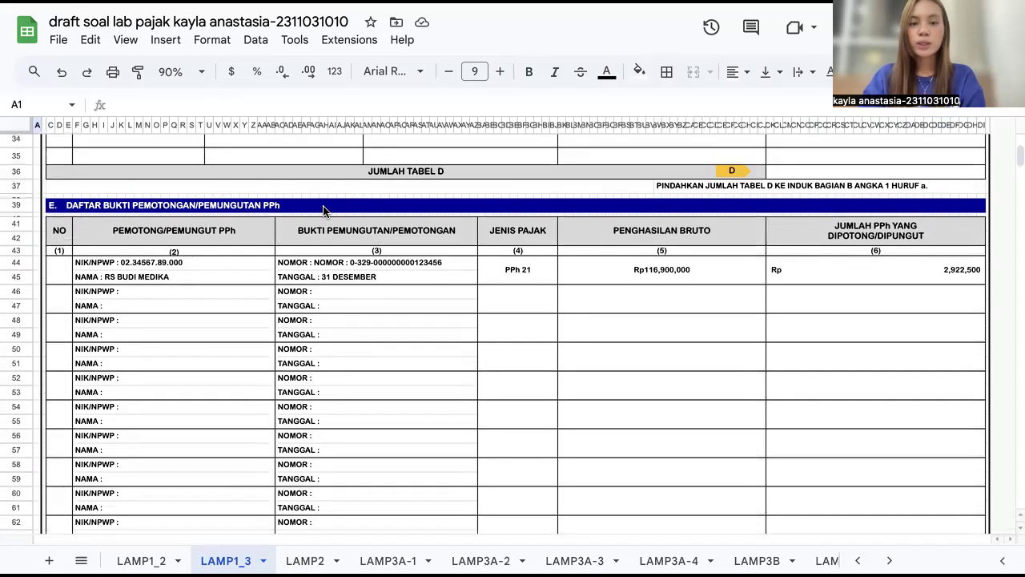
Step: Inspect the RS BUDI MEDIKA PPh 21 withholding row's cells and the Jumlah Kredit Pajak Dalam Negeri total
left_click(192, 265)
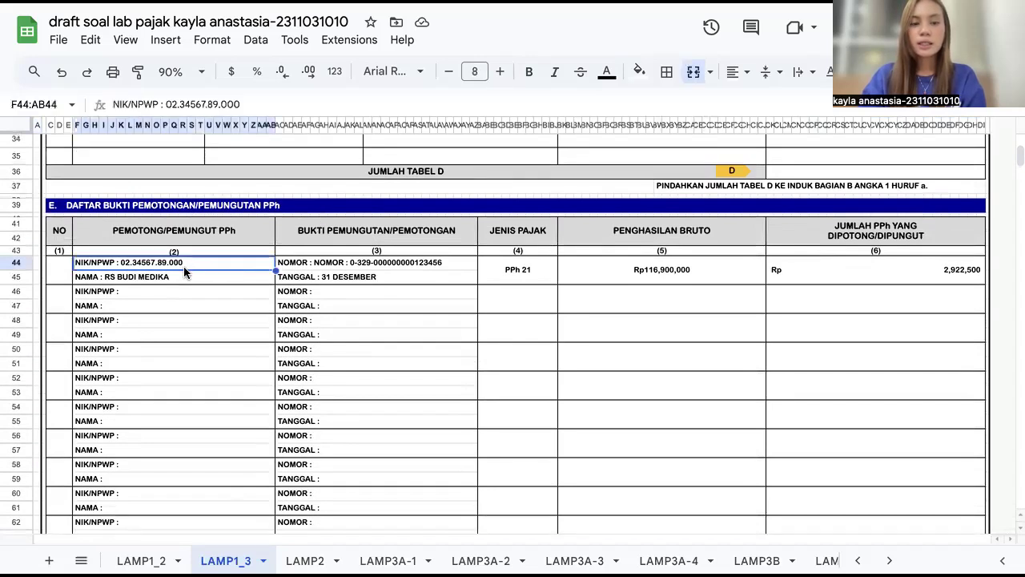
left_click(185, 280)
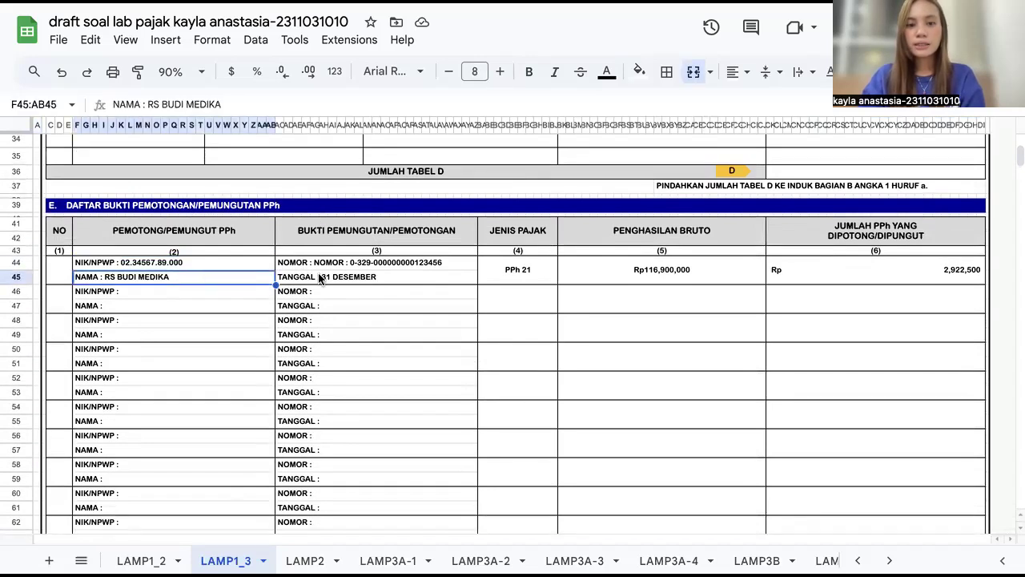
left_click(345, 277)
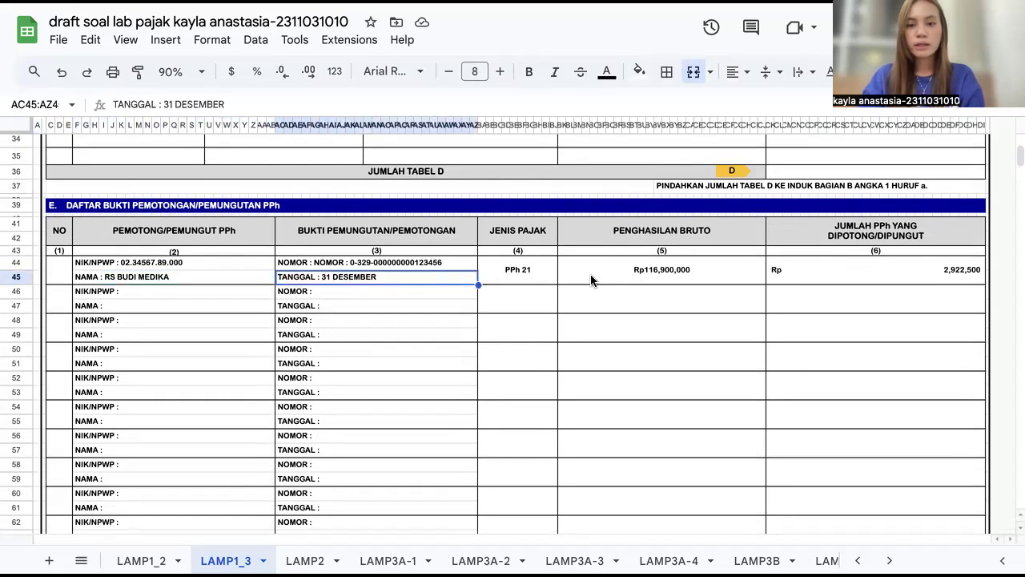
left_click(501, 276)
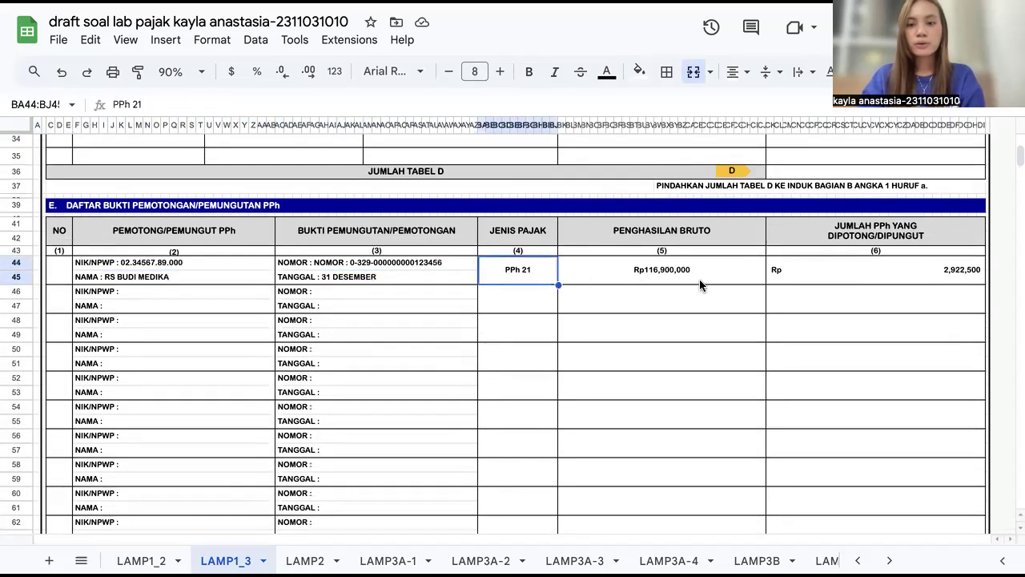
left_click(728, 277)
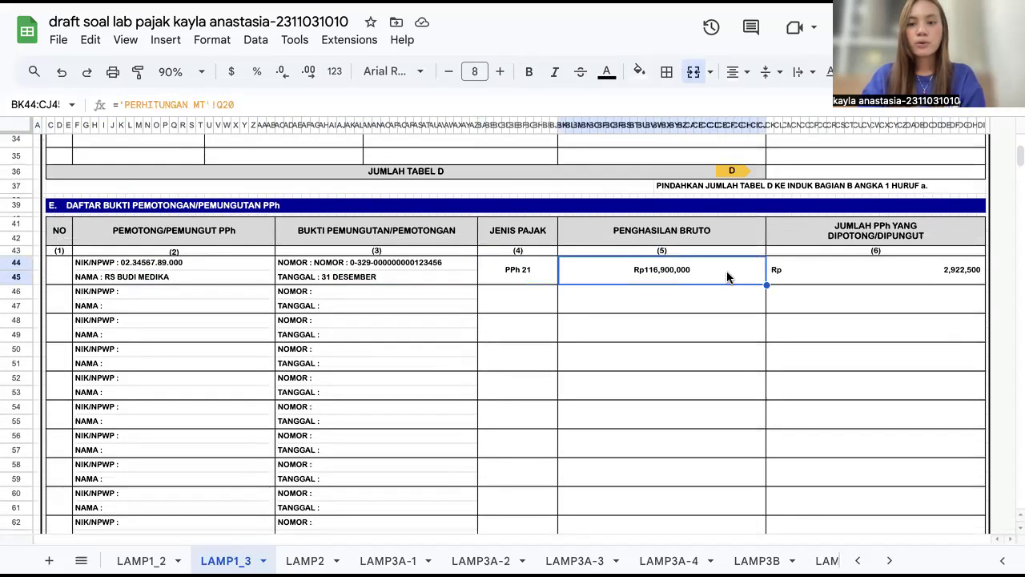
left_click(820, 271)
scroll(820, 271, "down", 1)
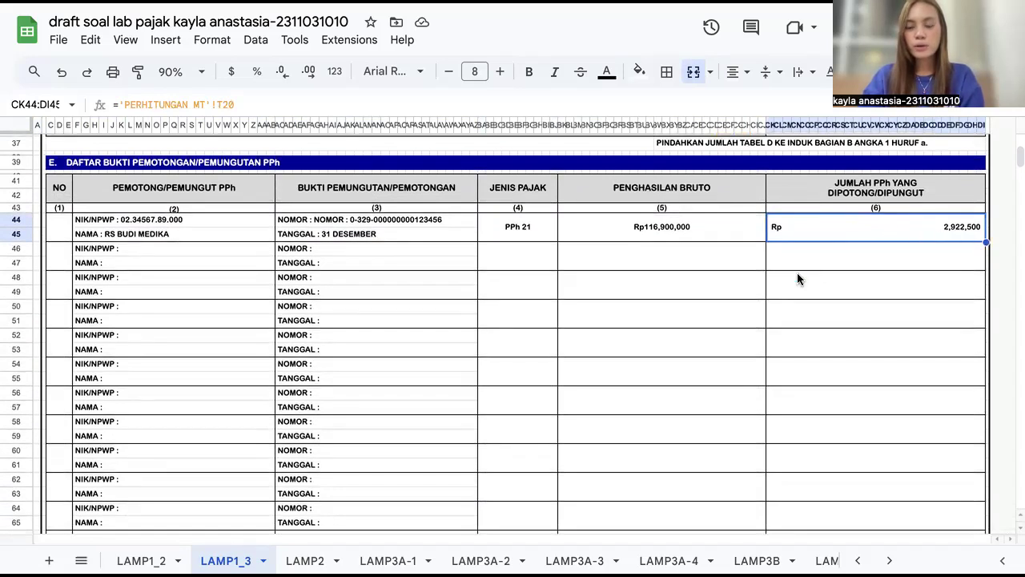
scroll(797, 272, "down", 8)
left_click(827, 304)
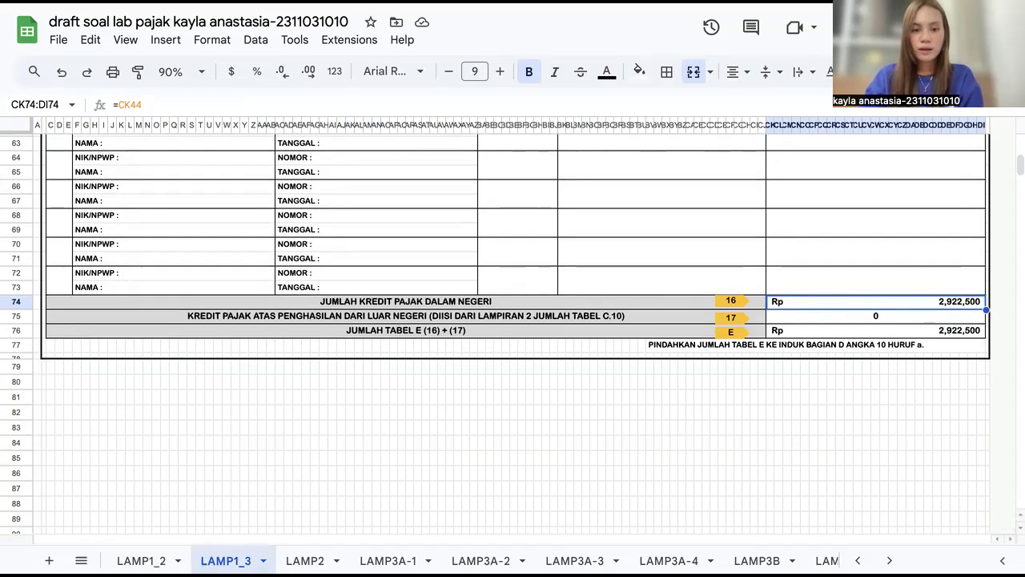
Step: Open LAMP1_2 and inspect the apartment row's description, location, year, acquisition price and current value cells
scroll(393, 560, "left", 3)
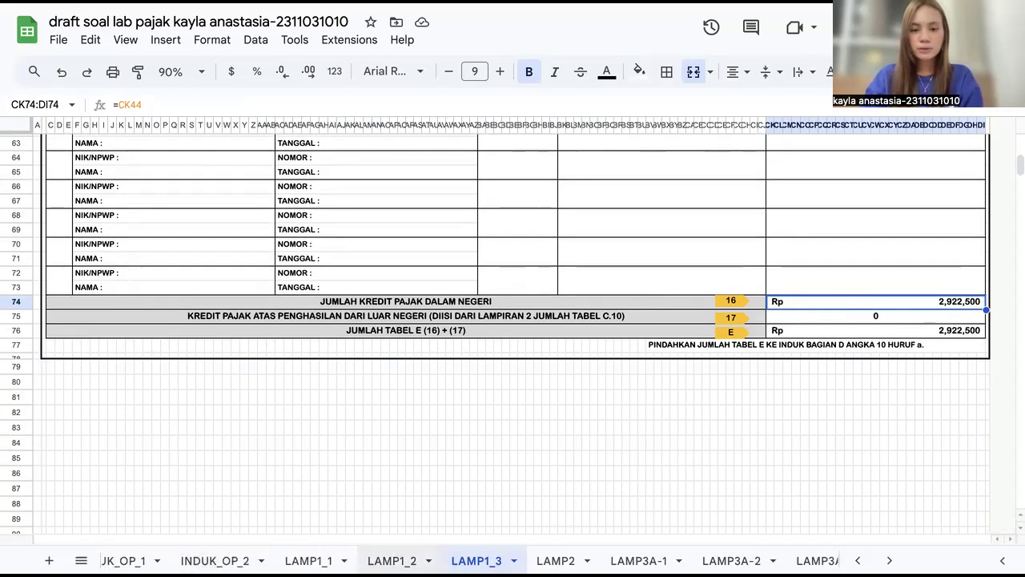
left_click(392, 560)
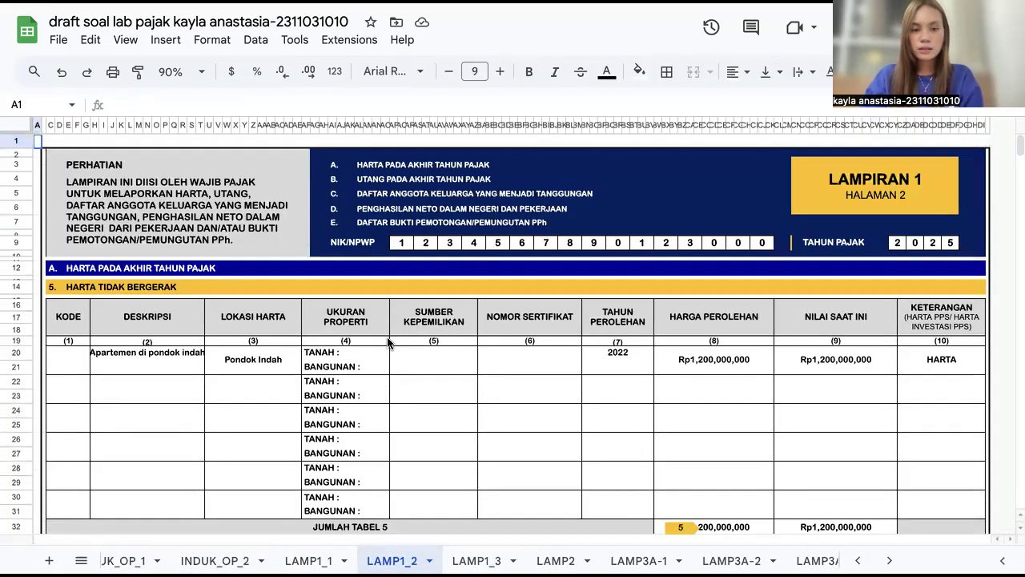
scroll(389, 343, "down", 1)
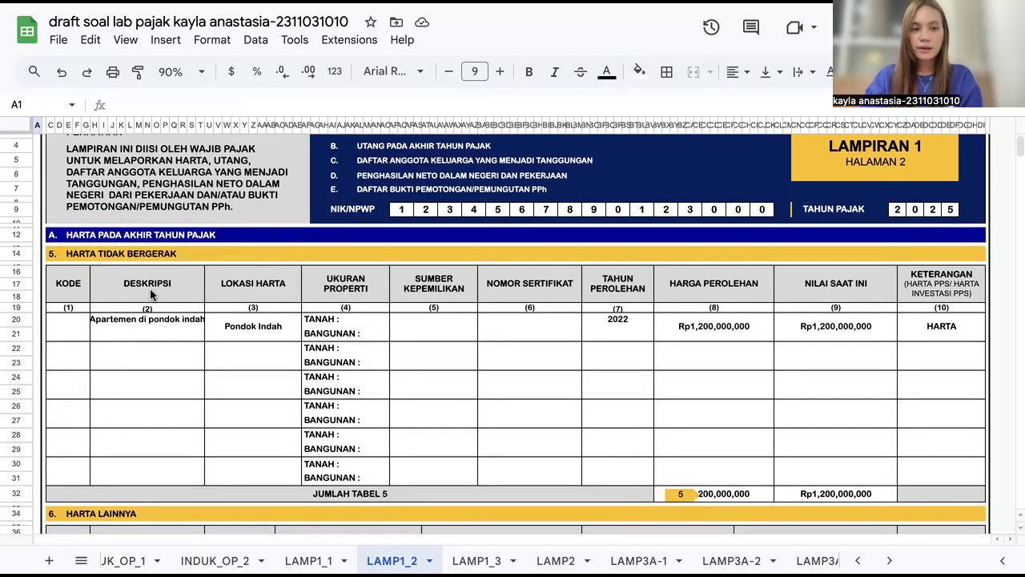
left_click(156, 333)
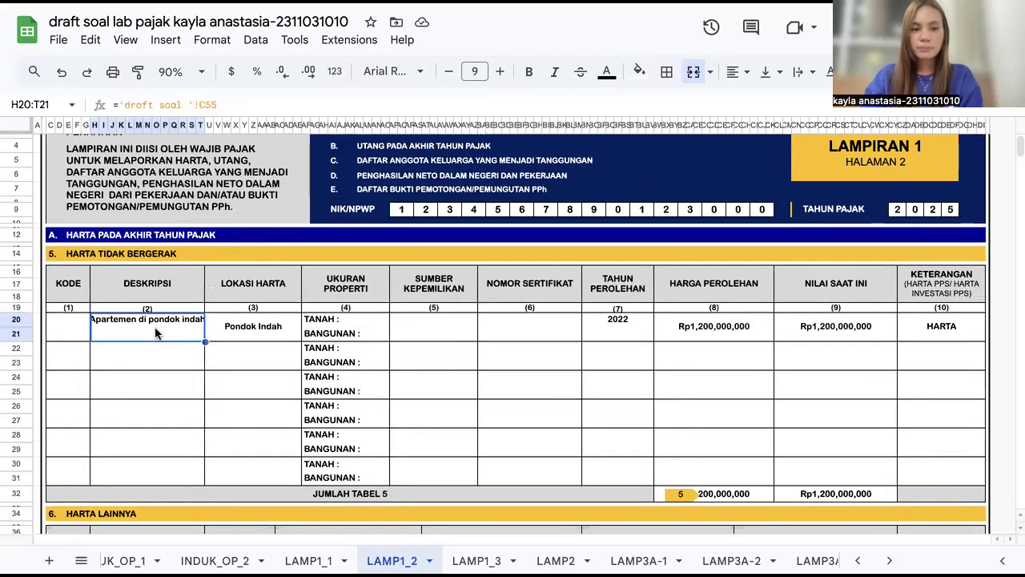
left_click(235, 334)
left_click(623, 336)
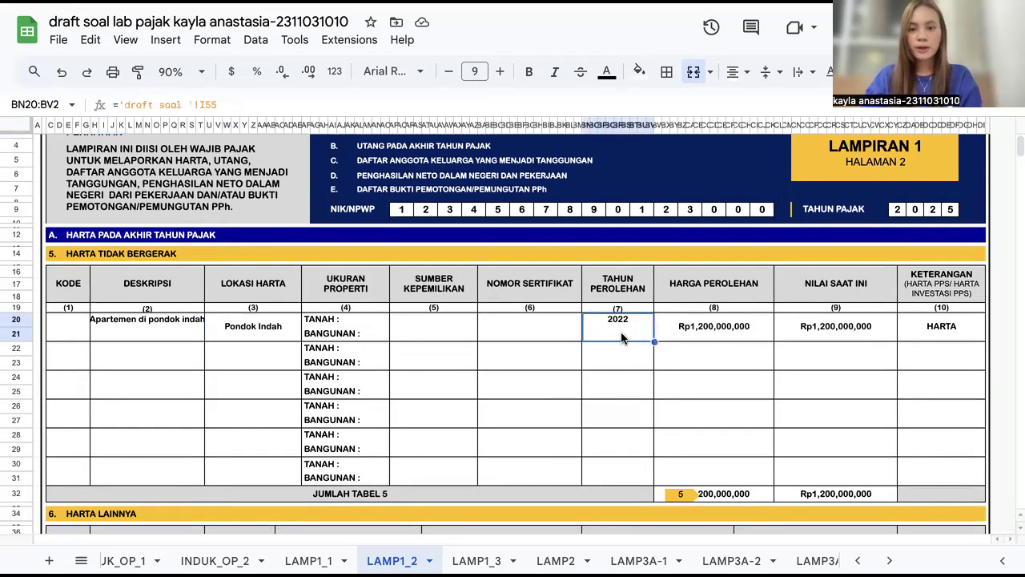
left_click(733, 333)
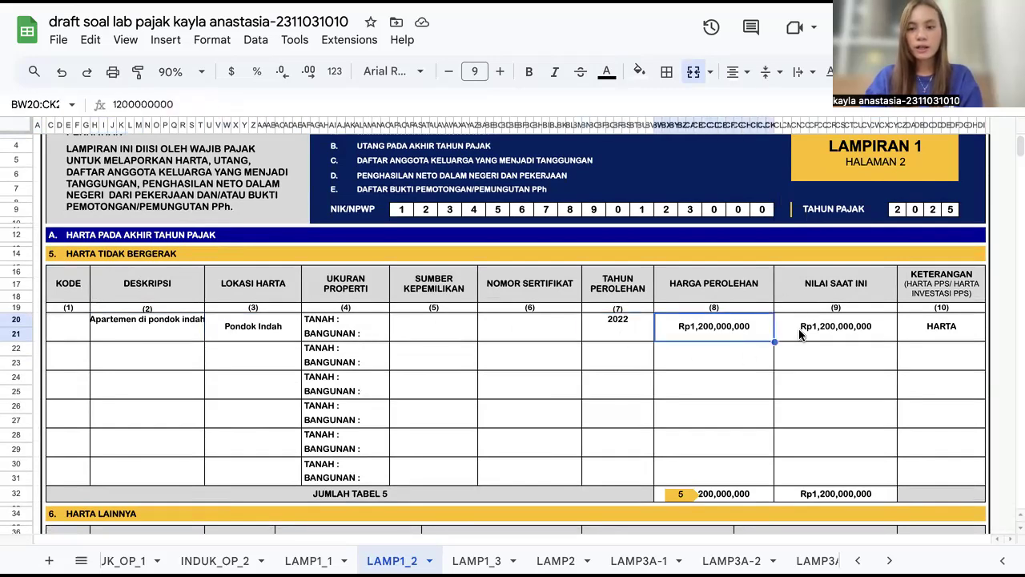
left_click(888, 332)
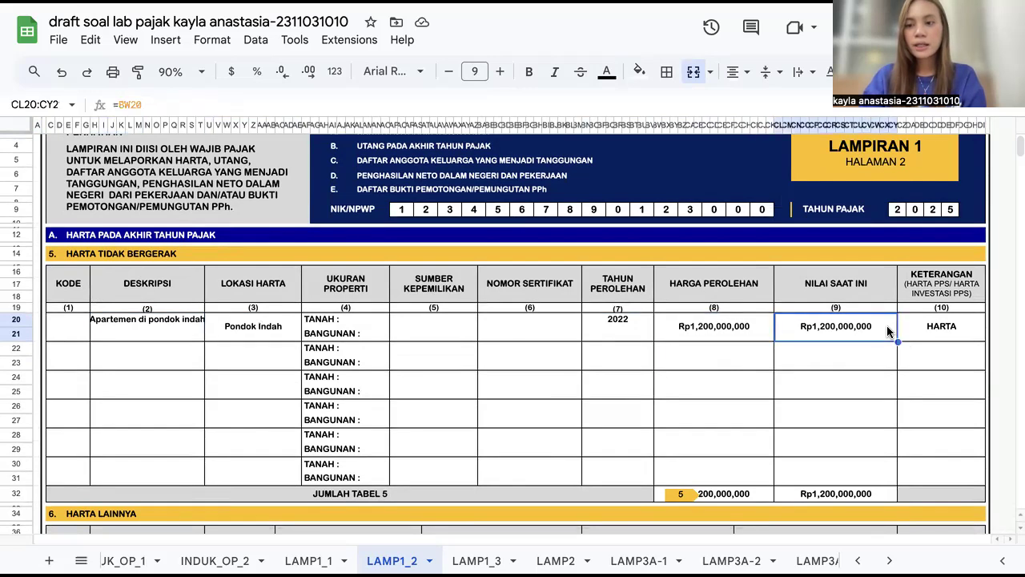
Step: Inspect the Mobil pajero row's description, year, acquisition price and current value cells under Harta Lainnya
scroll(805, 324, "down", 3)
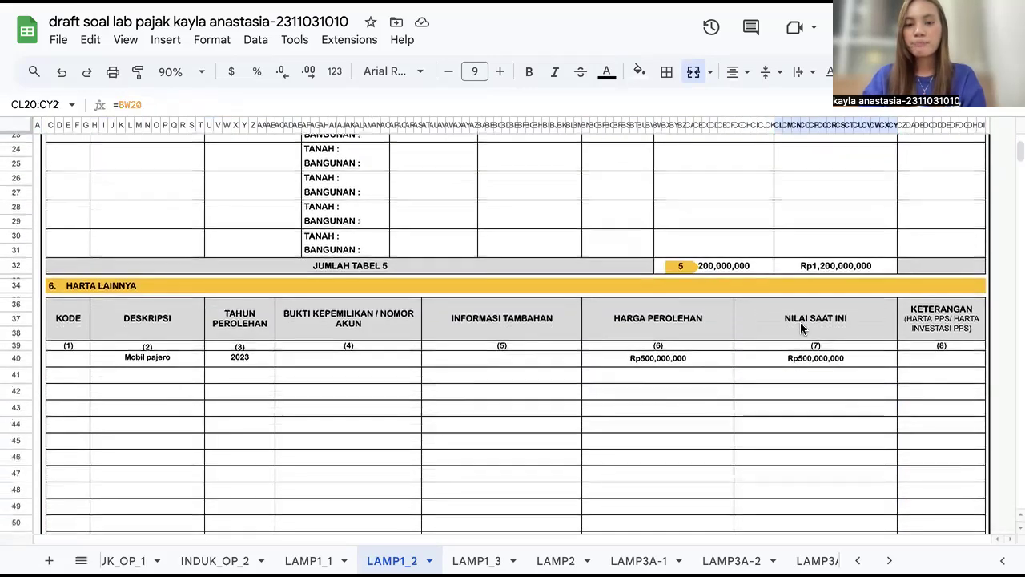
scroll(451, 389, "down", 1)
left_click(137, 293)
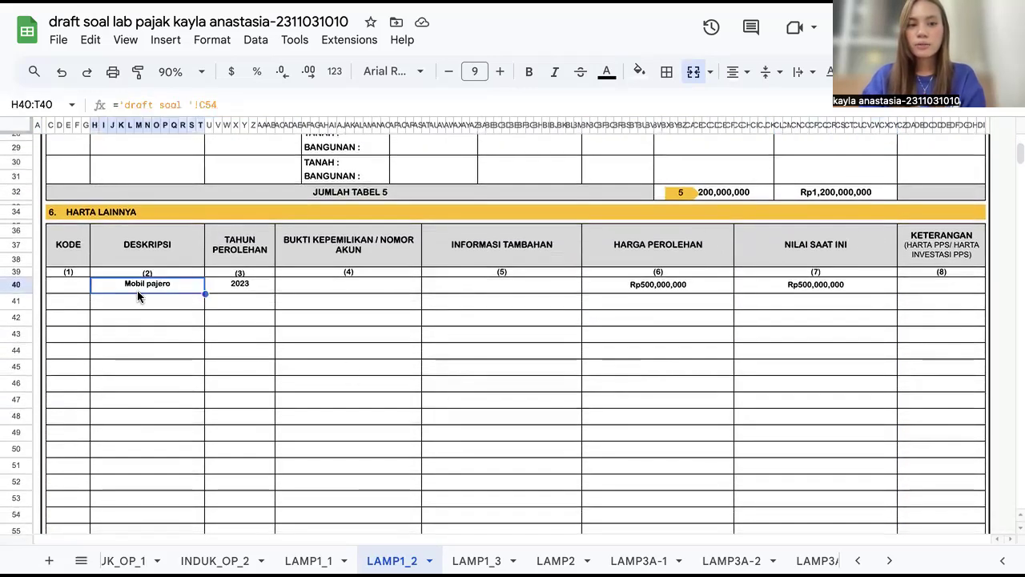
left_click(260, 289)
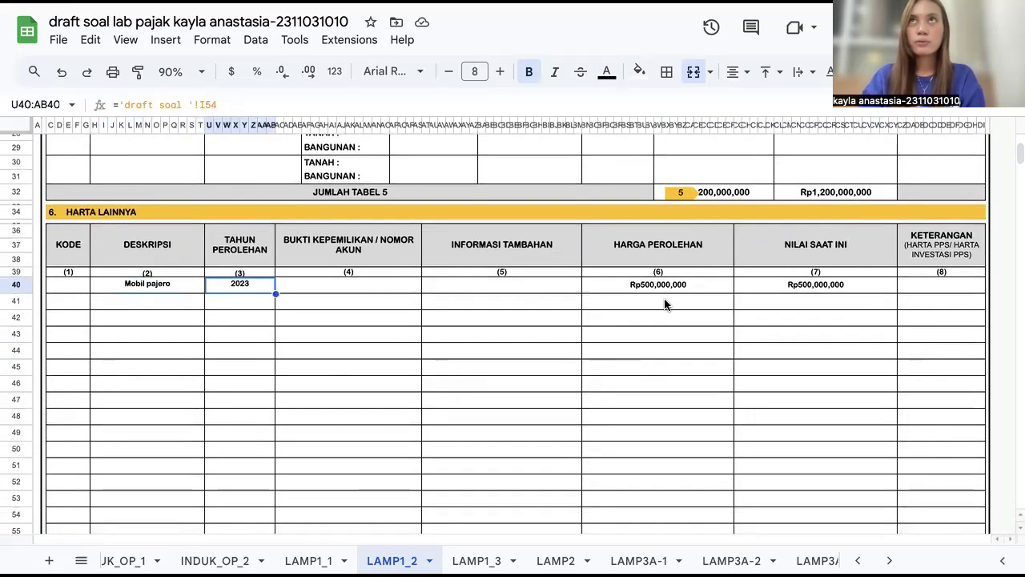
left_click(598, 286)
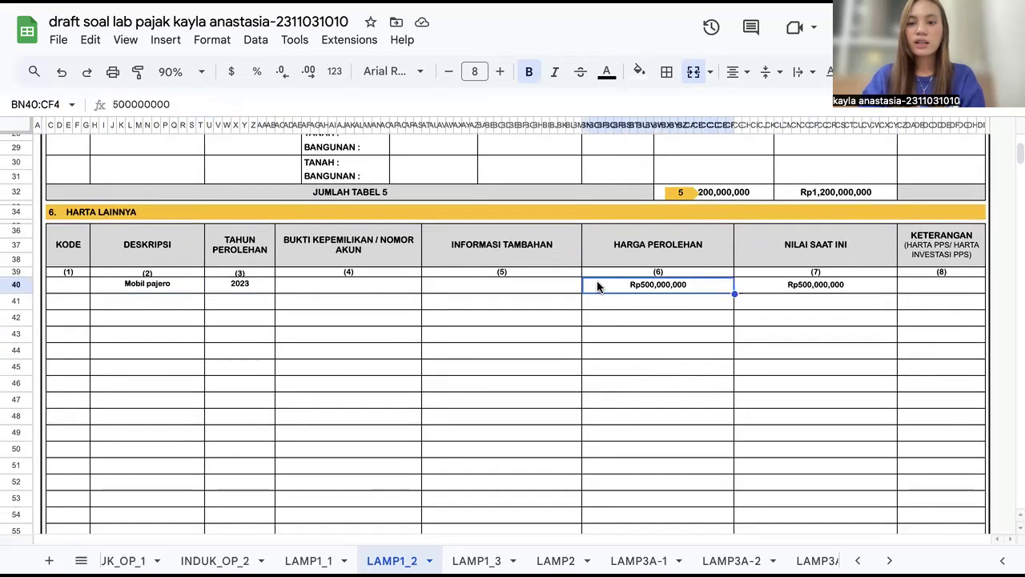
left_click(831, 295)
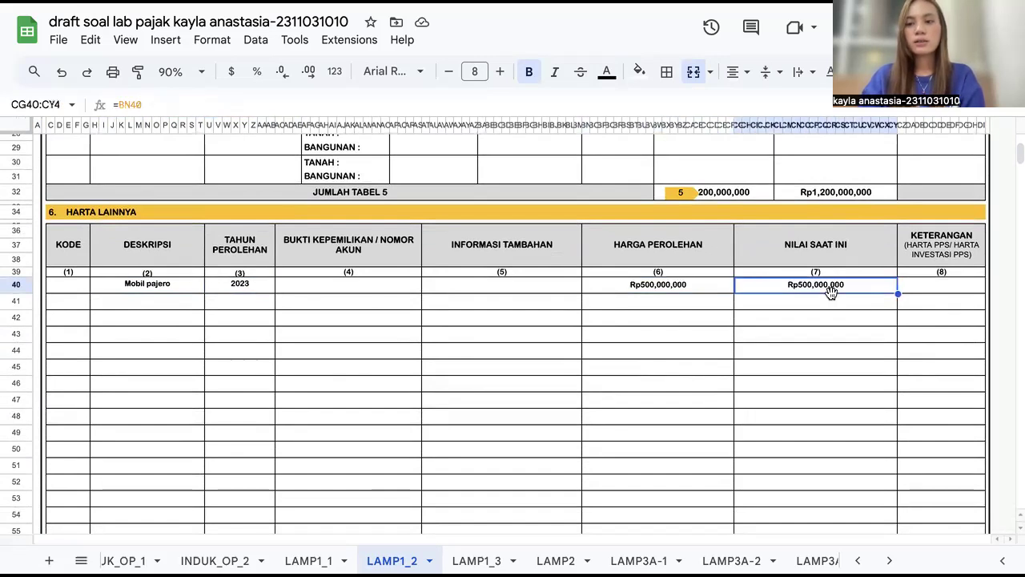
Step: Inspect the Ikhtisar Harta total acquisition price formula for assets at year end
scroll(808, 335, "down", 10)
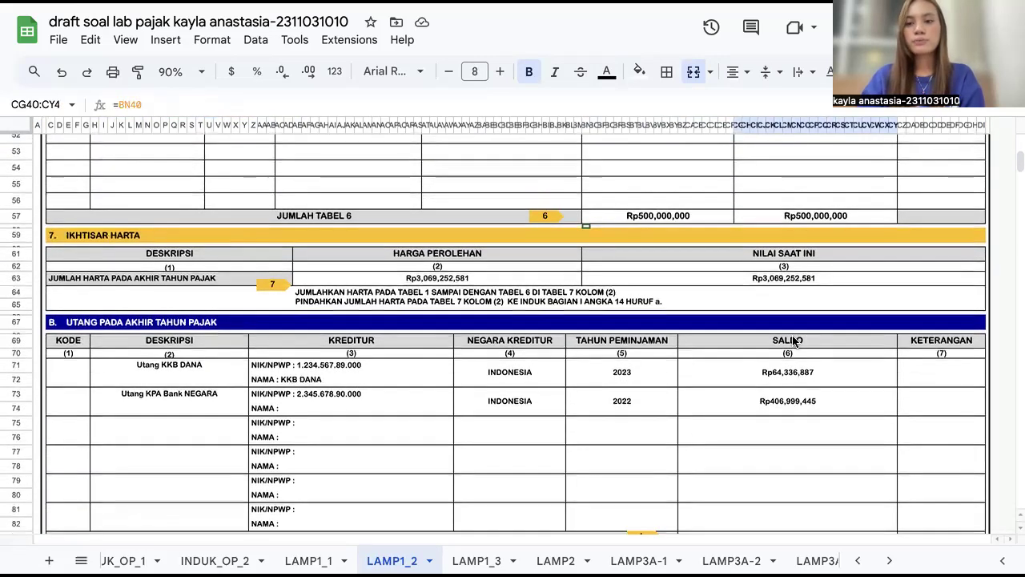
scroll(618, 386, "down", 2)
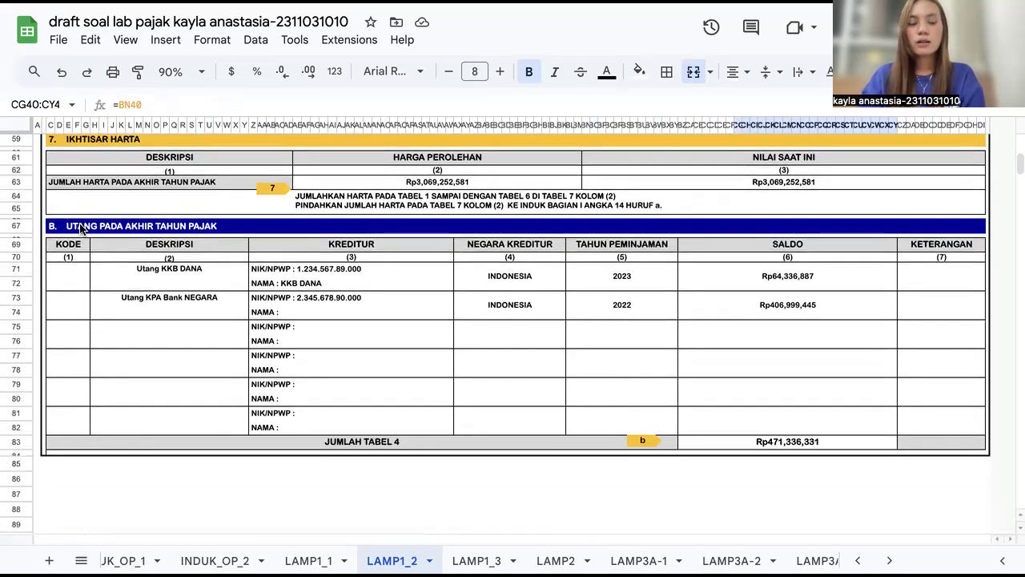
scroll(58, 233, "up", 3)
scroll(72, 239, "down", 3)
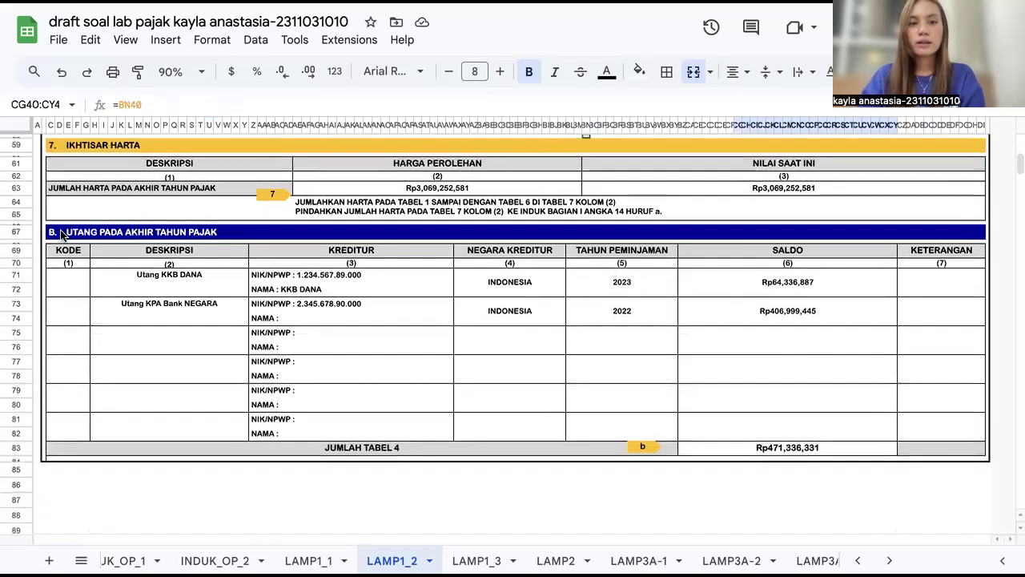
scroll(80, 232, "up", 2)
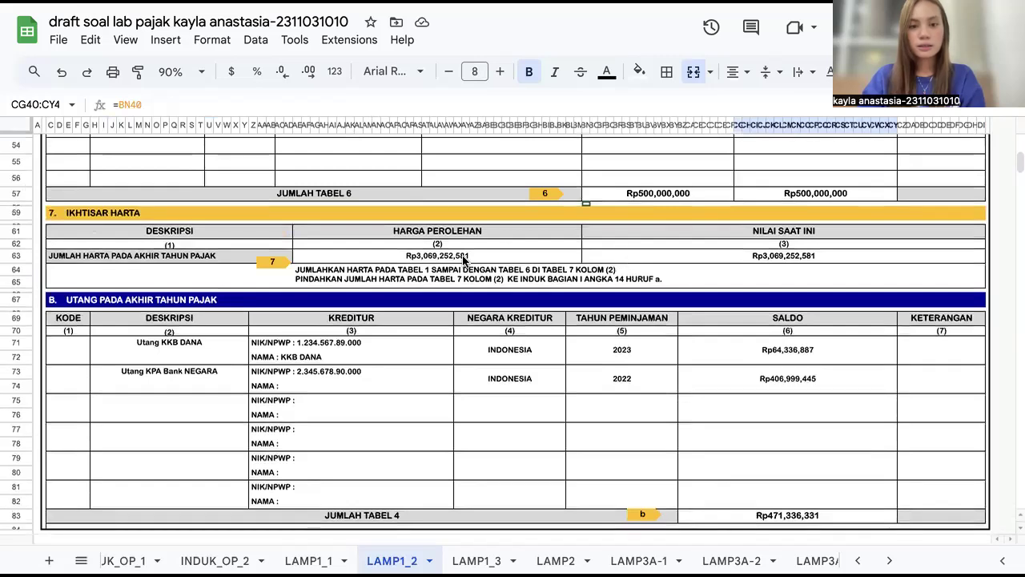
left_click(394, 262)
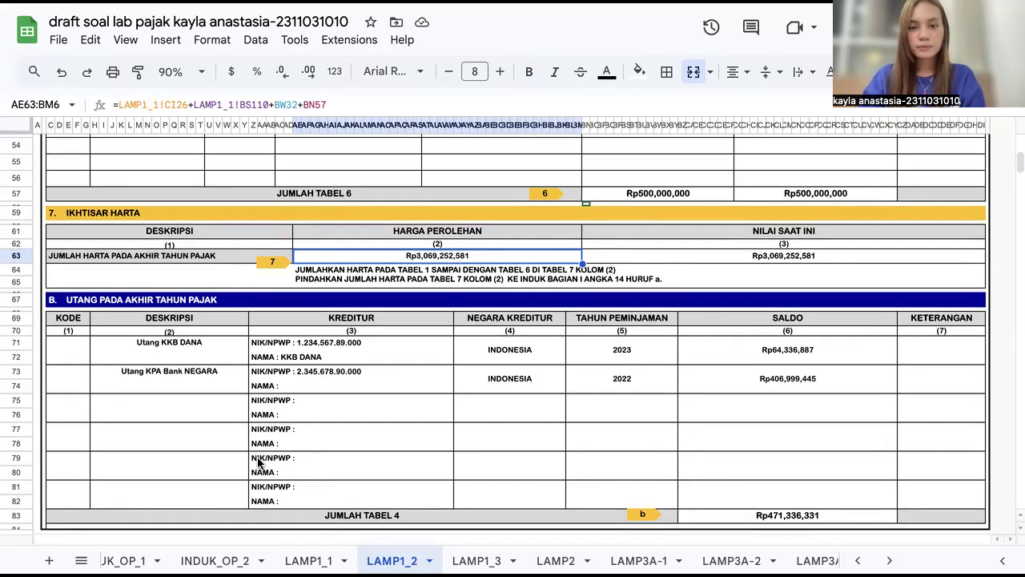
Step: Inspect the Utang KKB DANA debt row's description and creditor country cells
scroll(265, 456, "down", 3)
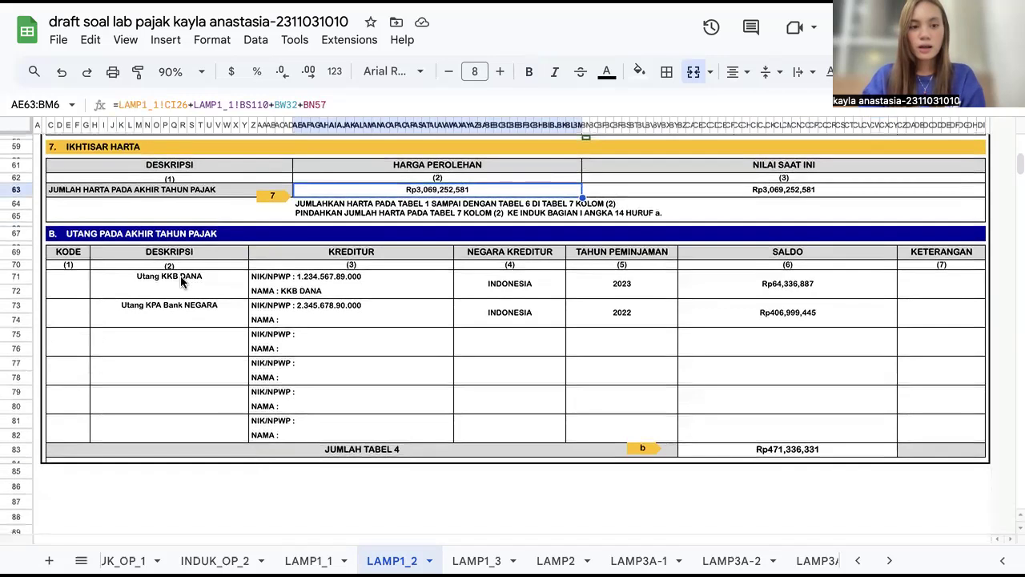
left_click(180, 277)
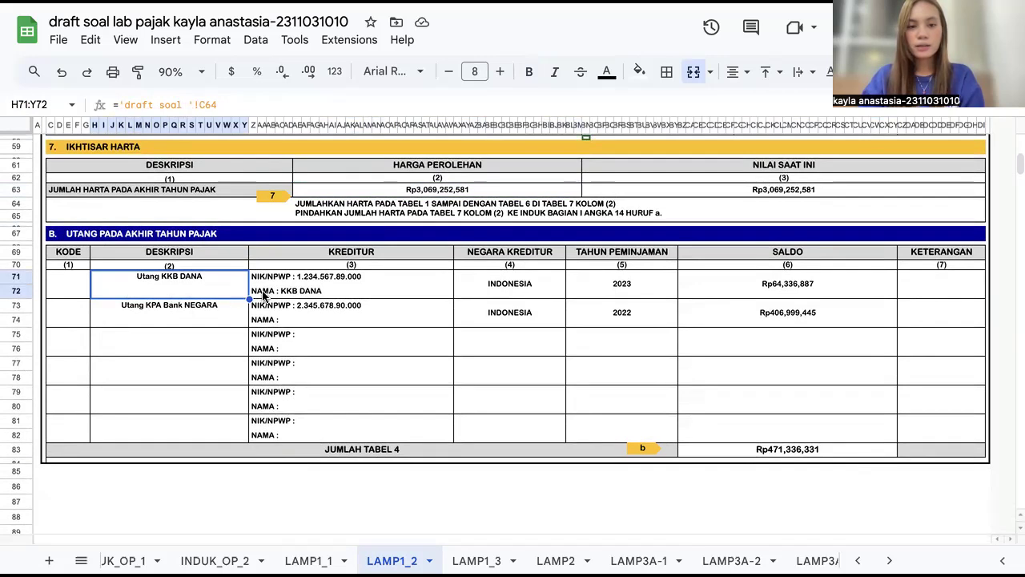
left_click(554, 289)
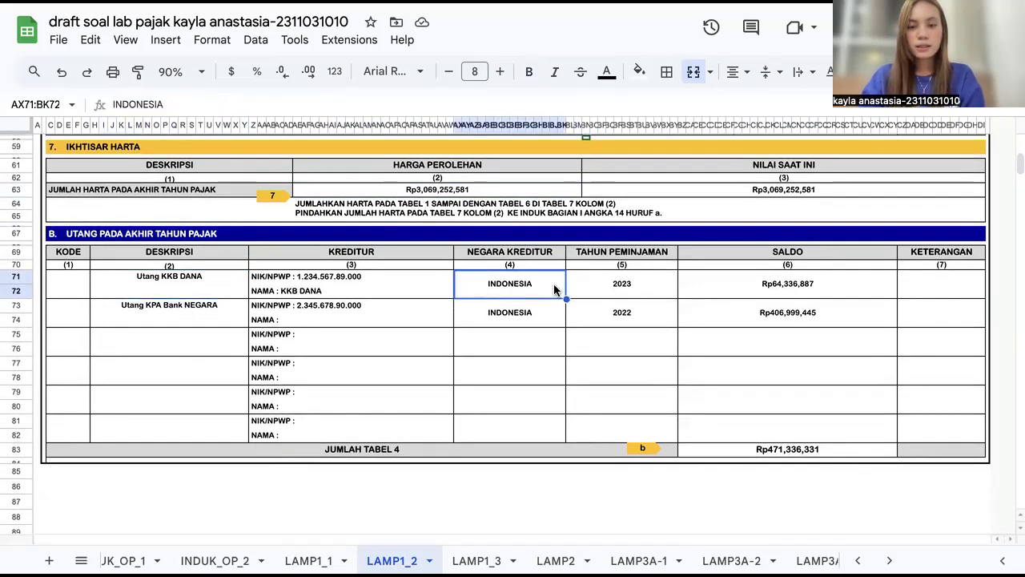
Step: Inspect the loan year and balance cells of the Utang KKB DANA and Utang KPA Bank NEGARA debt rows
left_click(602, 286)
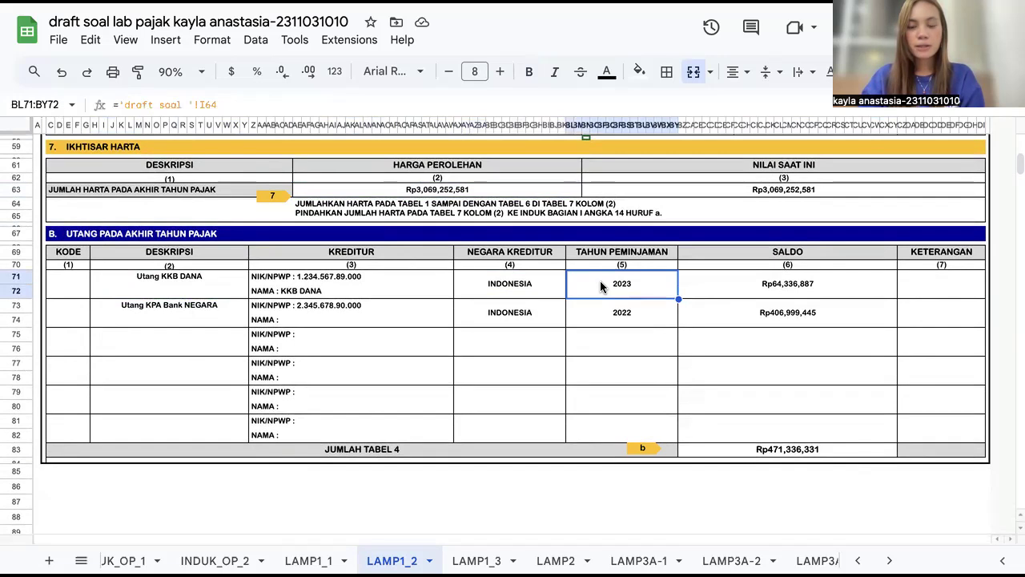
left_click(813, 288)
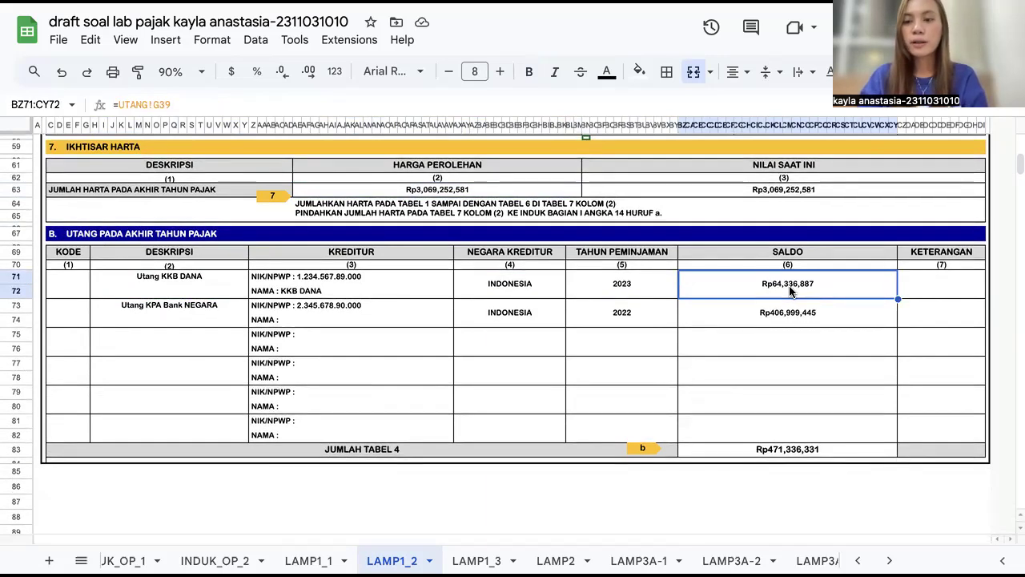
left_click(154, 317)
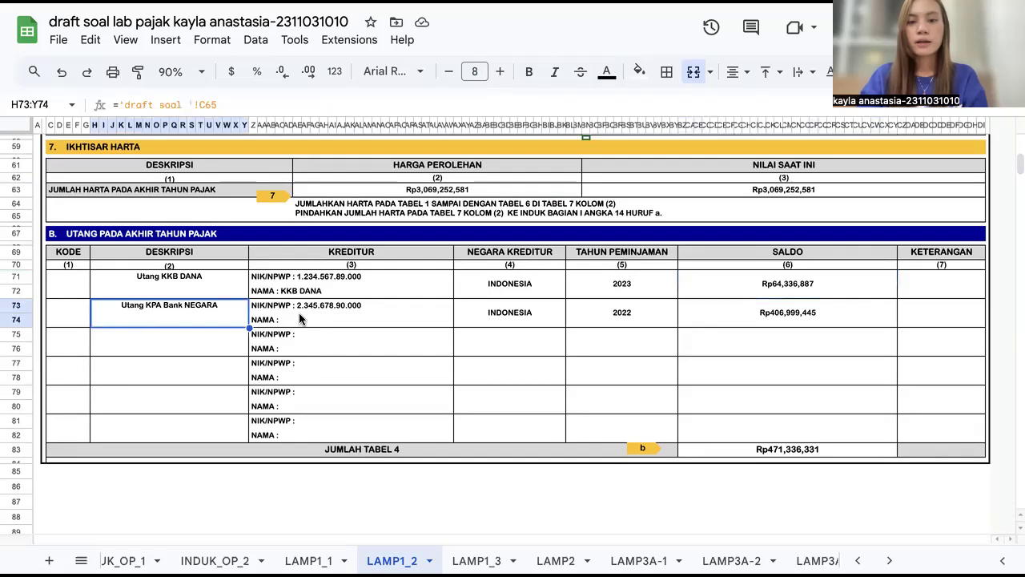
left_click(646, 319)
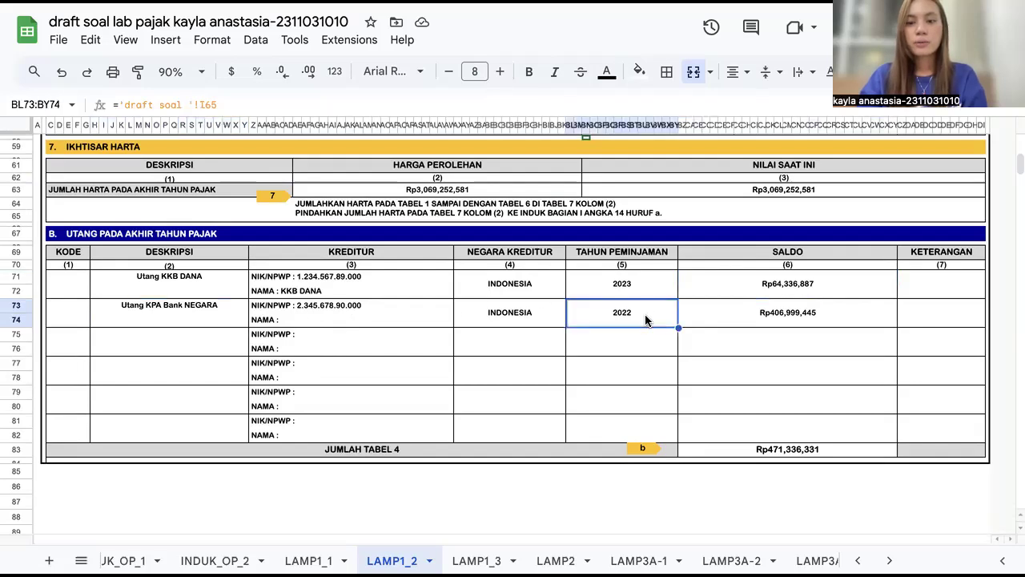
left_click(775, 315)
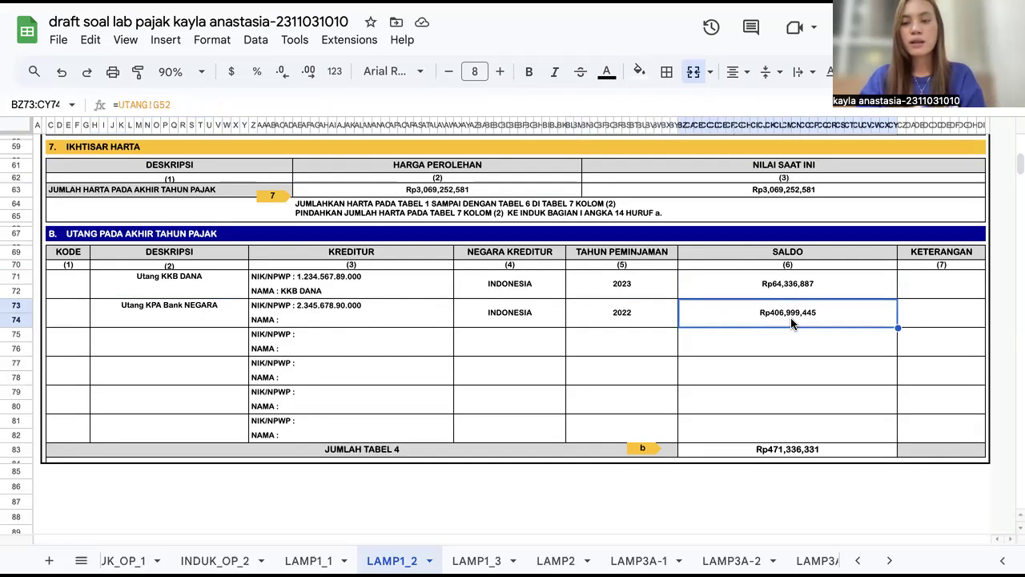
Step: Inspect the Jumlah Tabel 4 debt total formula and select both debt balance cells together
left_click(741, 460)
left_click(731, 453)
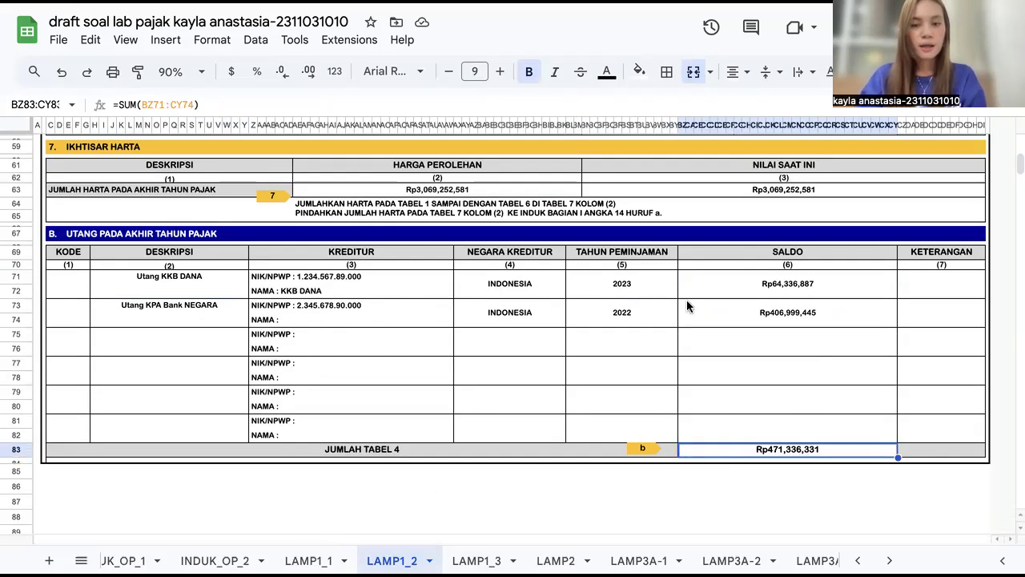
left_click_drag(742, 285, 727, 315)
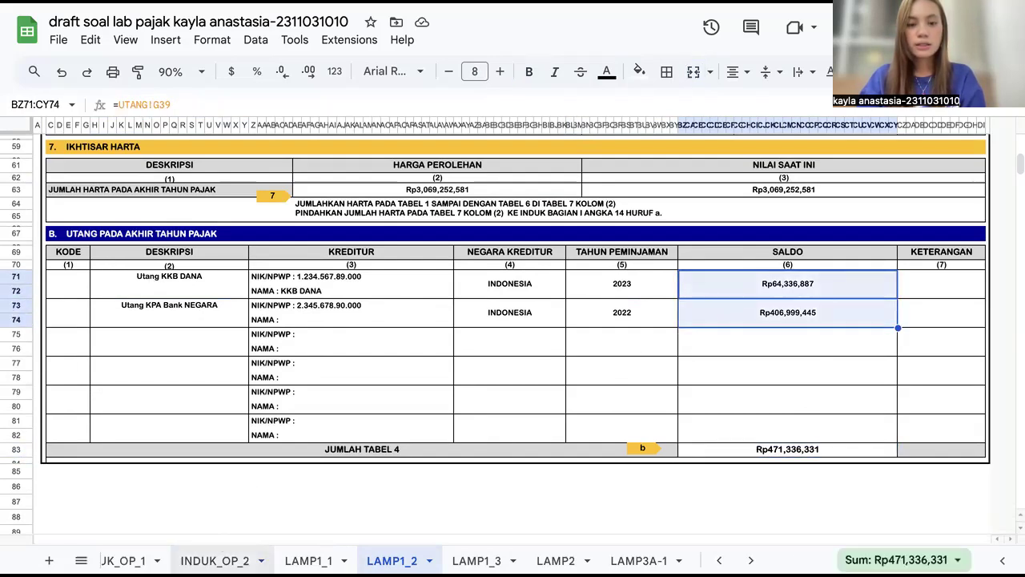
Step: Open the UTANG sheet and select the 2025 rows of the KPA Bank NEGARA and KKB DANA amortization schedules
scroll(228, 560, "left", 5)
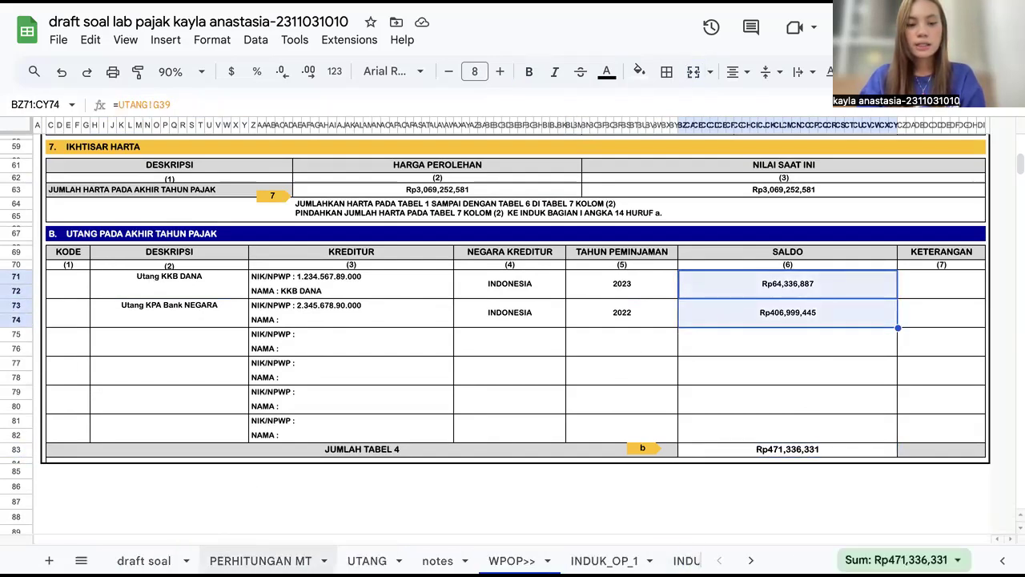
left_click(367, 561)
scroll(326, 318, "up", 1)
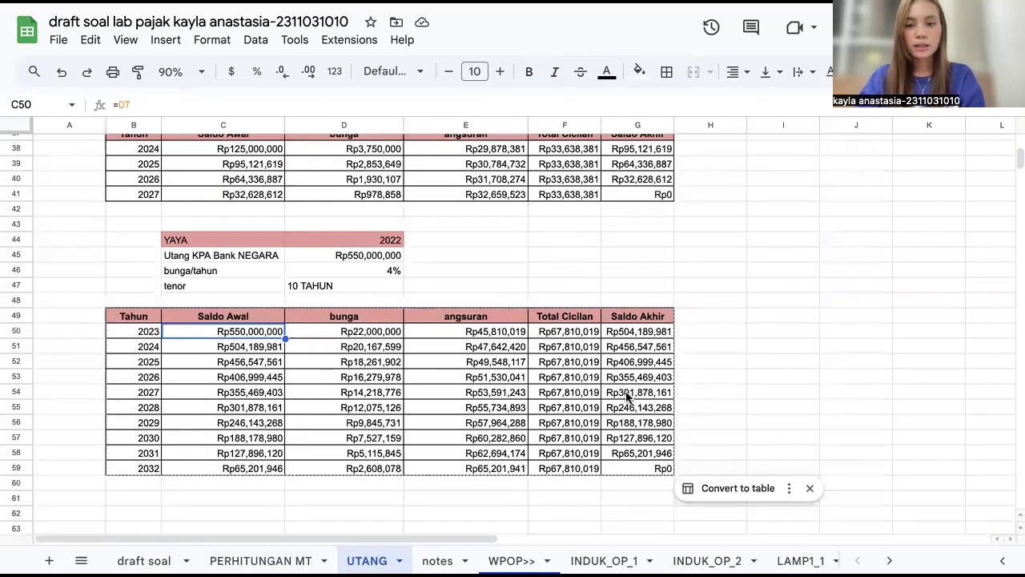
left_click_drag(149, 362, 633, 368)
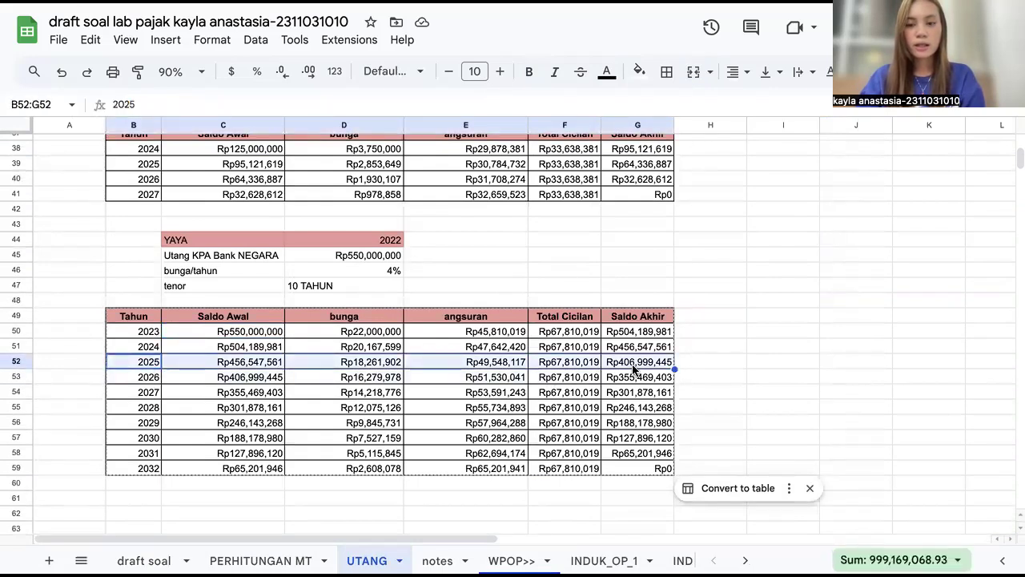
scroll(593, 231, "up", 3)
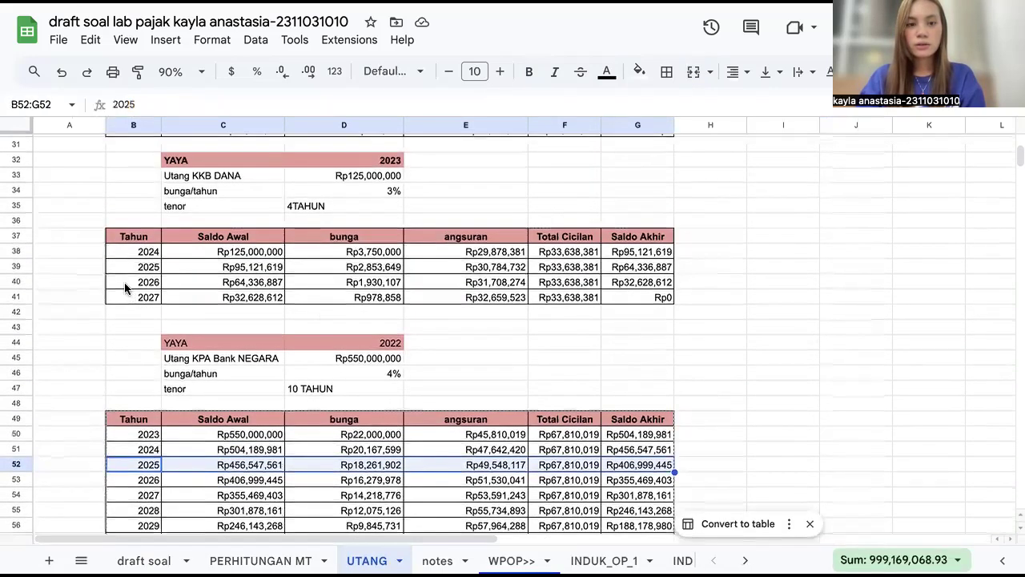
left_click_drag(126, 266, 650, 269)
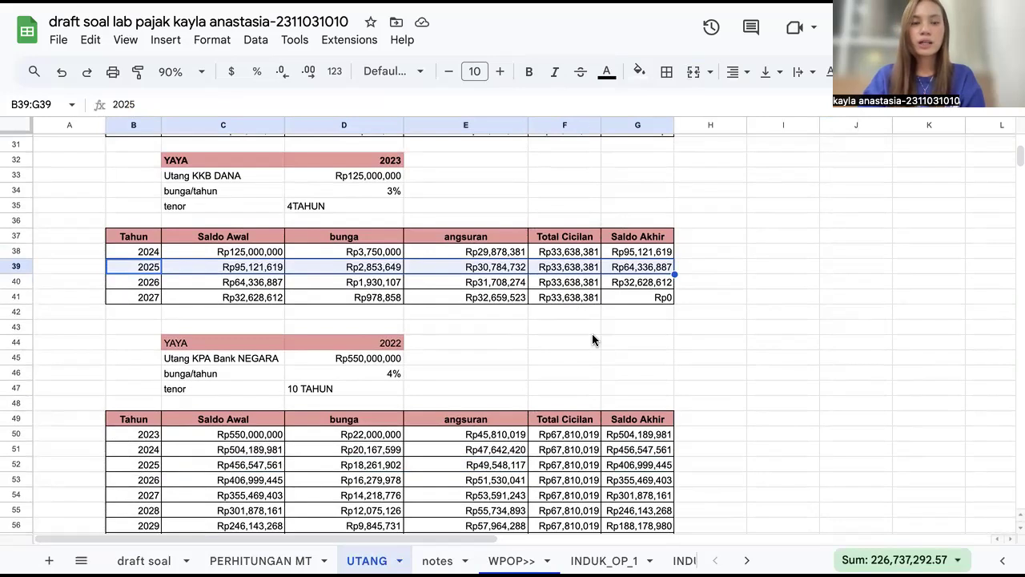
Step: Open LAMP1_1 and inspect the Rek. BCA SYARIAH cash row's description, acquisition year and balance cells
scroll(609, 560, "right", 3)
scroll(400, 560, "right", 5)
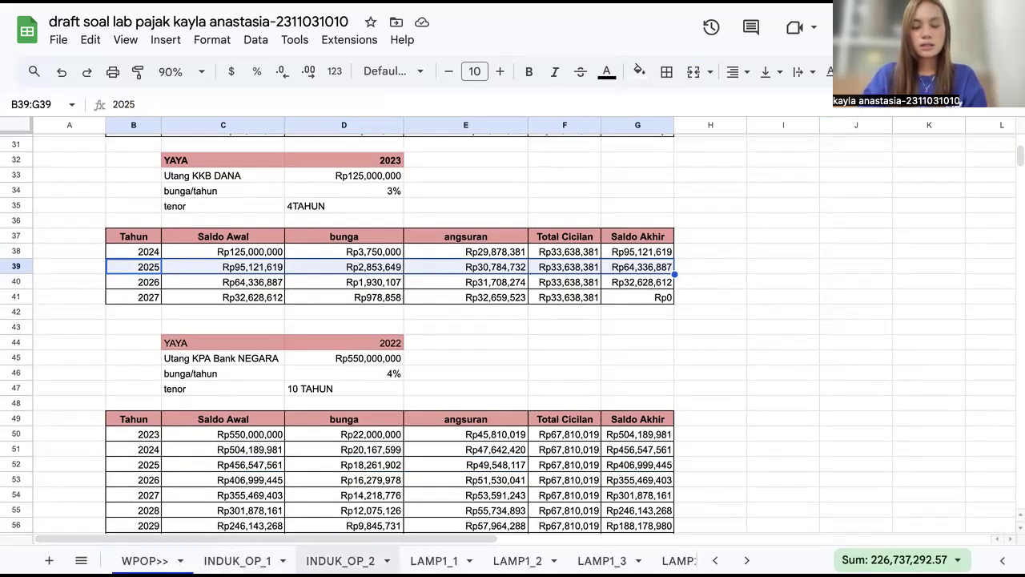
scroll(400, 560, "right", 1)
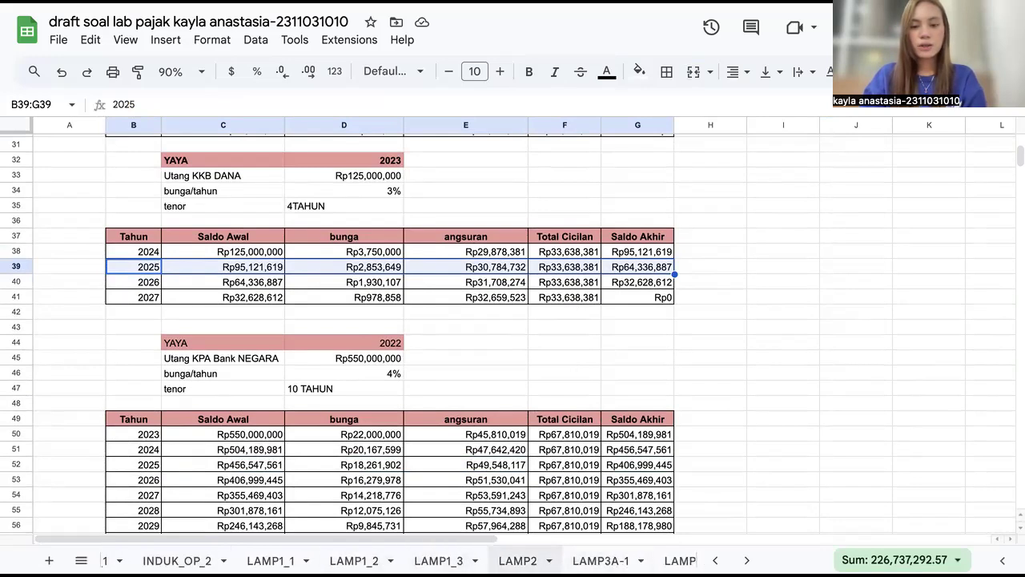
left_click(354, 560)
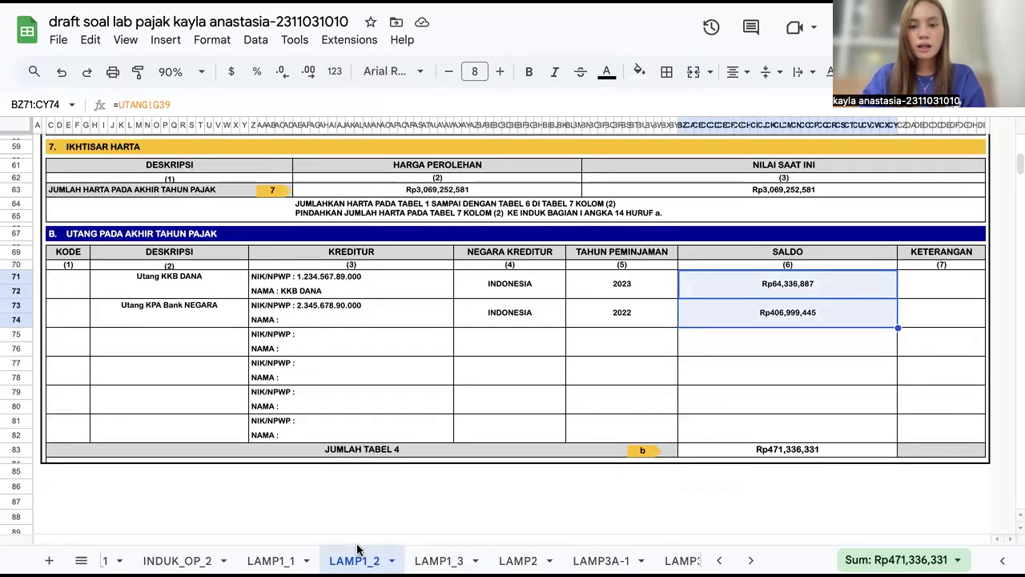
left_click(271, 560)
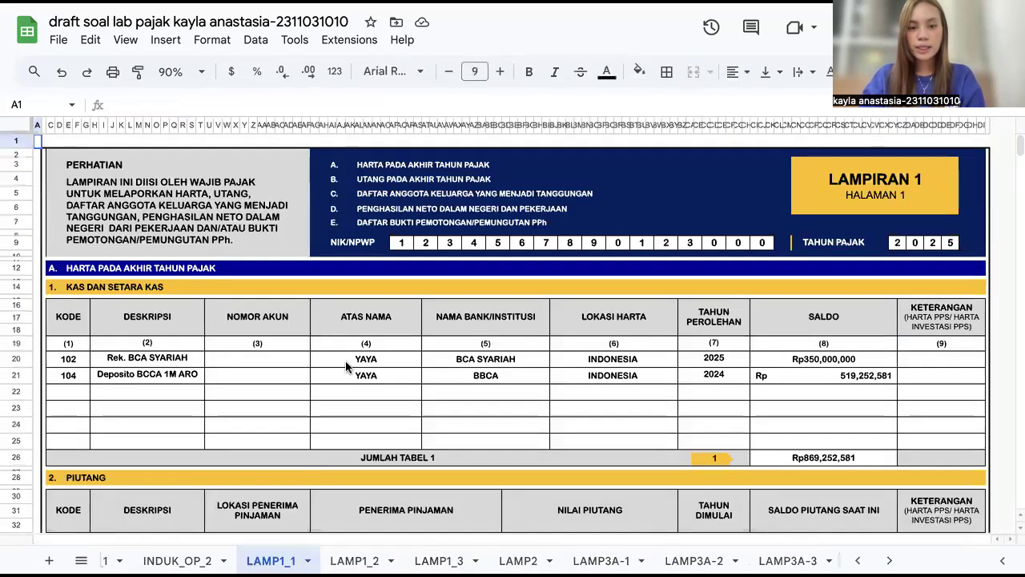
scroll(345, 360, "down", 1)
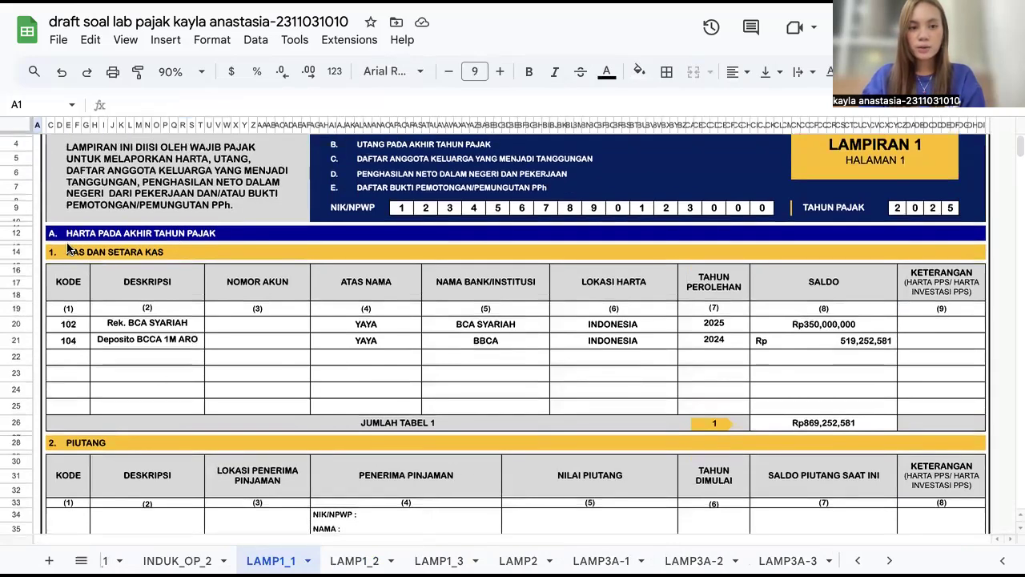
scroll(60, 256, "down", 1)
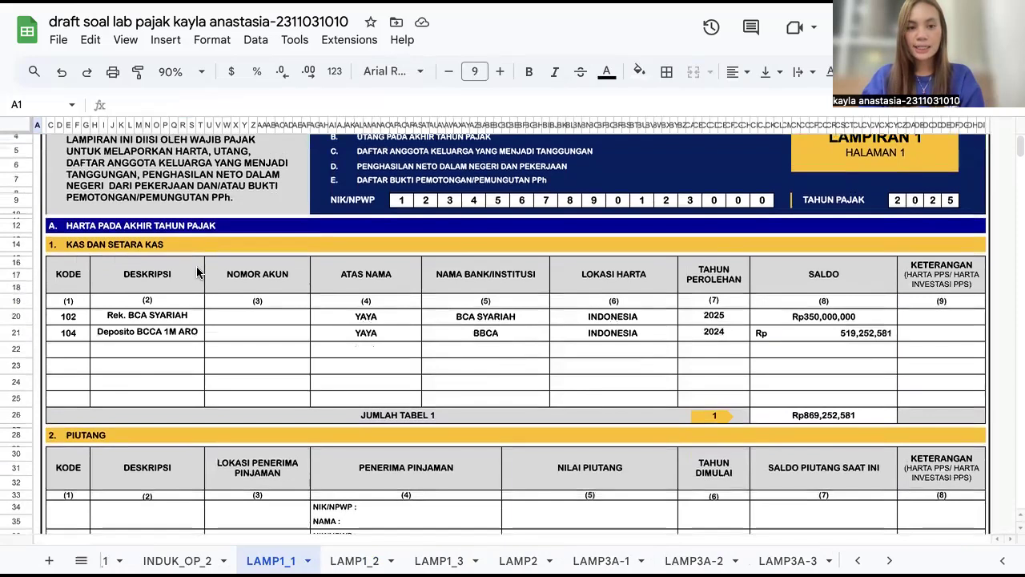
left_click(129, 318)
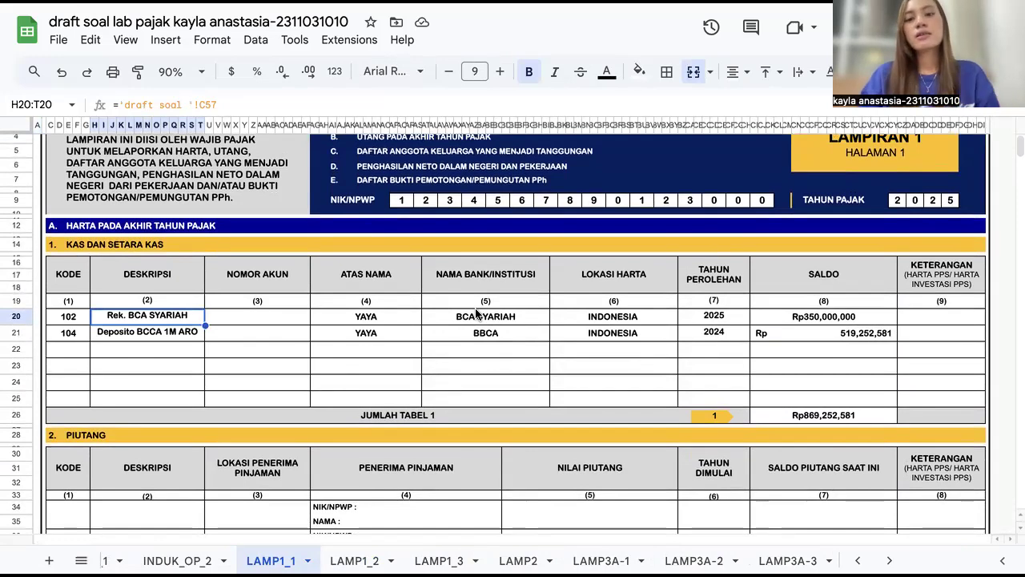
left_click(695, 317)
left_click(763, 322)
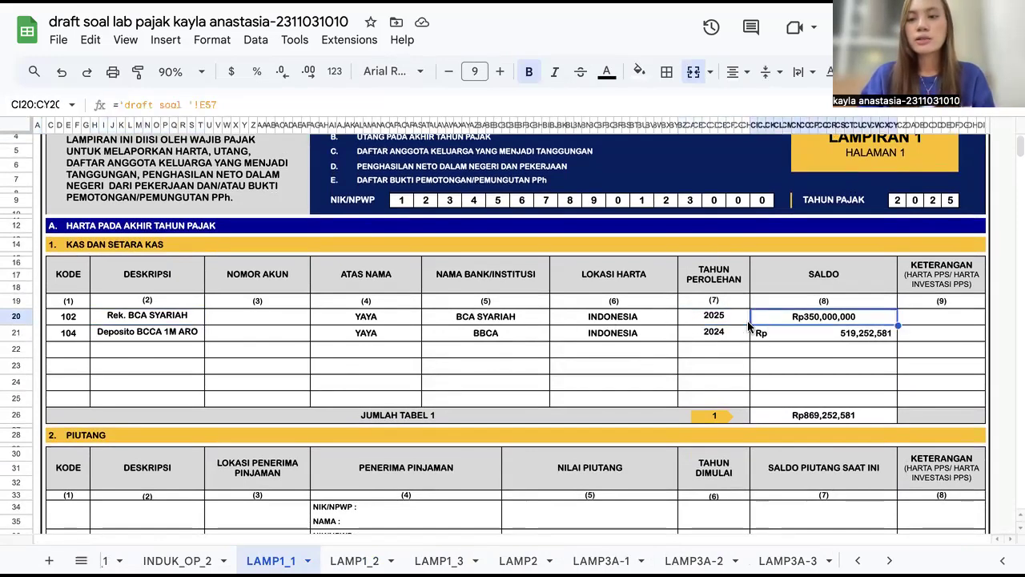
Step: Inspect the Deposito BCCA 1M ARO row's description, owner, year and balance cells, plus the Jumlah Tabel 1 formula
left_click(128, 336)
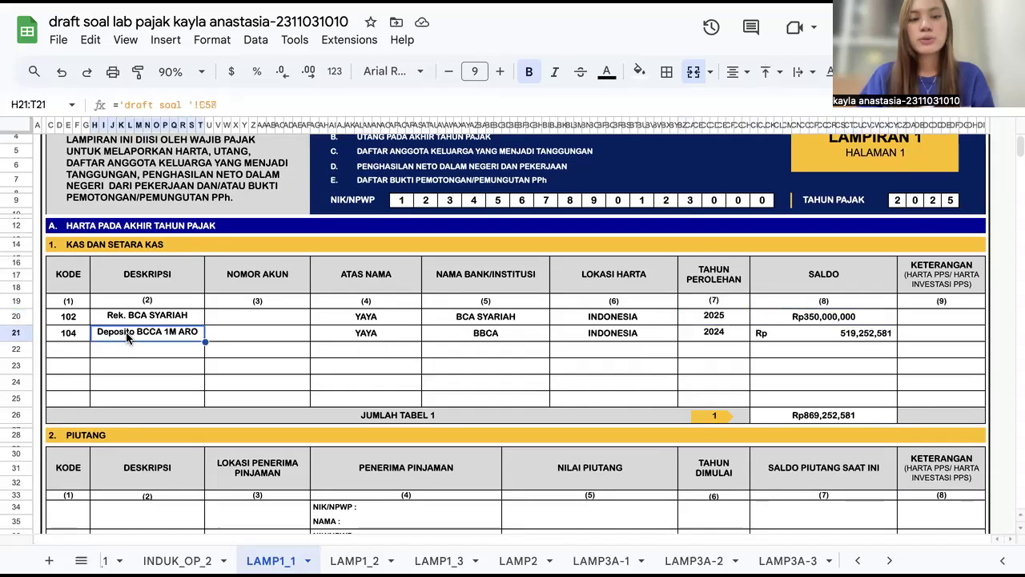
scroll(160, 336, "down", 2)
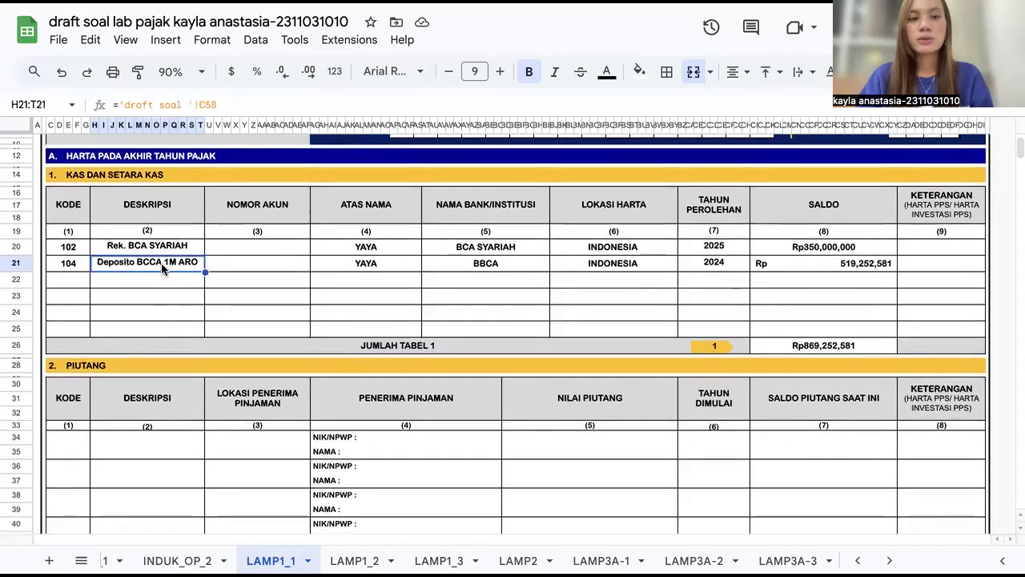
left_click(368, 270)
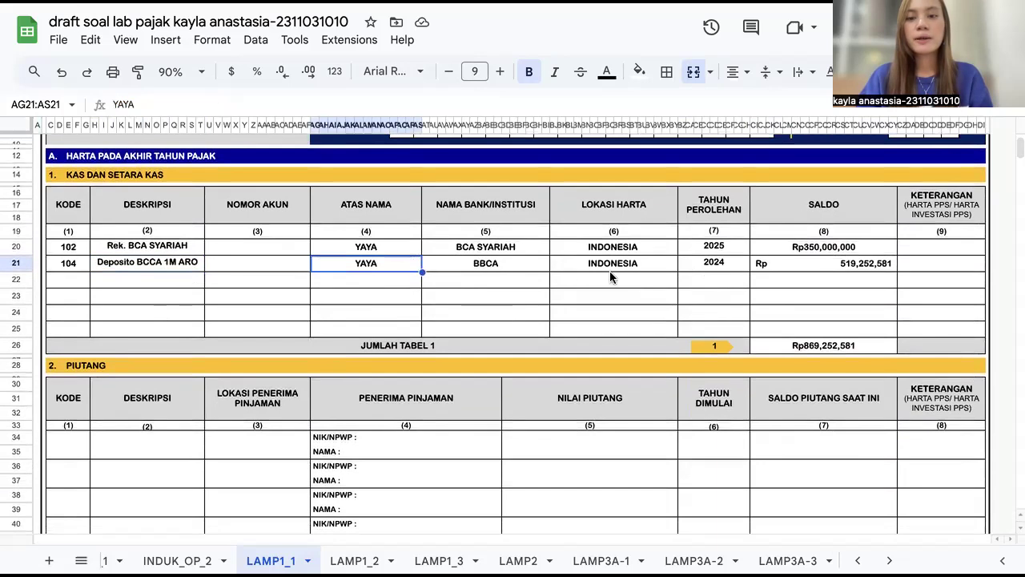
left_click(738, 266)
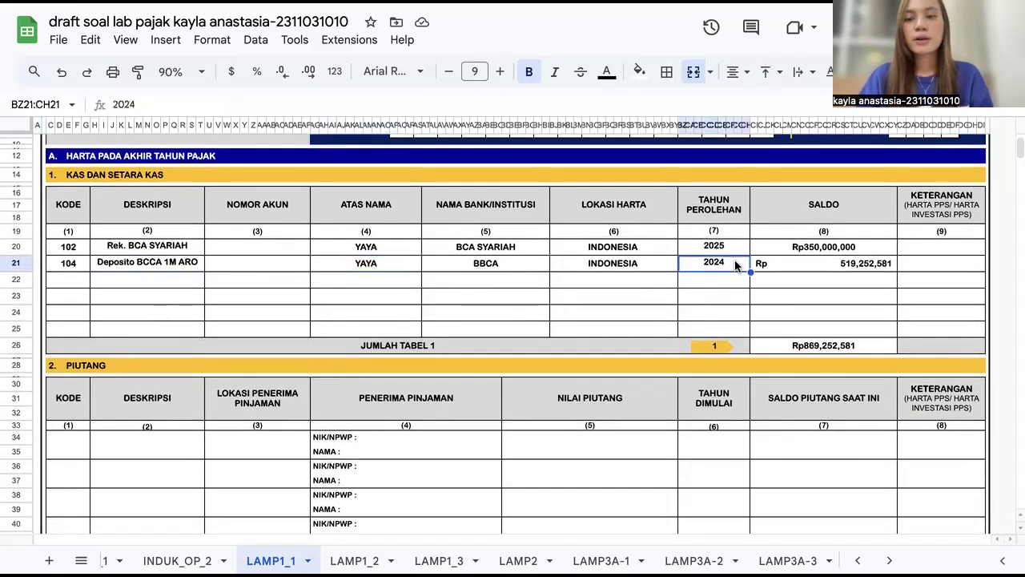
left_click(778, 262)
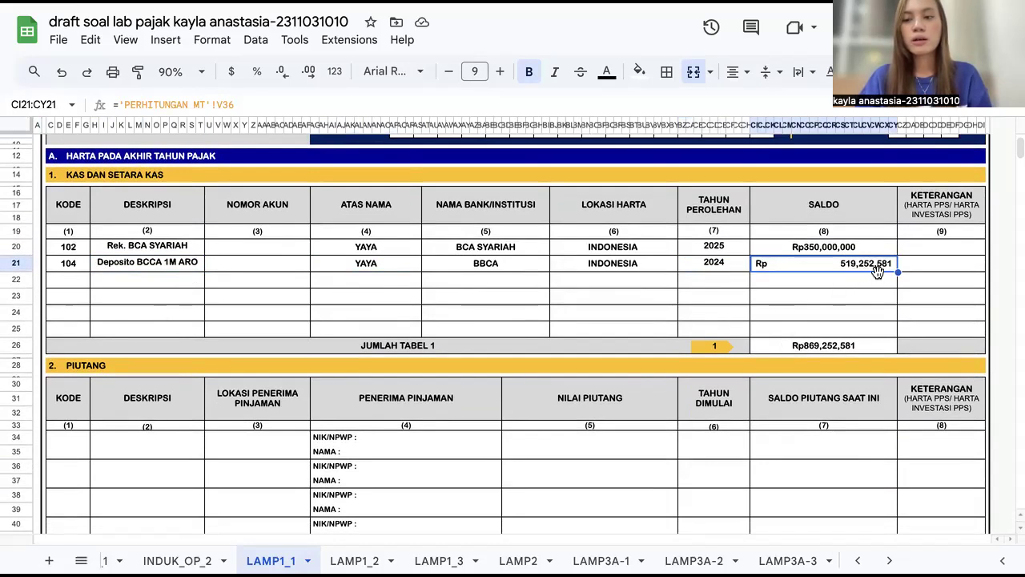
left_click(795, 346)
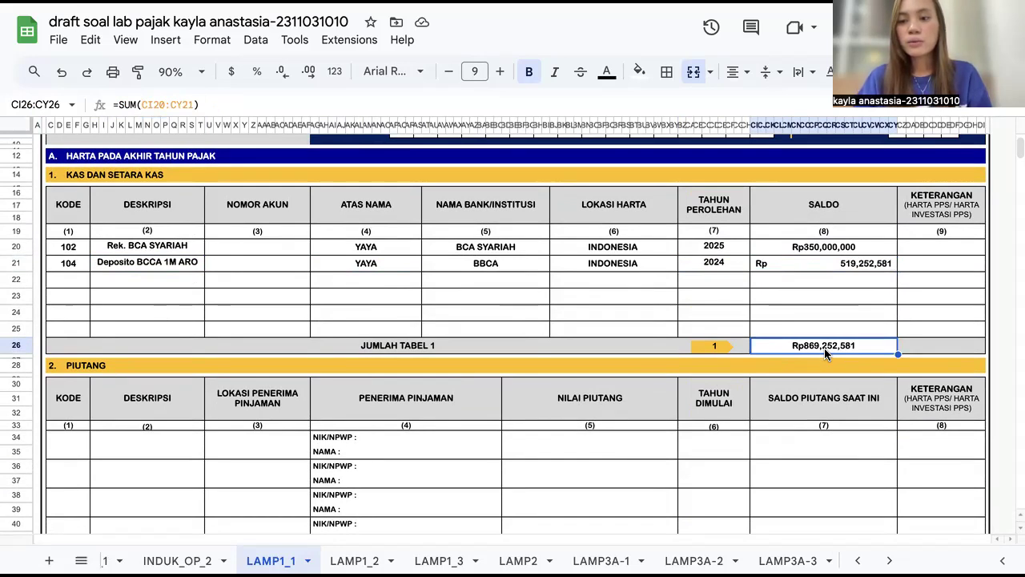
Step: Scroll through the LAMP1_1 Piutang, Investasi/Sekuritas and Harta Bergerak tables and back to the top
scroll(824, 347, "down", 3)
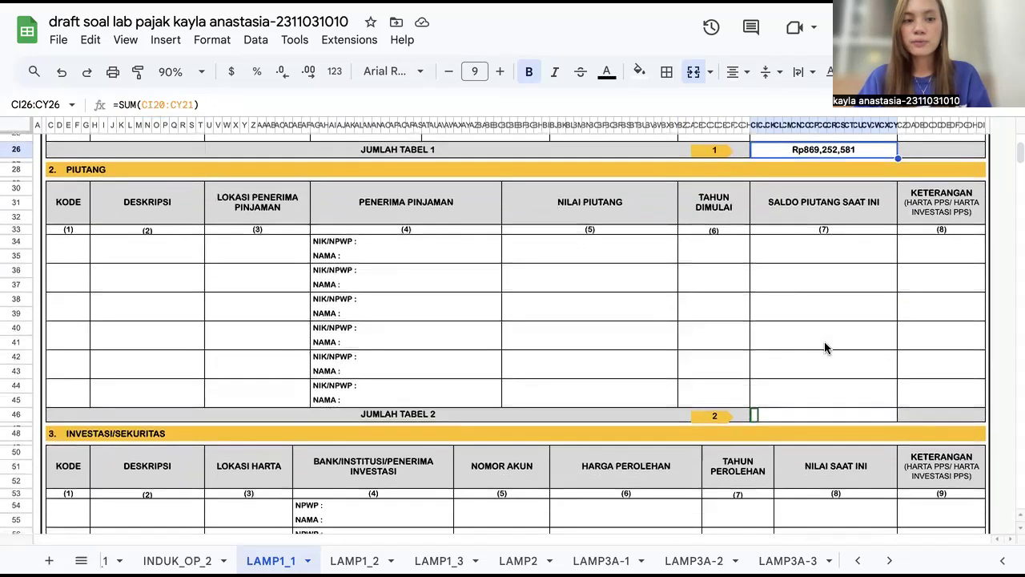
scroll(547, 392, "down", 5)
scroll(548, 395, "down", 1)
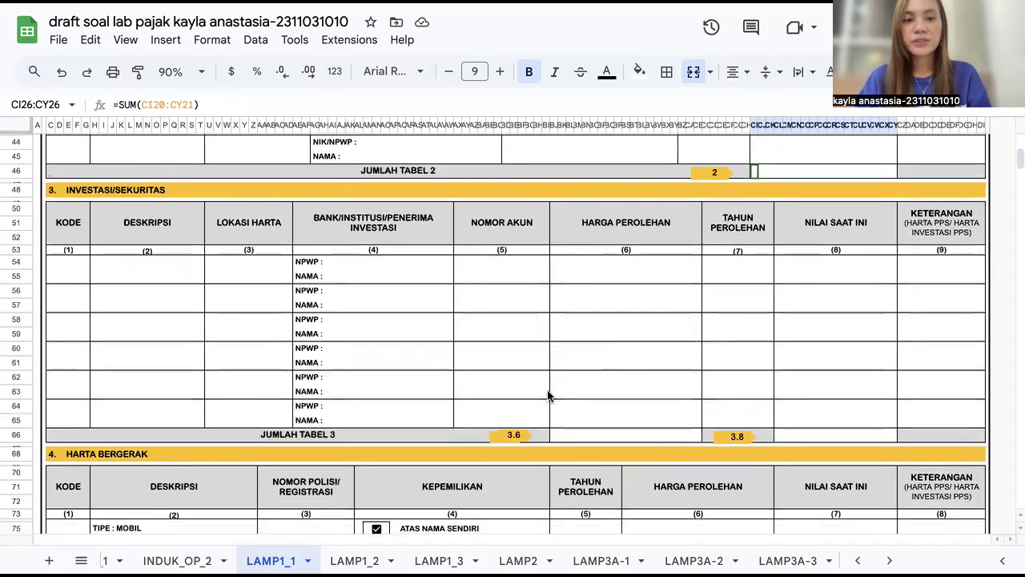
scroll(547, 389, "down", 5)
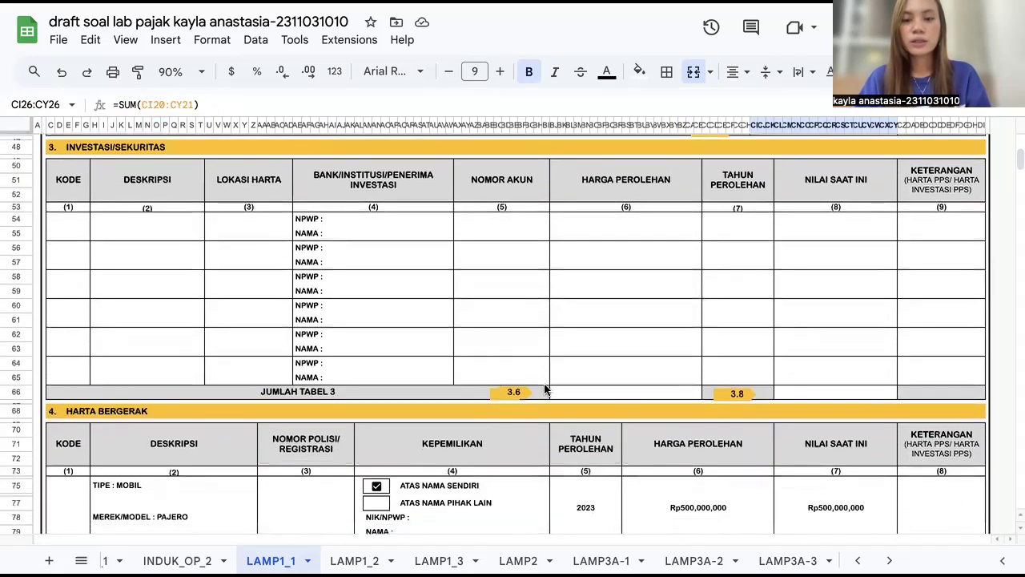
scroll(544, 390, "down", 2)
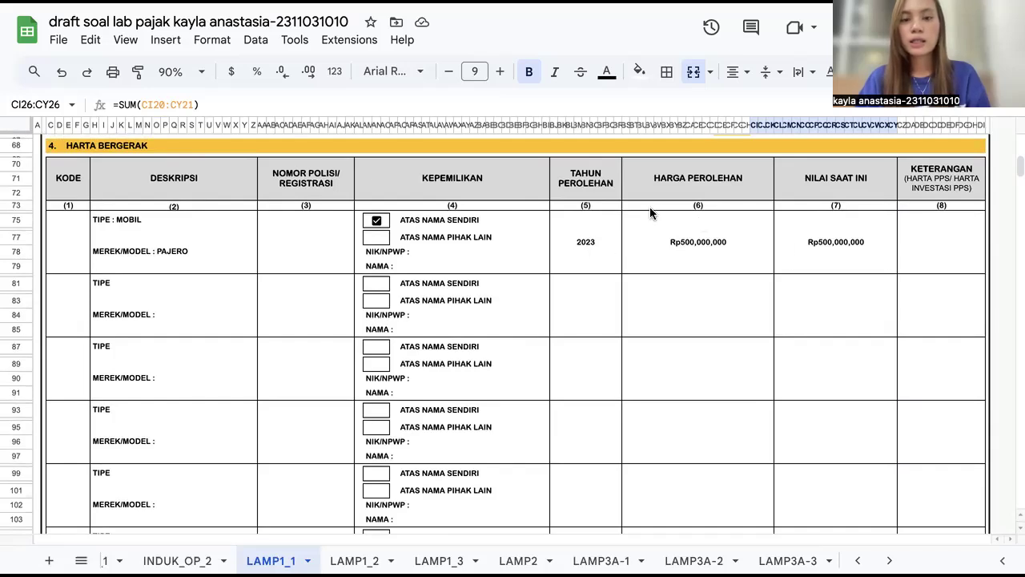
scroll(649, 338, "down", 10)
scroll(650, 344, "up", 2)
scroll(650, 344, "up", 20)
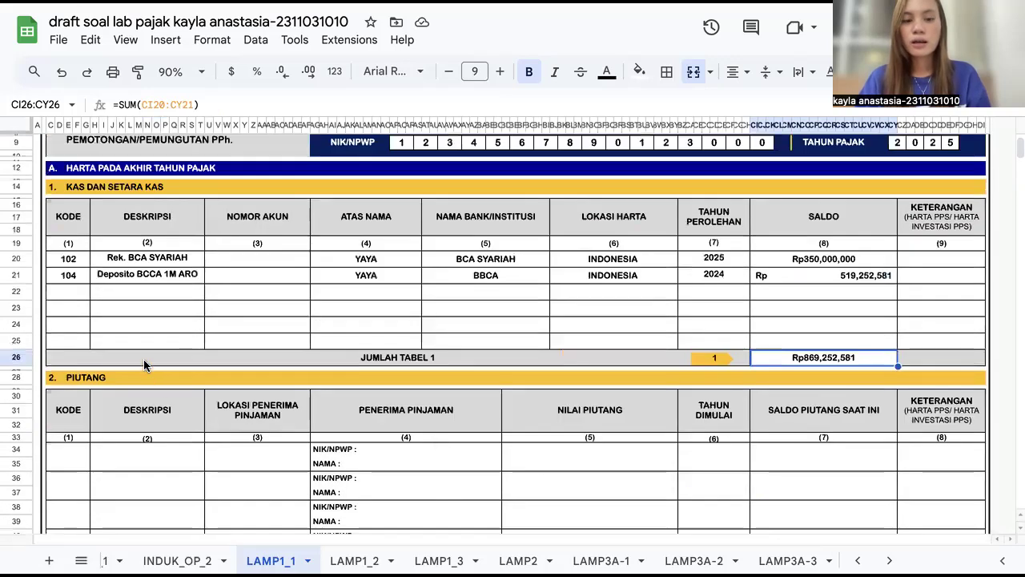
scroll(143, 359, "up", 3)
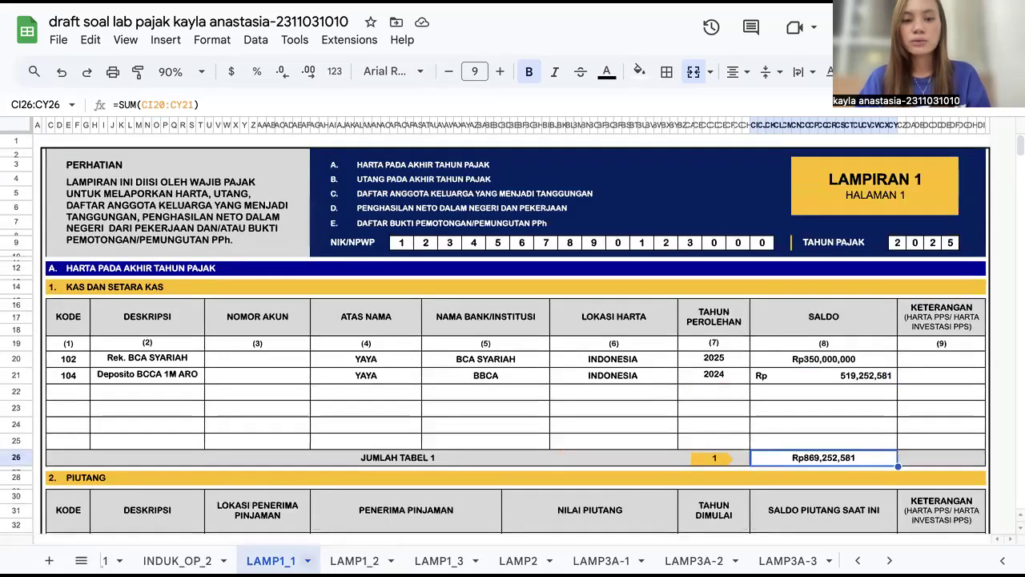
Step: Return to LAMP1_2 to check the Ikhtisar Harta acquisition total formula, then reopen LAMP1_1
left_click(355, 560)
scroll(432, 403, "up", 1)
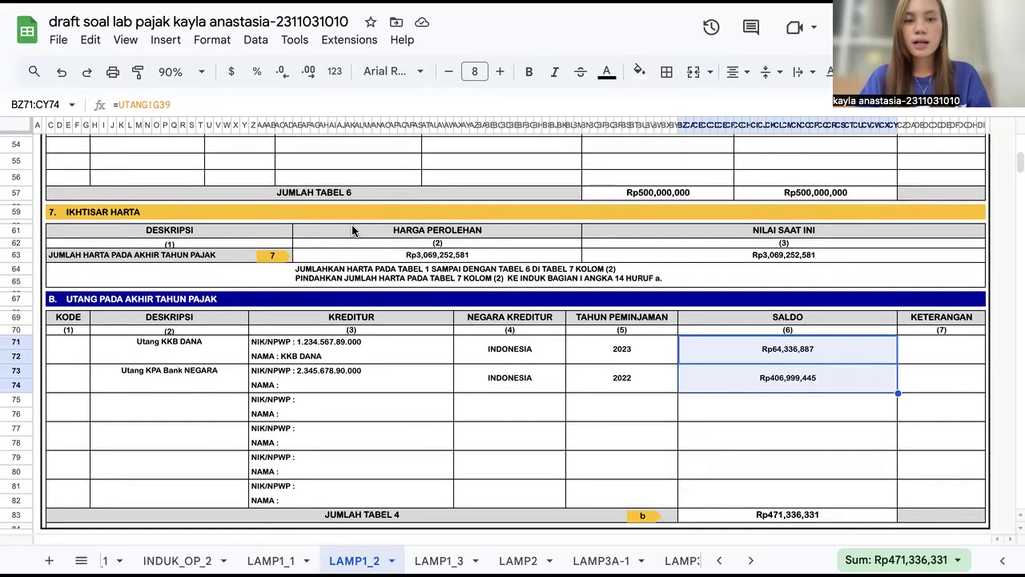
left_click(402, 251)
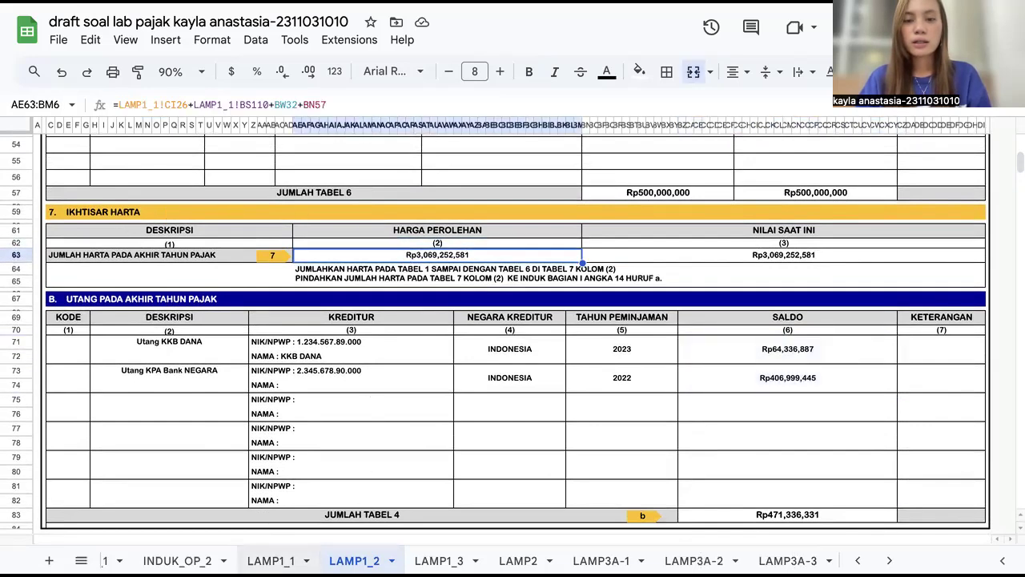
left_click(270, 560)
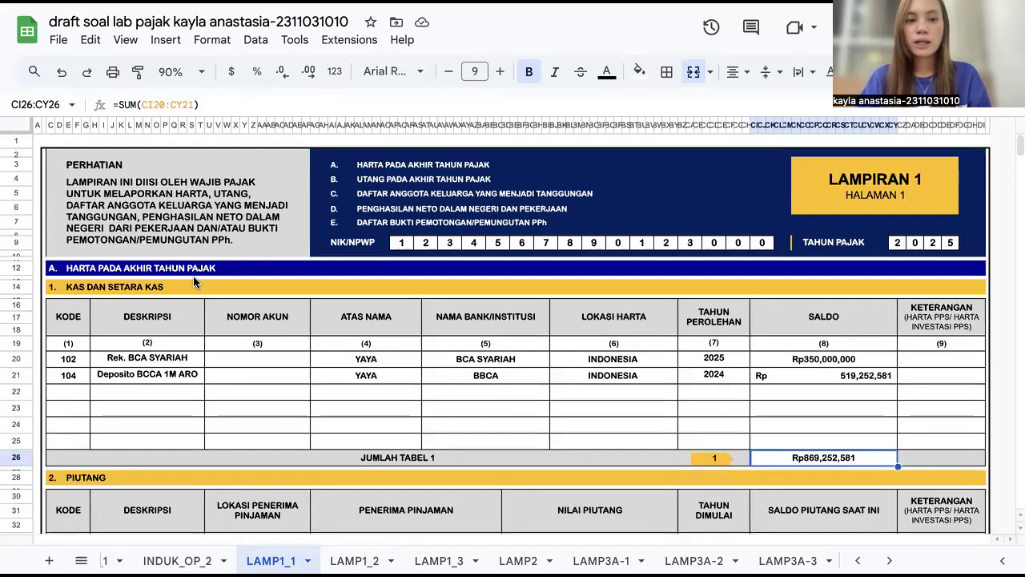
Step: Scroll down LAMP1_1 through the Piutang and Investasi tables to the Harta Bergerak table's Jumlah Tabel 4 totals
scroll(192, 336, "down", 1)
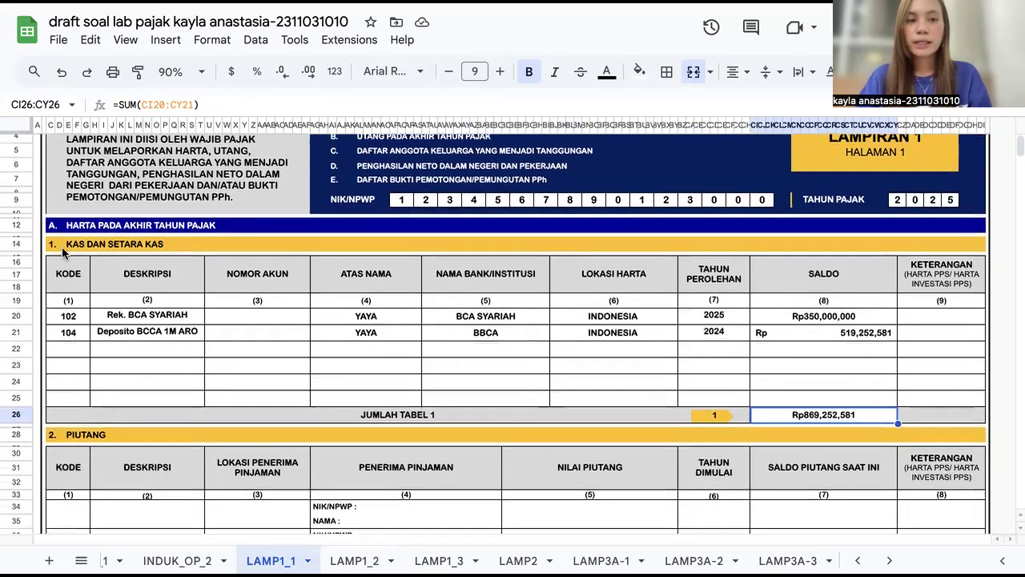
scroll(163, 480, "down", 2)
scroll(163, 475, "down", 5)
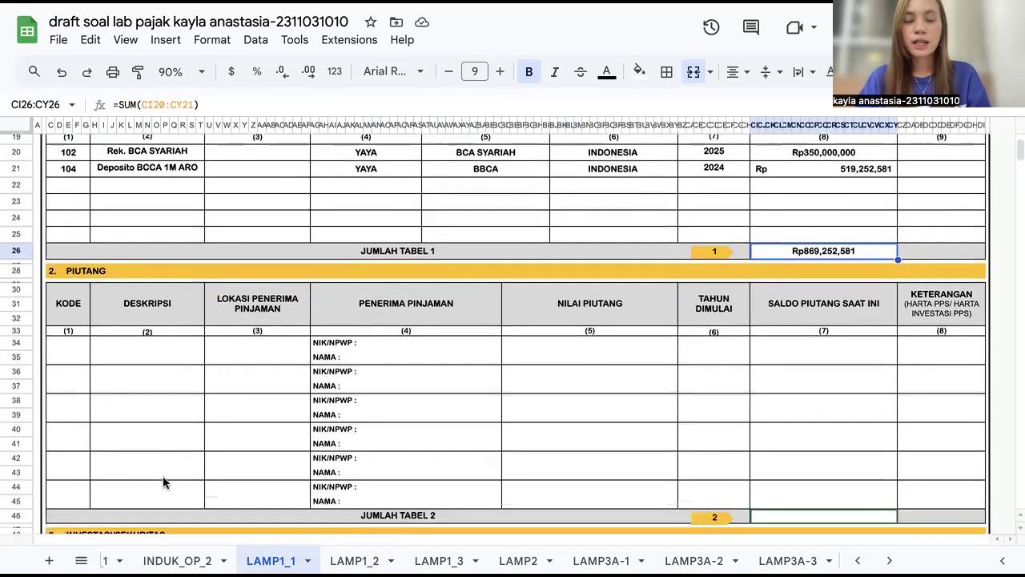
scroll(163, 461, "down", 8)
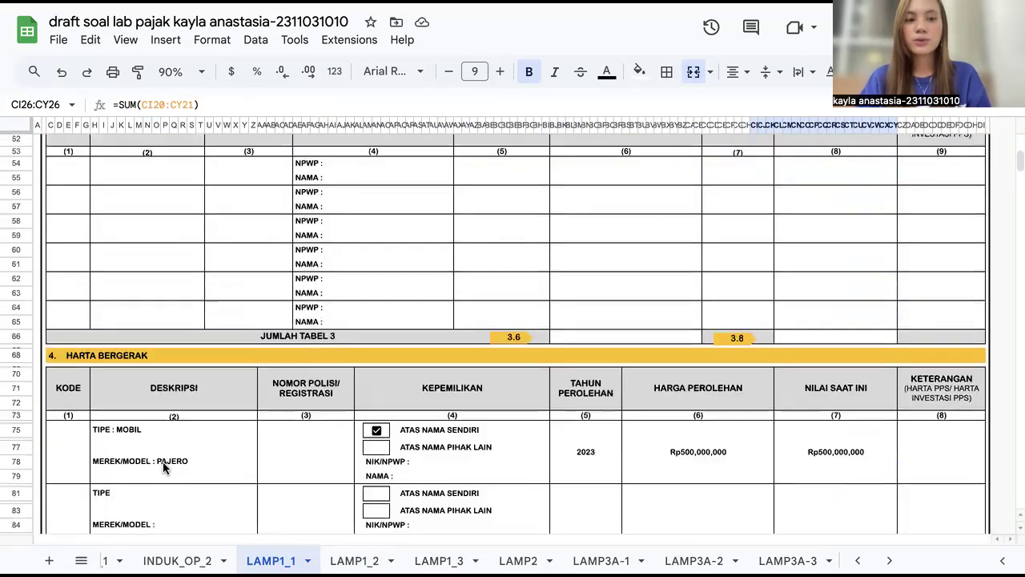
scroll(204, 405, "down", 1)
scroll(204, 405, "down", 5)
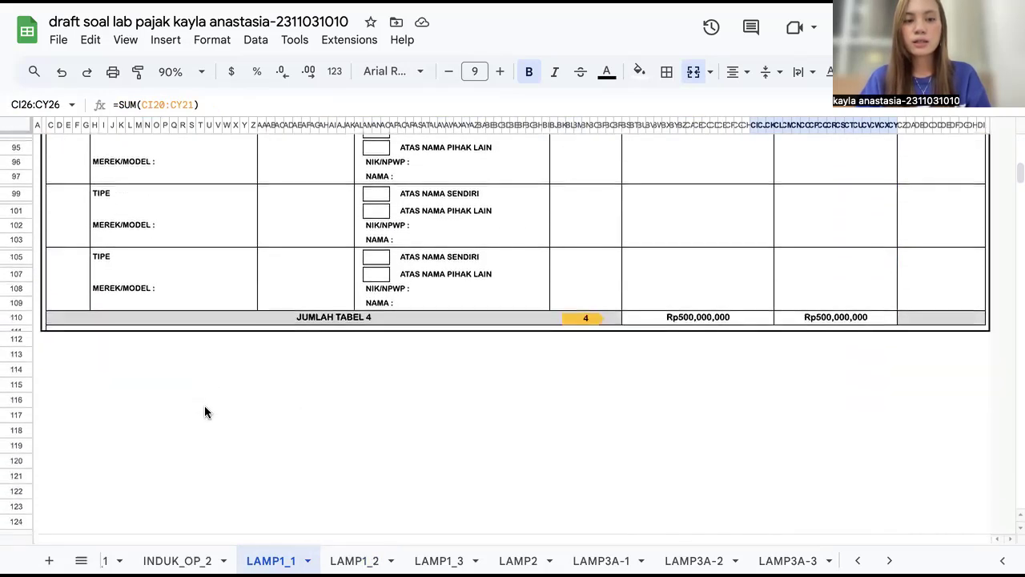
Step: Switch to LAMP1_2 and review the Harta Lainnya table and the Ikhtisar Harta totals
left_click(354, 560)
scroll(334, 291, "up", 15)
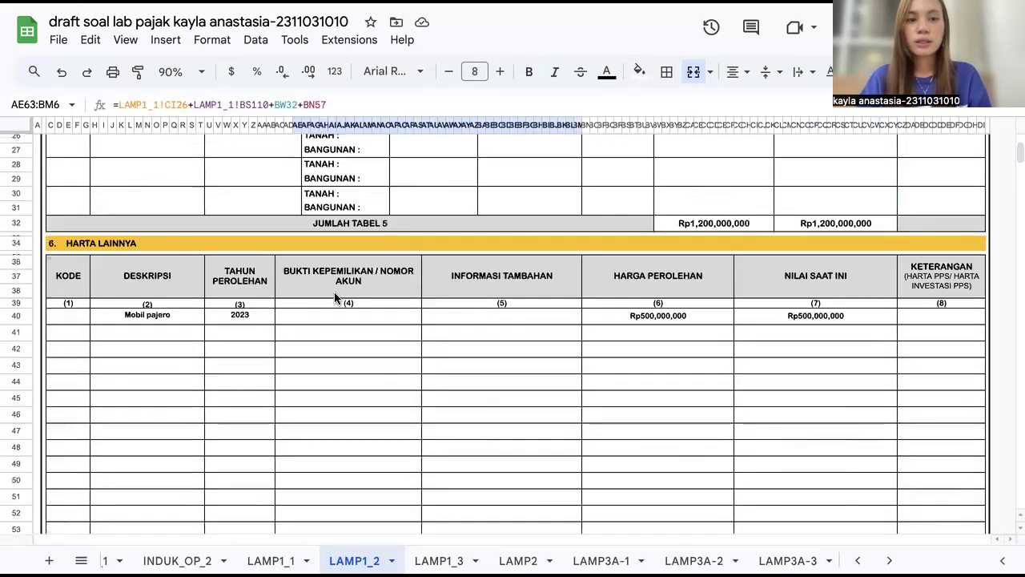
scroll(132, 308, "down", 14)
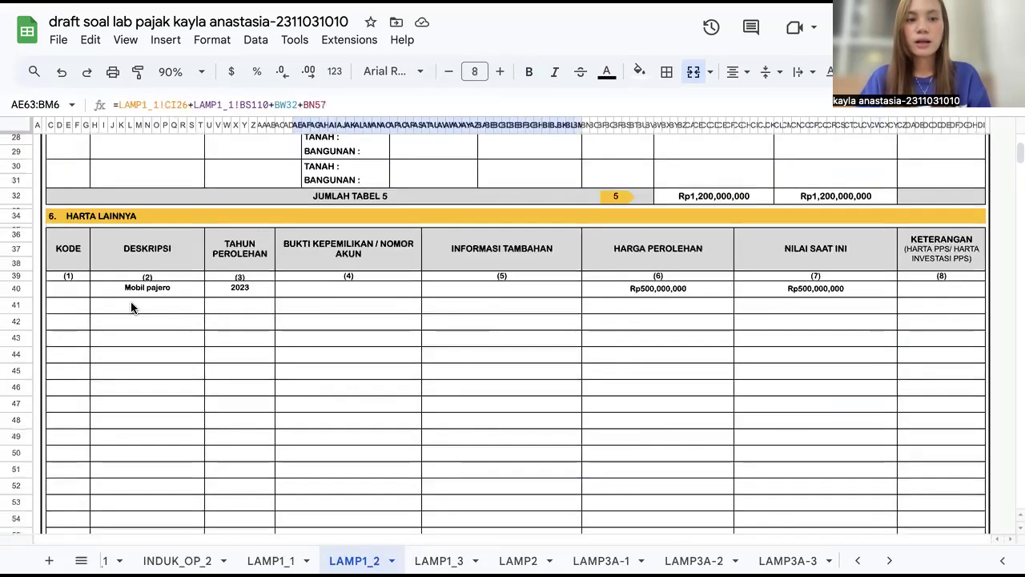
scroll(130, 302, "up", 1)
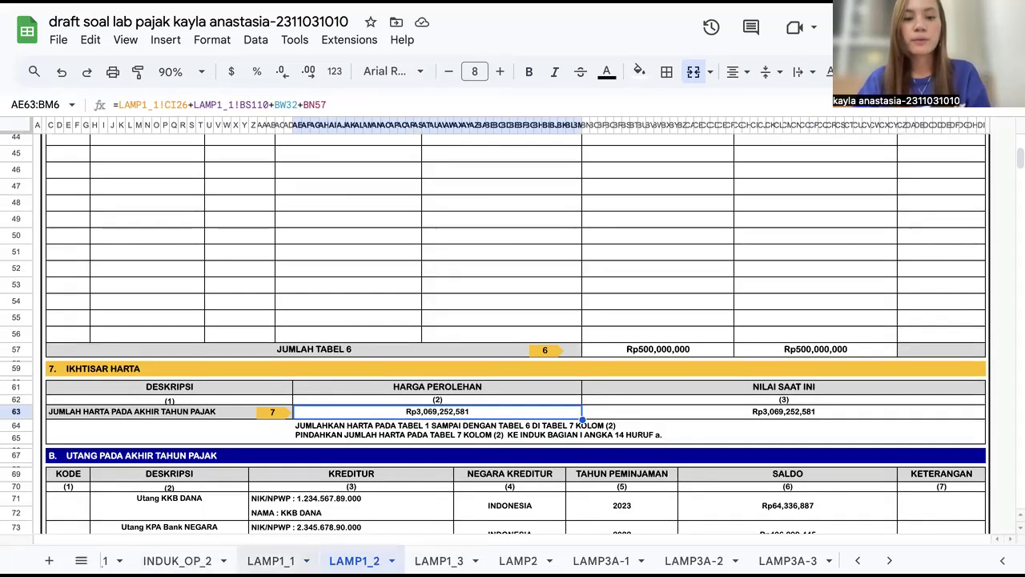
Step: Return briefly to LAMP1_1, then open INDUK_OP_1 and view the SPT header and taxpayer identity section
left_click(271, 560)
scroll(224, 561, "left", 3)
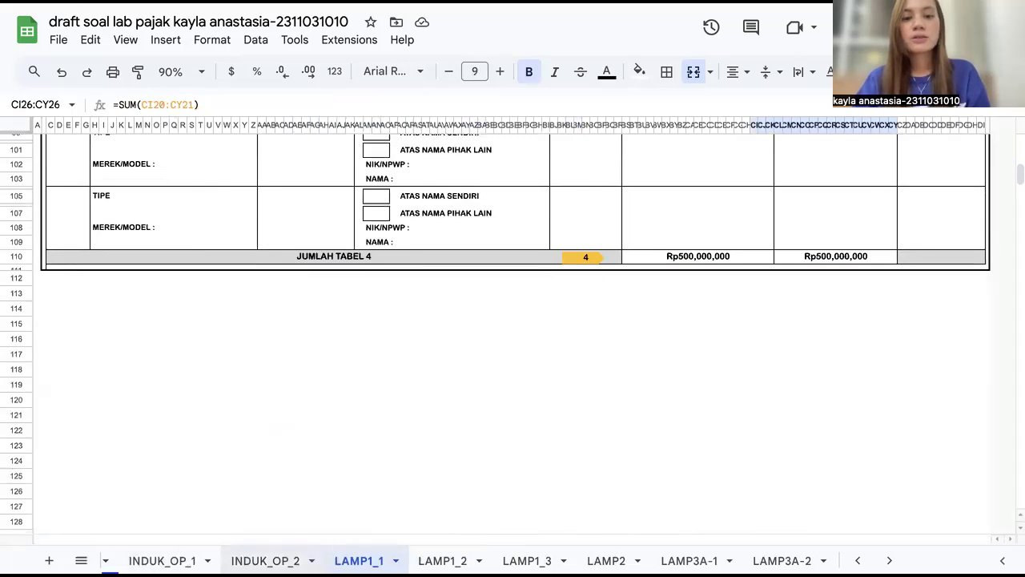
left_click(281, 560)
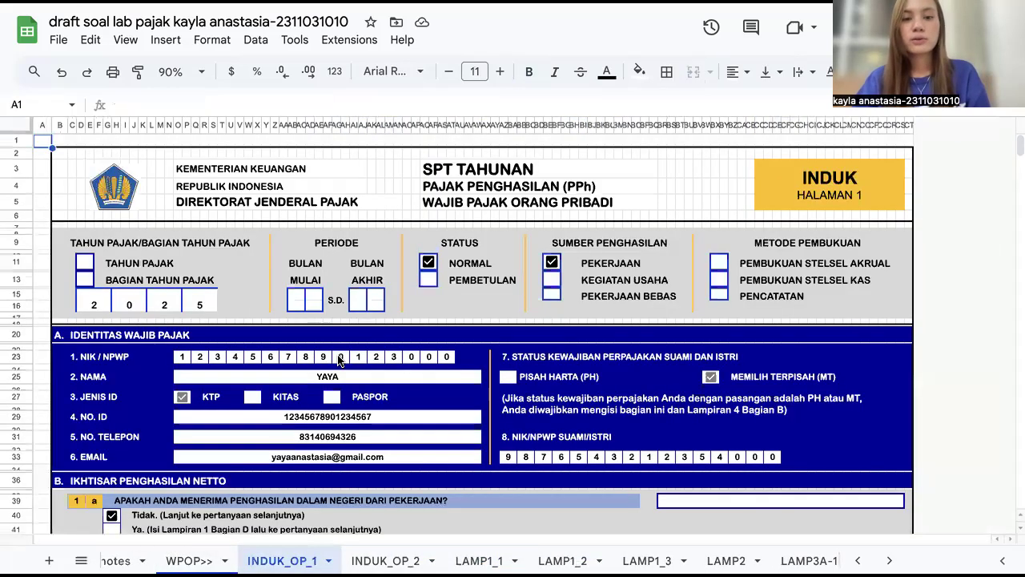
scroll(353, 366, "down", 2)
scroll(352, 366, "up", 2)
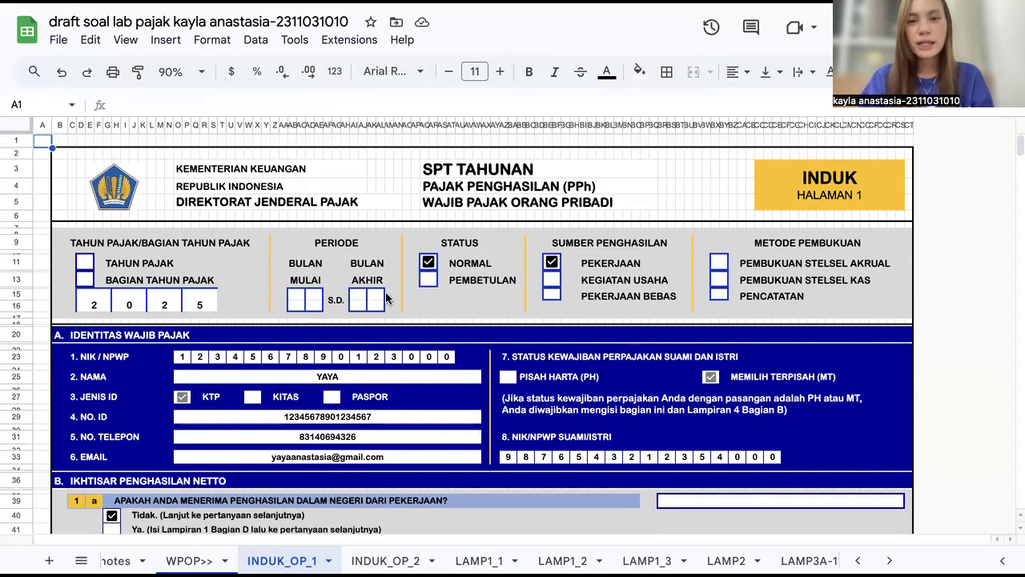
scroll(439, 379, "down", 2)
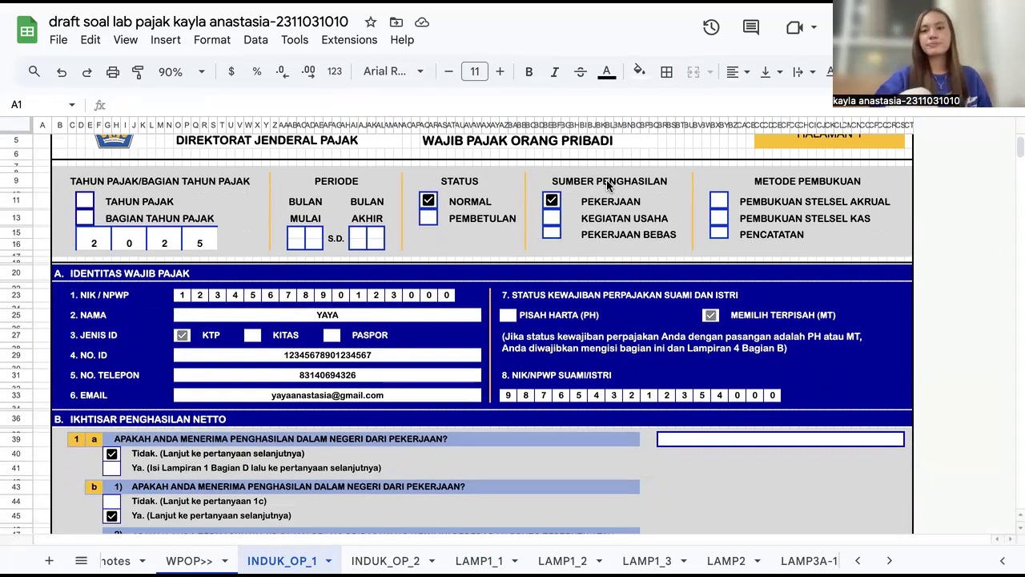
Step: Insert a checkbox in the PENCATATAN bookkeeping-method box and tick it
left_click(723, 232)
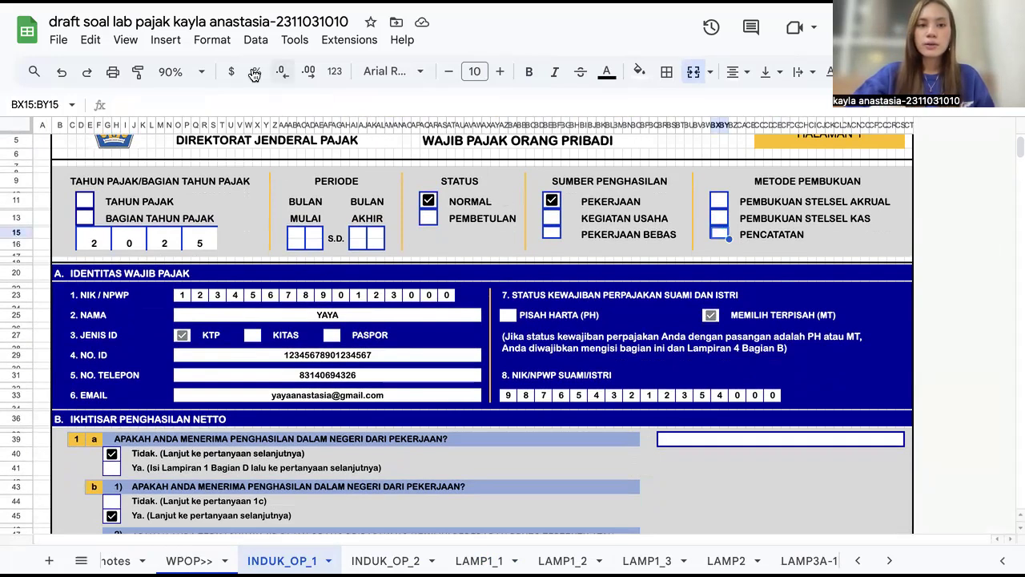
left_click(214, 40)
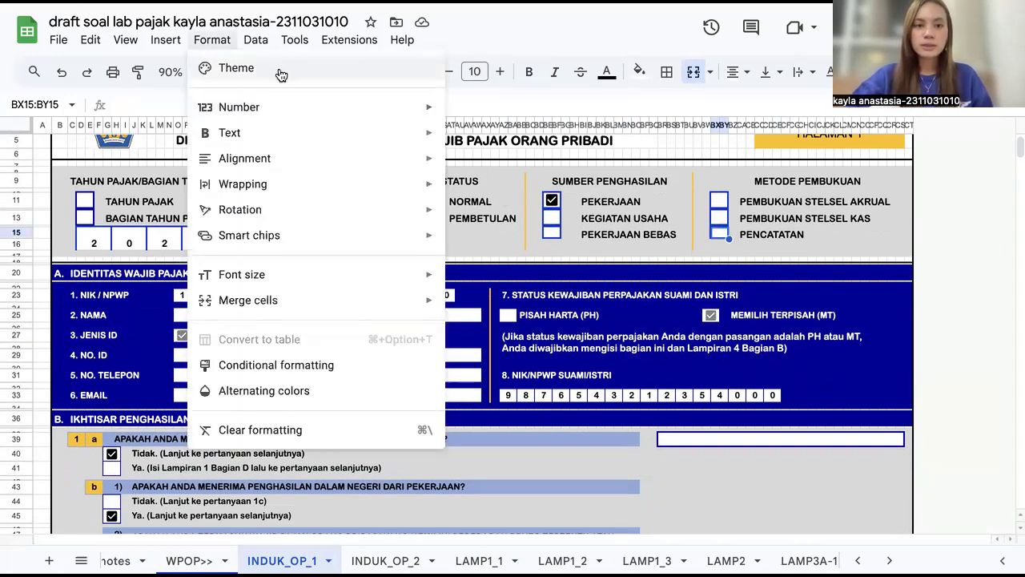
mouse_move(295, 112)
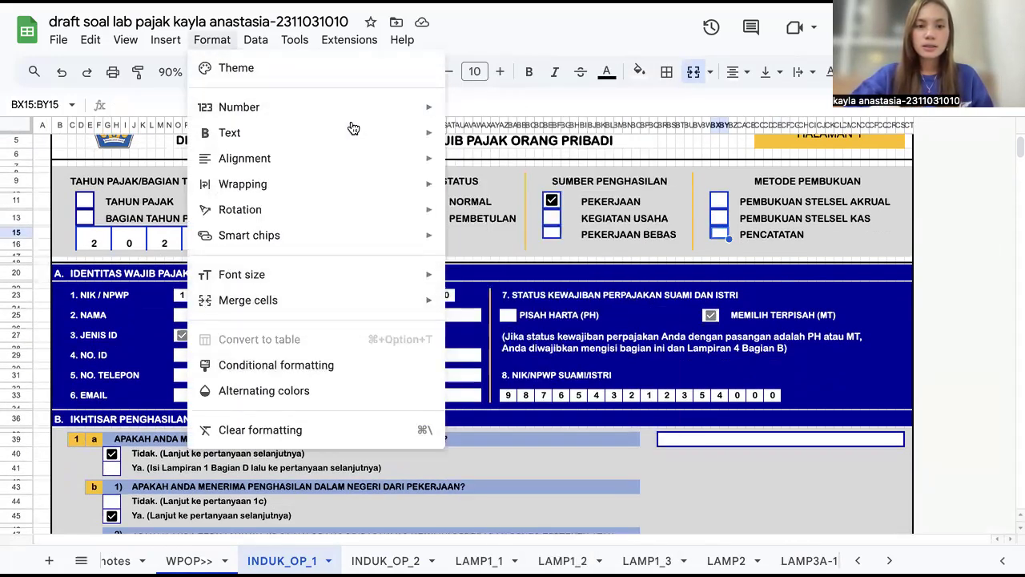
left_click(168, 48)
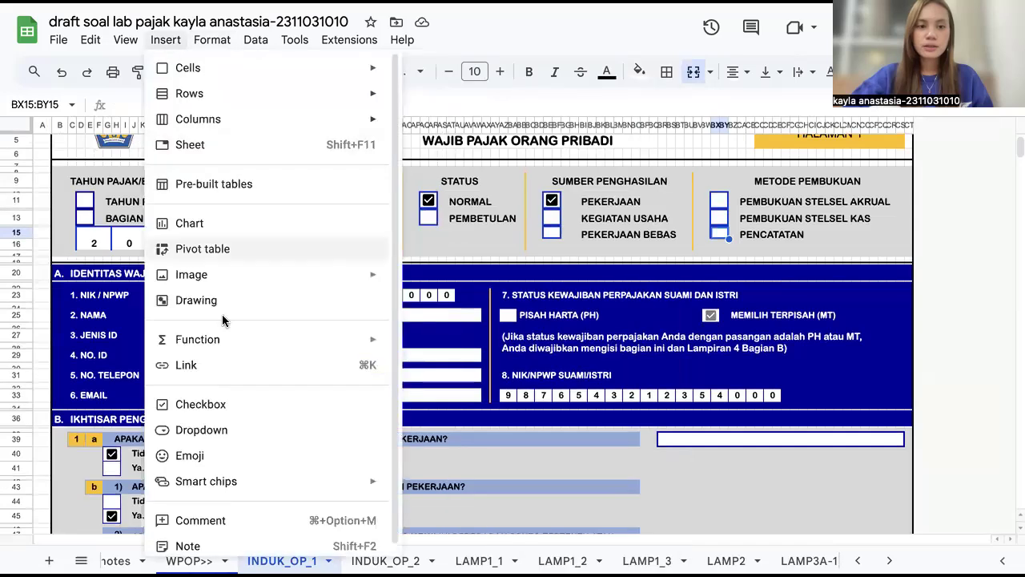
left_click(227, 416)
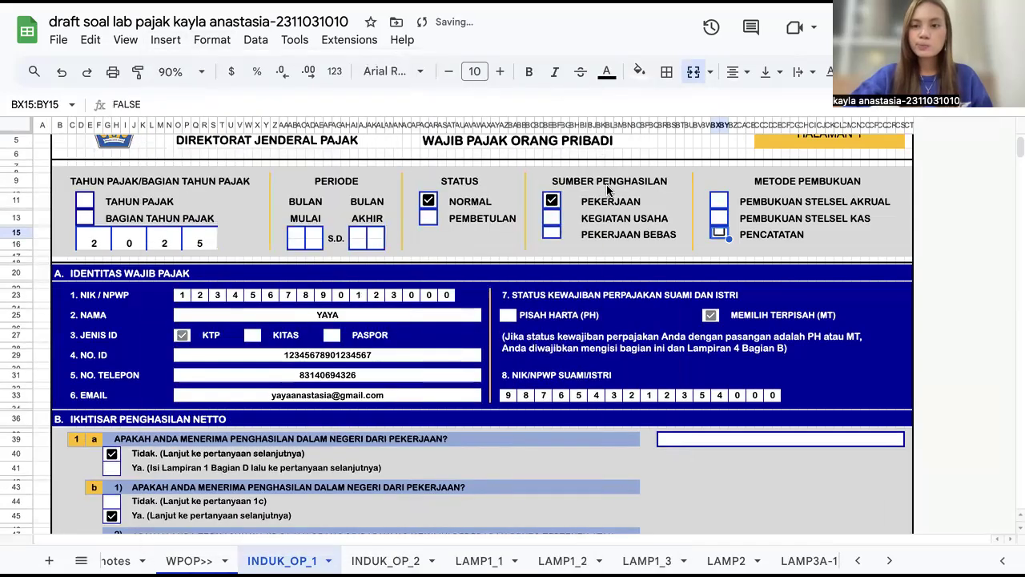
left_click(719, 234)
left_click(911, 385)
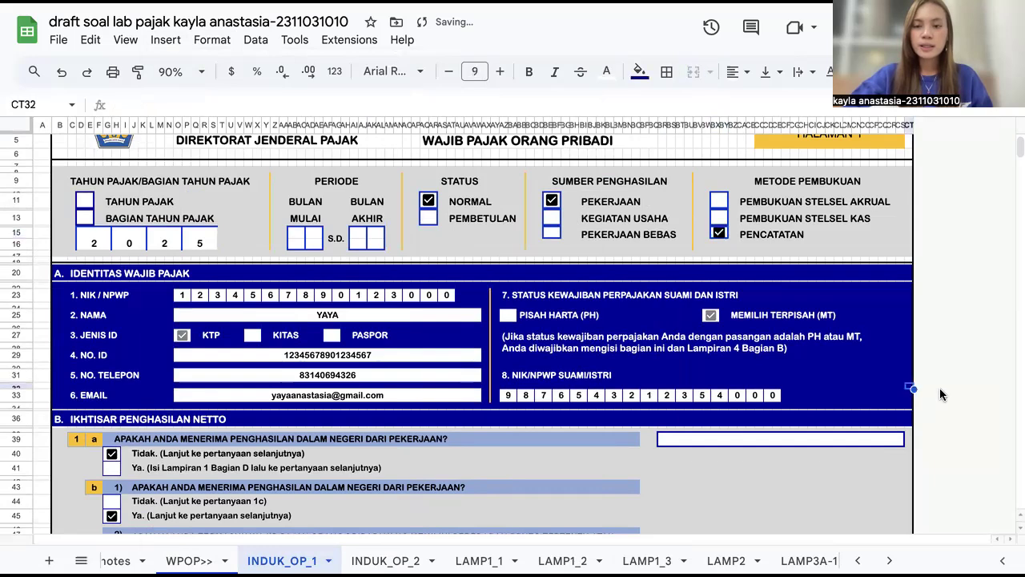
Step: Select and examine the NIK/NPWP, No. ID, email and spouse NIK/NPWP cells in the identity section
scroll(705, 439, "down", 1)
scroll(705, 439, "down", 2)
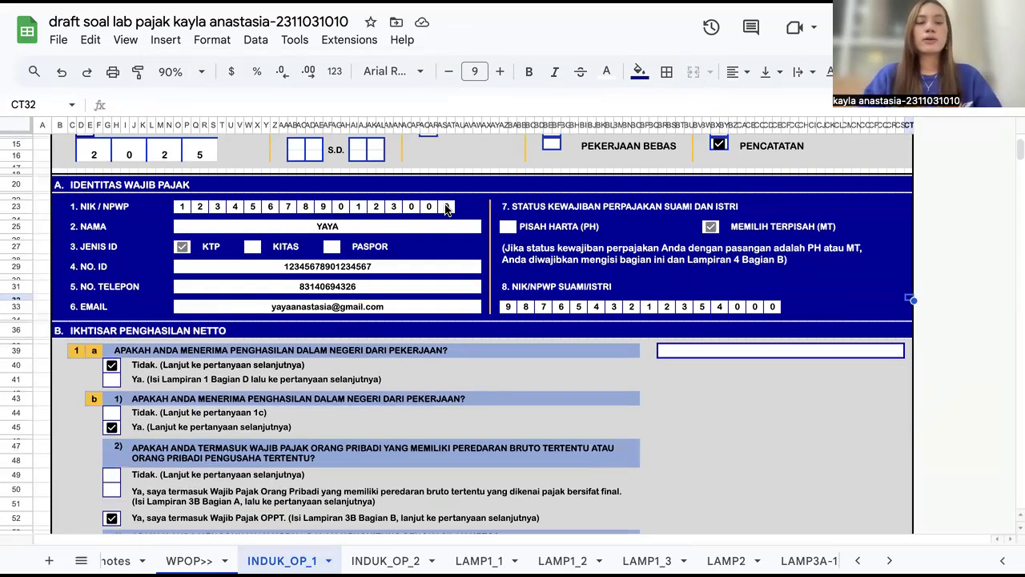
left_click_drag(181, 207, 458, 210)
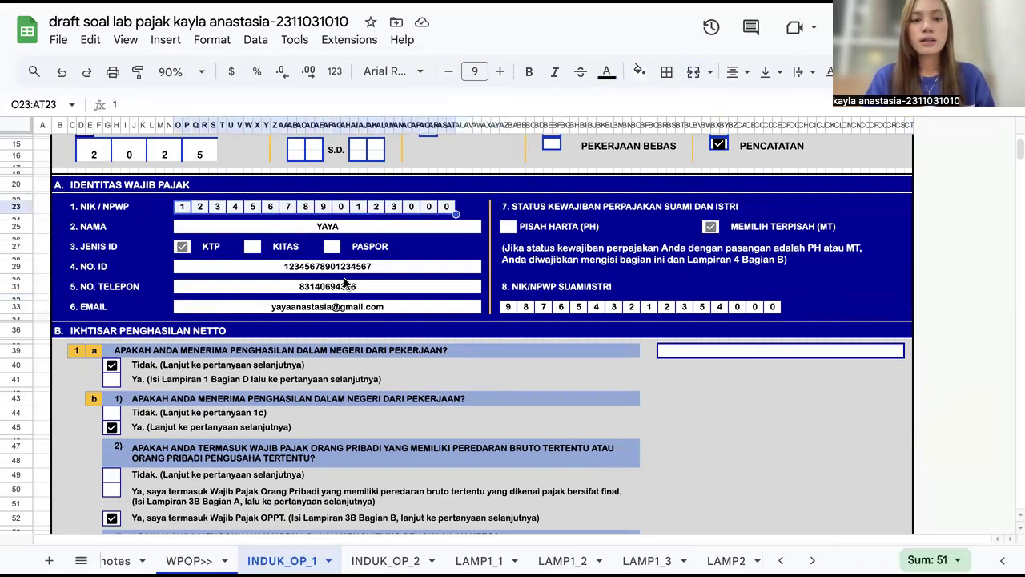
left_click(769, 427)
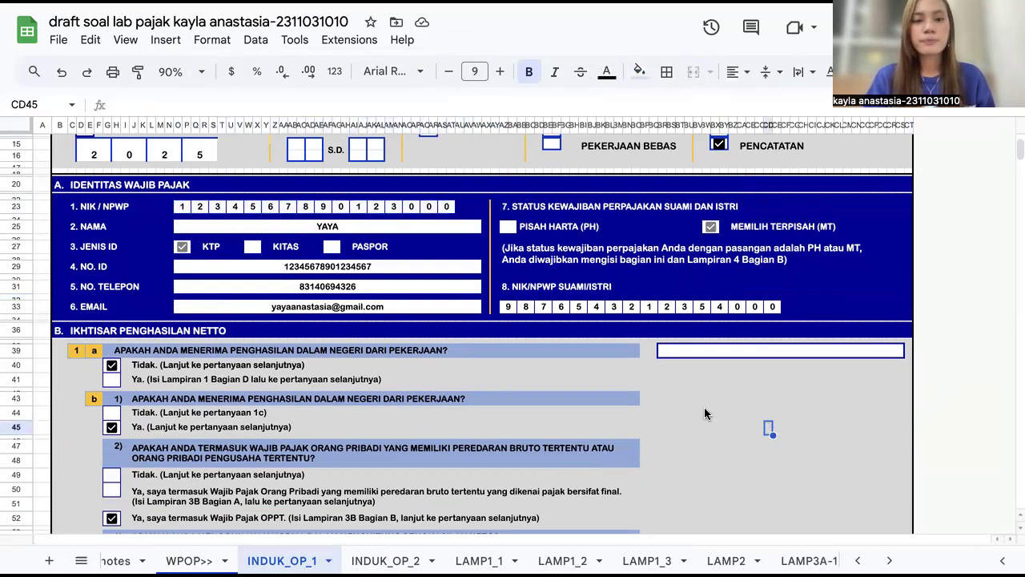
left_click(220, 274)
scroll(222, 270, "down", 2)
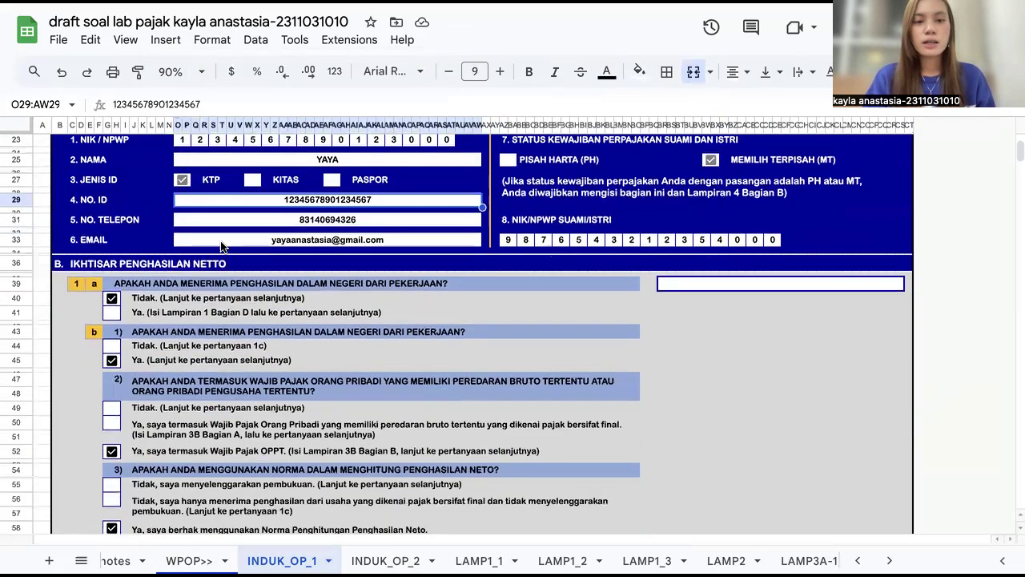
left_click(220, 227)
left_click(222, 238)
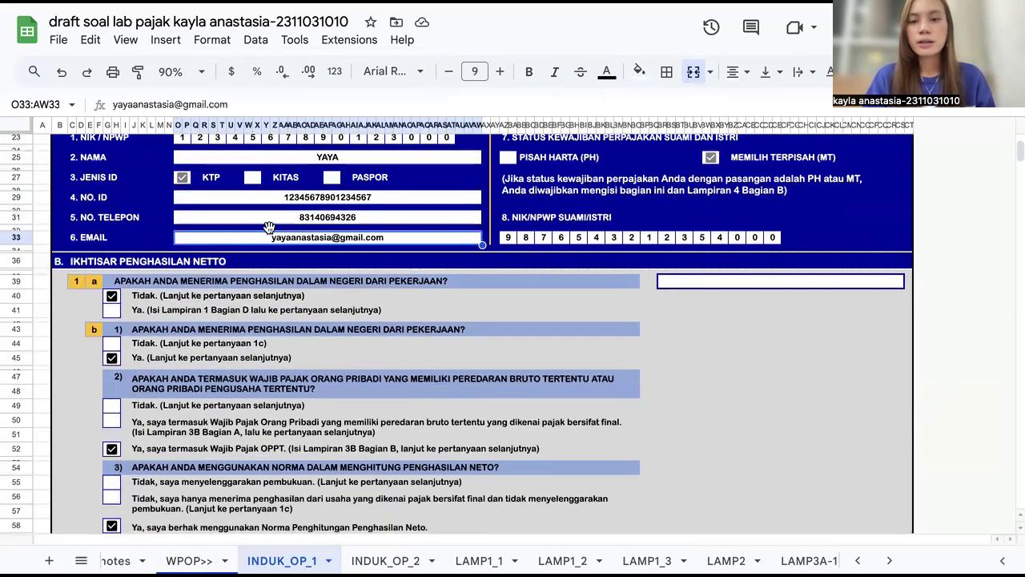
scroll(539, 281, "up", 1)
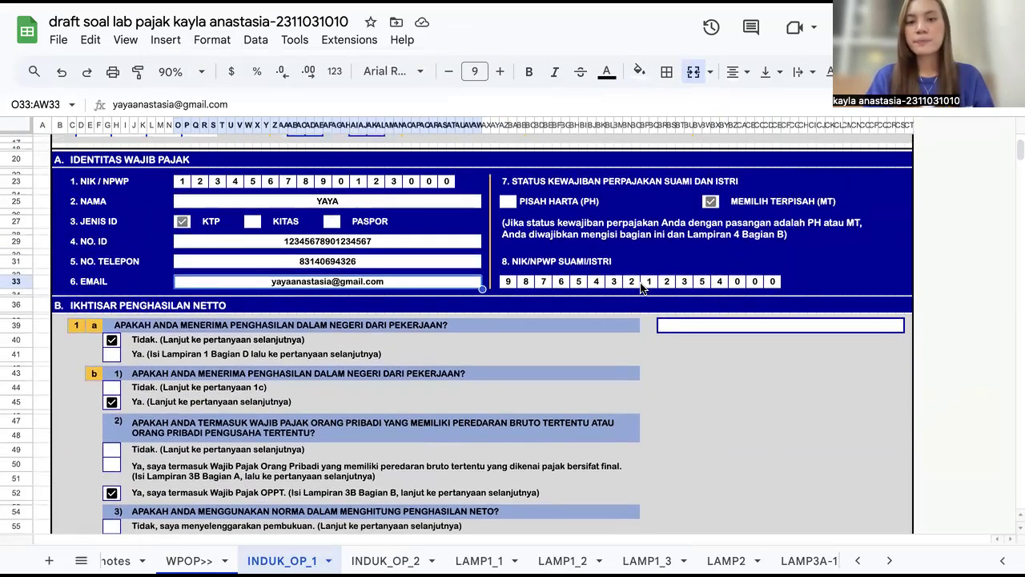
scroll(640, 282, "down", 1)
left_click_drag(505, 223, 779, 223)
left_click(910, 296)
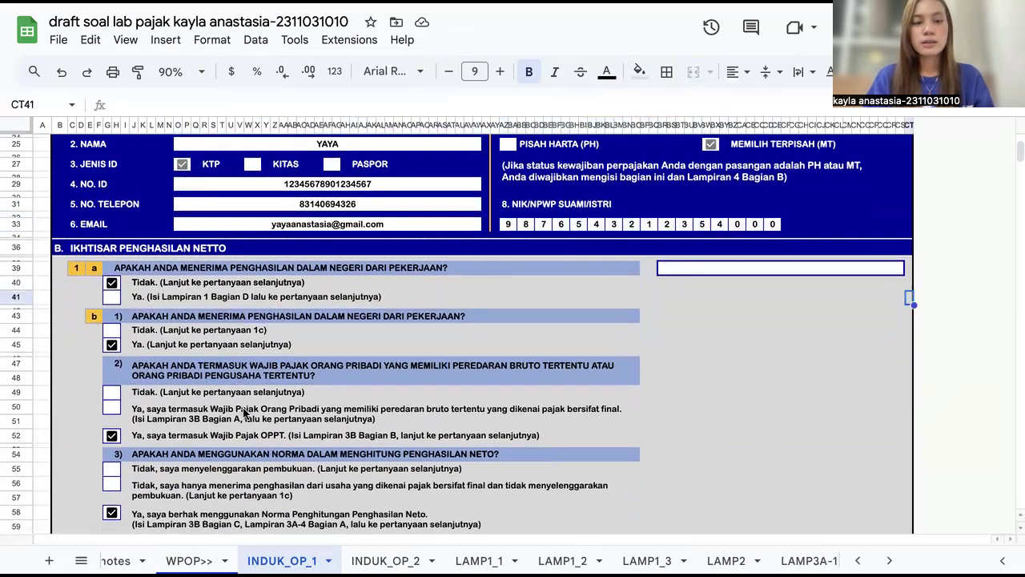
Step: Scroll through the Ikhtisar Penghasilan Netto questions and the net business income amount in section B
scroll(211, 408, "down", 1)
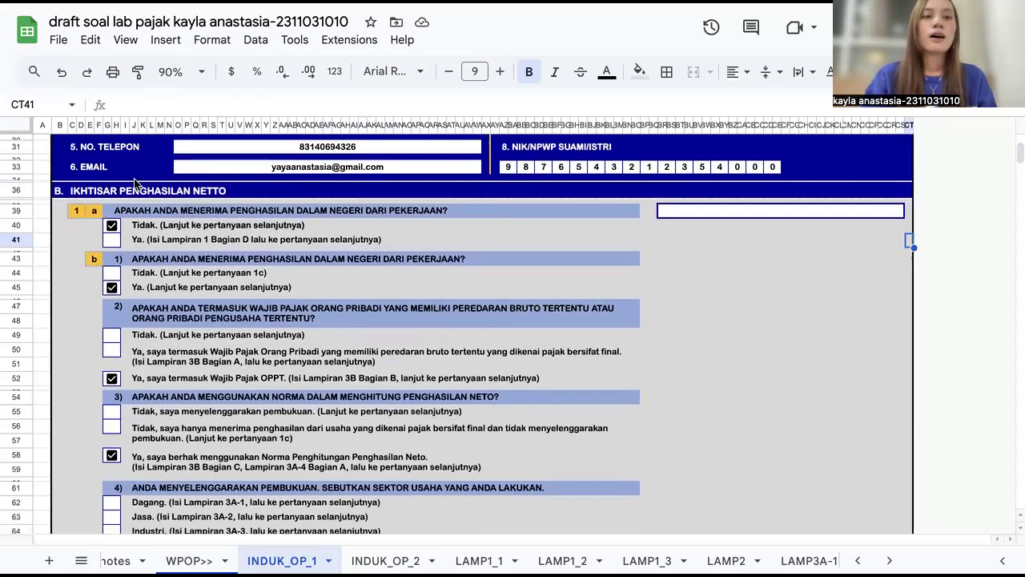
scroll(189, 200, "down", 1)
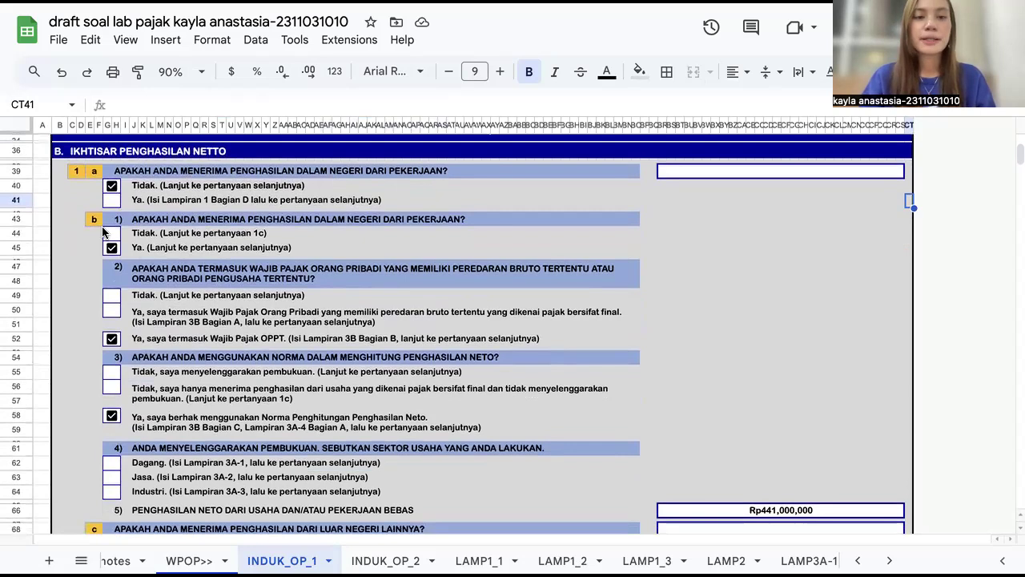
scroll(128, 250, "down", 1)
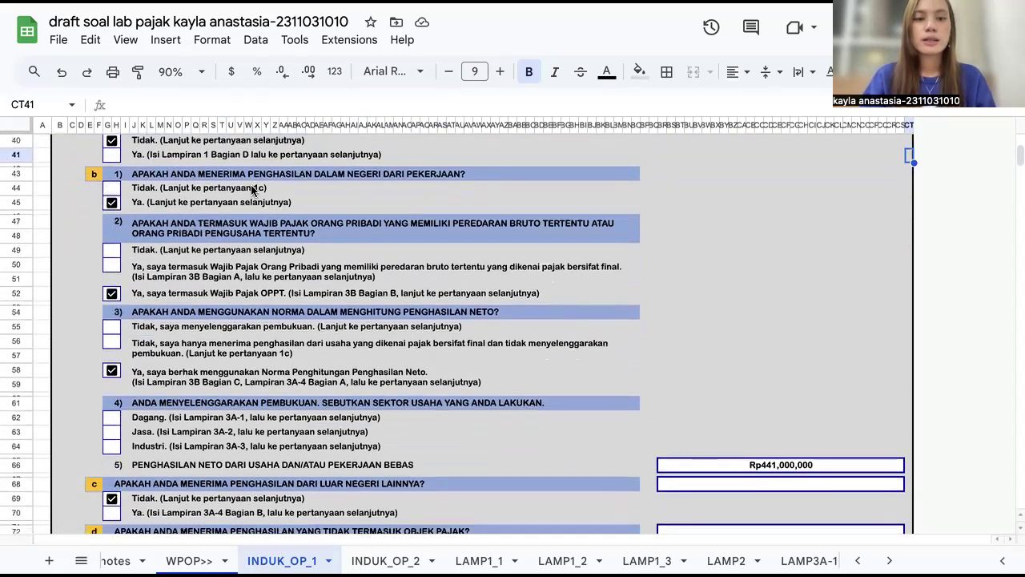
scroll(252, 189, "down", 1)
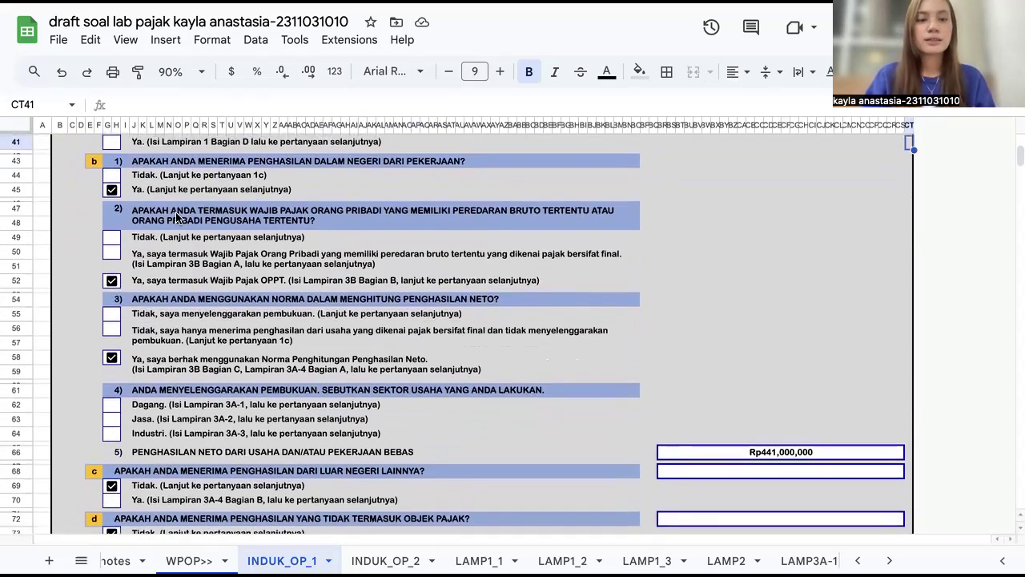
scroll(164, 239, "down", 2)
scroll(164, 238, "down", 1)
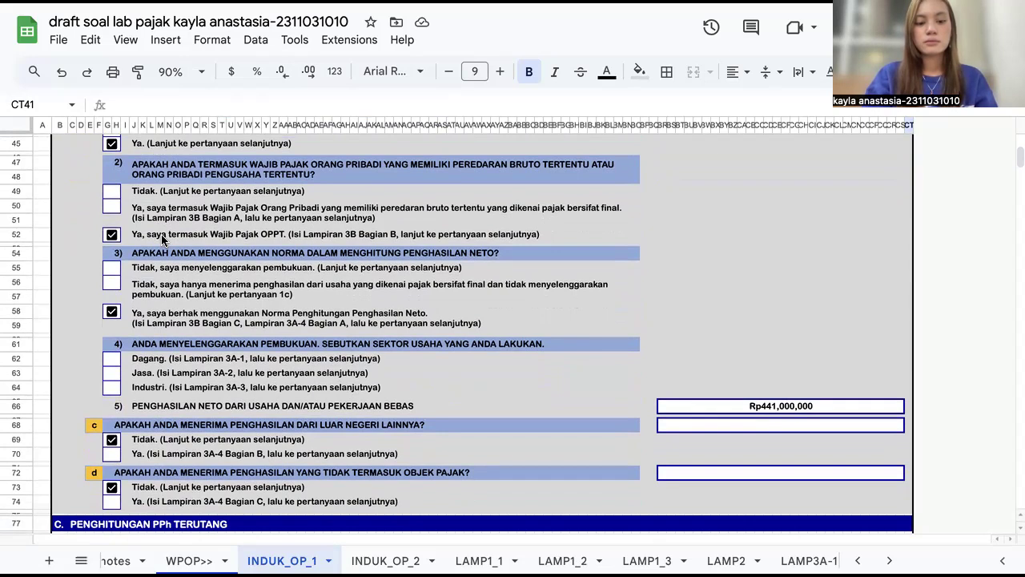
Step: Open the print dialog and close it without printing
key("super+p")
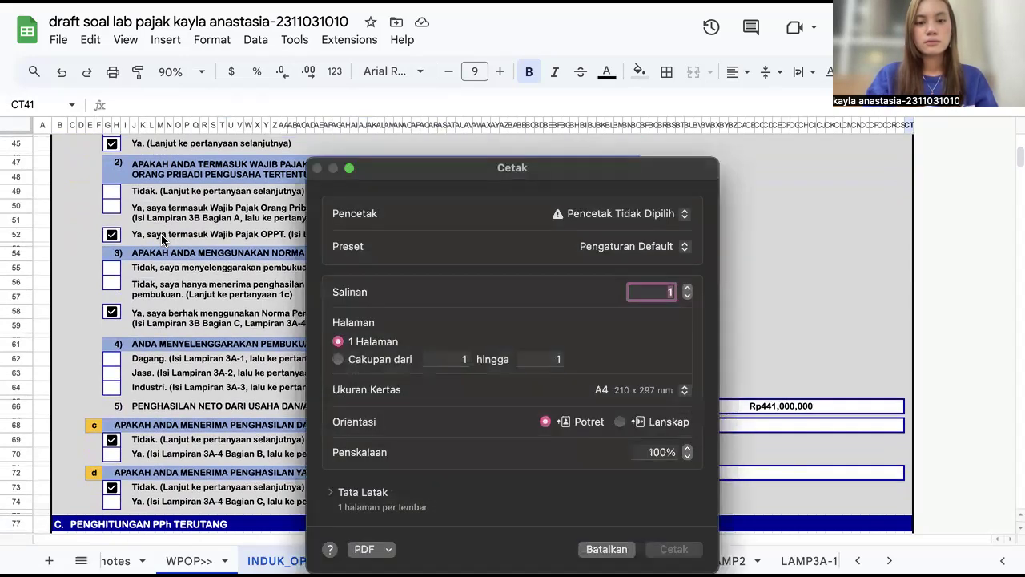
left_click(607, 549)
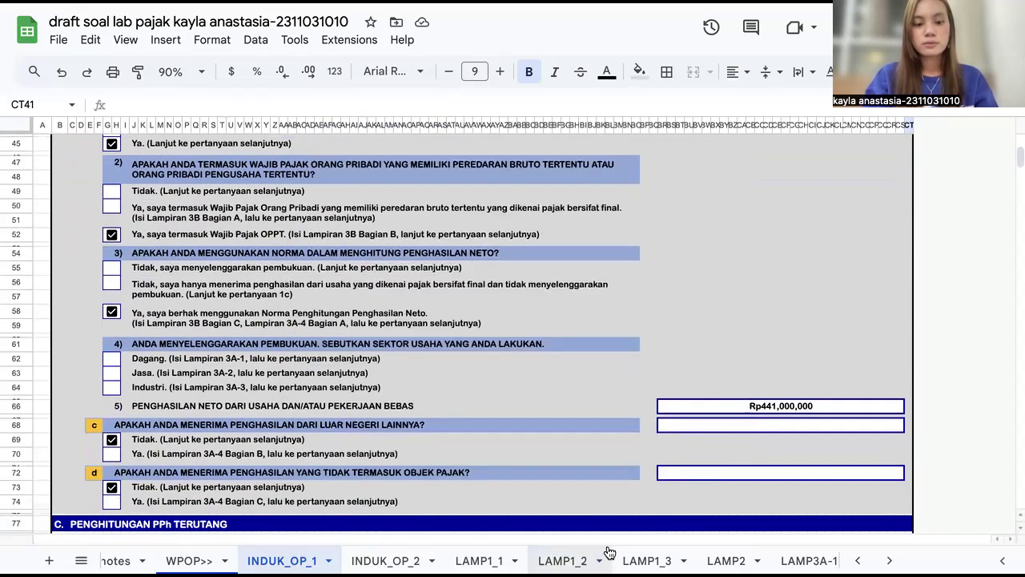
key("super+p")
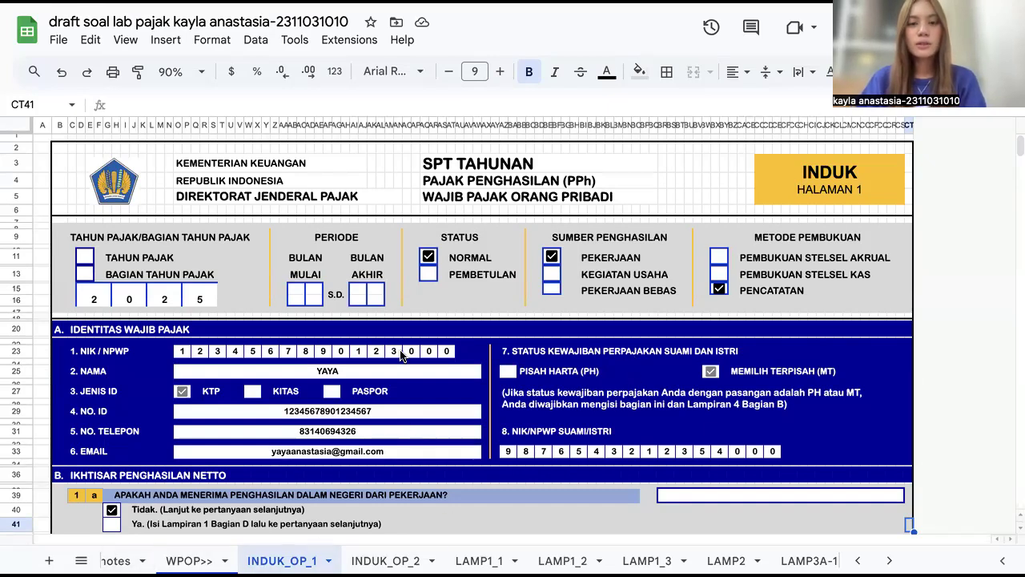
Step: Scroll down to the Penghitungan PPh Terutang section and back up to the income questions
scroll(400, 369, "down", 5)
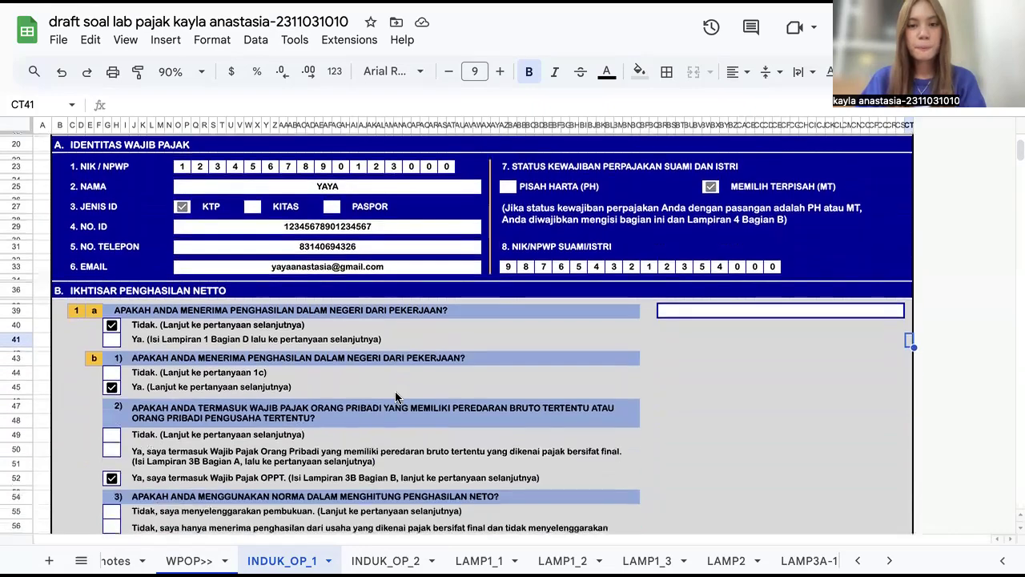
scroll(395, 397, "down", 10)
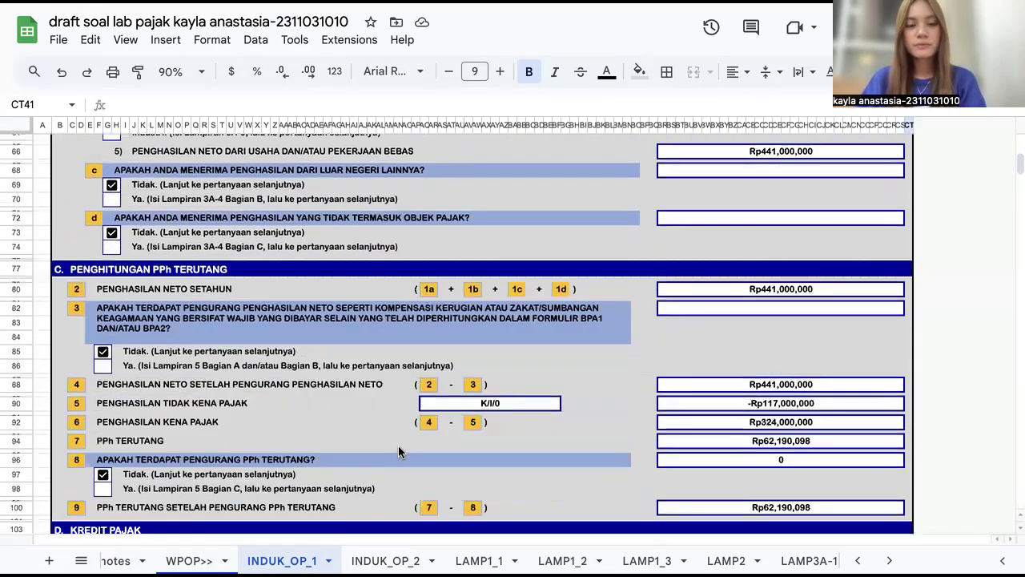
scroll(241, 361, "up", 5)
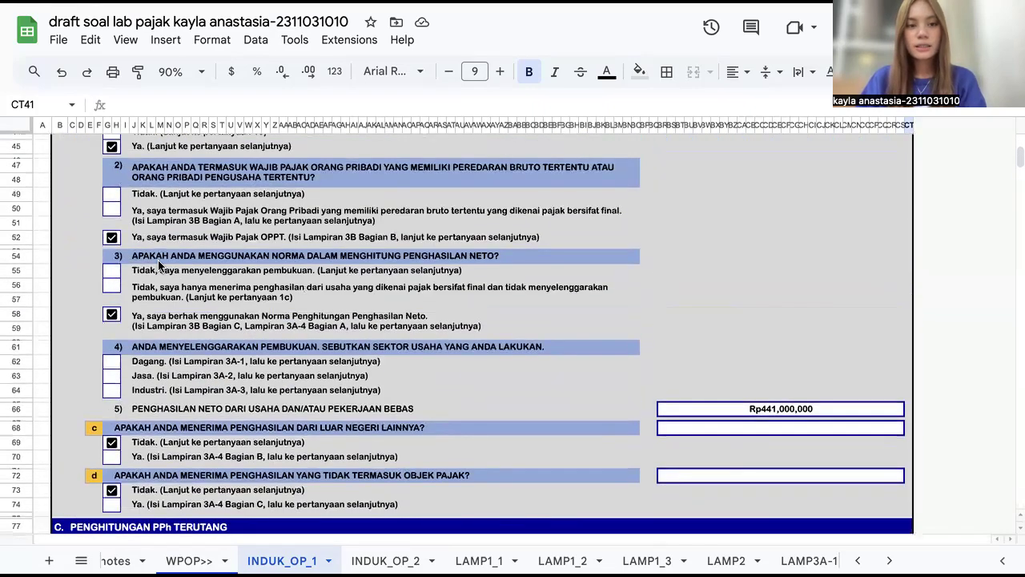
Step: Scroll through the section B income questions down into the PPh Terutang calculation
scroll(159, 264, "up", 3)
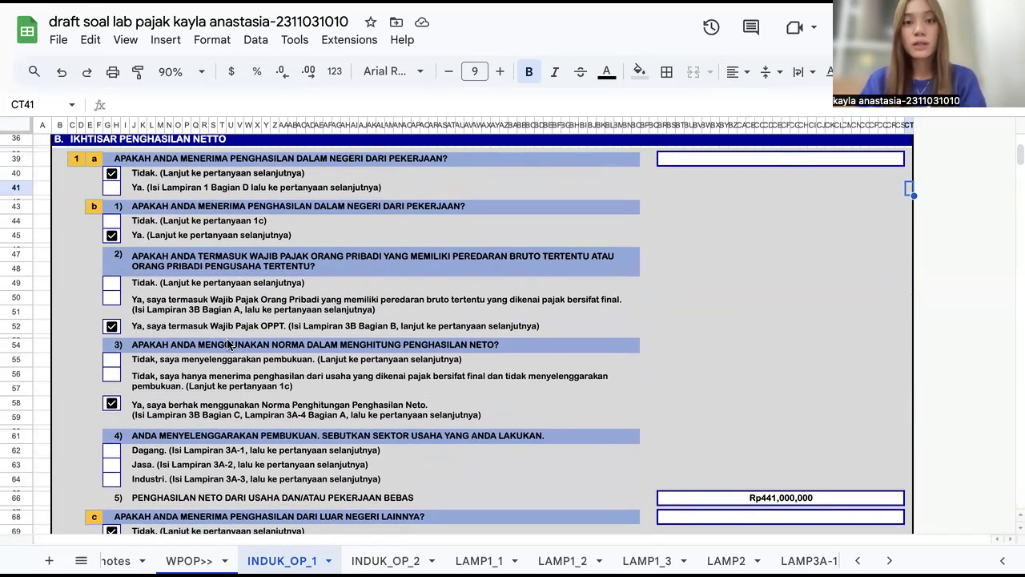
scroll(222, 351, "down", 3)
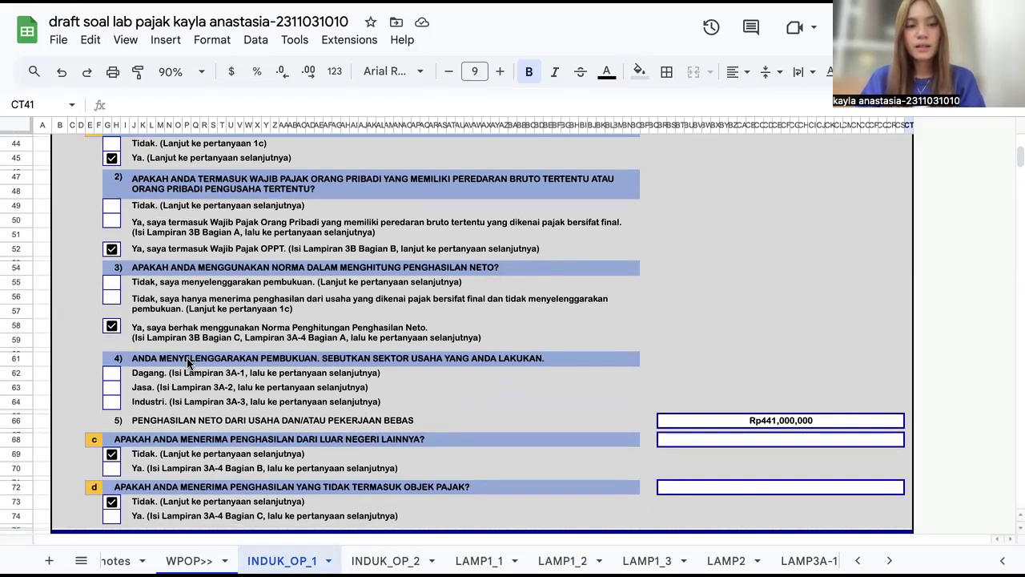
scroll(190, 364, "down", 2)
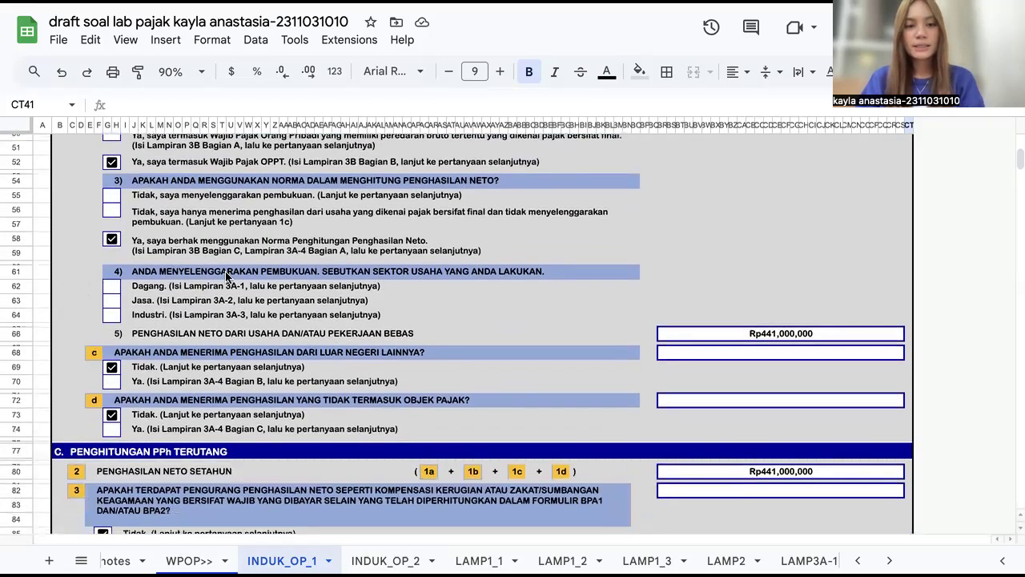
scroll(158, 290, "down", 1)
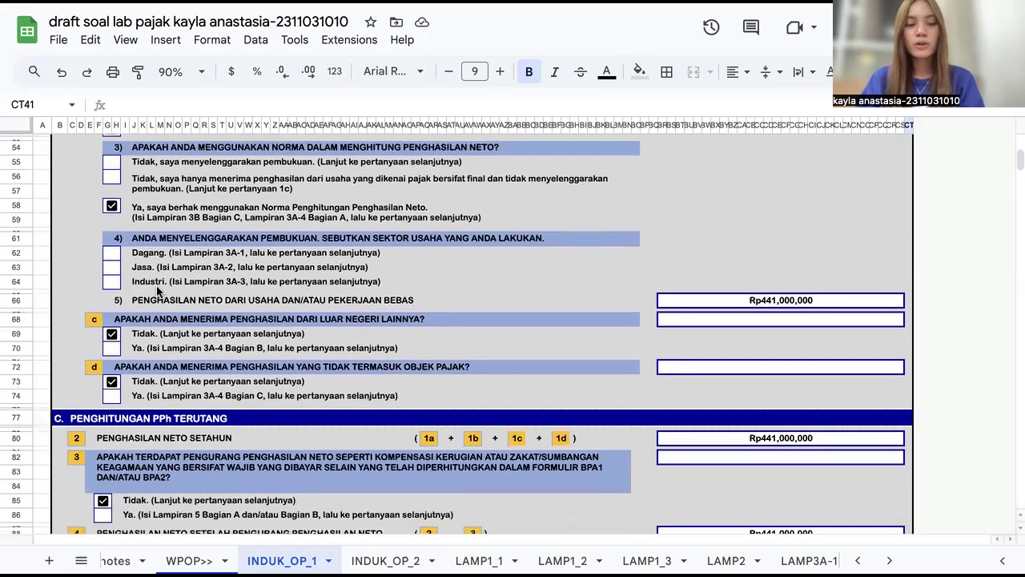
scroll(146, 322, "down", 2)
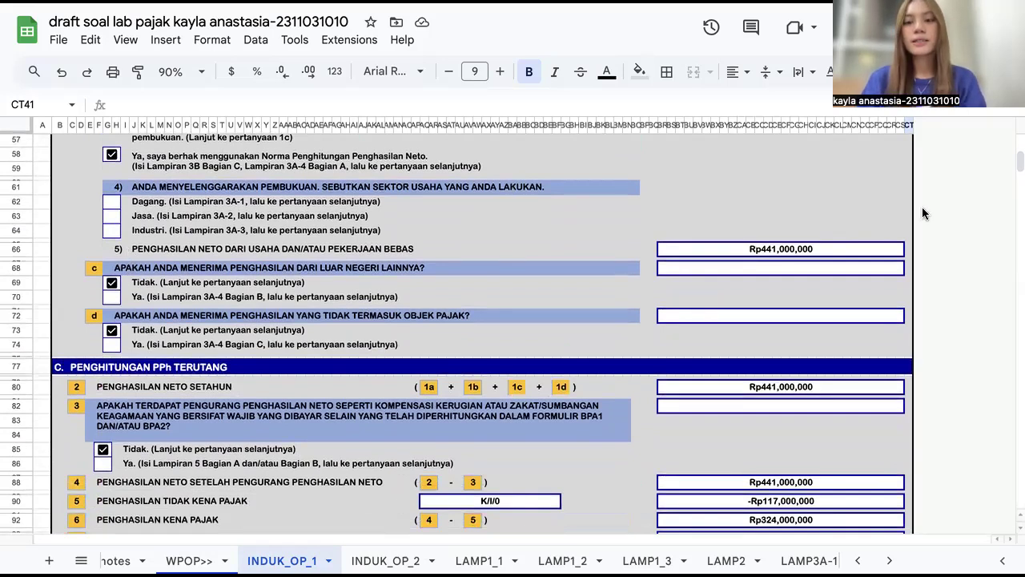
Step: Select the net business income cell to inspect its link to the LAMP3A-4 sheet
left_click(694, 250)
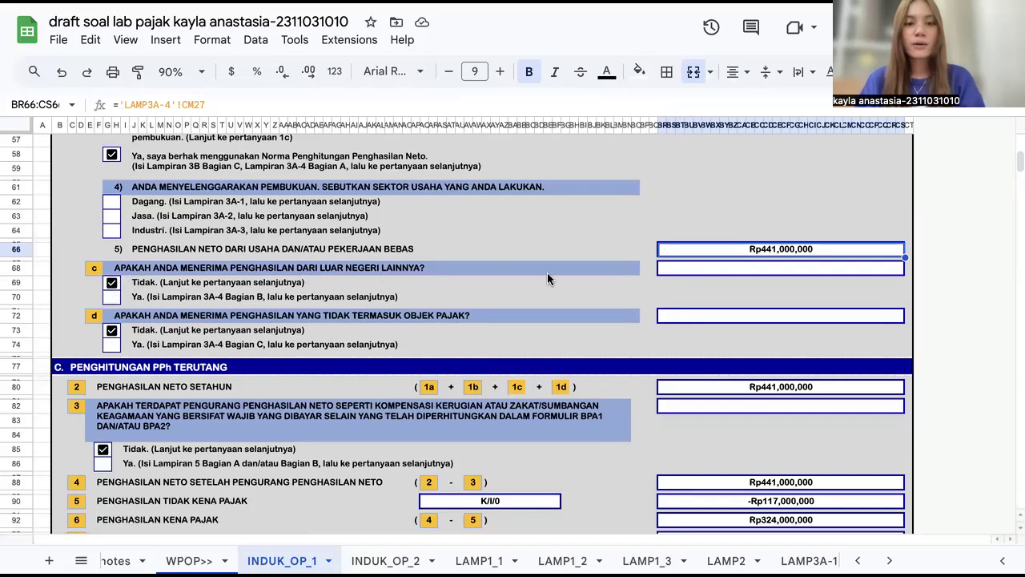
left_click(172, 317)
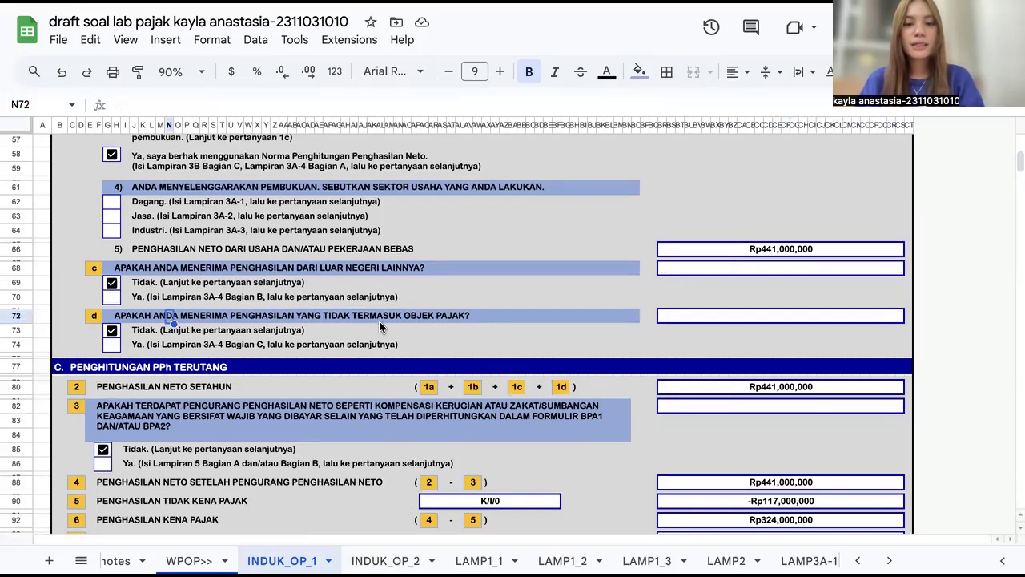
scroll(381, 327, "down", 1)
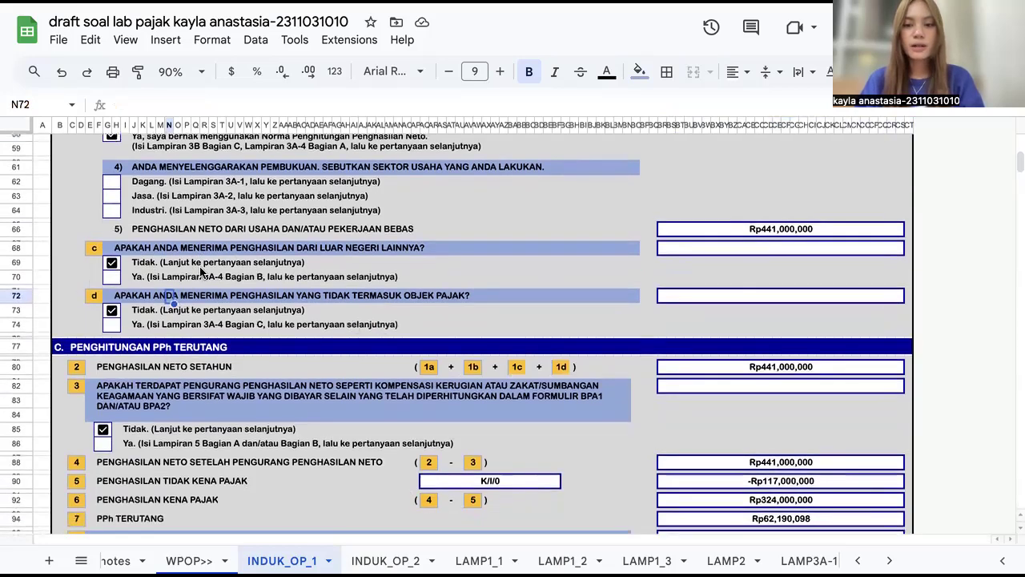
scroll(312, 441, "down", 3)
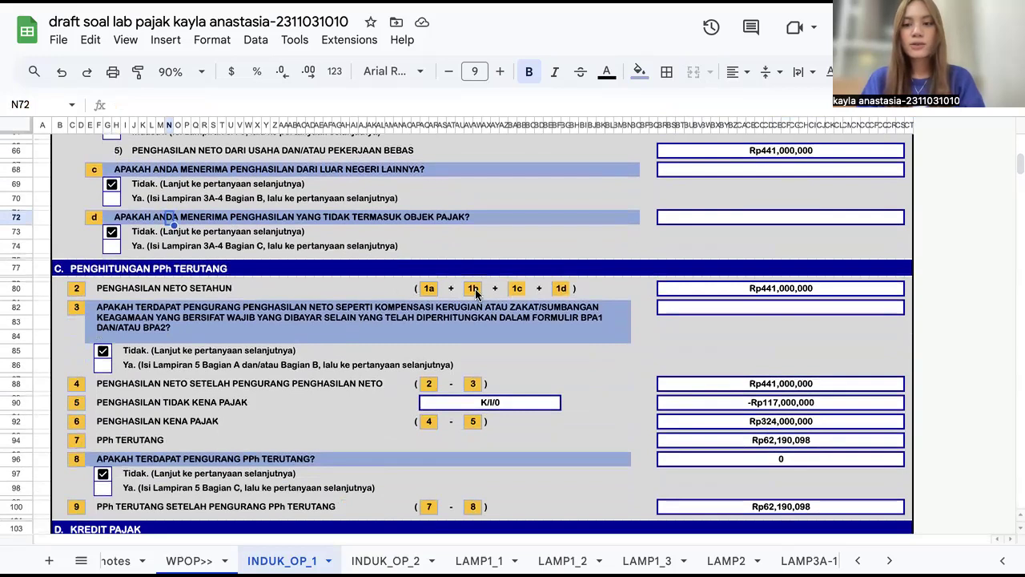
Step: Inspect the formulas of the annual net income, PTKP, taxable income and PPh Terutang cells in section C
left_click(671, 290)
scroll(671, 288, "down", 3)
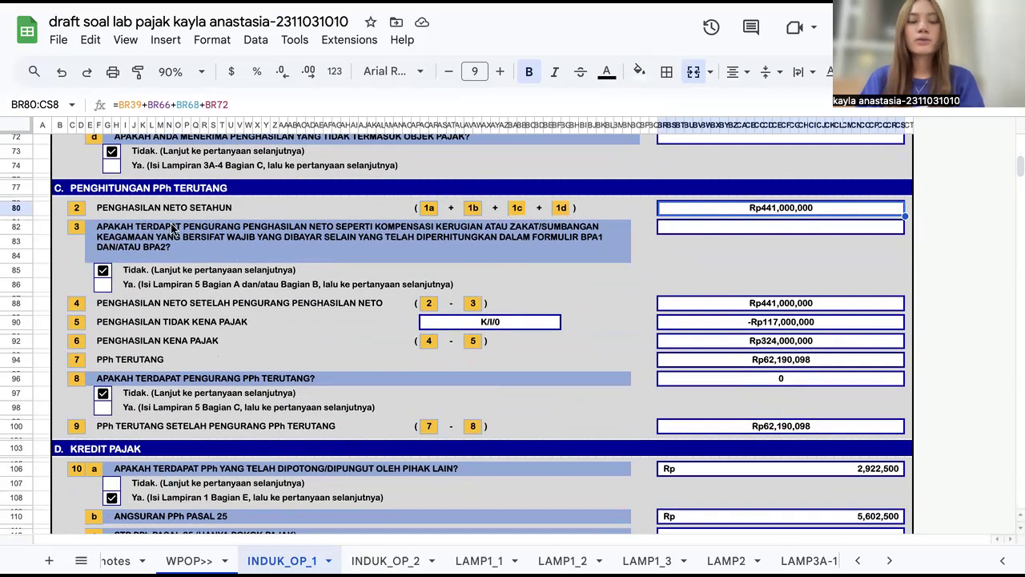
scroll(481, 269, "down", 1)
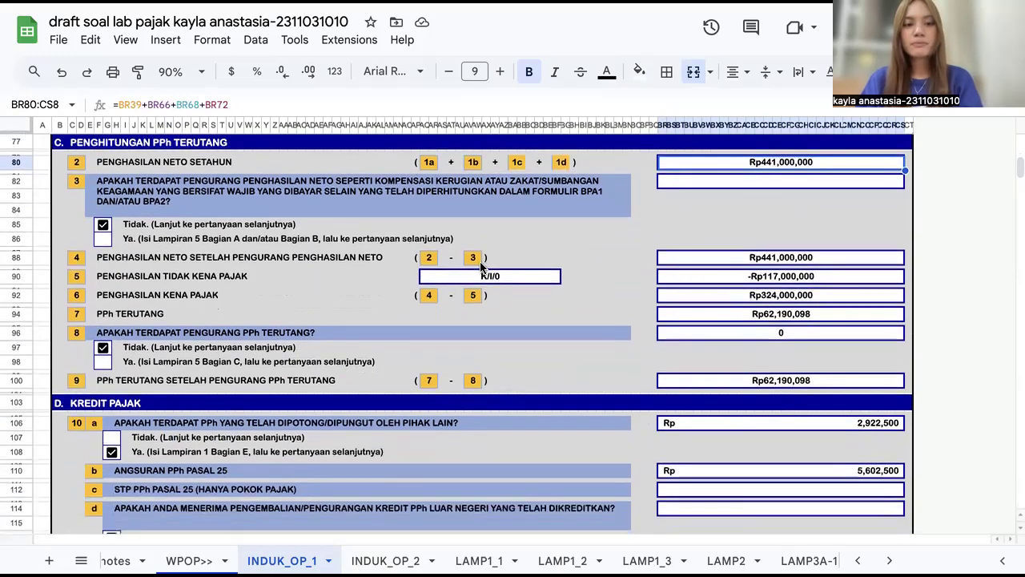
left_click(691, 256)
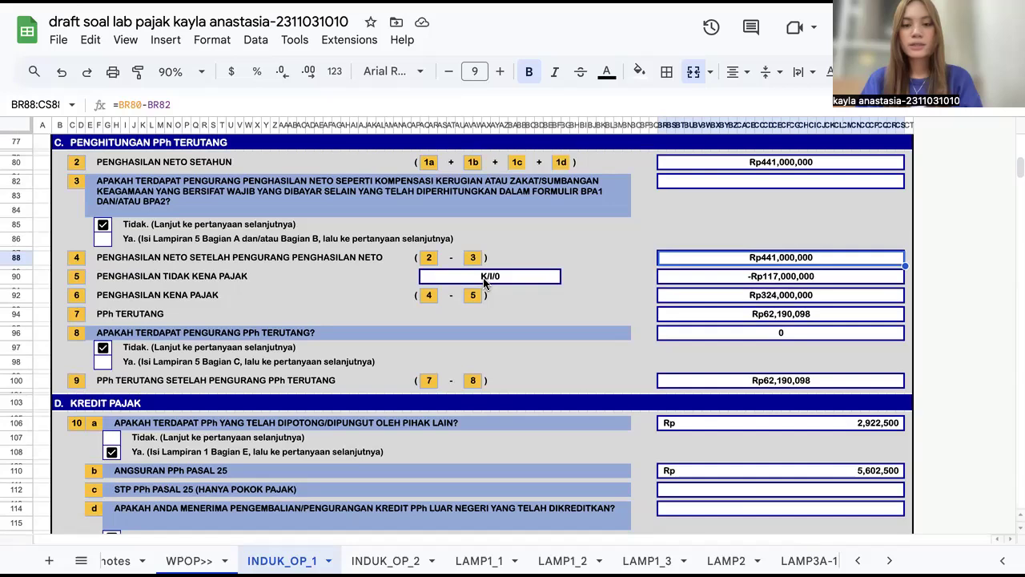
left_click(675, 282)
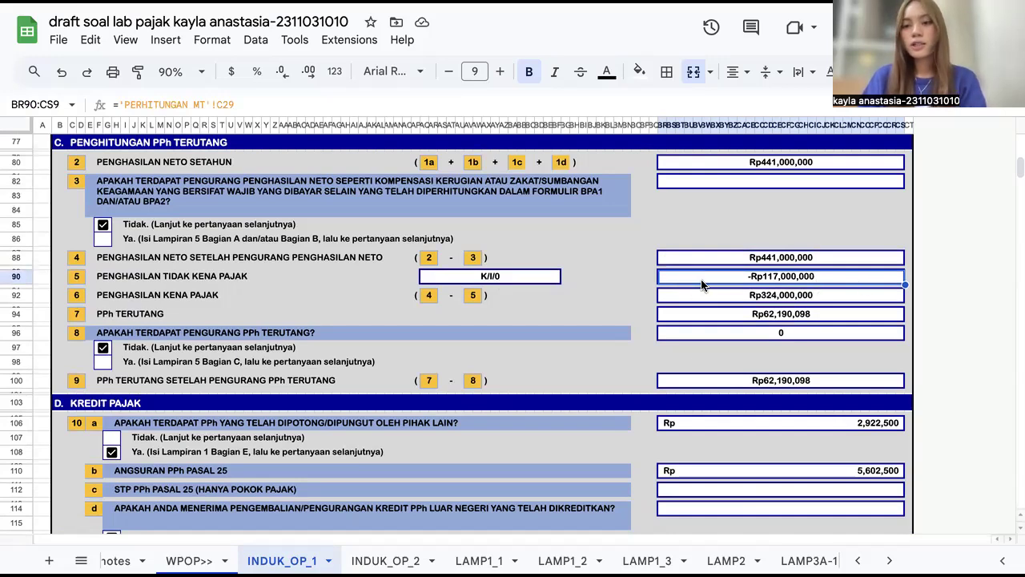
scroll(702, 284, "down", 2)
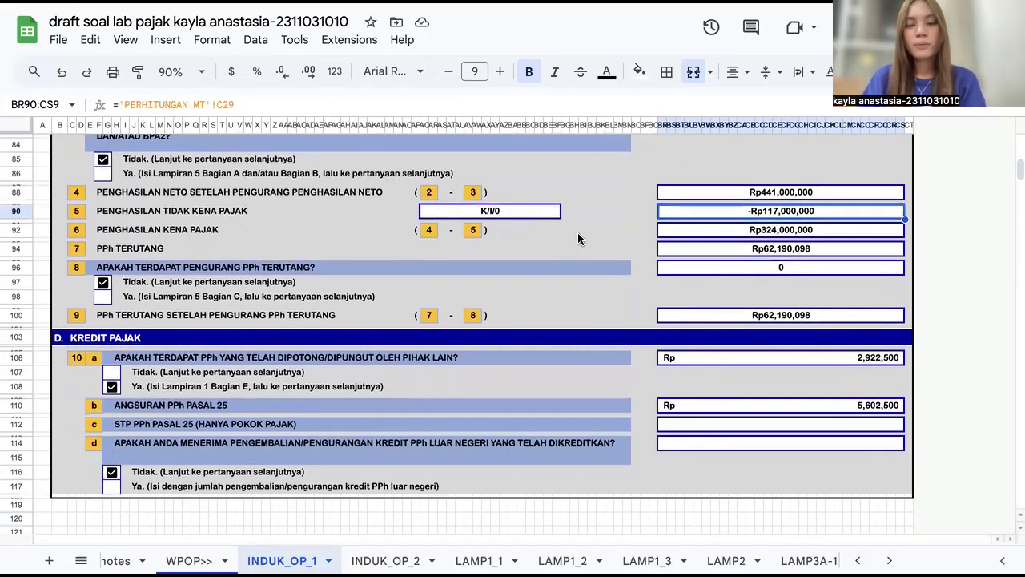
left_click(721, 229)
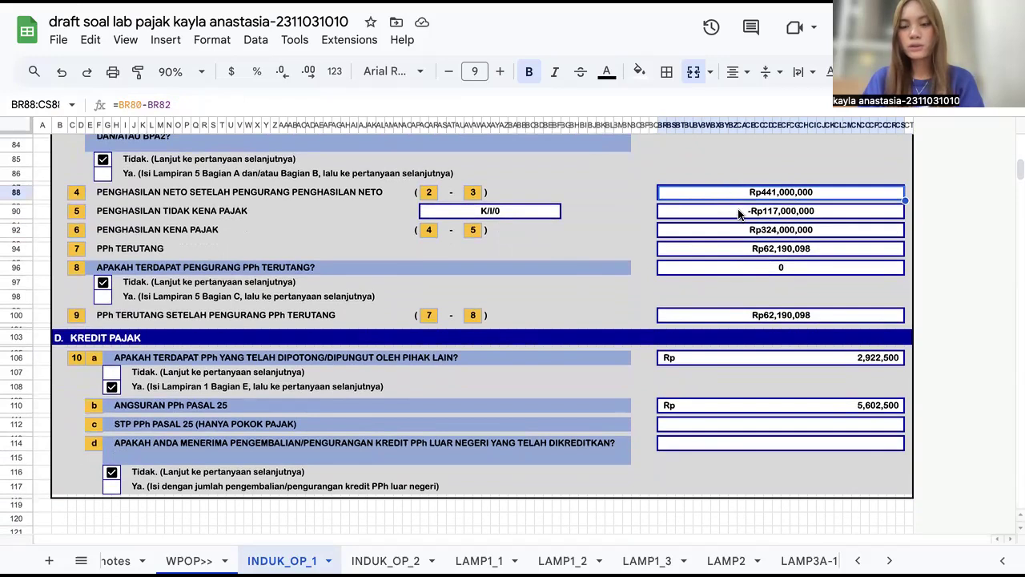
left_click(739, 217)
left_click(729, 250)
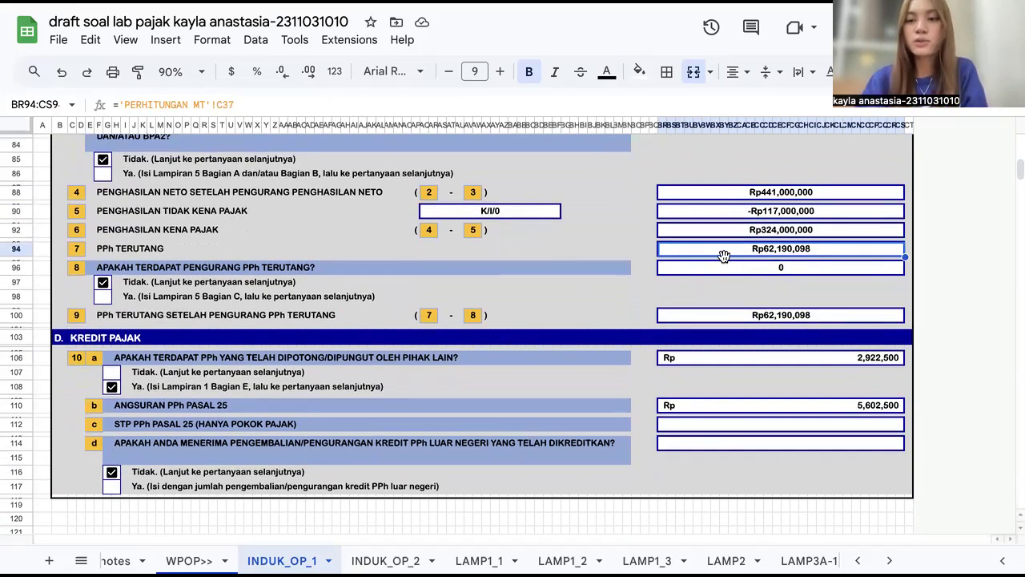
Step: Inspect the formulas of the PPh after reductions, withheld tax and PPh Pasal 25 instalment cells in section D
scroll(734, 278, "down", 1)
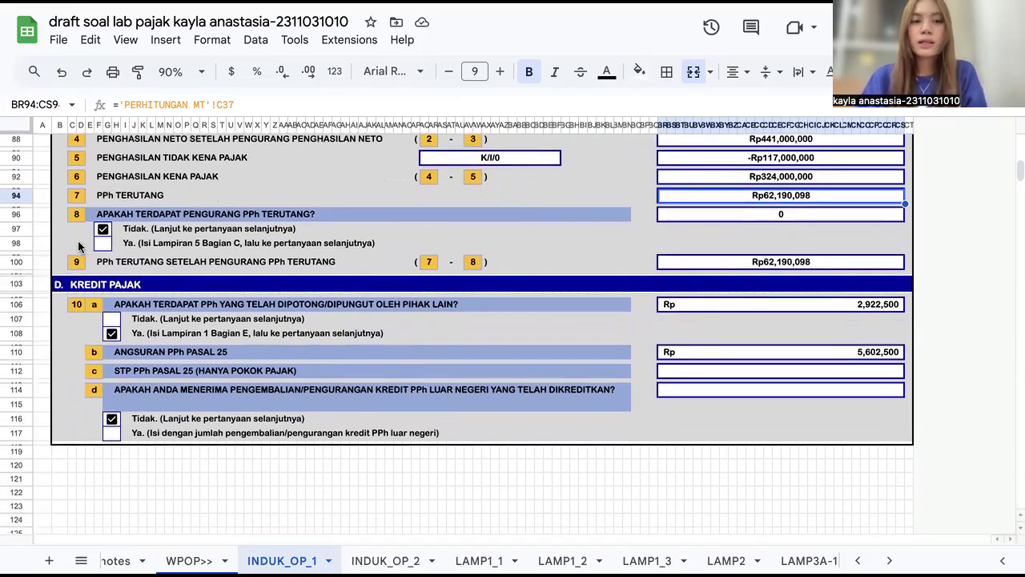
scroll(295, 353, "down", 1)
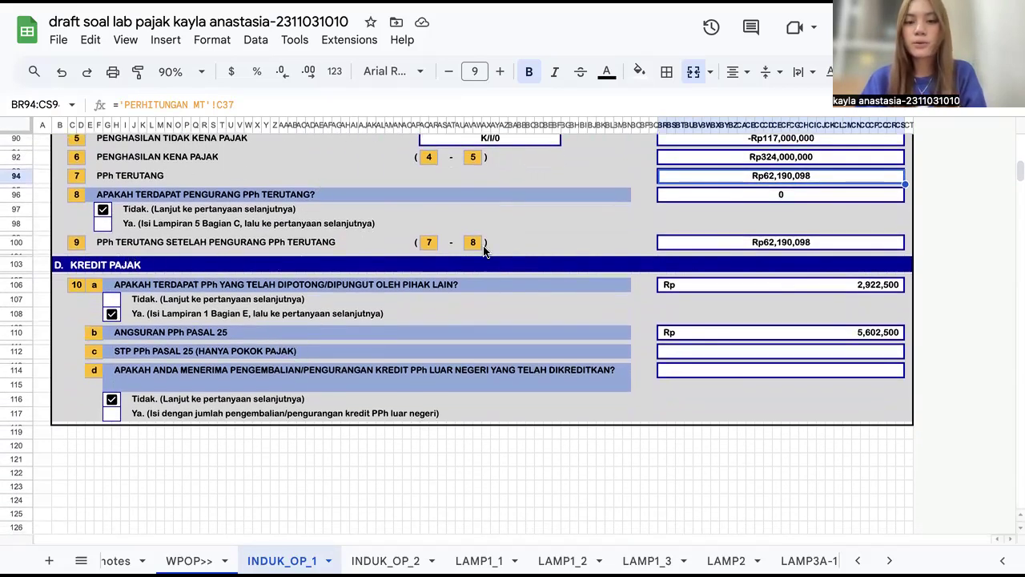
left_click(721, 250)
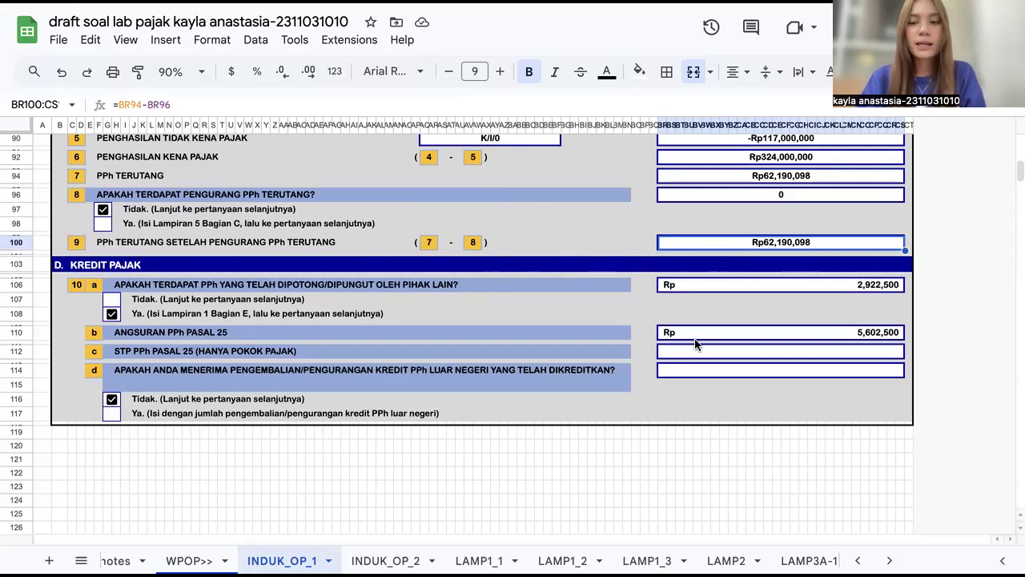
left_click(724, 286)
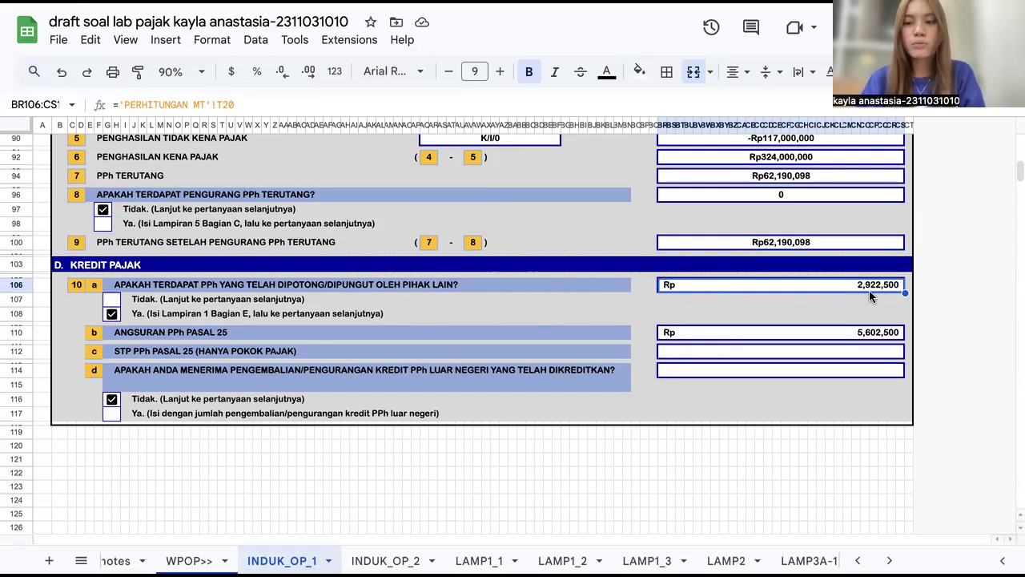
left_click(688, 338)
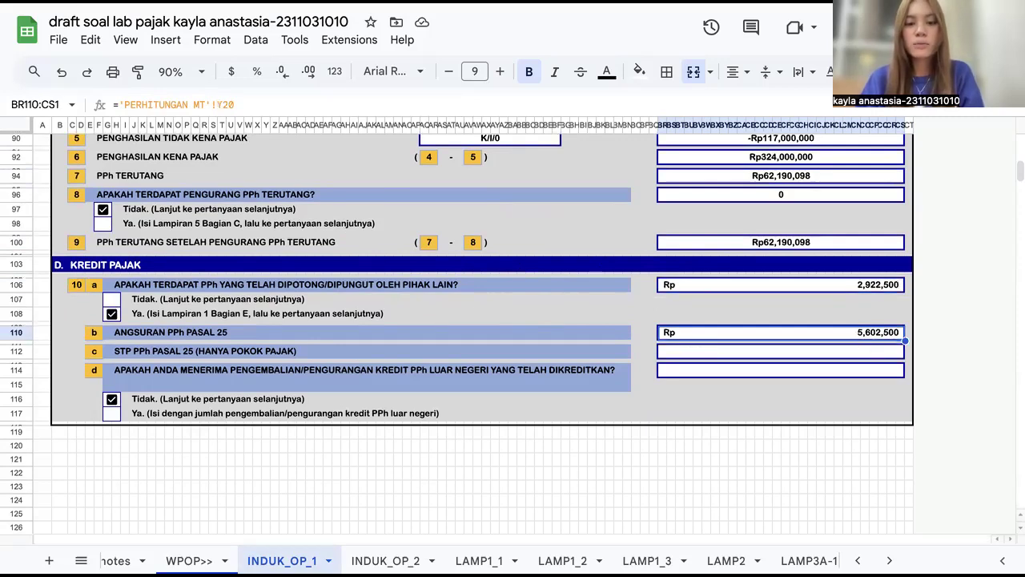
Step: Open the PERHITUNGAN MT sheet, examine the PPh 21 and PPh 25 totals, and return to INDUK_OP_1
scroll(224, 560, "left", 4)
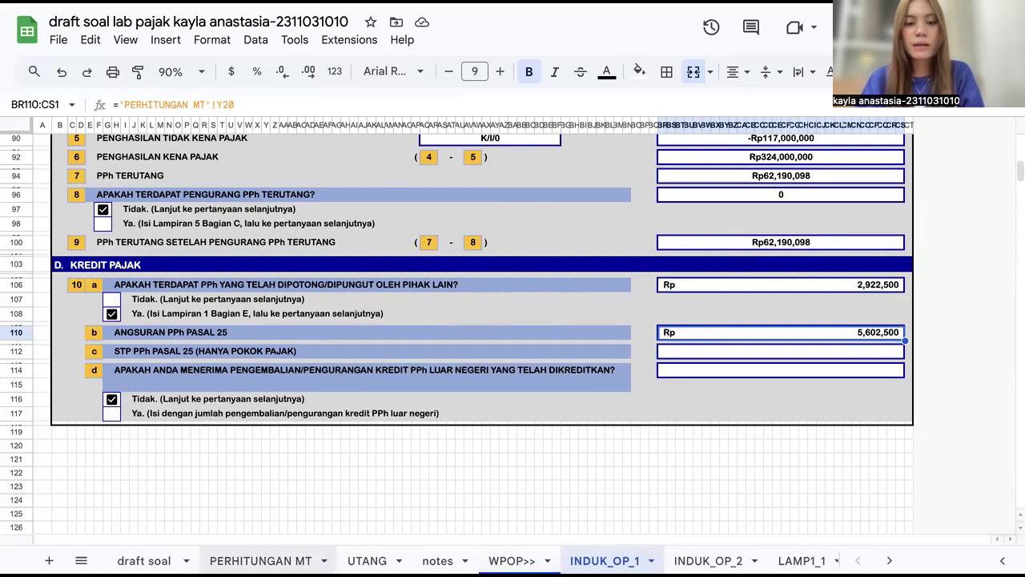
left_click(259, 560)
scroll(606, 327, "right", 5)
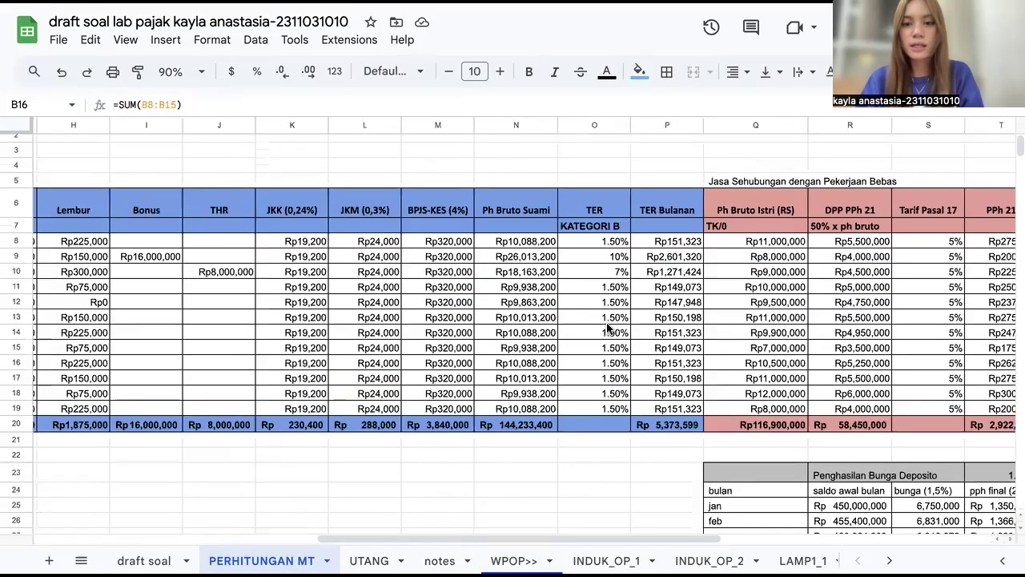
scroll(609, 328, "right", 8)
scroll(376, 433, "left", 1)
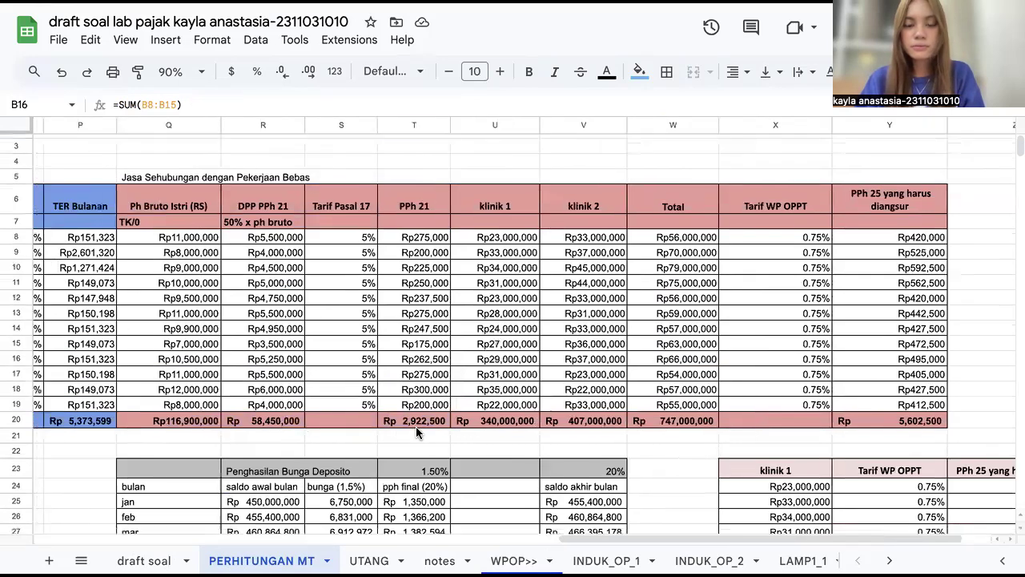
left_click(415, 424)
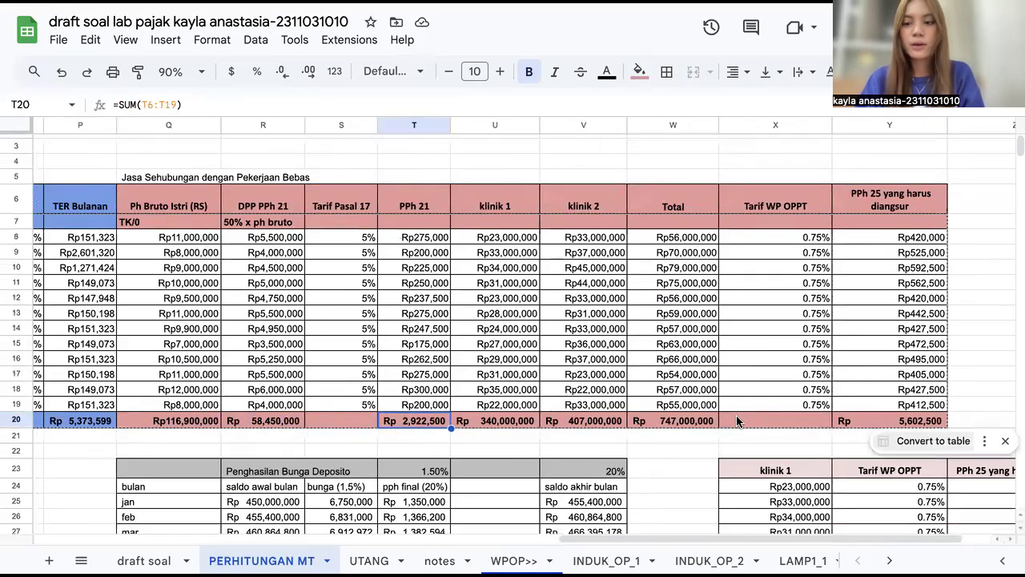
left_click(877, 420)
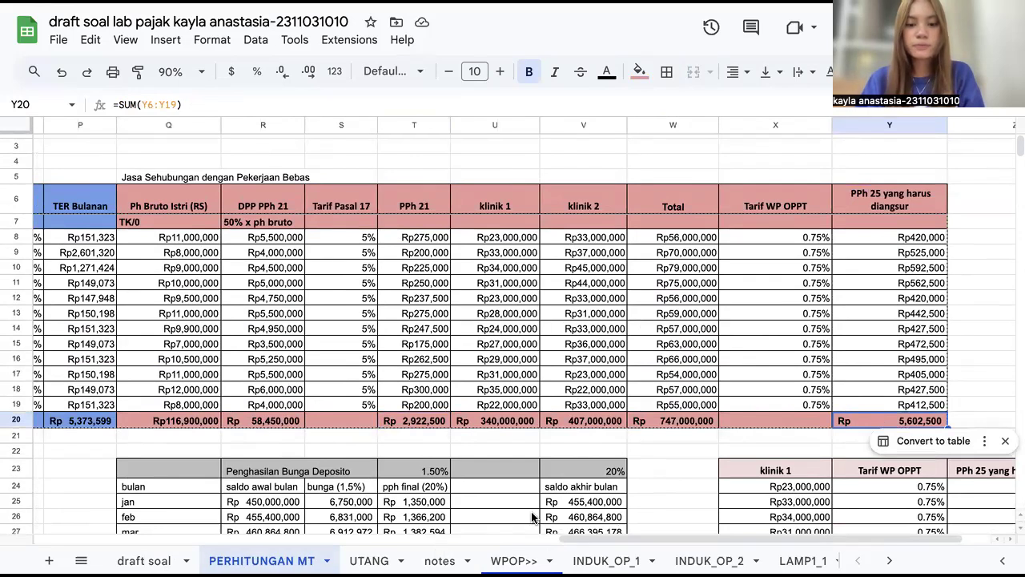
left_click(606, 560)
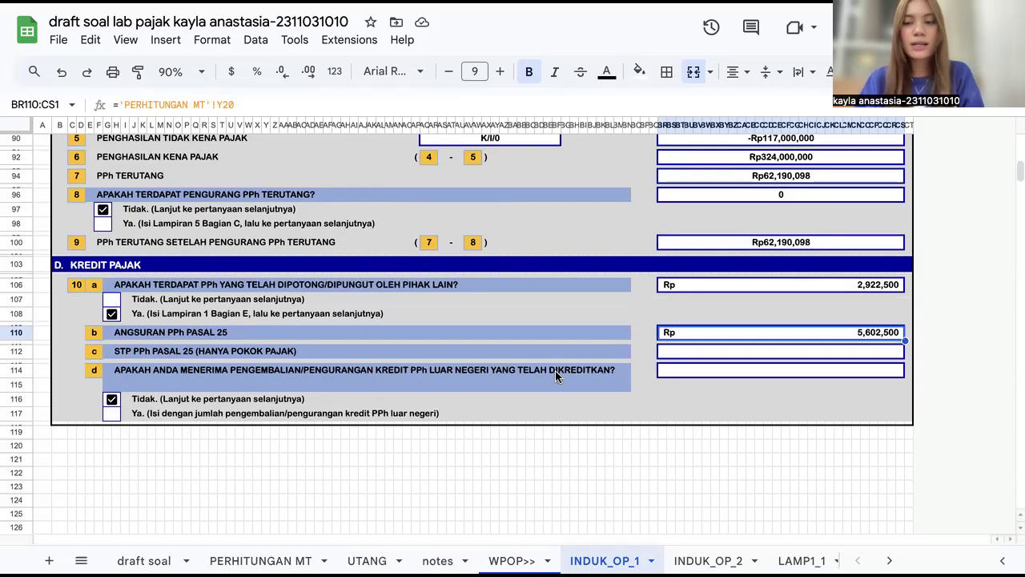
Step: Open the INDUK_OP_2 sheet and inspect the PPh kurang/lebih bayar formula in section E
scroll(479, 336, "up", 10)
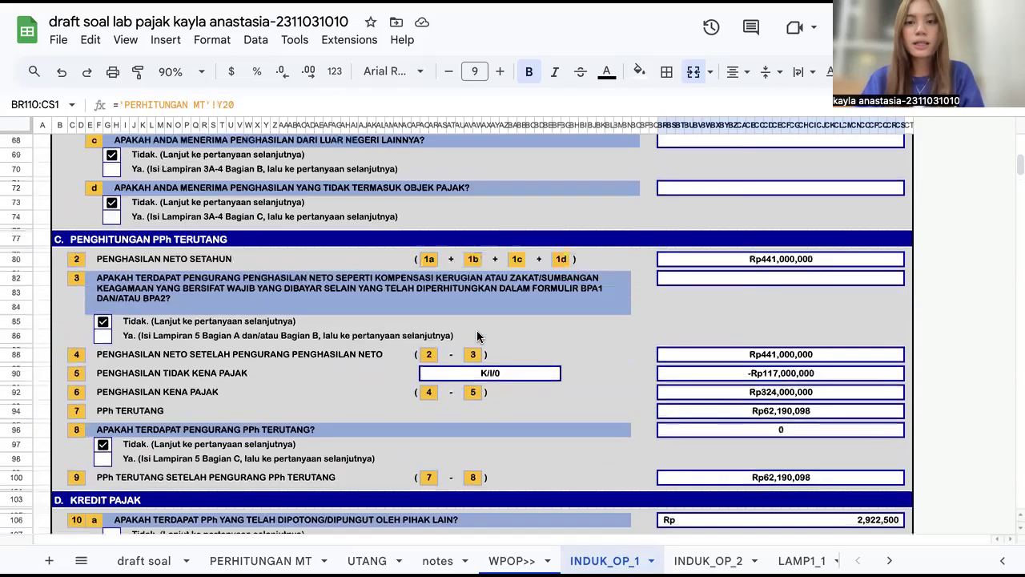
scroll(477, 336, "up", 10)
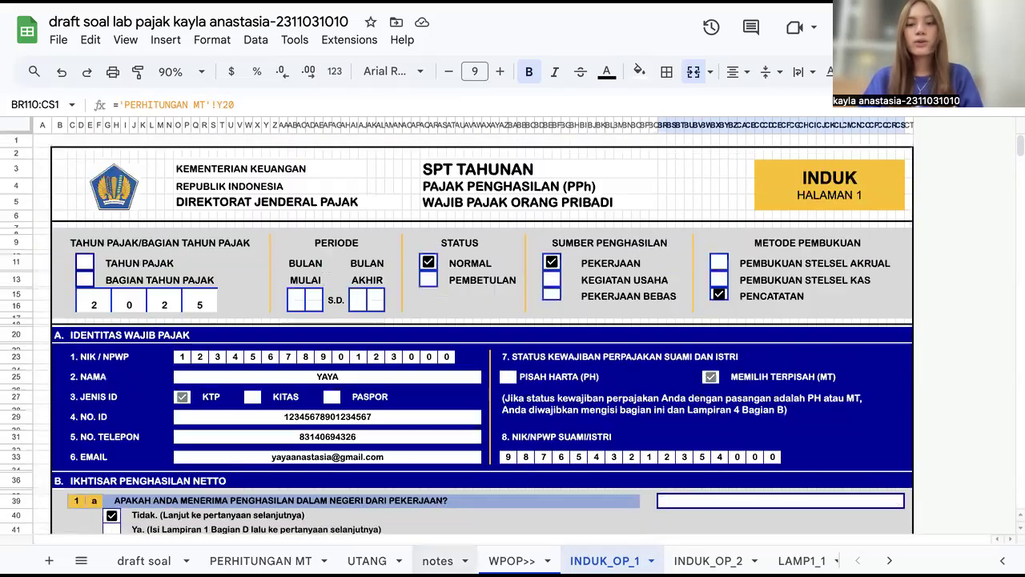
left_click(708, 560)
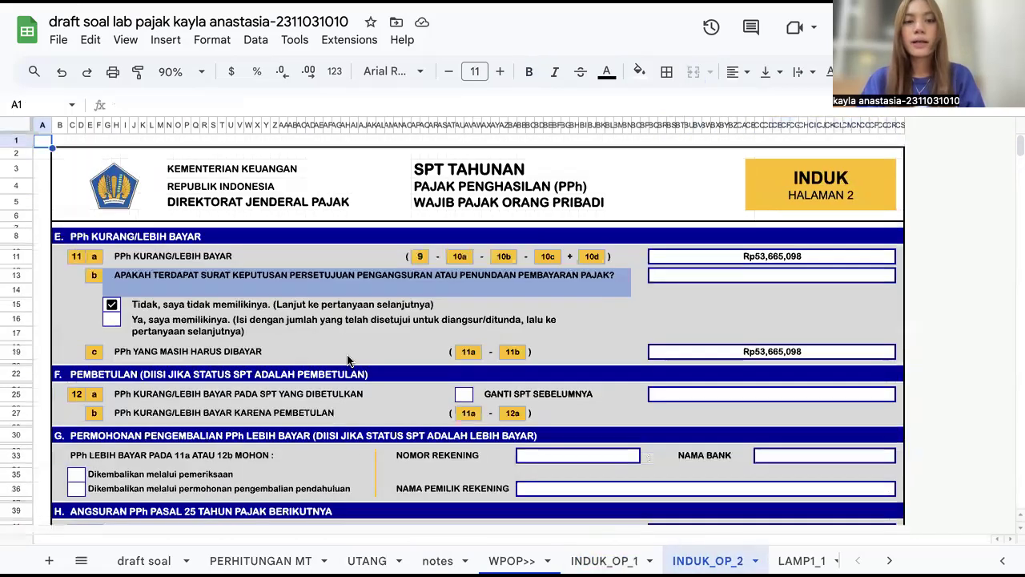
scroll(385, 382, "down", 2)
scroll(389, 383, "up", 2)
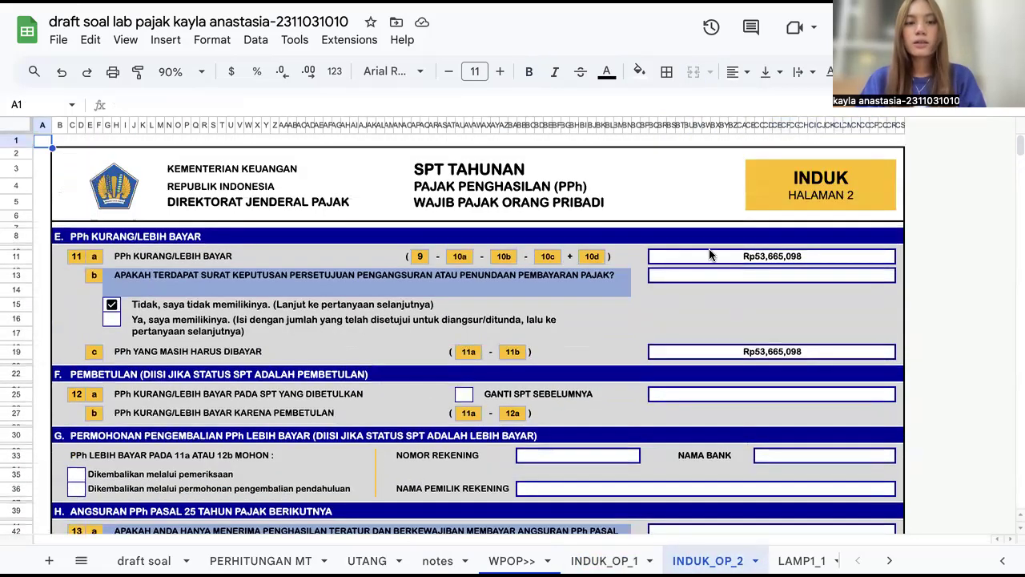
left_click(112, 305)
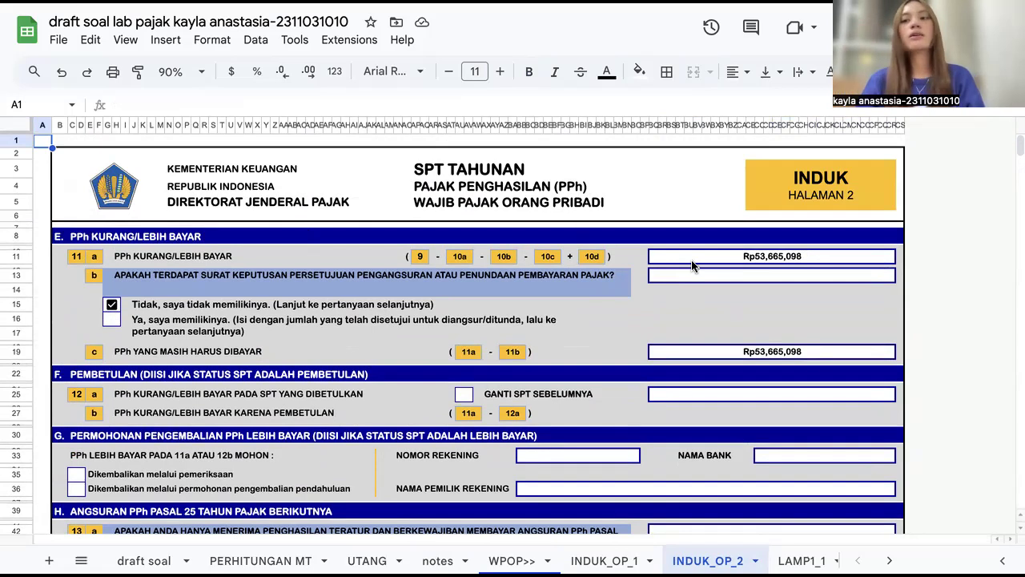
left_click(718, 260)
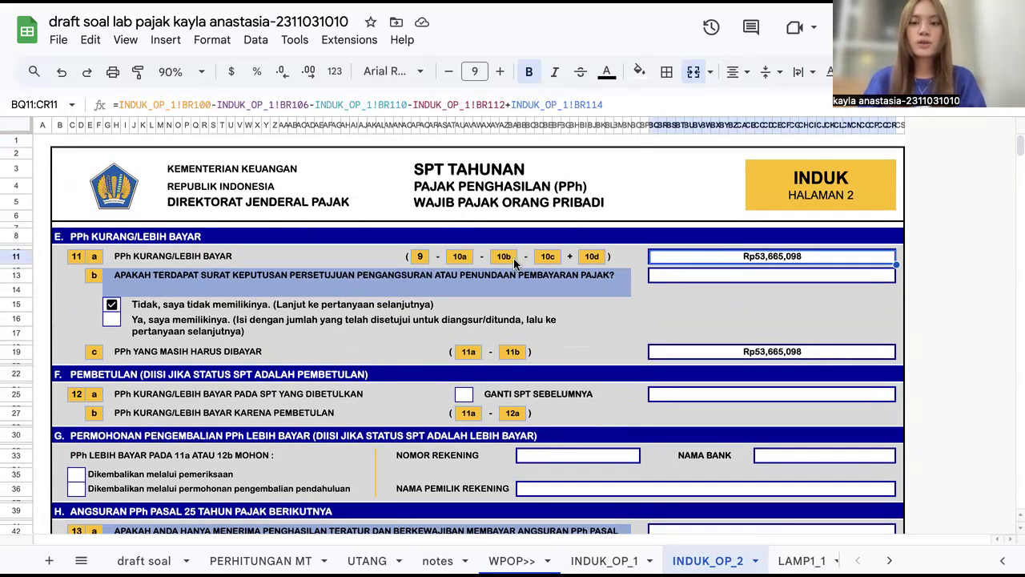
scroll(515, 263, "down", 1)
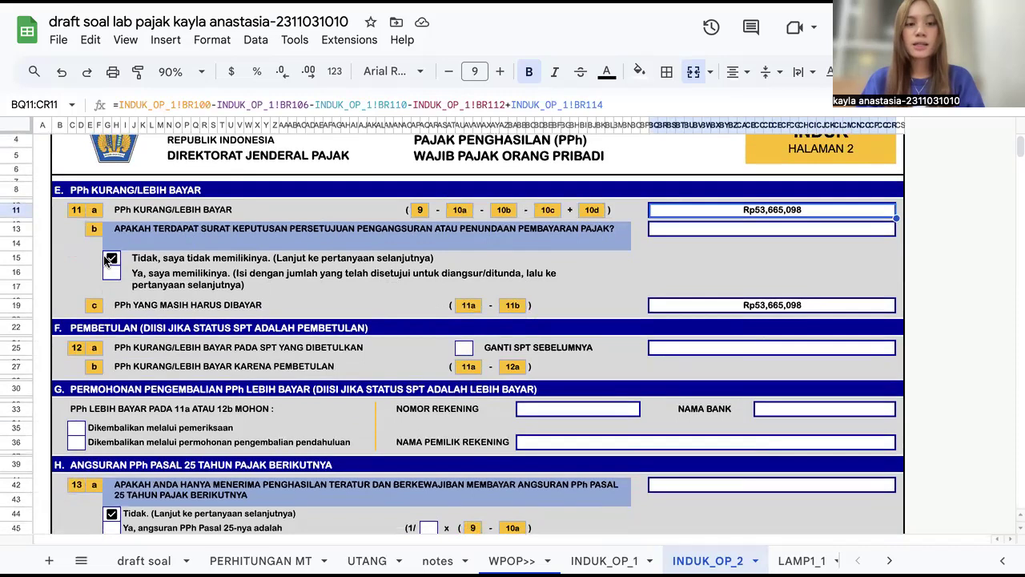
scroll(109, 260, "down", 1)
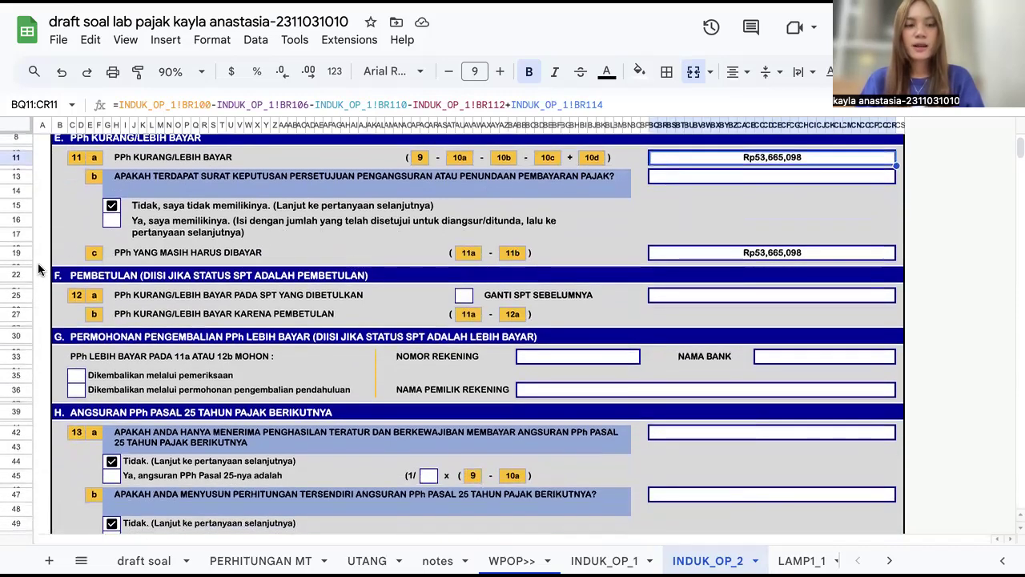
Step: Inspect the PPh yang masih harus dibayar formula and the PPh Pasal 25 instalment formula in section H
left_click(693, 256)
scroll(693, 256, "down", 1)
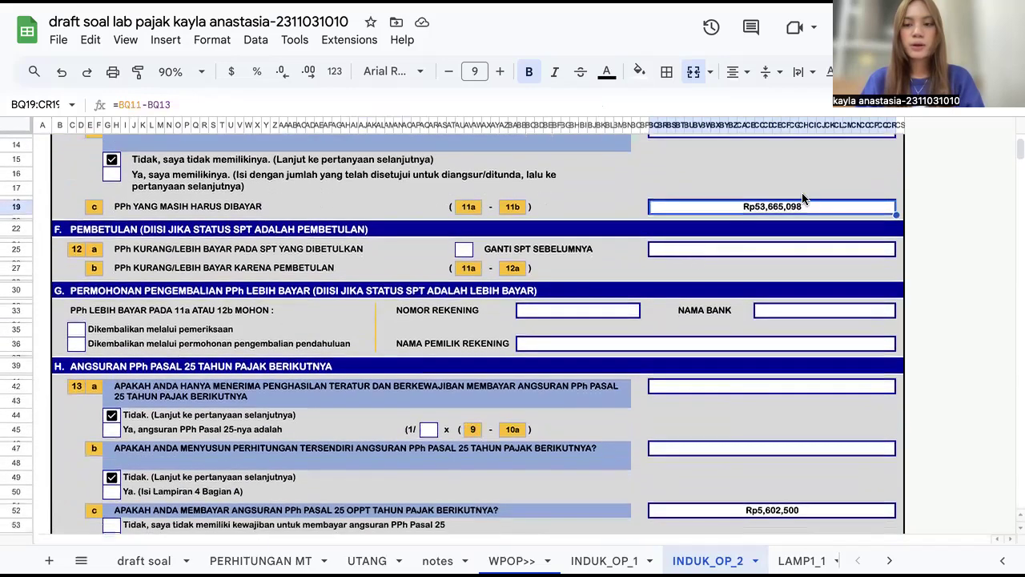
scroll(257, 241, "down", 2)
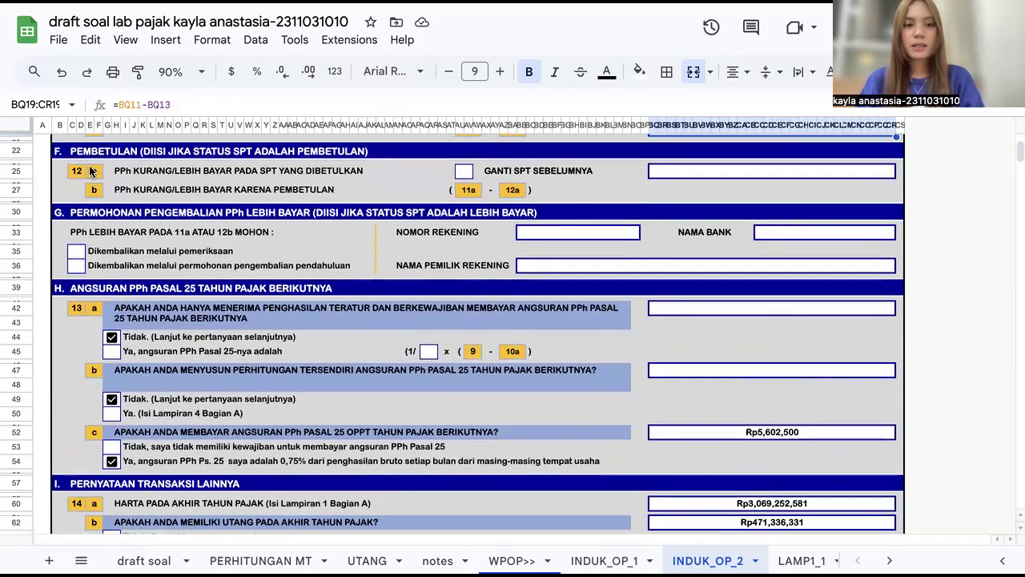
scroll(113, 221, "down", 1)
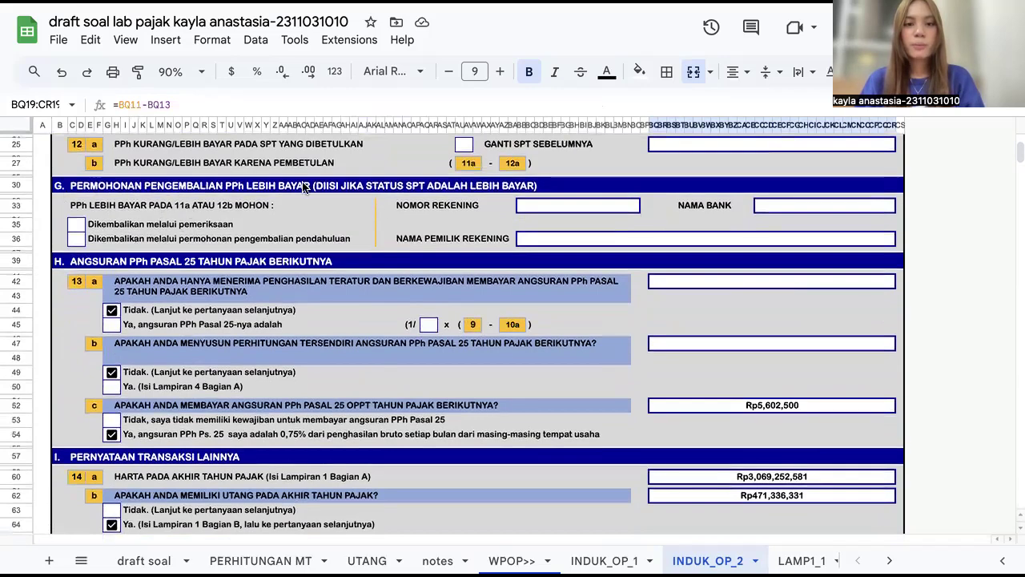
scroll(304, 186, "down", 1)
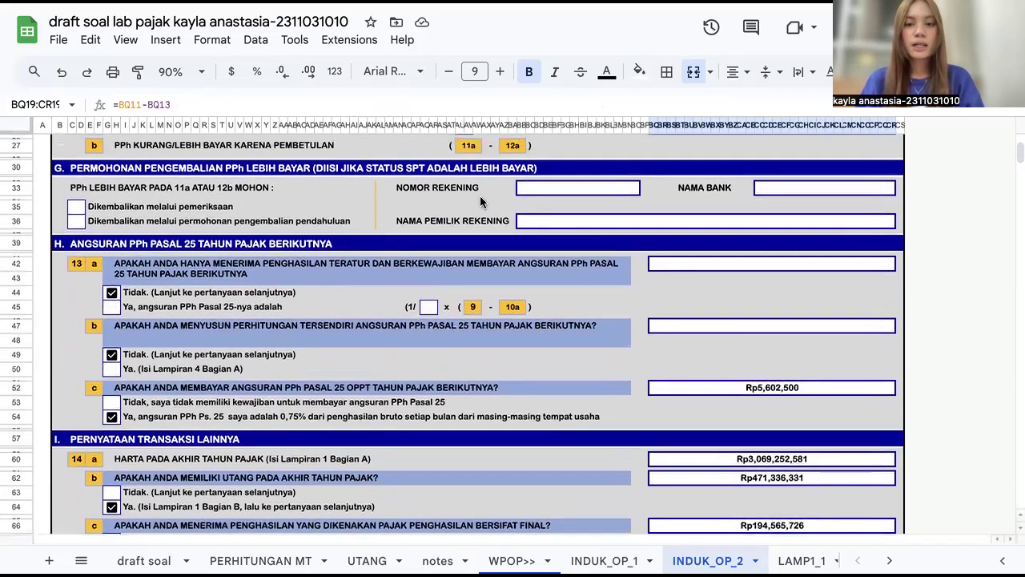
scroll(354, 209, "down", 4)
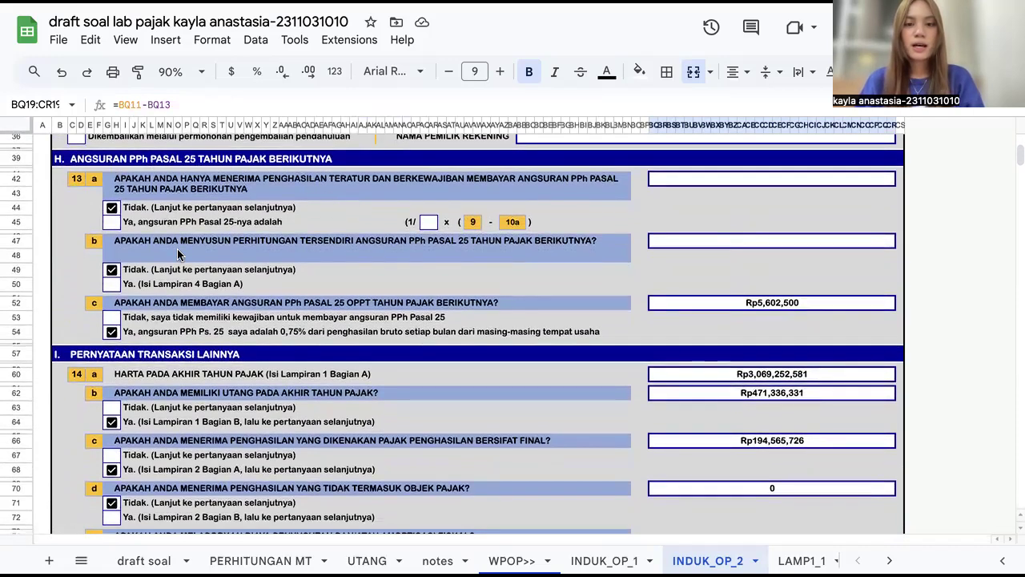
scroll(177, 254, "down", 1)
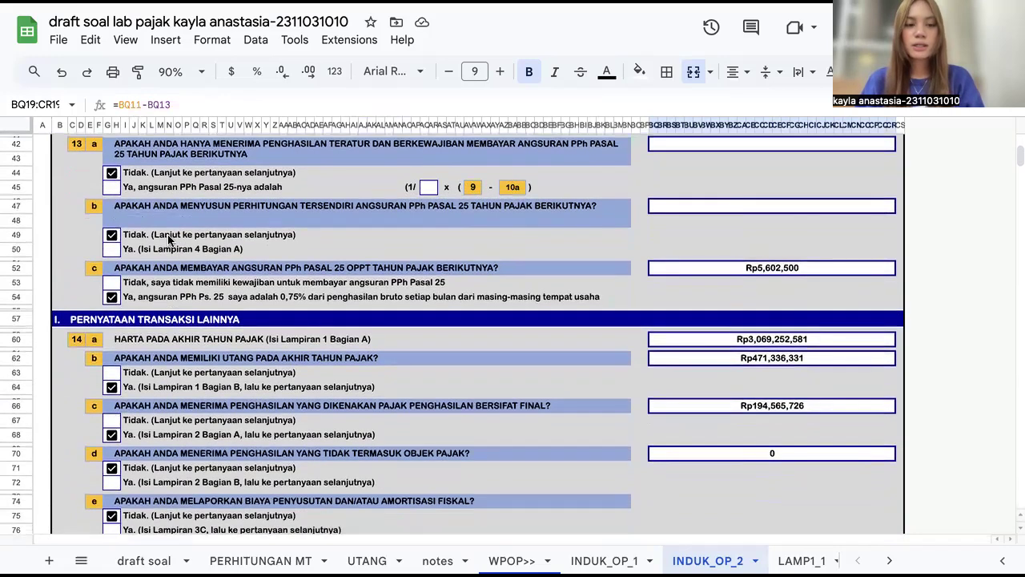
scroll(231, 304, "down", 1)
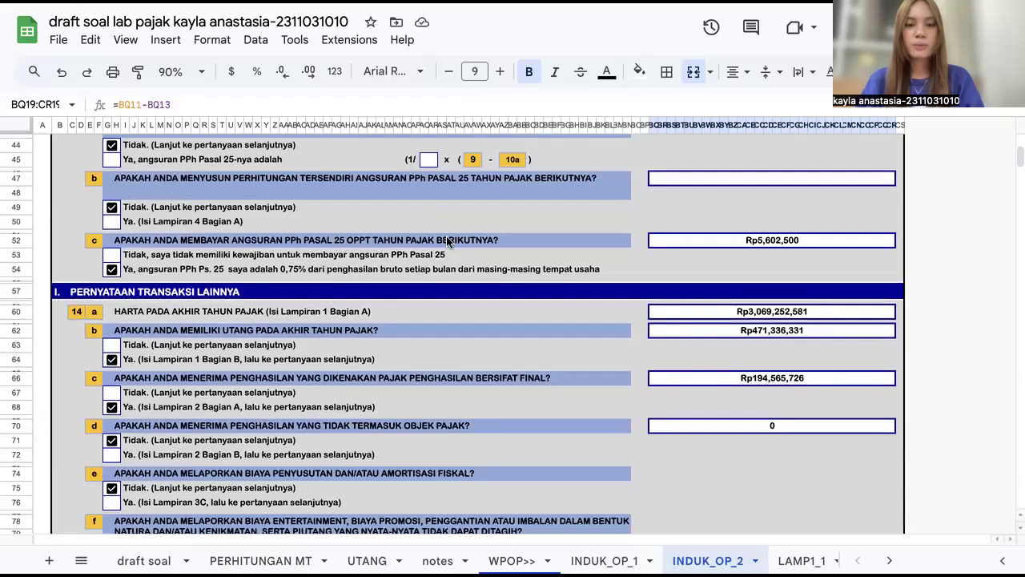
left_click(666, 237)
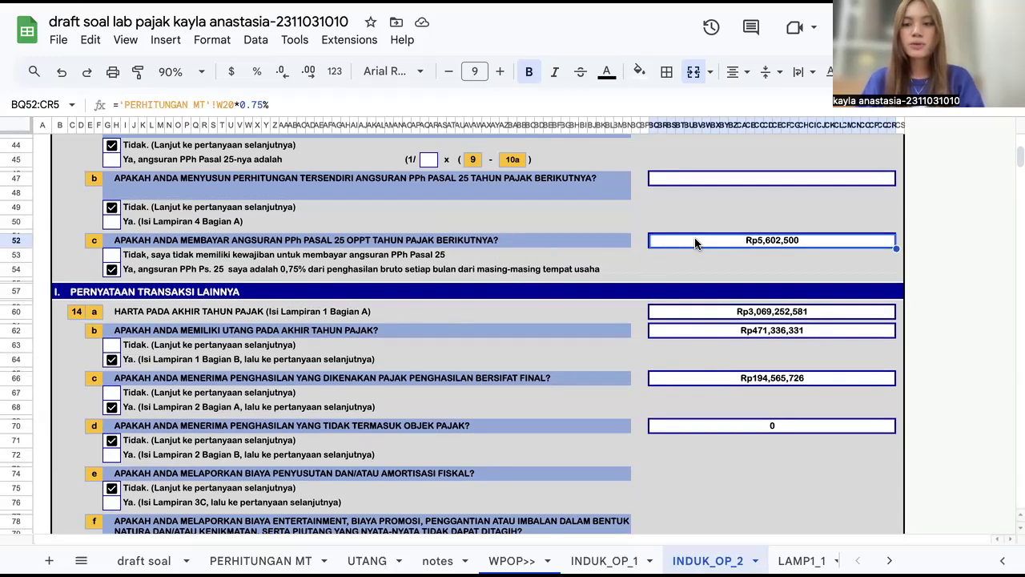
Step: Trace the assets and debts totals in section I to their source cells on the LAMP1_2 sheet, then return to INDUK_OP_2
scroll(681, 315, "down", 3)
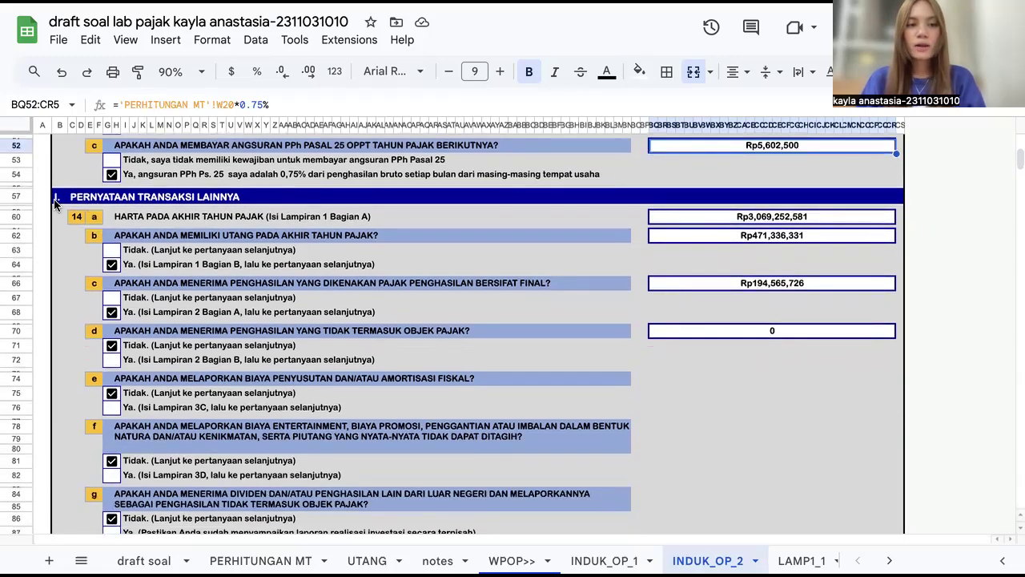
left_click(698, 224)
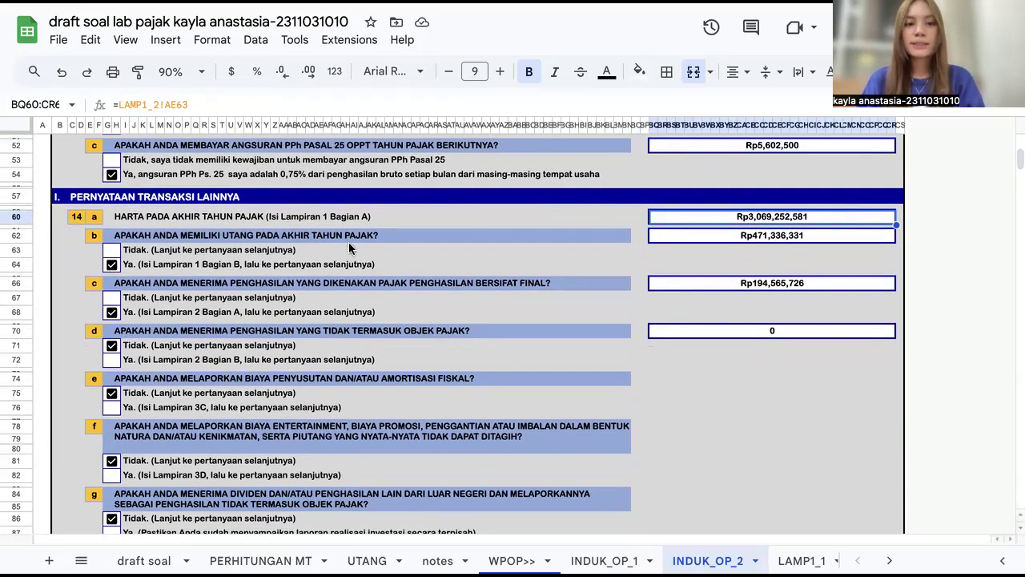
left_click(664, 239)
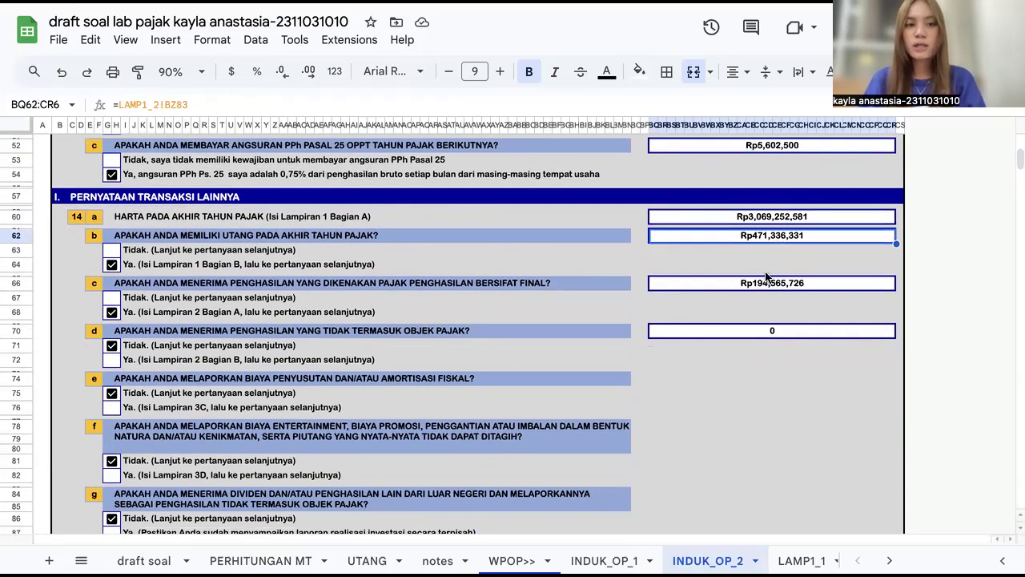
scroll(741, 560, "right", 2)
left_click(725, 560)
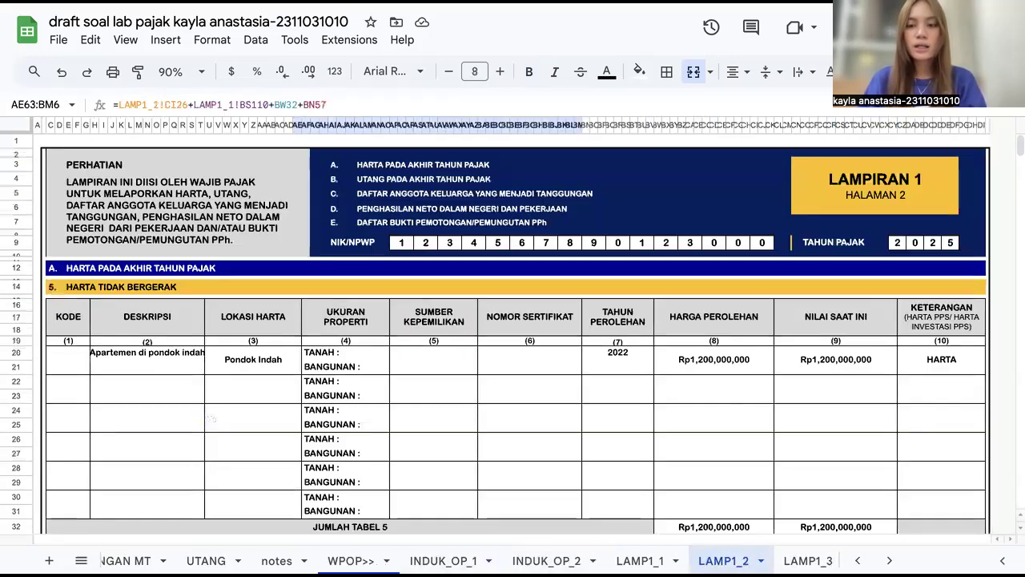
scroll(785, 453, "down", 10)
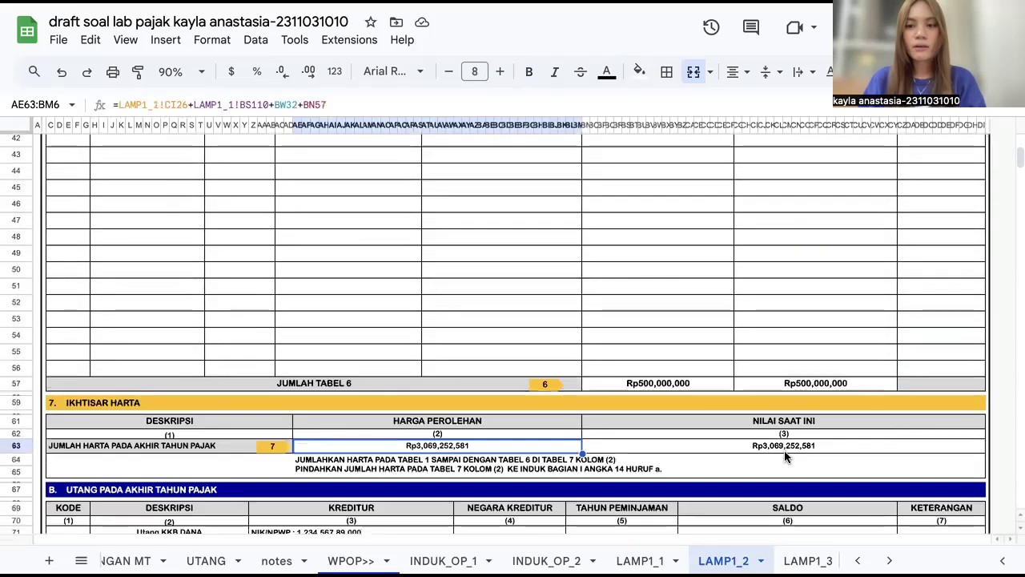
scroll(785, 457, "down", 1)
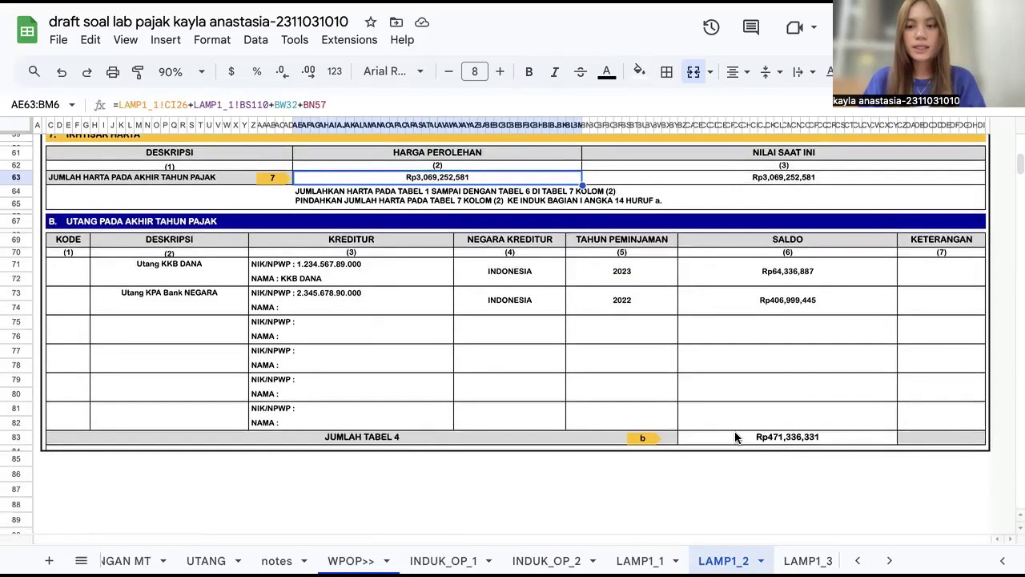
left_click(735, 436)
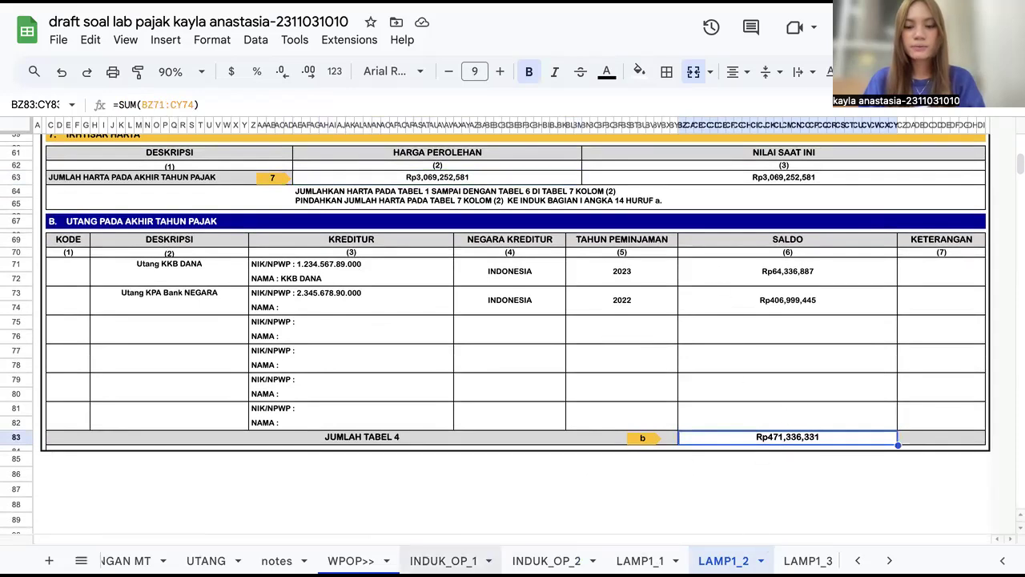
left_click(535, 560)
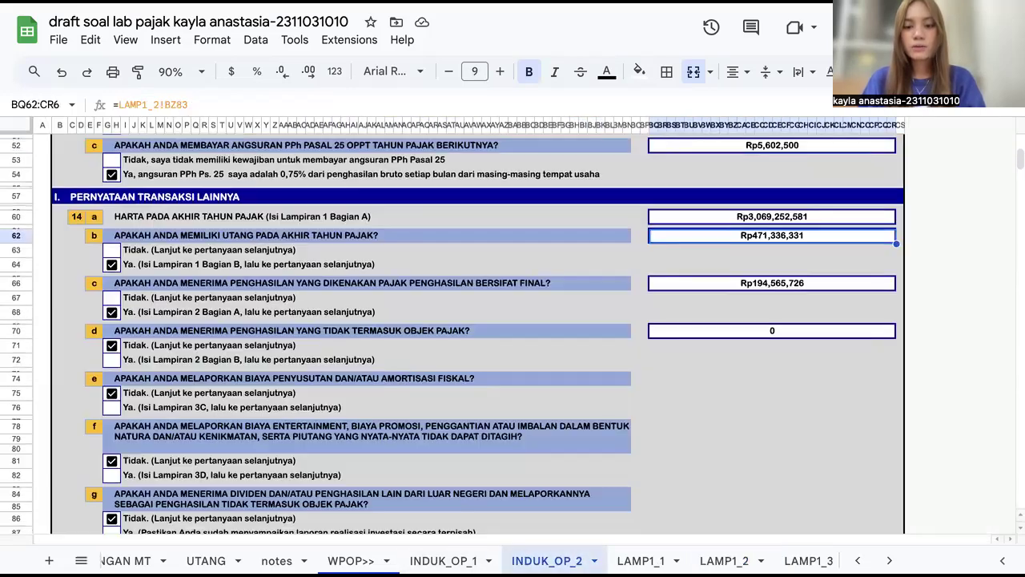
Step: Trace the final-tax income figure in section I to the Table A total on the LAMP2 sheet and return
left_click(765, 288)
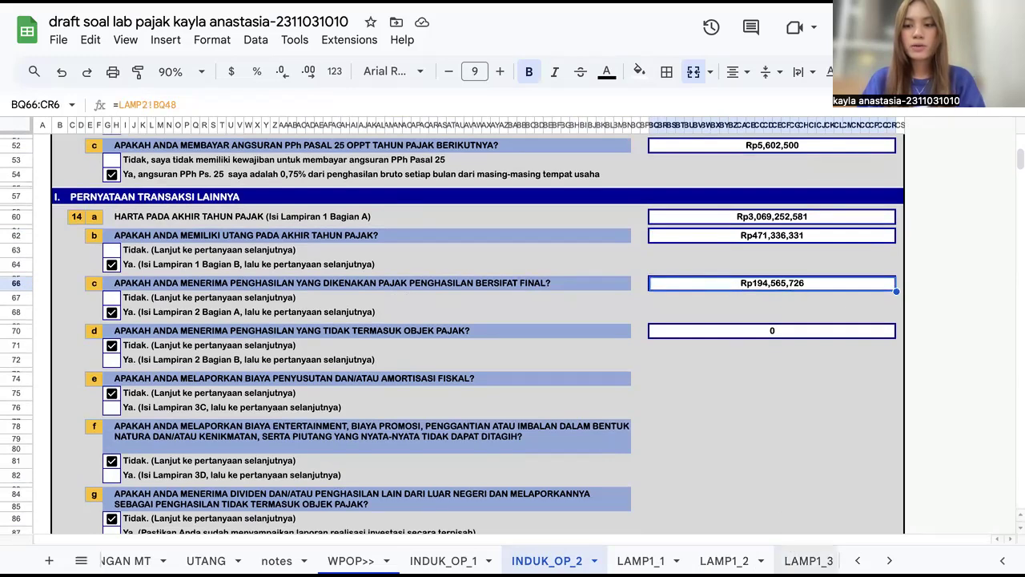
scroll(801, 560, "right", 5)
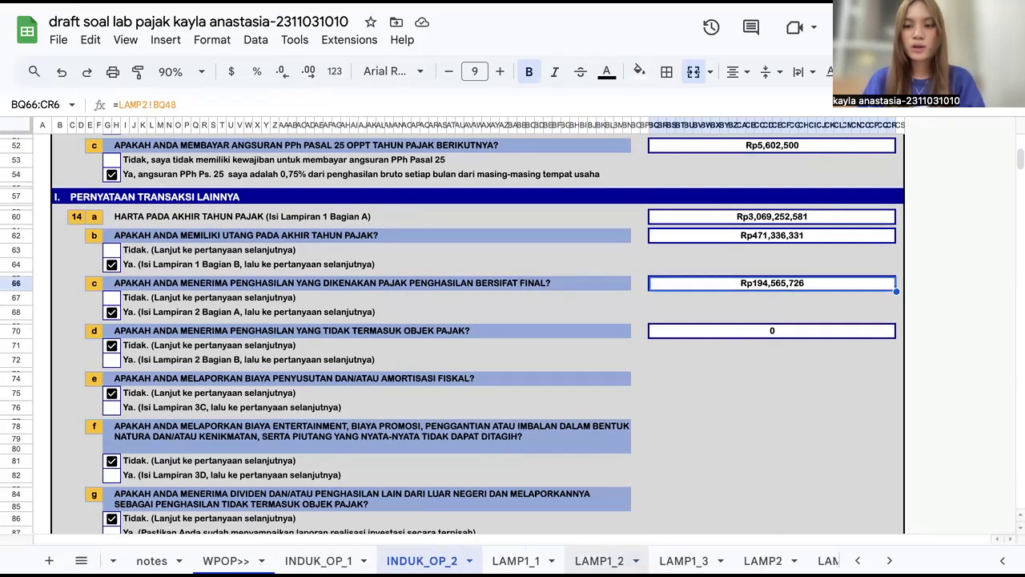
scroll(721, 560, "right", 3)
left_click(696, 560)
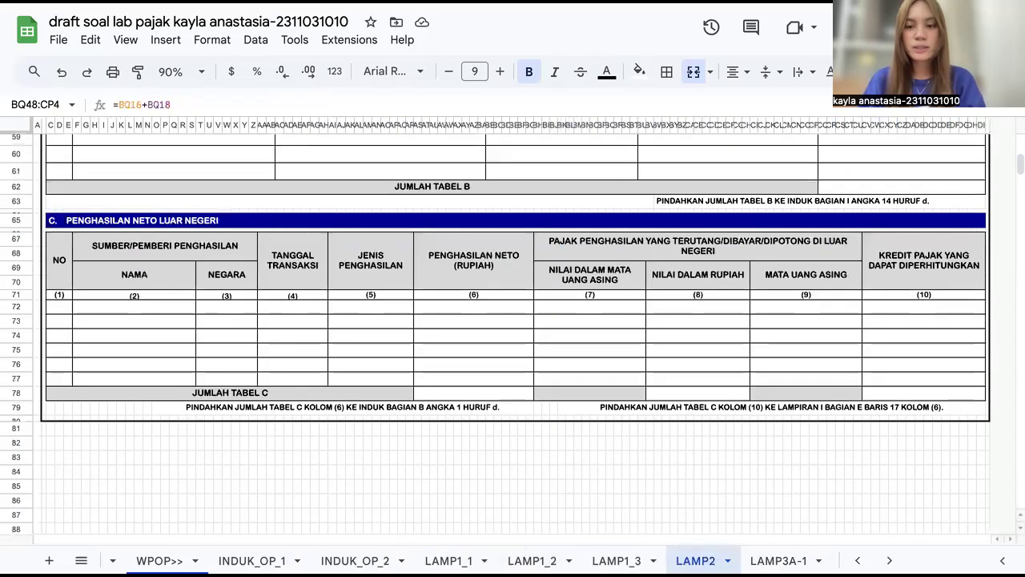
scroll(635, 413, "up", 10)
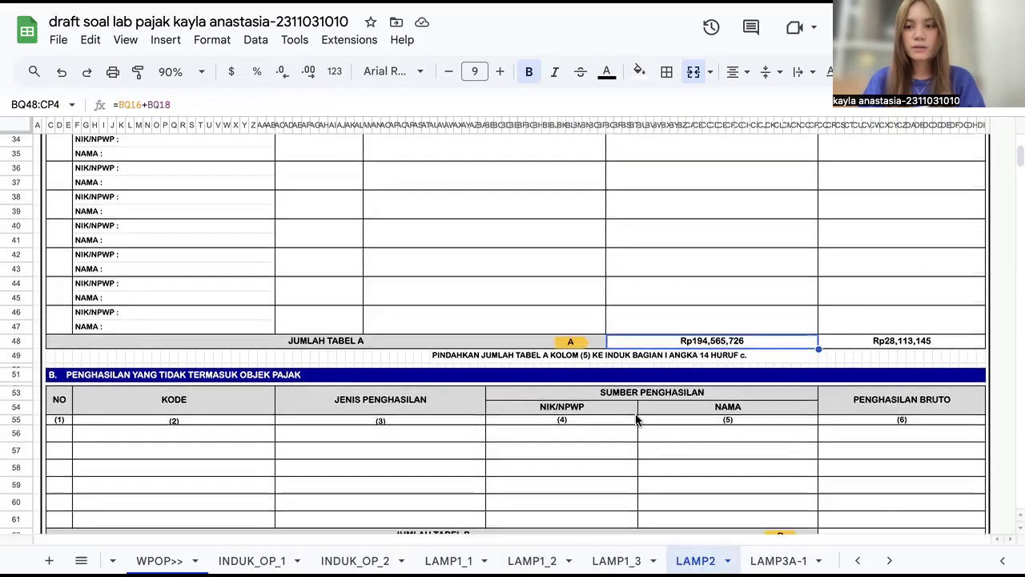
scroll(639, 420, "up", 2)
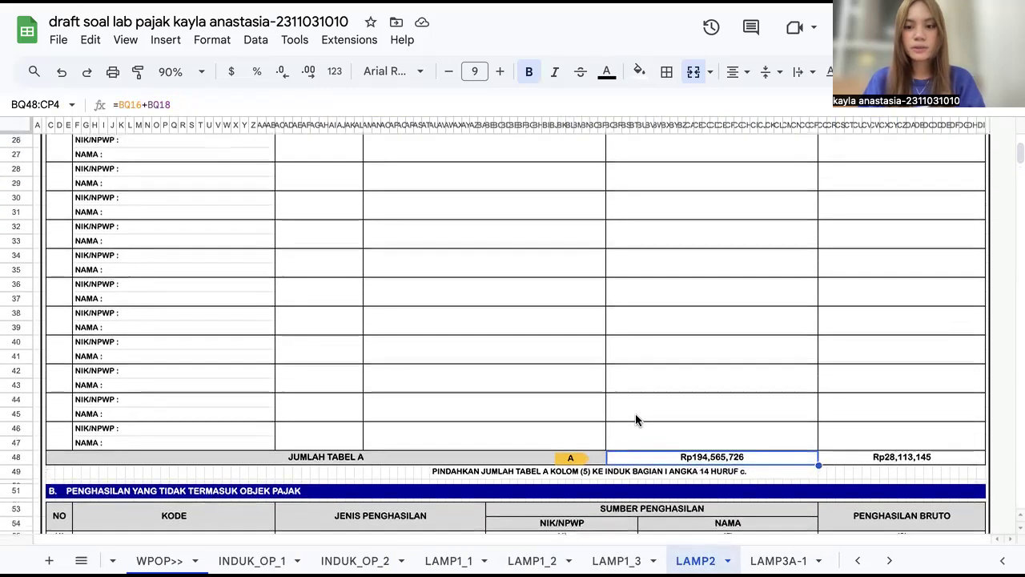
left_click(647, 456)
key("Return")
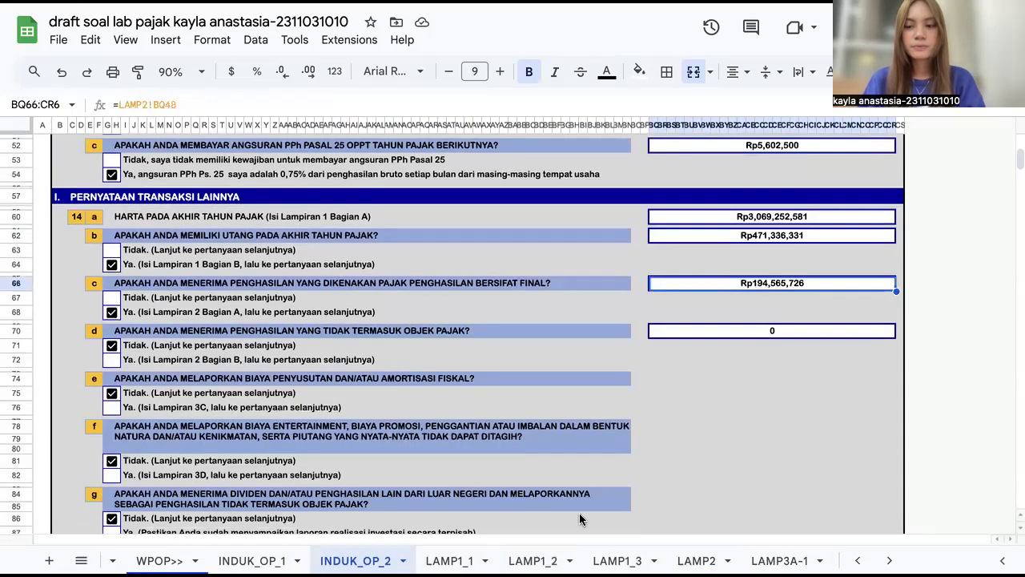
Step: Examine the remaining section I questions and the final PPh overpayment cell in item 14h
scroll(706, 413, "down", 2)
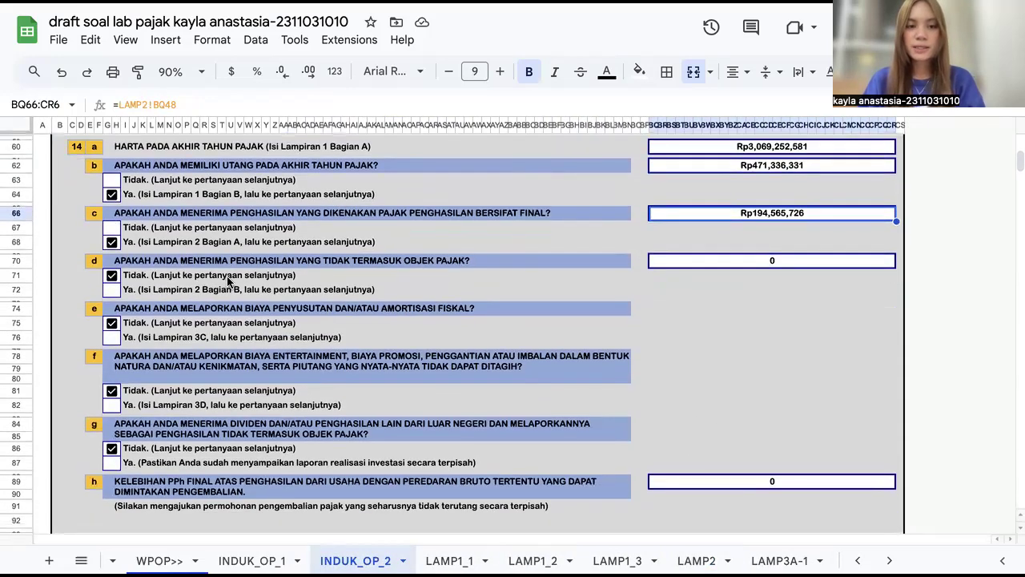
scroll(546, 280, "down", 1)
scroll(258, 293, "down", 2)
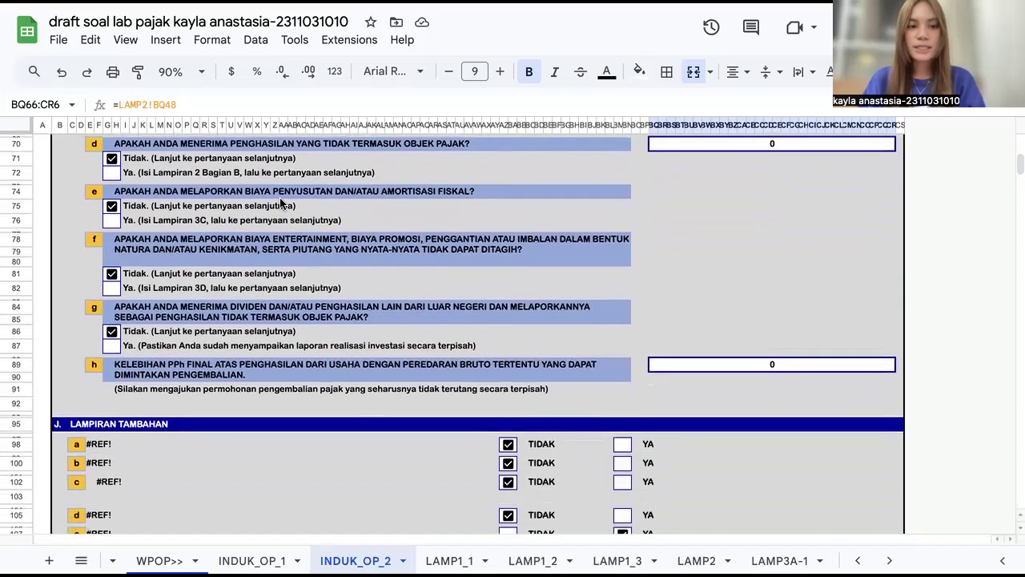
scroll(174, 243, "down", 2)
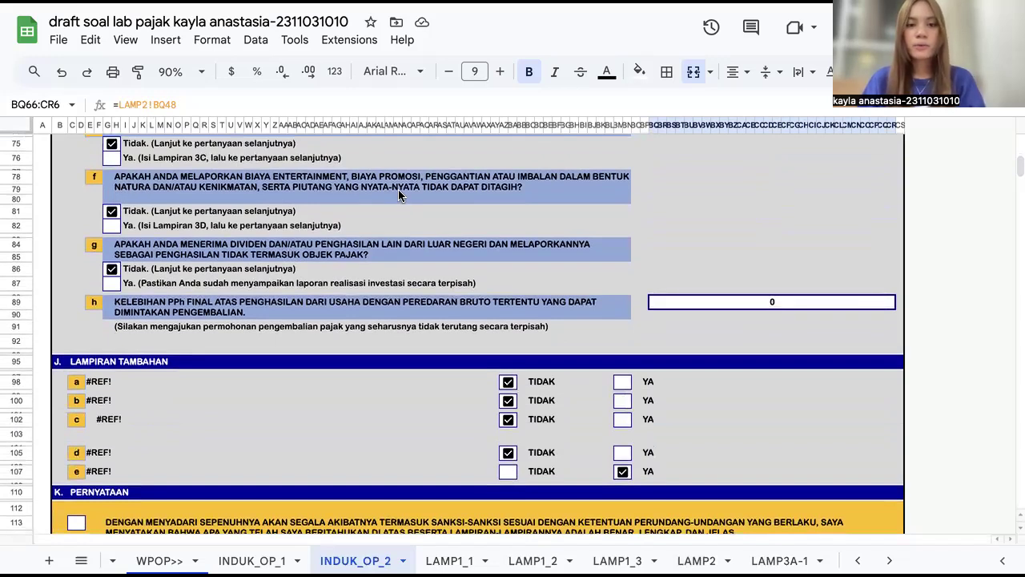
scroll(147, 235, "down", 2)
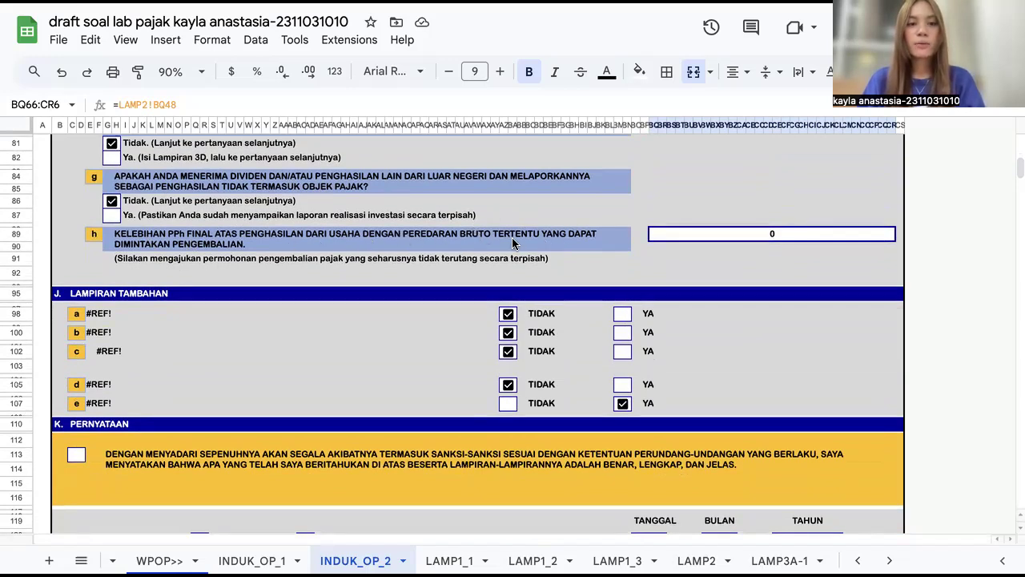
left_click(689, 234)
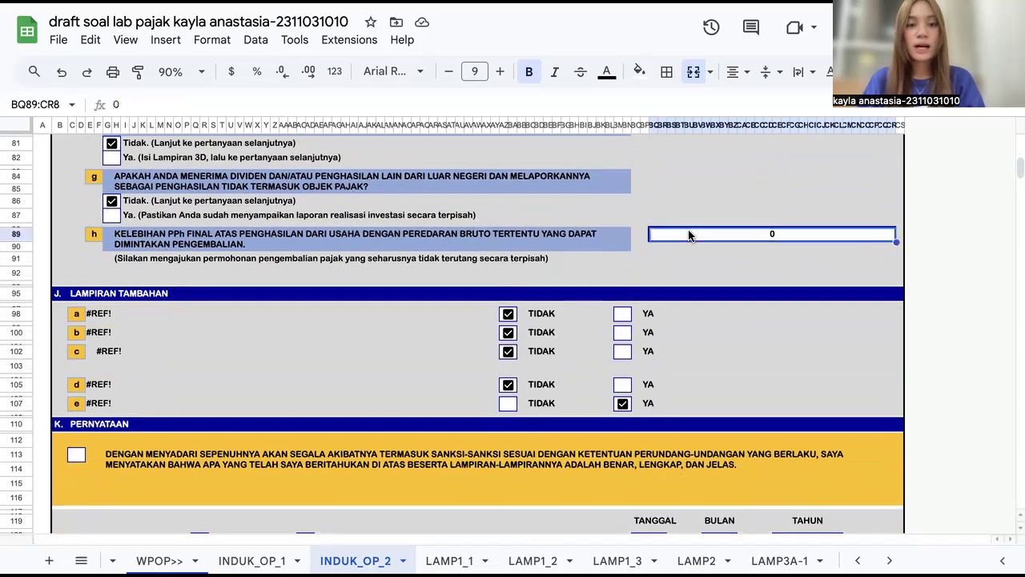
Step: Insert a checkbox in the section K statement box, set its text colour to black, and tick it
scroll(332, 314, "down", 2)
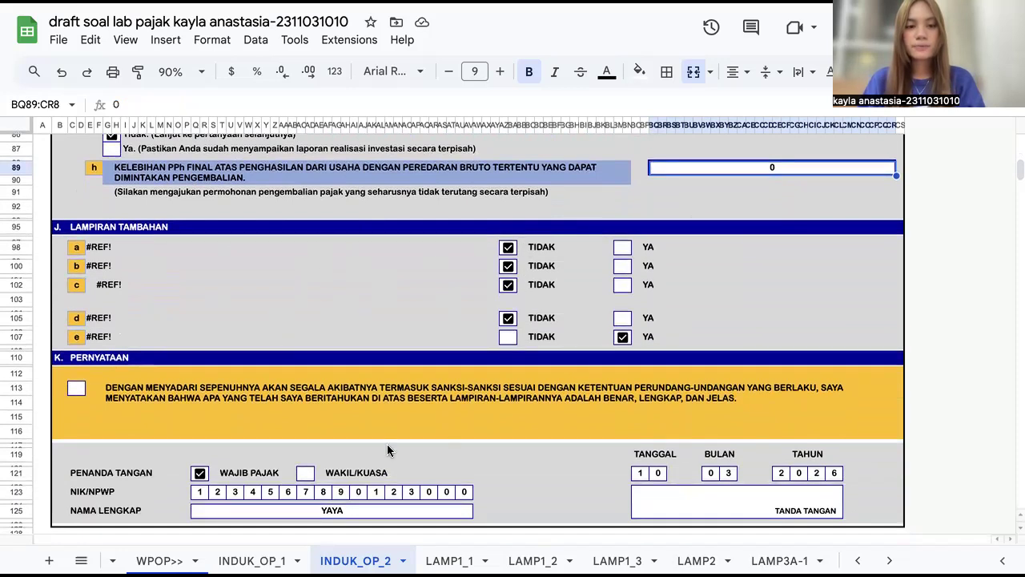
scroll(387, 451, "down", 3)
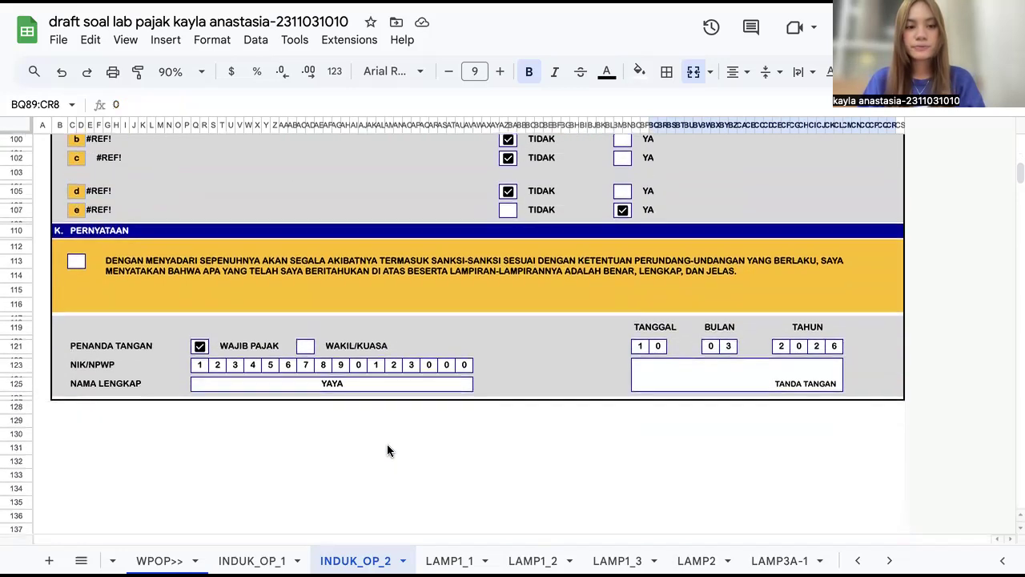
left_click(67, 261)
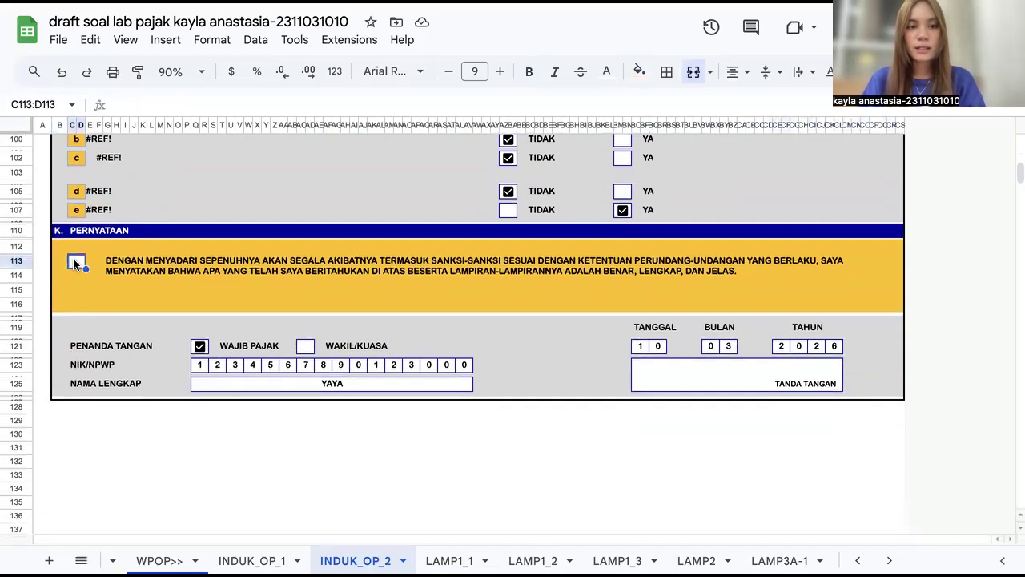
left_click(170, 40)
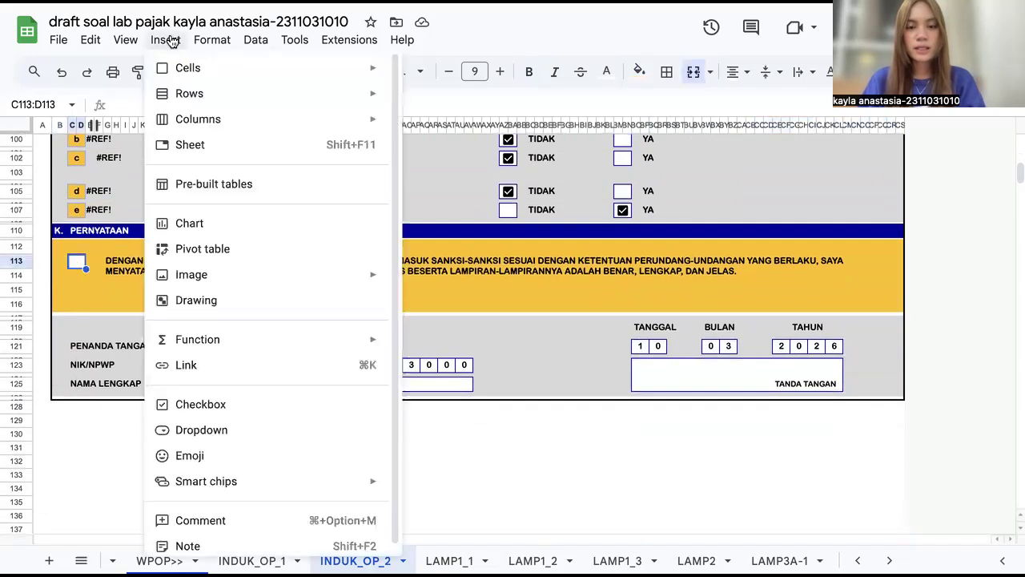
left_click(221, 404)
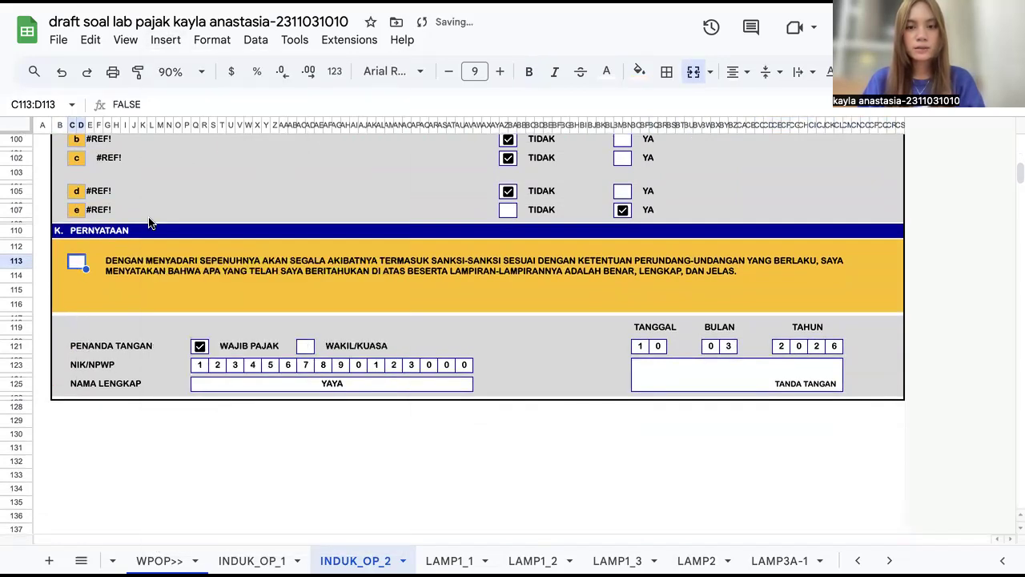
left_click(606, 72)
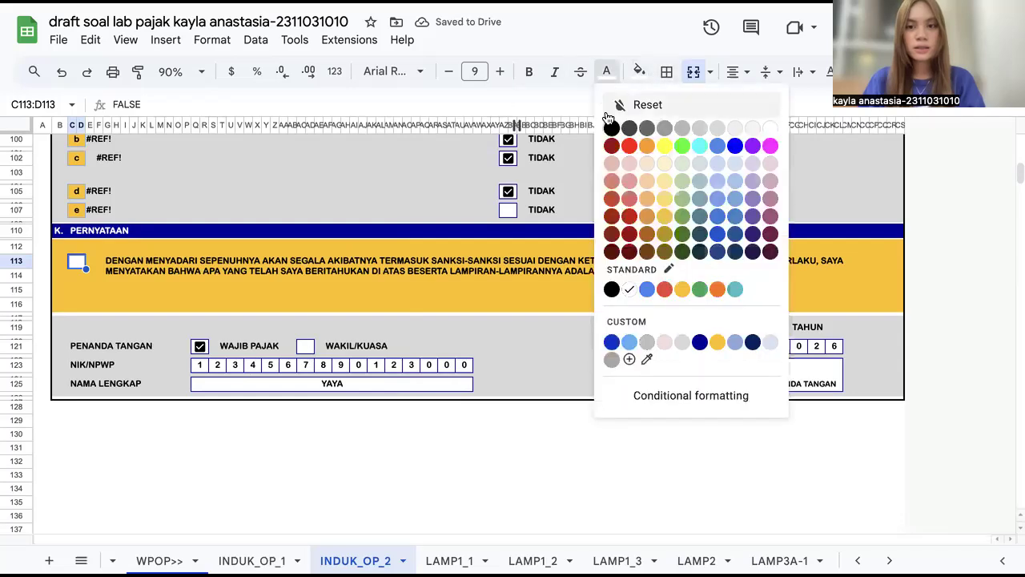
left_click(611, 128)
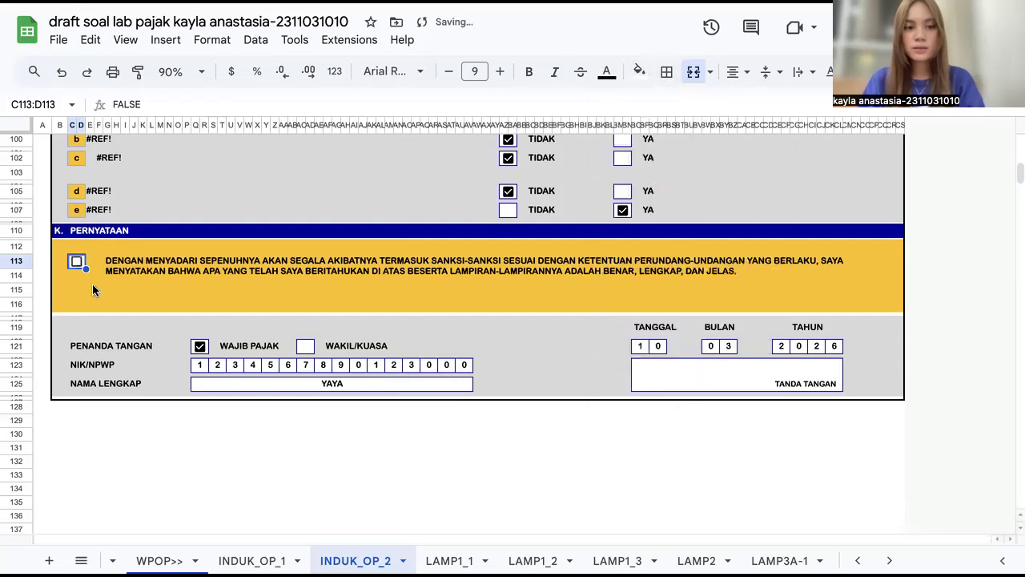
left_click(76, 265)
left_click(318, 461)
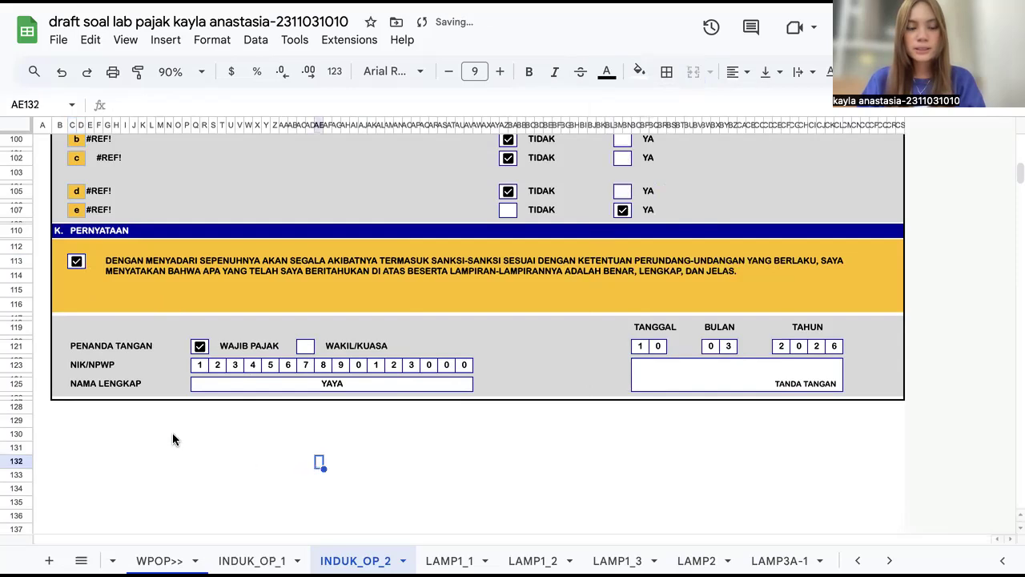
Step: Examine the signatory section's NIK/NPWP and full-name fields, then scroll back to the sheet's top
scroll(246, 355, "up", 2)
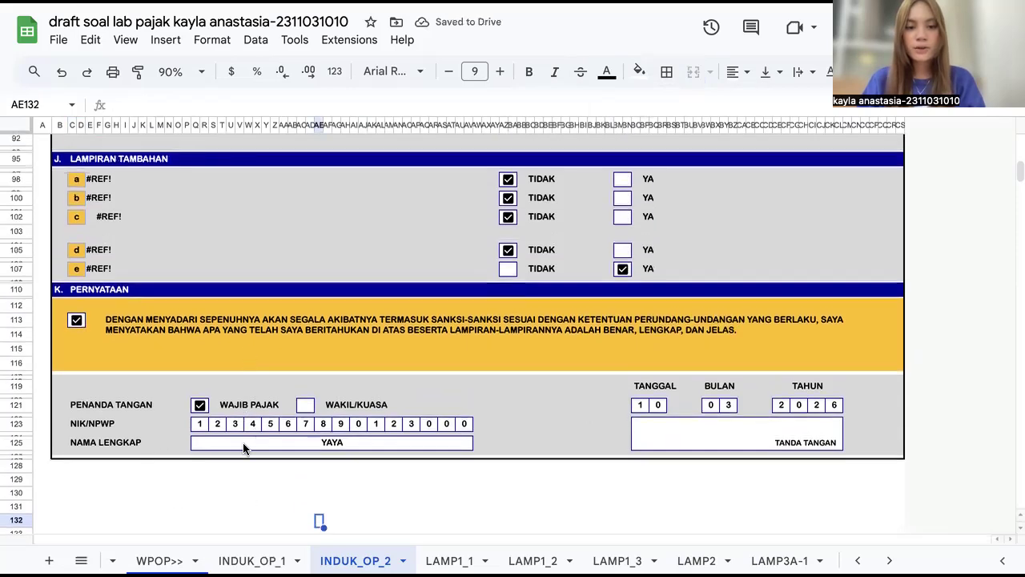
left_click(200, 447)
left_click_drag(200, 424, 553, 424)
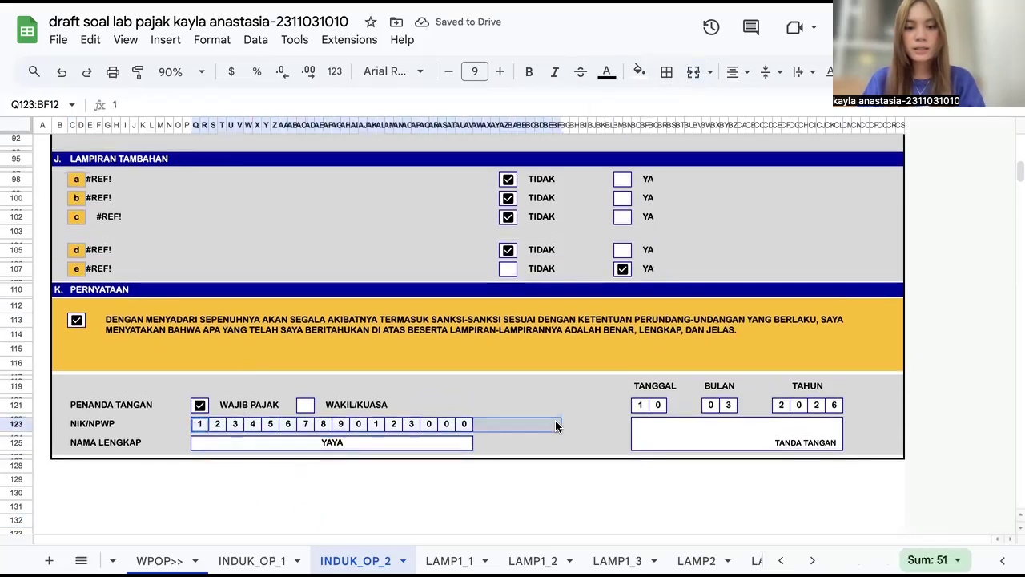
left_click(670, 468)
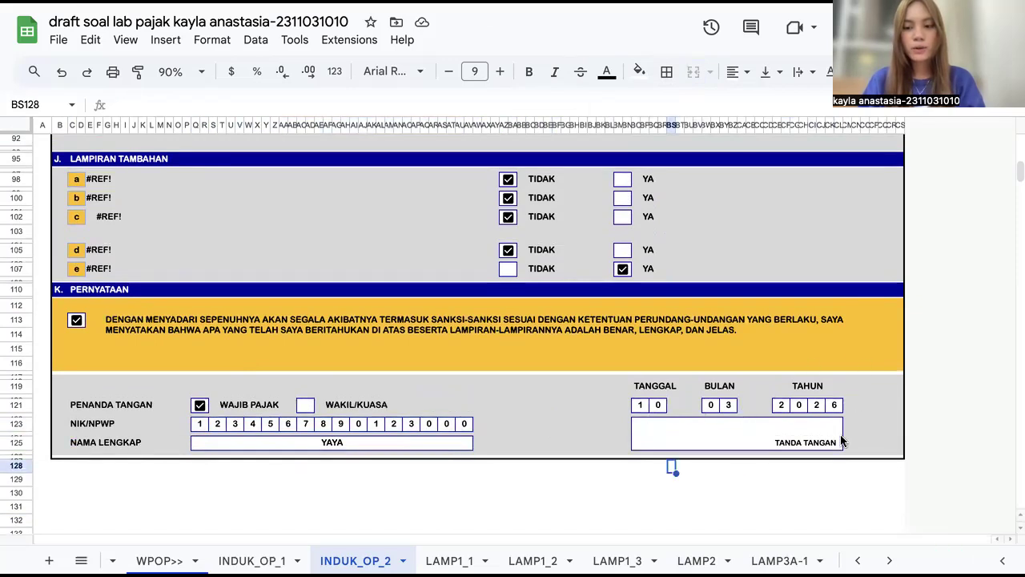
scroll(667, 447, "up", 5)
scroll(666, 442, "up", 10)
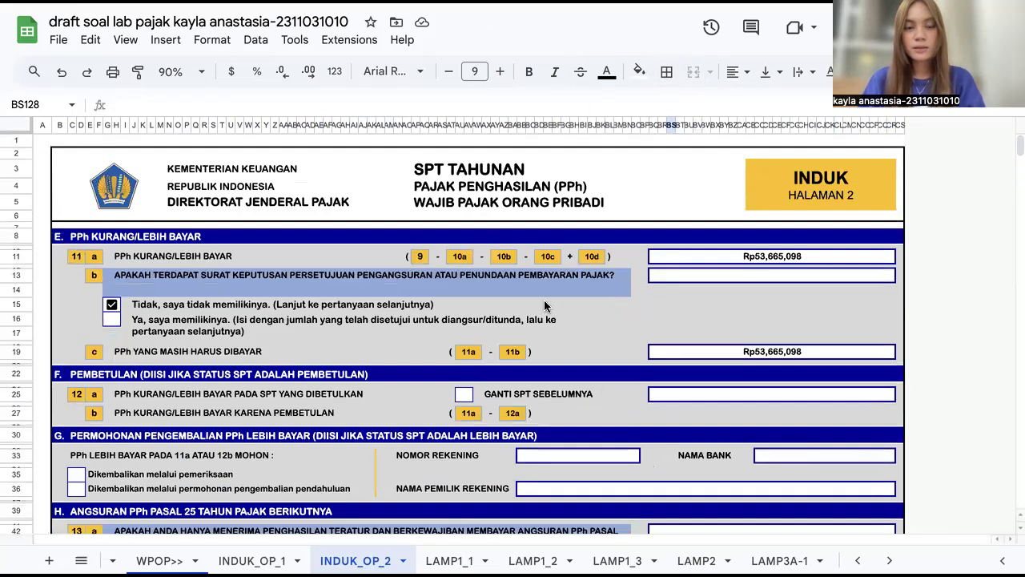